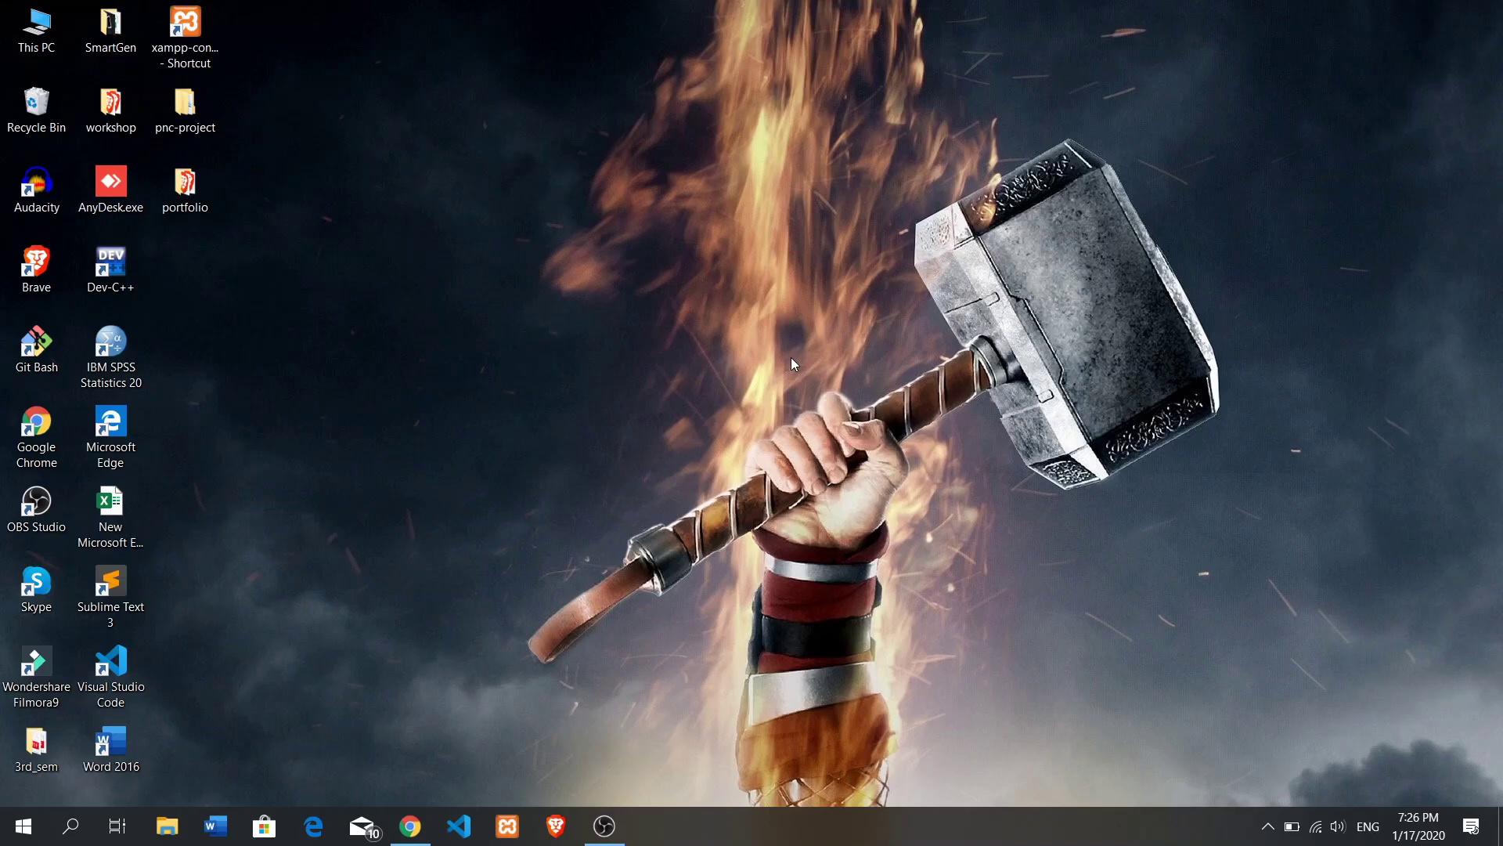
# Open Google Chrome and go to the Nepal domain registration site at register.com.np.
pyautogui.click(427, 821)
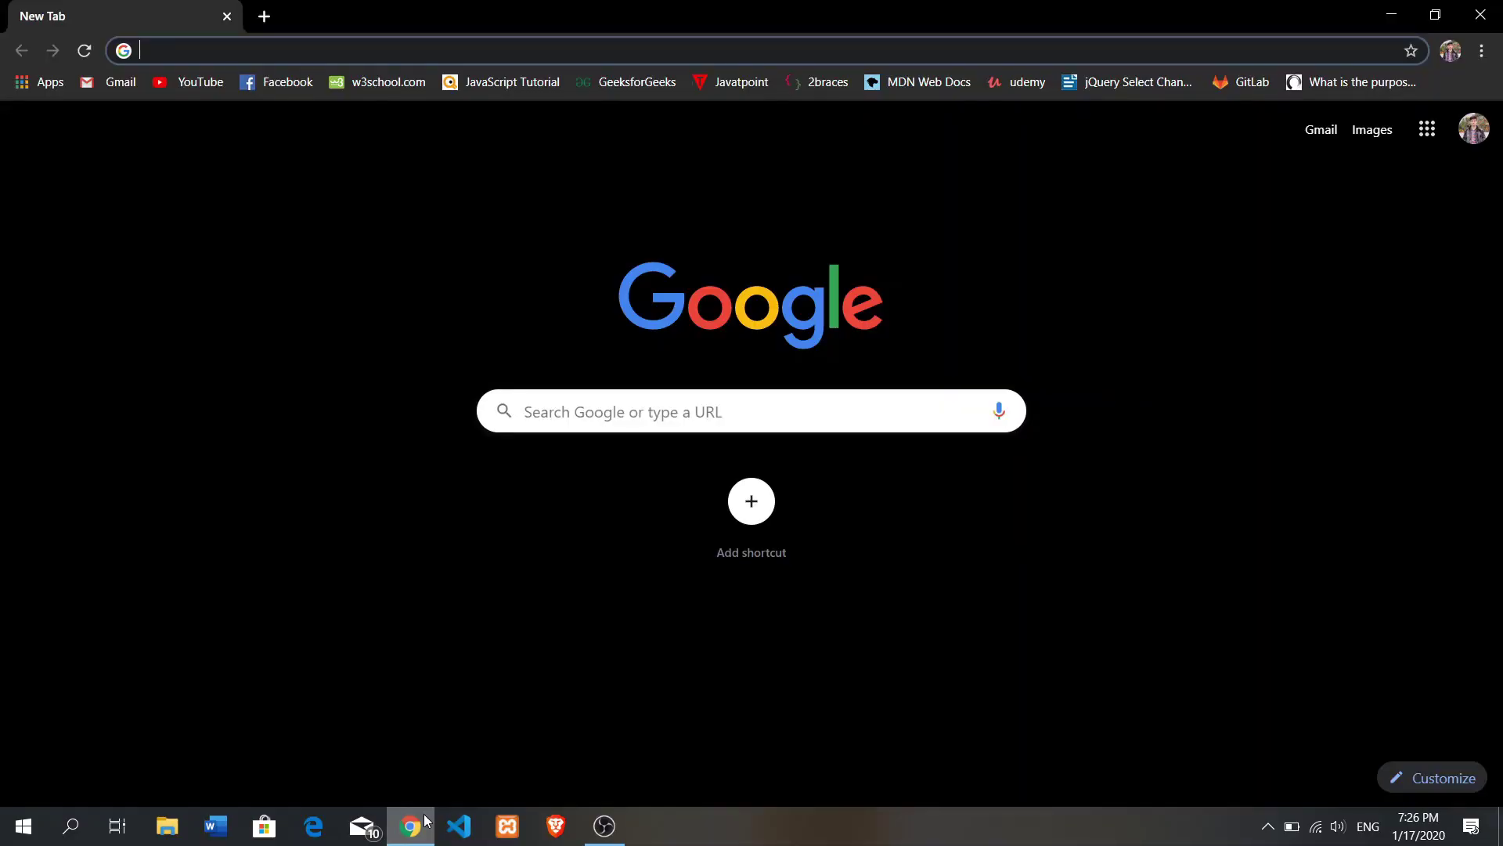
pyautogui.write('reg')
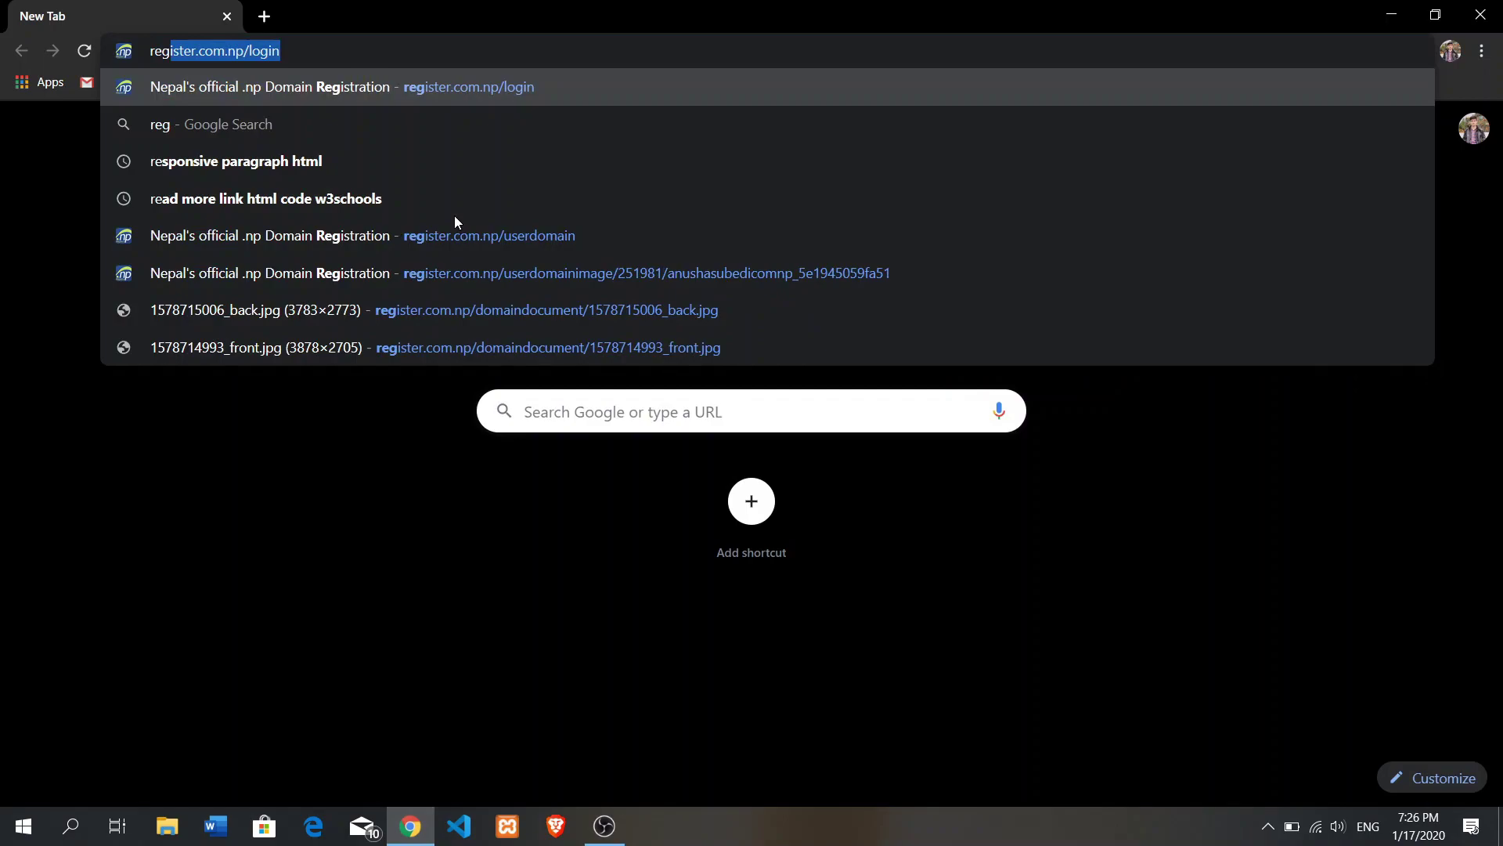
pyautogui.write('ister.')
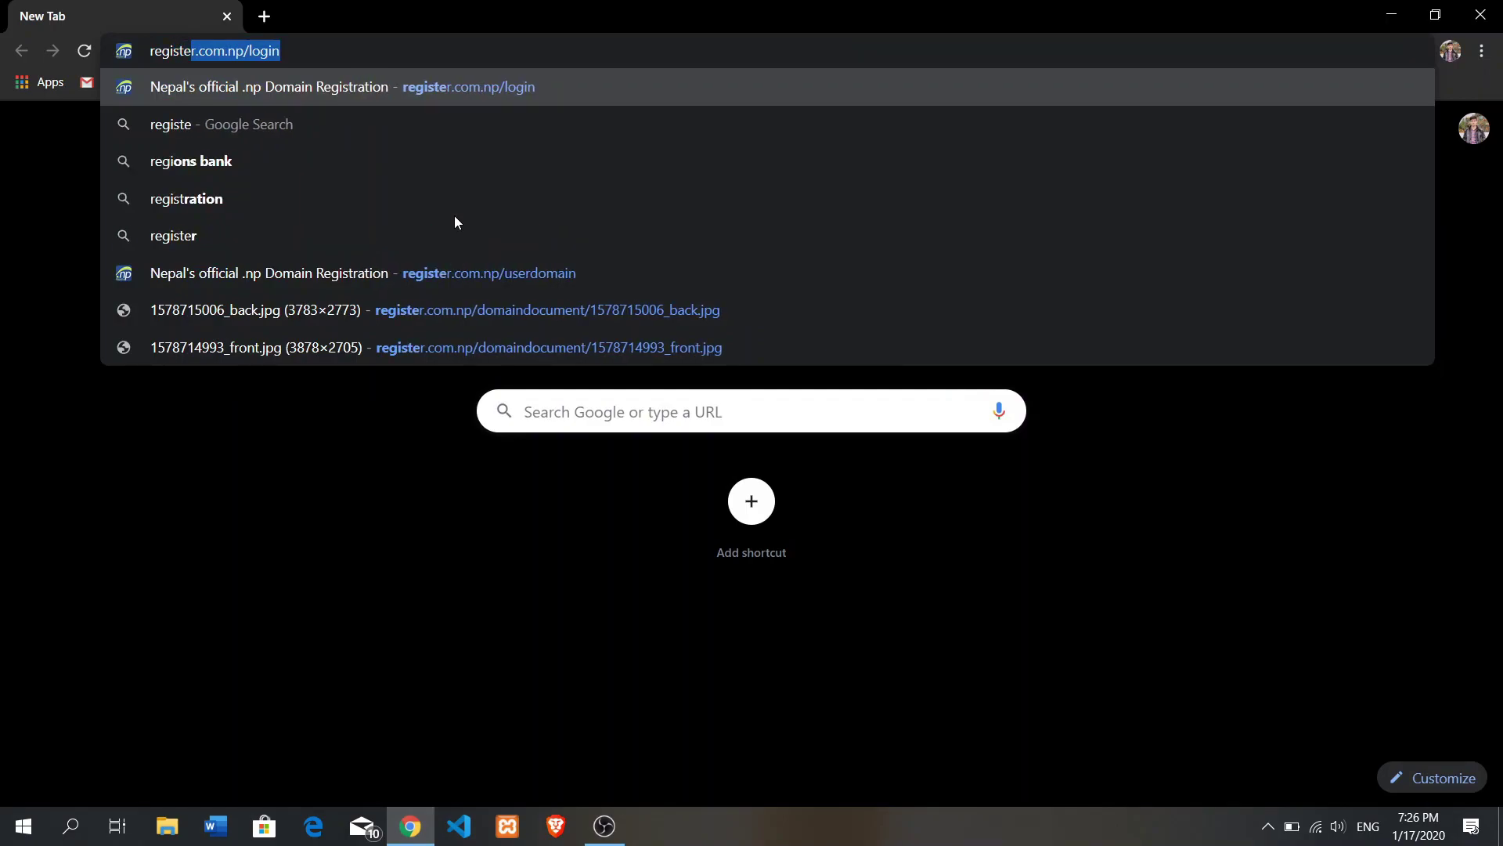
pyautogui.write('com.np')
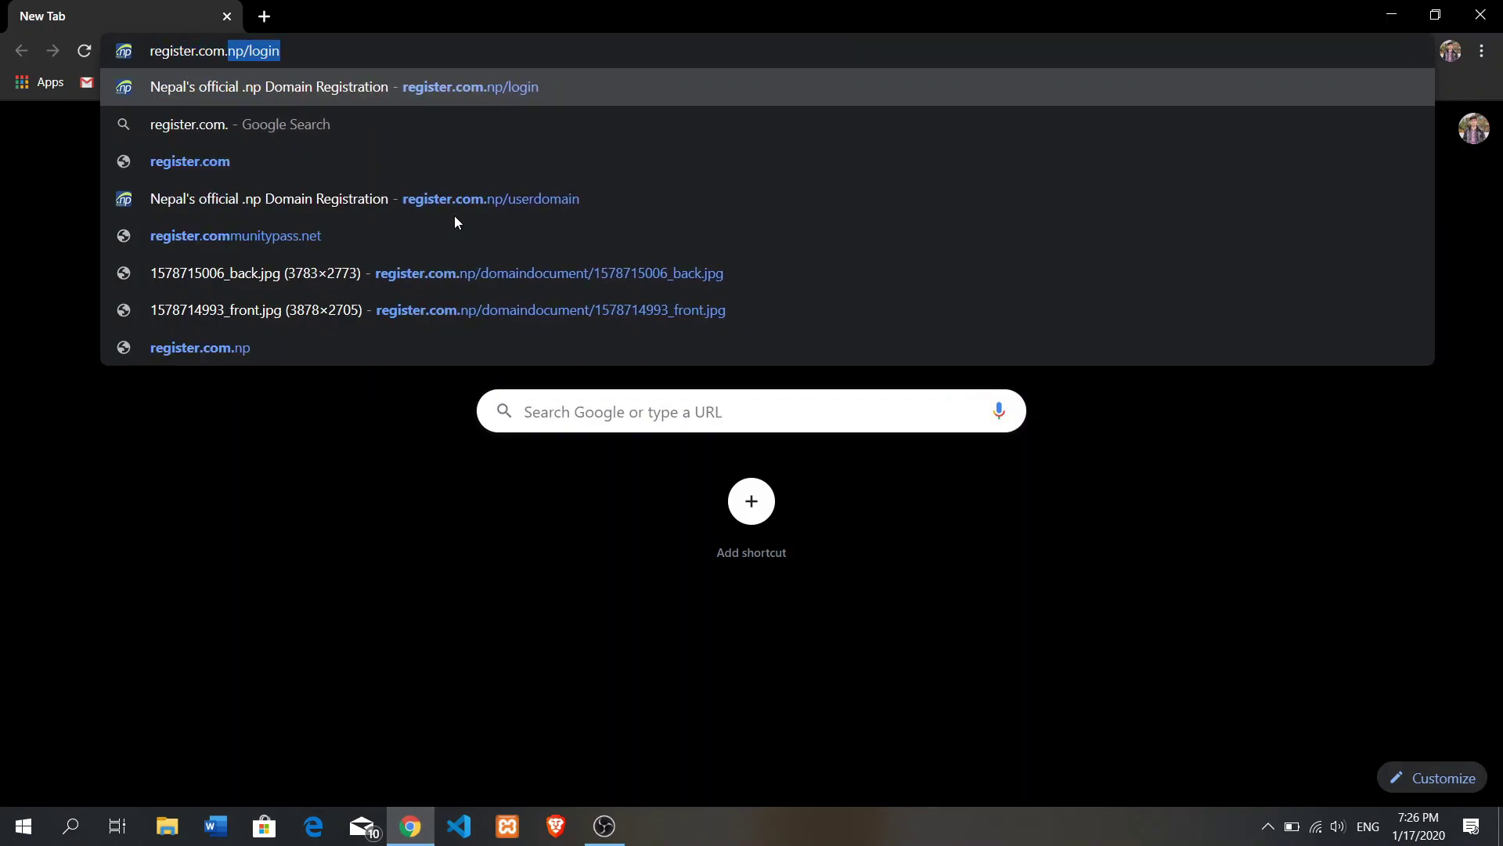
pyautogui.press('Return')
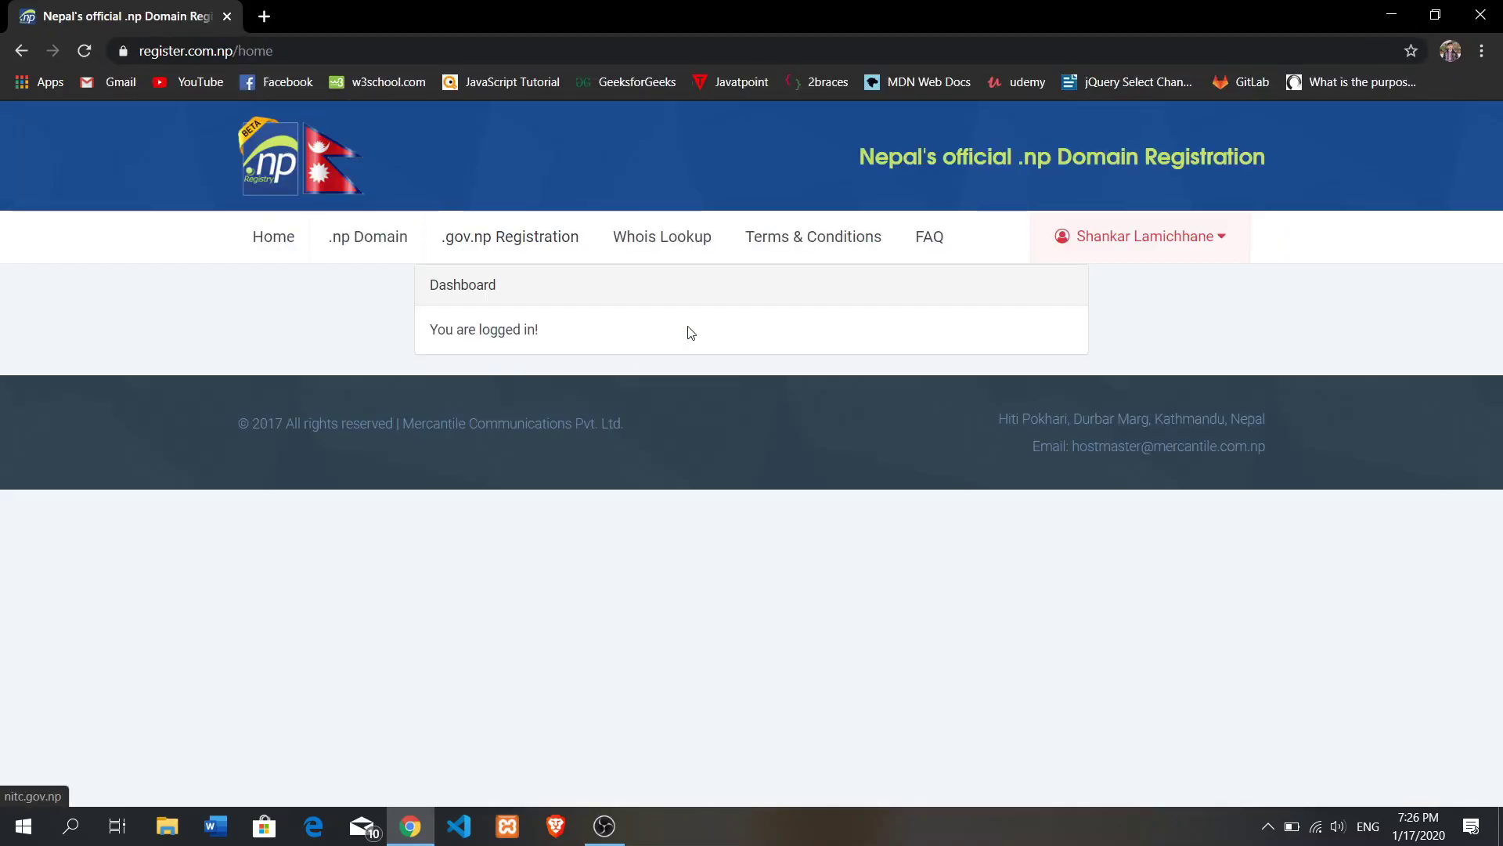
# Open the registration account's dashboard and show its list of active domains.
pyautogui.click(1100, 238)
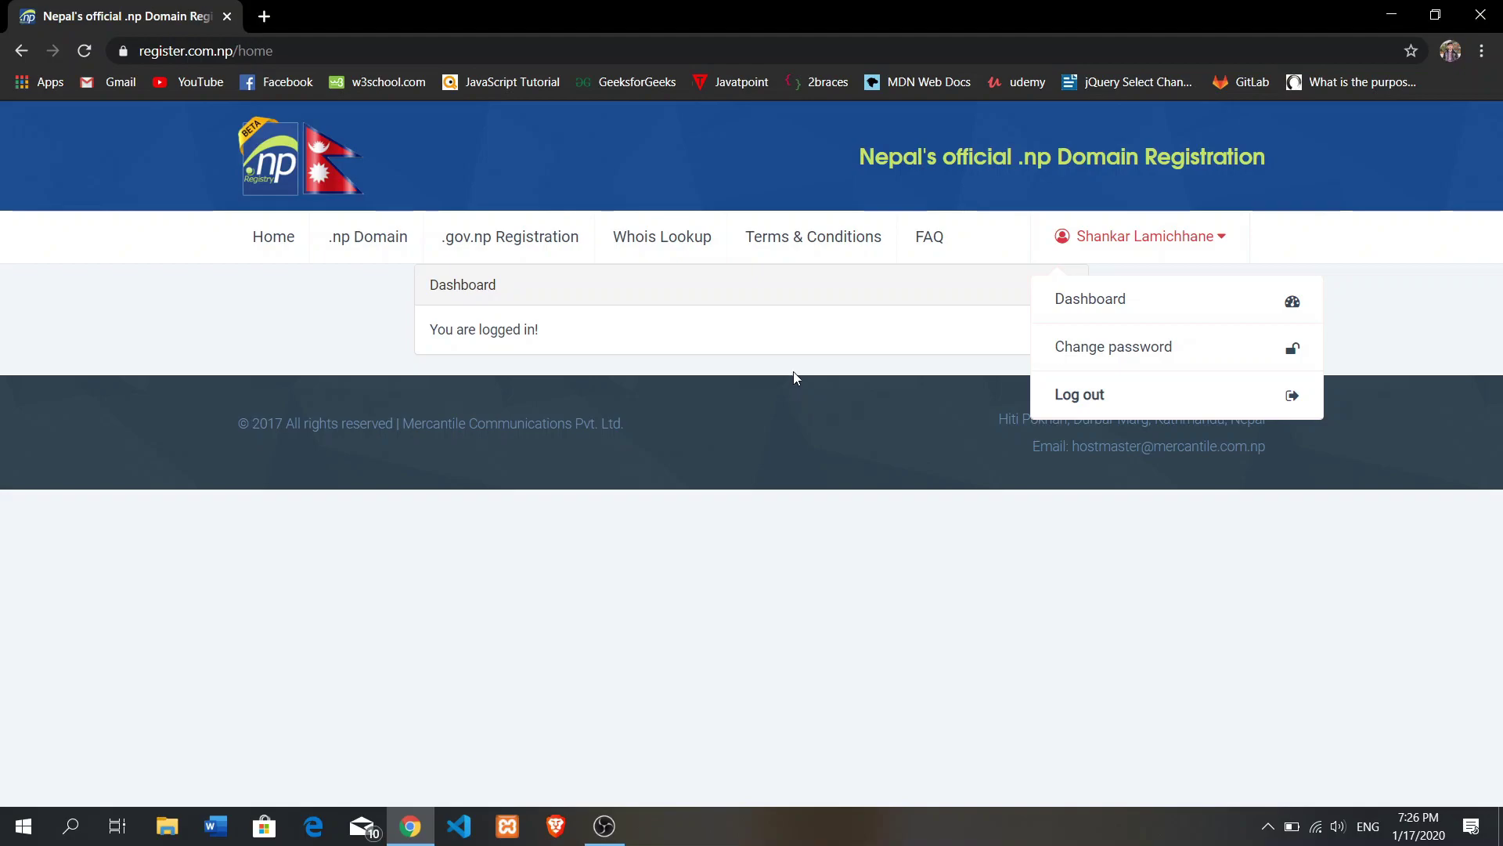
pyautogui.click(1106, 310)
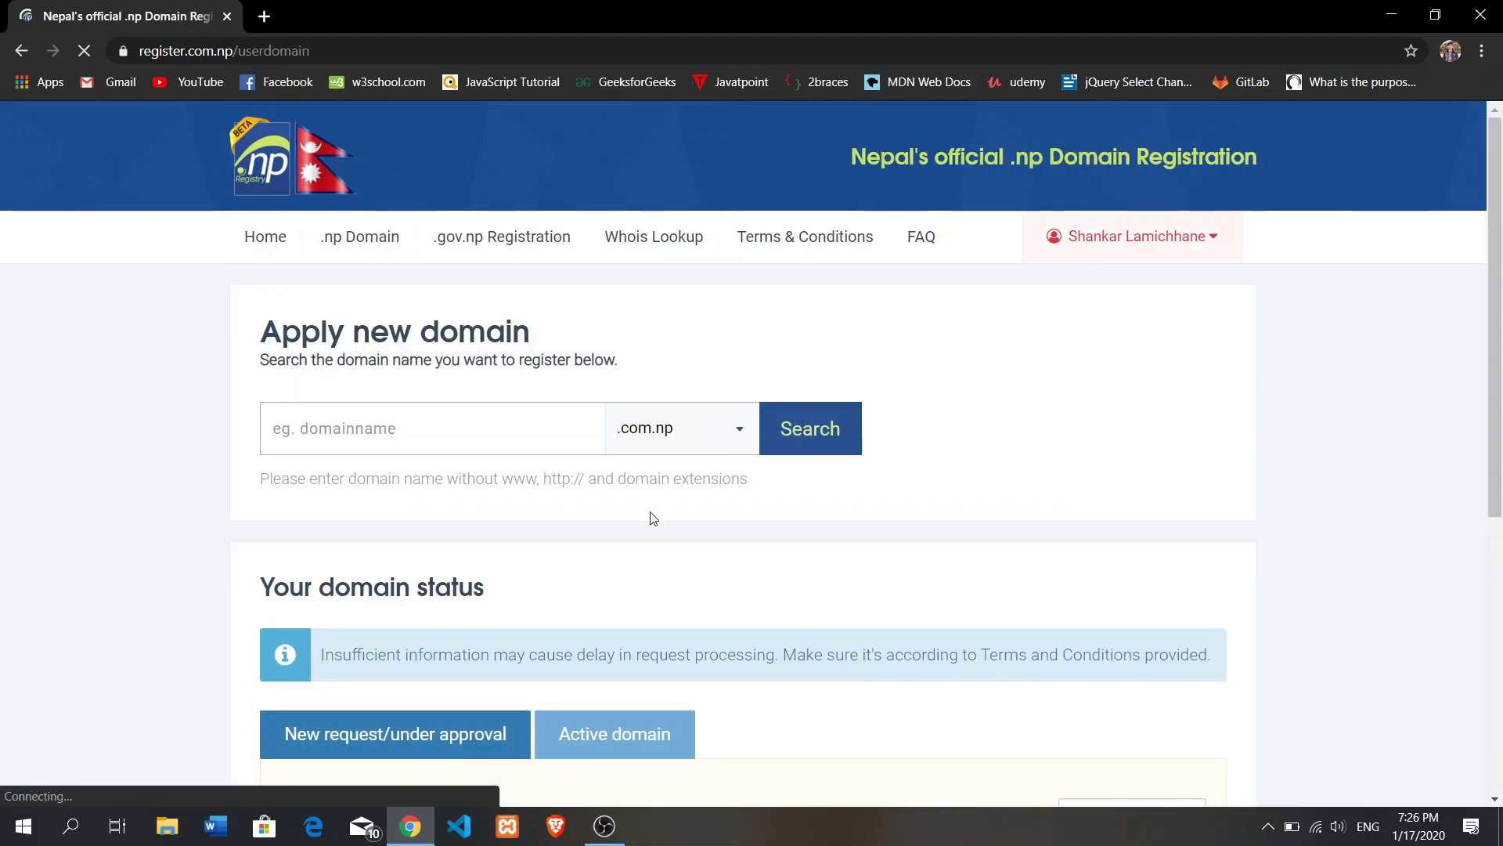
pyautogui.click(643, 736)
pyautogui.scroll(-4, 634, 594)
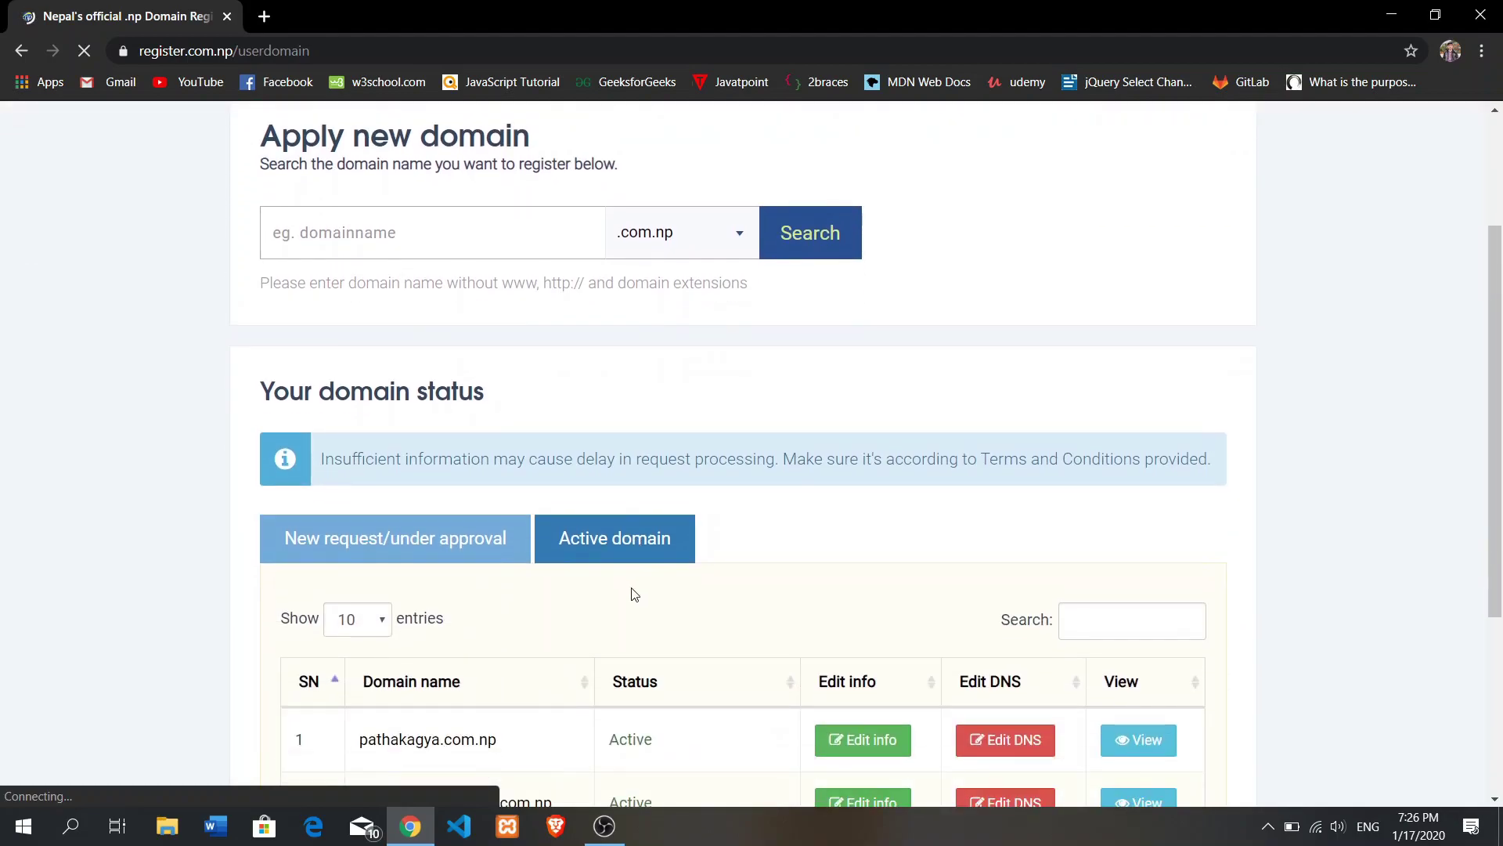
pyautogui.scroll(-1, 634, 594)
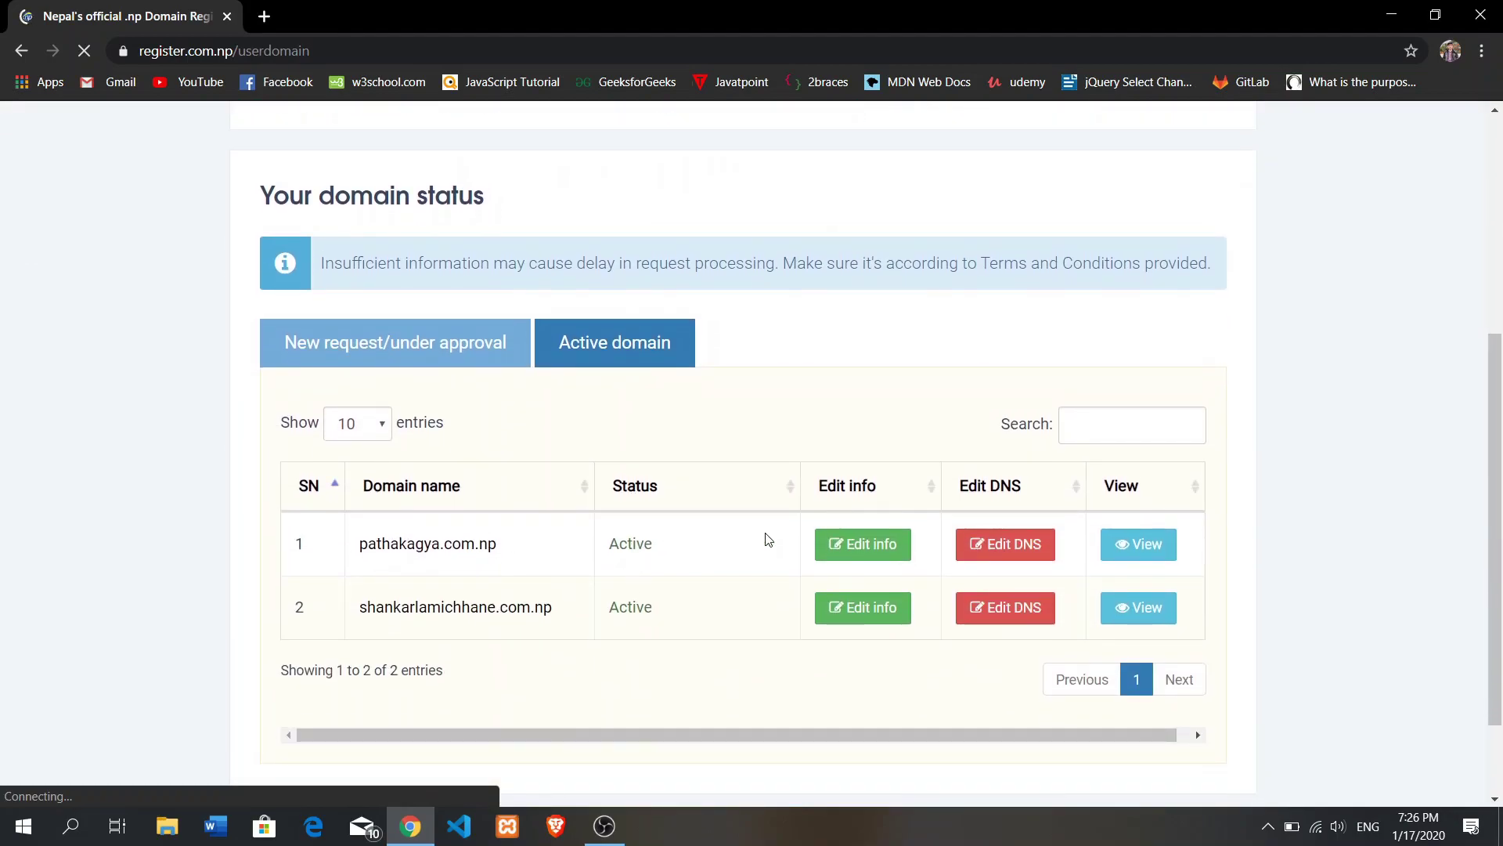
# View the first active domain's details, check its primary and secondary name servers, and close the details.
pyautogui.click(1139, 543)
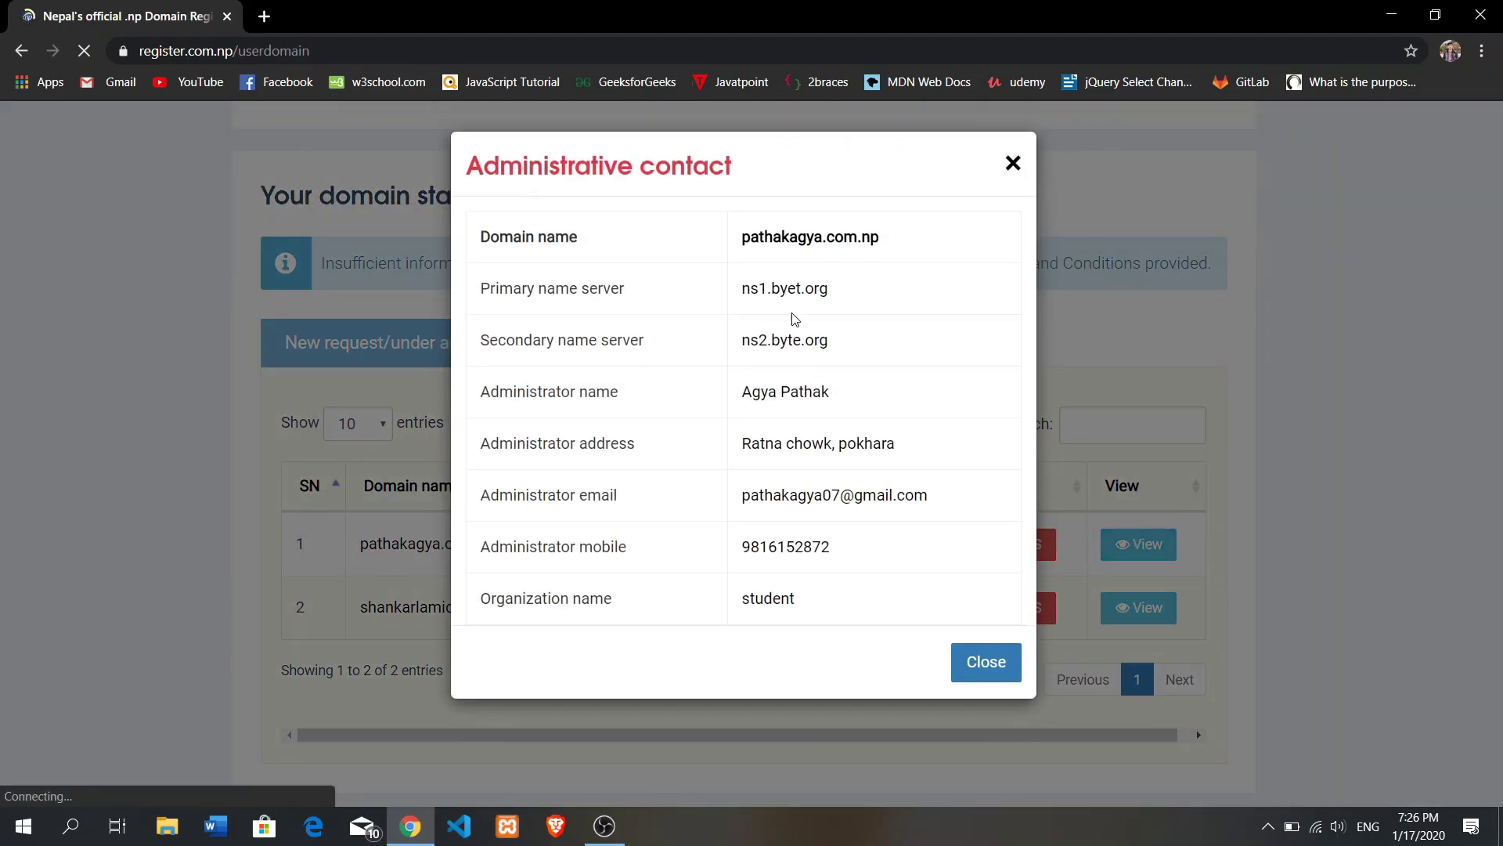
pyautogui.moveTo(746, 289); pyautogui.dragTo(834, 303)
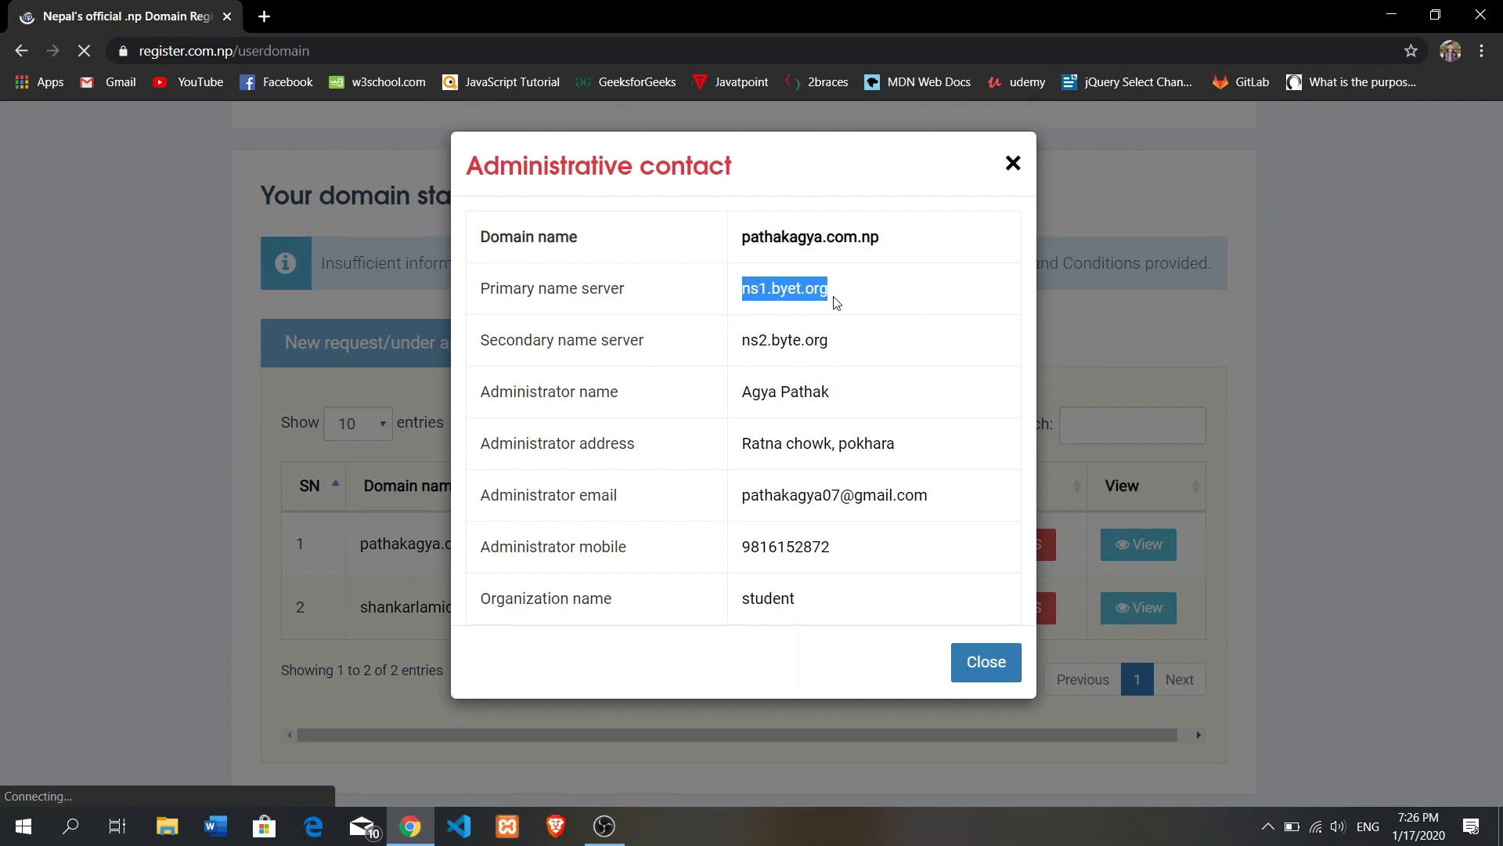
pyautogui.click(765, 335)
pyautogui.moveTo(744, 349); pyautogui.dragTo(849, 352)
pyautogui.click(852, 339)
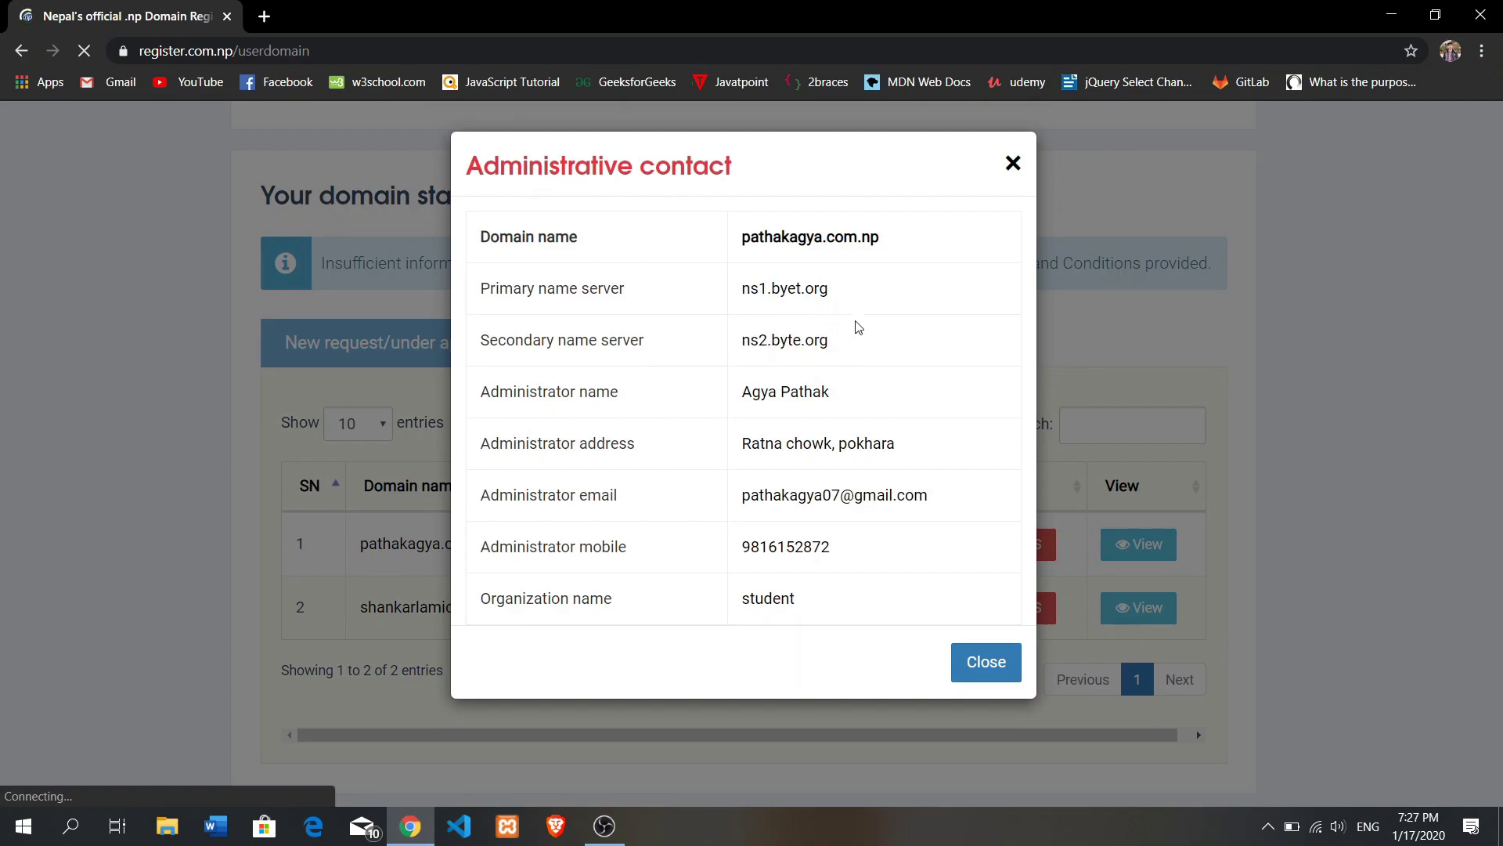
pyautogui.click(1012, 164)
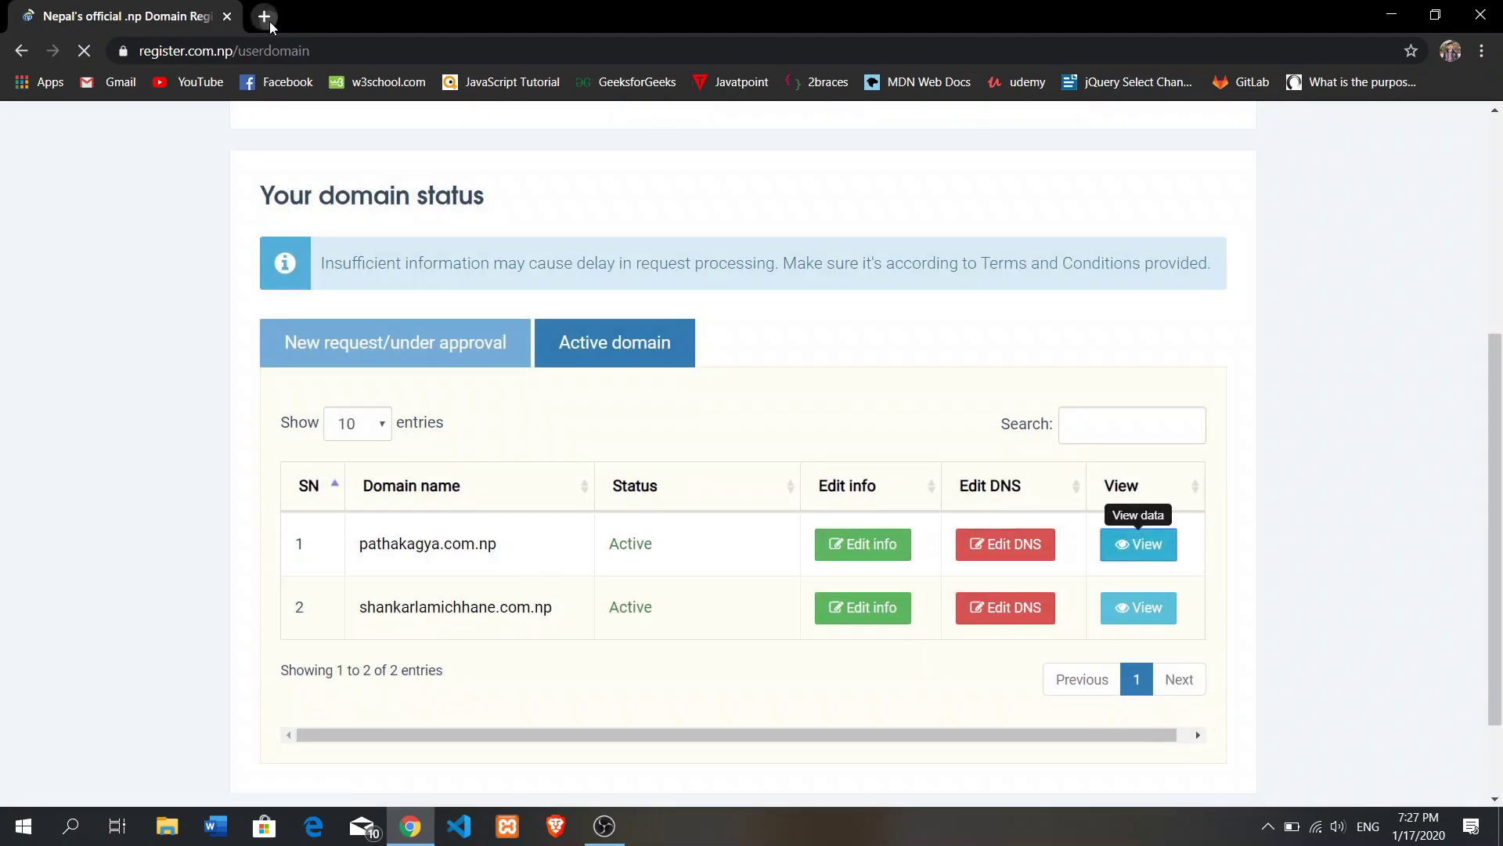
# Search for "infinity free" in a new tab and open the InfinityFree hosting account for the domain just viewed.
pyautogui.click(264, 16)
pyautogui.write('infini')
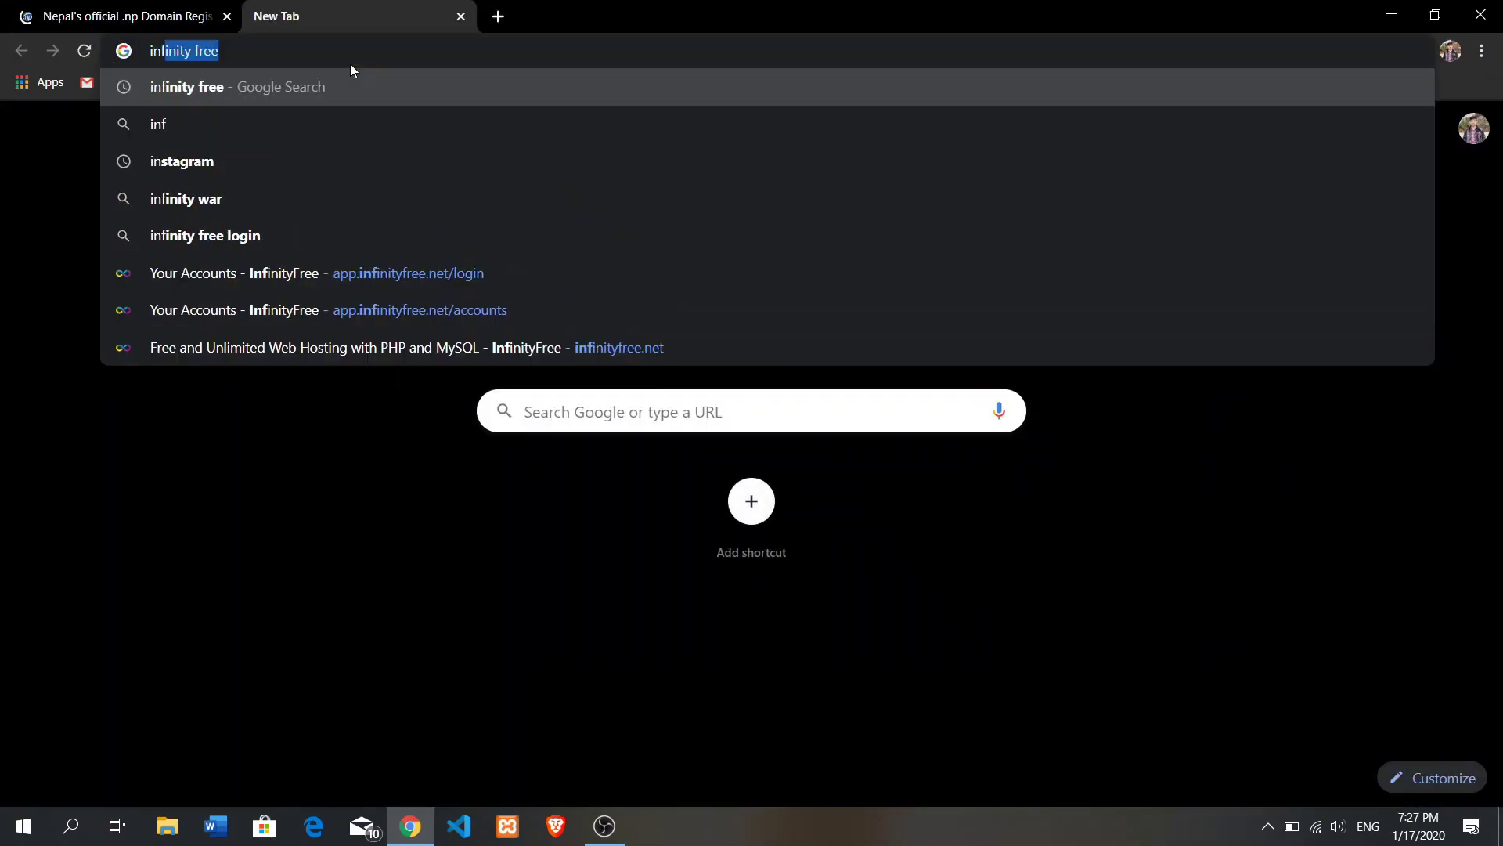
pyautogui.write('ity free')
pyautogui.press('Return')
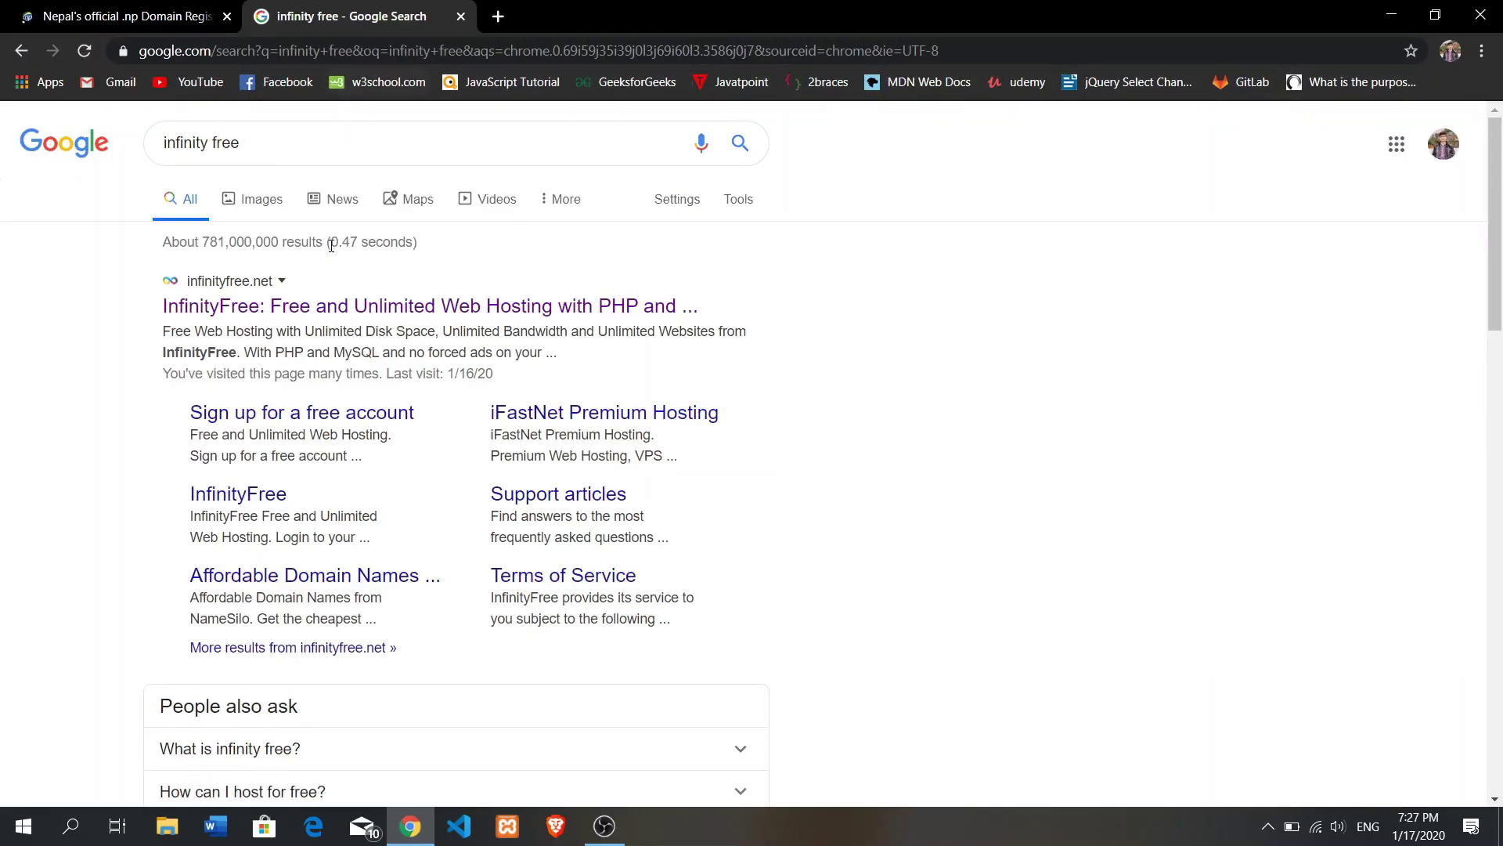
pyautogui.click(347, 314)
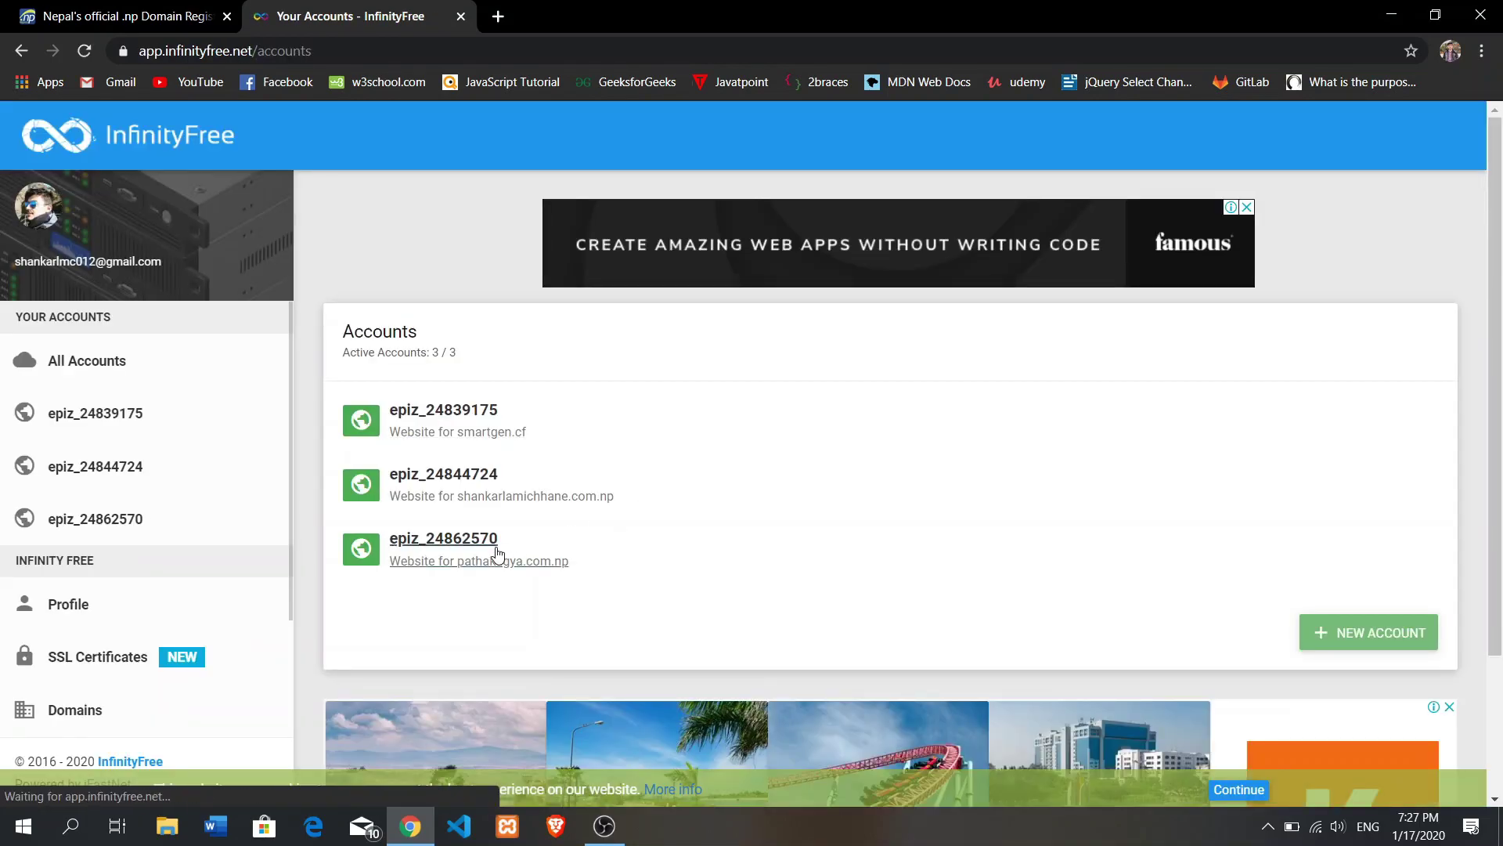
pyautogui.click(498, 553)
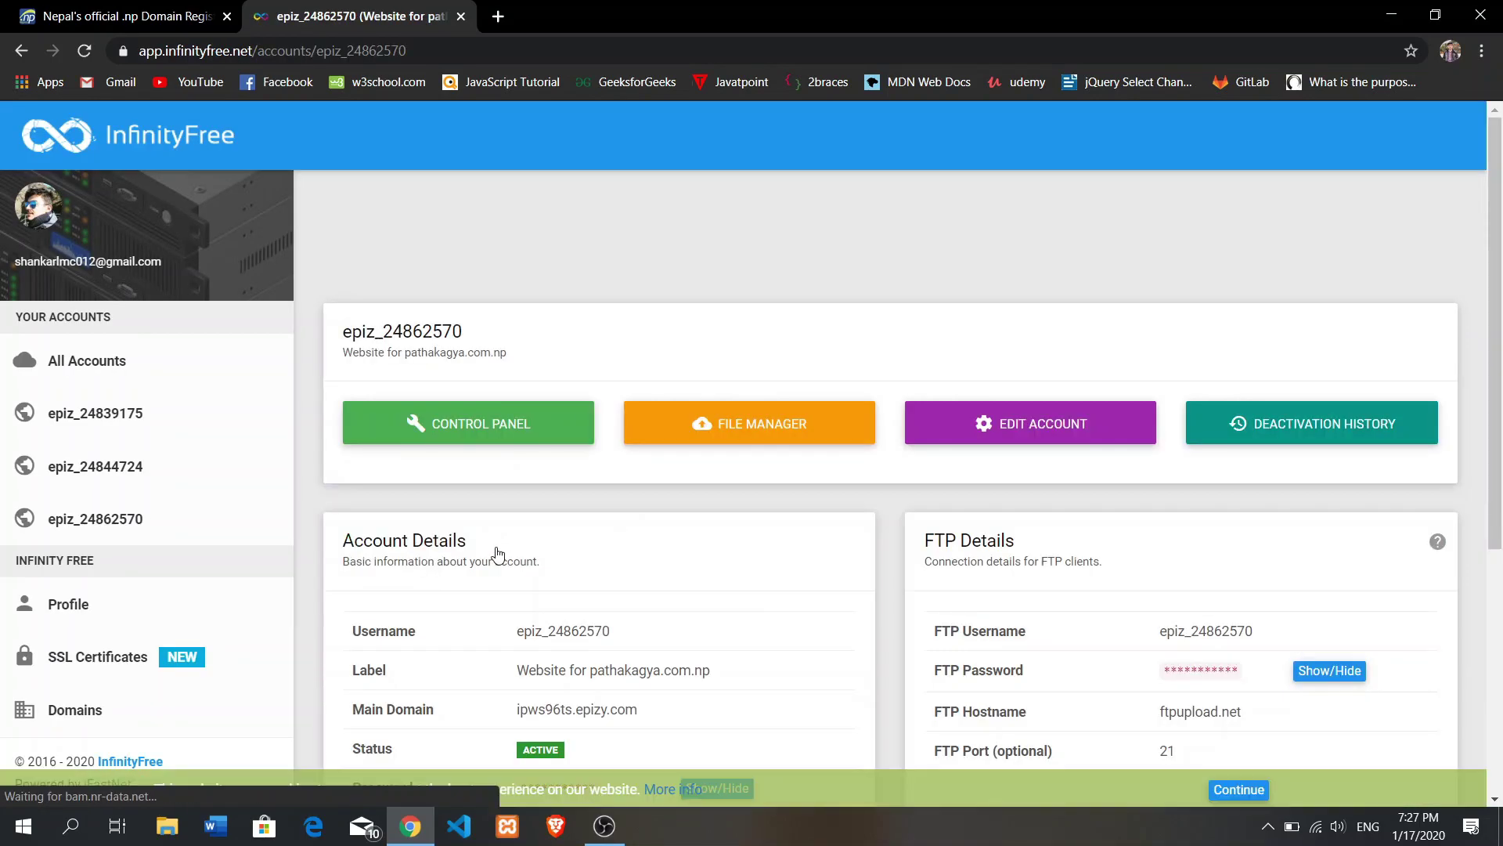
# Visit the hosting account's .com.np domain in a new tab and check its directory listing.
pyautogui.click(497, 18)
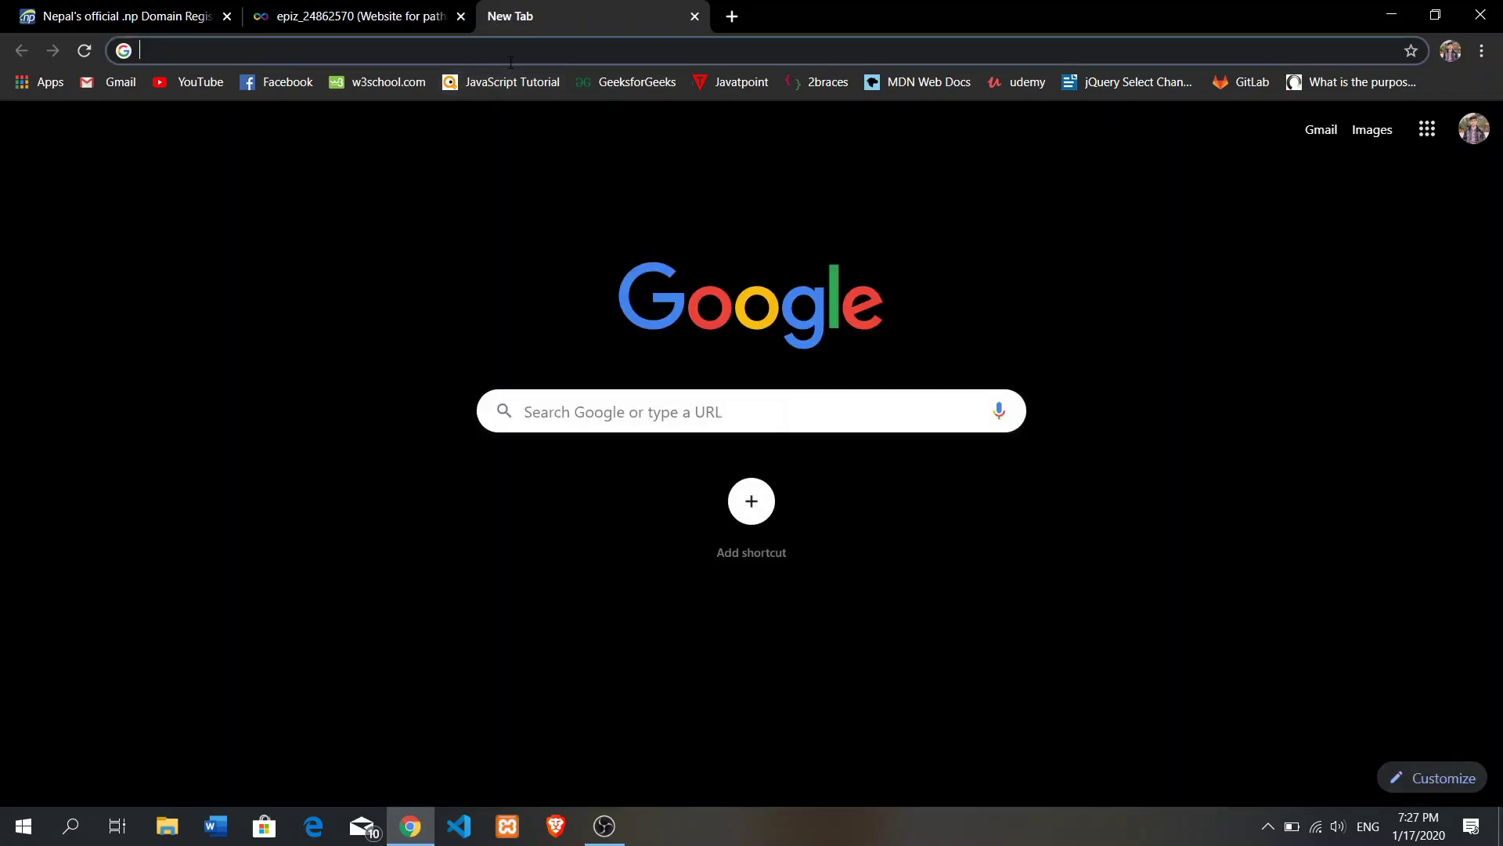
pyautogui.write('pa')
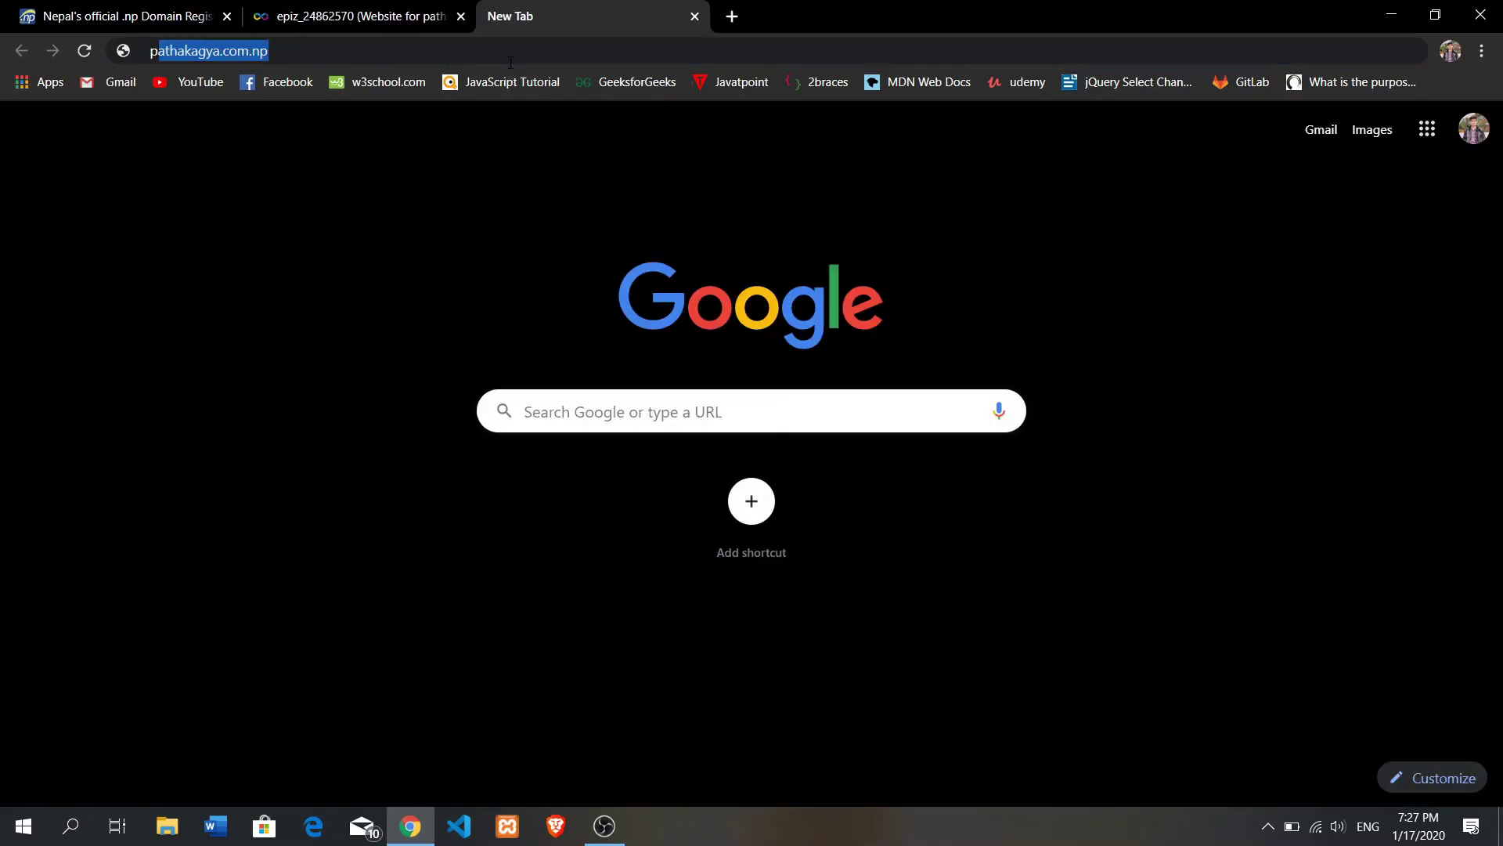
pyautogui.write('thak')
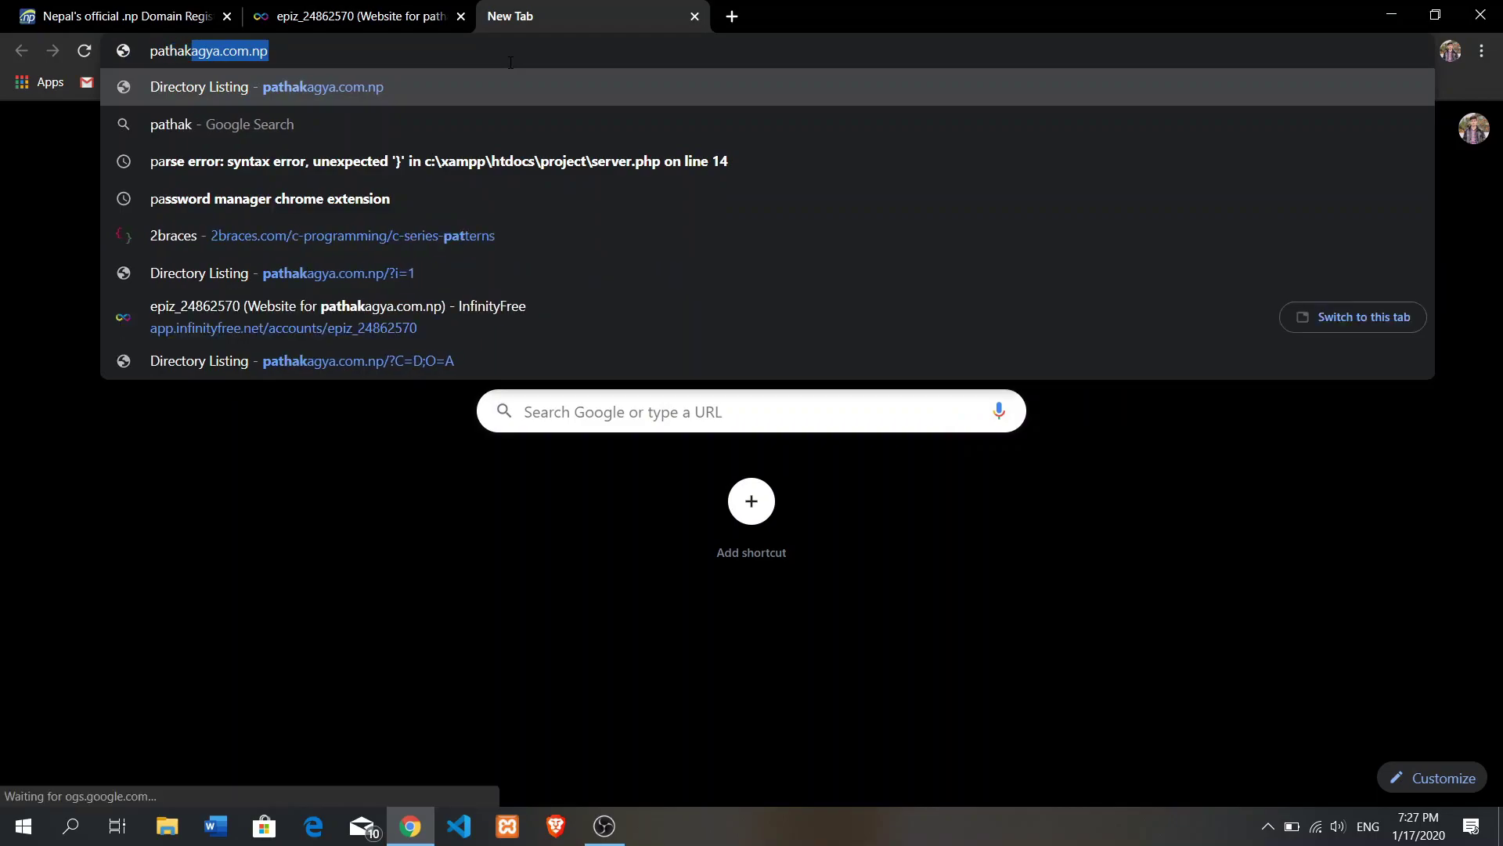
pyautogui.write('agya')
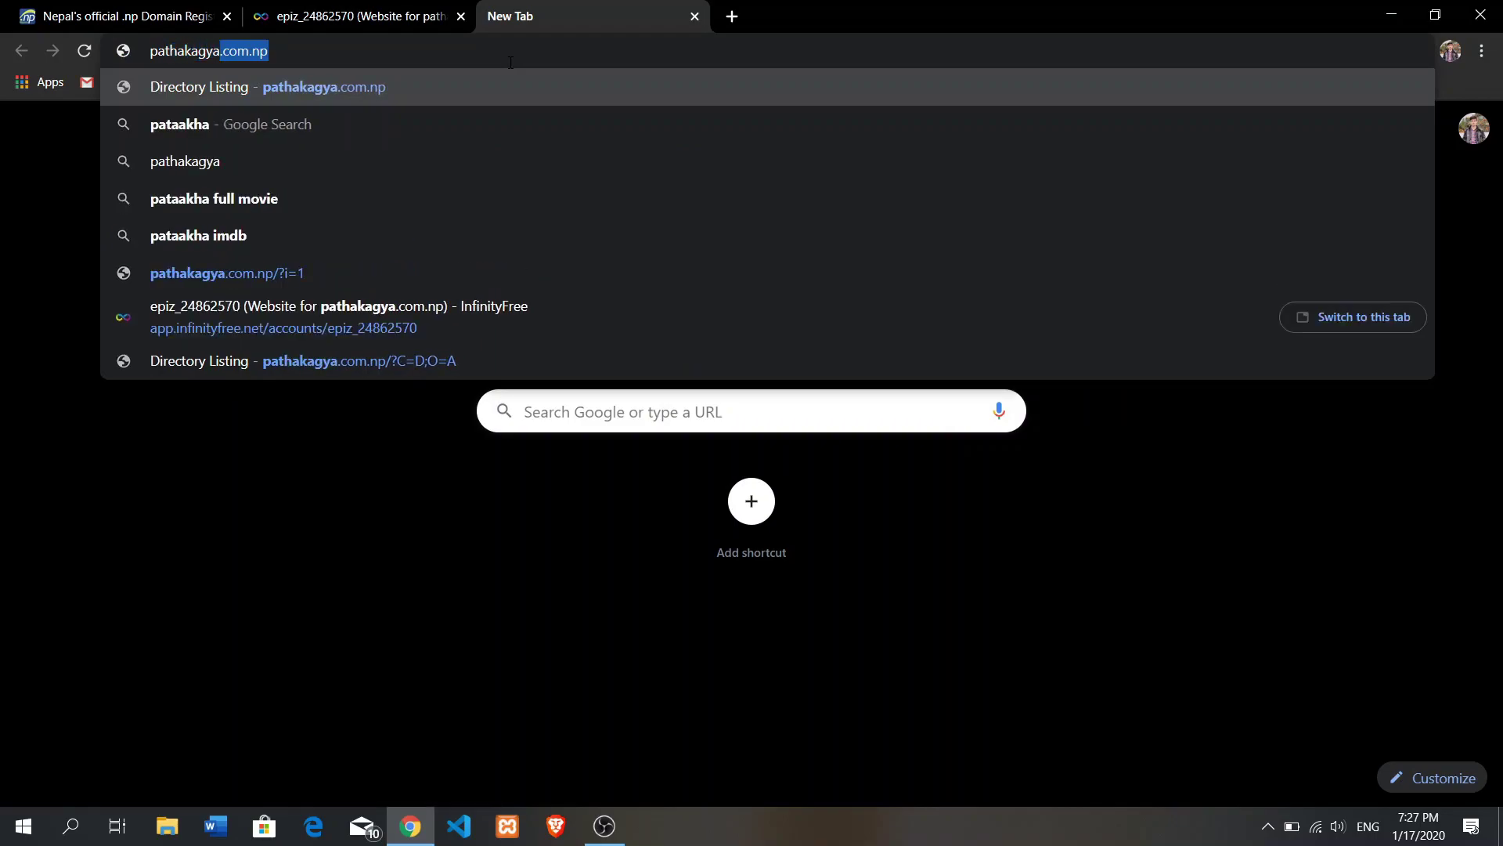
pyautogui.write('.com.np')
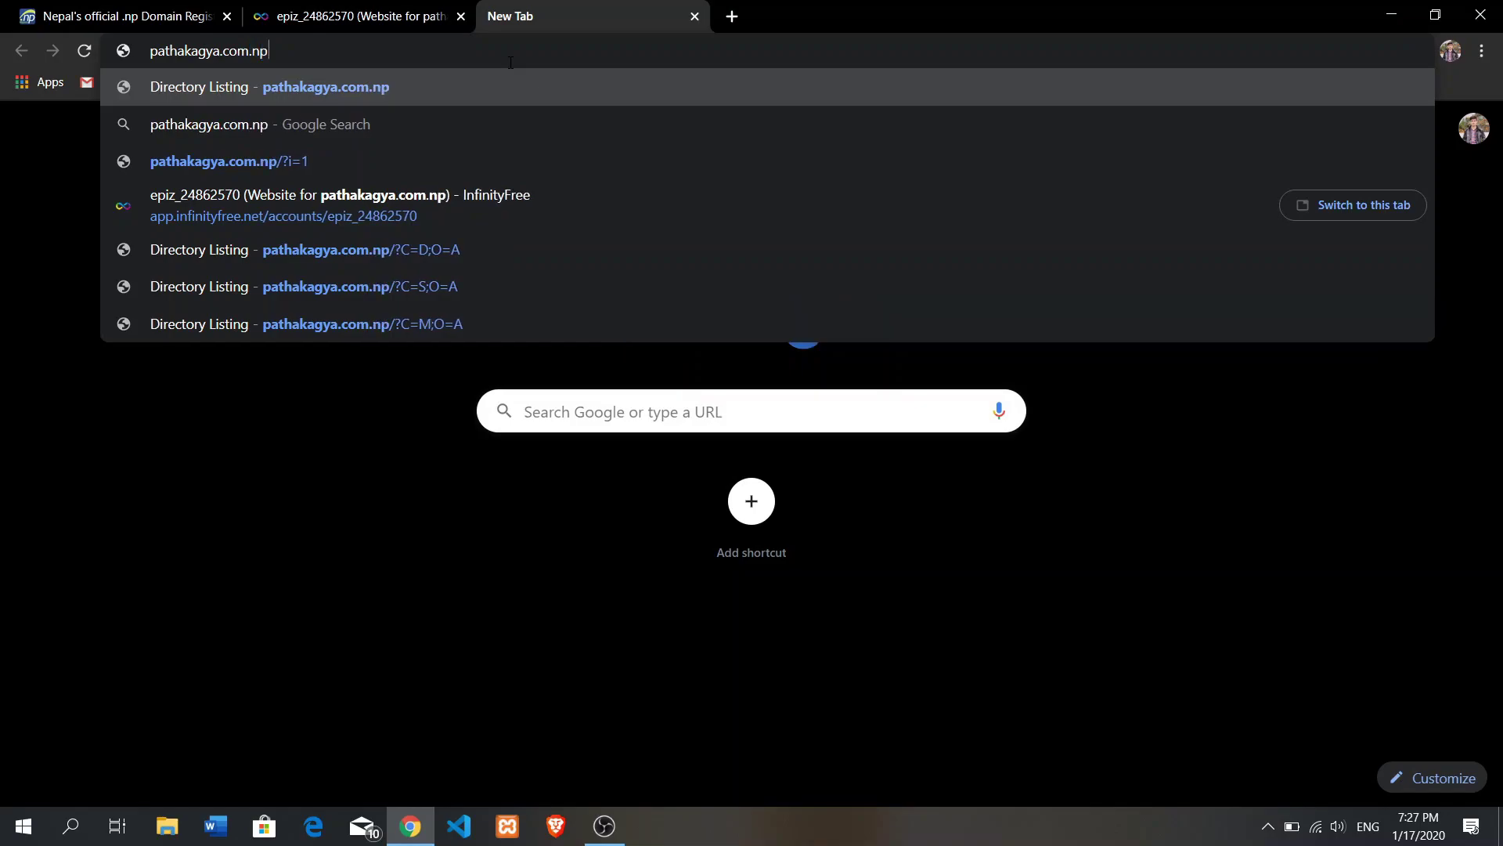
pyautogui.press('Return')
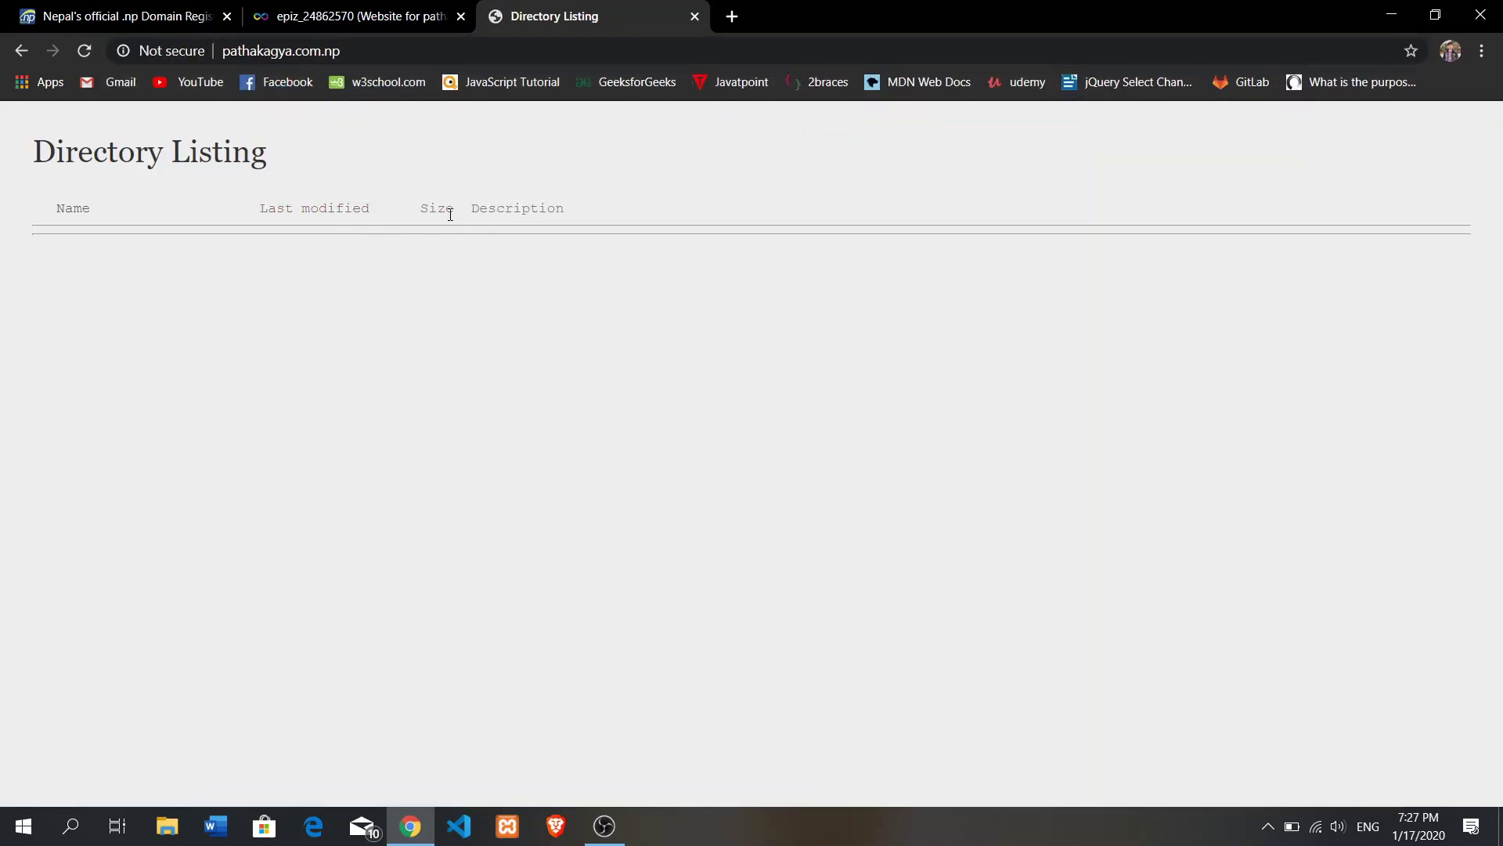
pyautogui.click(472, 210)
pyautogui.click(331, 208)
# Open the hosting account's control panel and the htdocs folder in its Online File Manager.
pyautogui.click(334, 6)
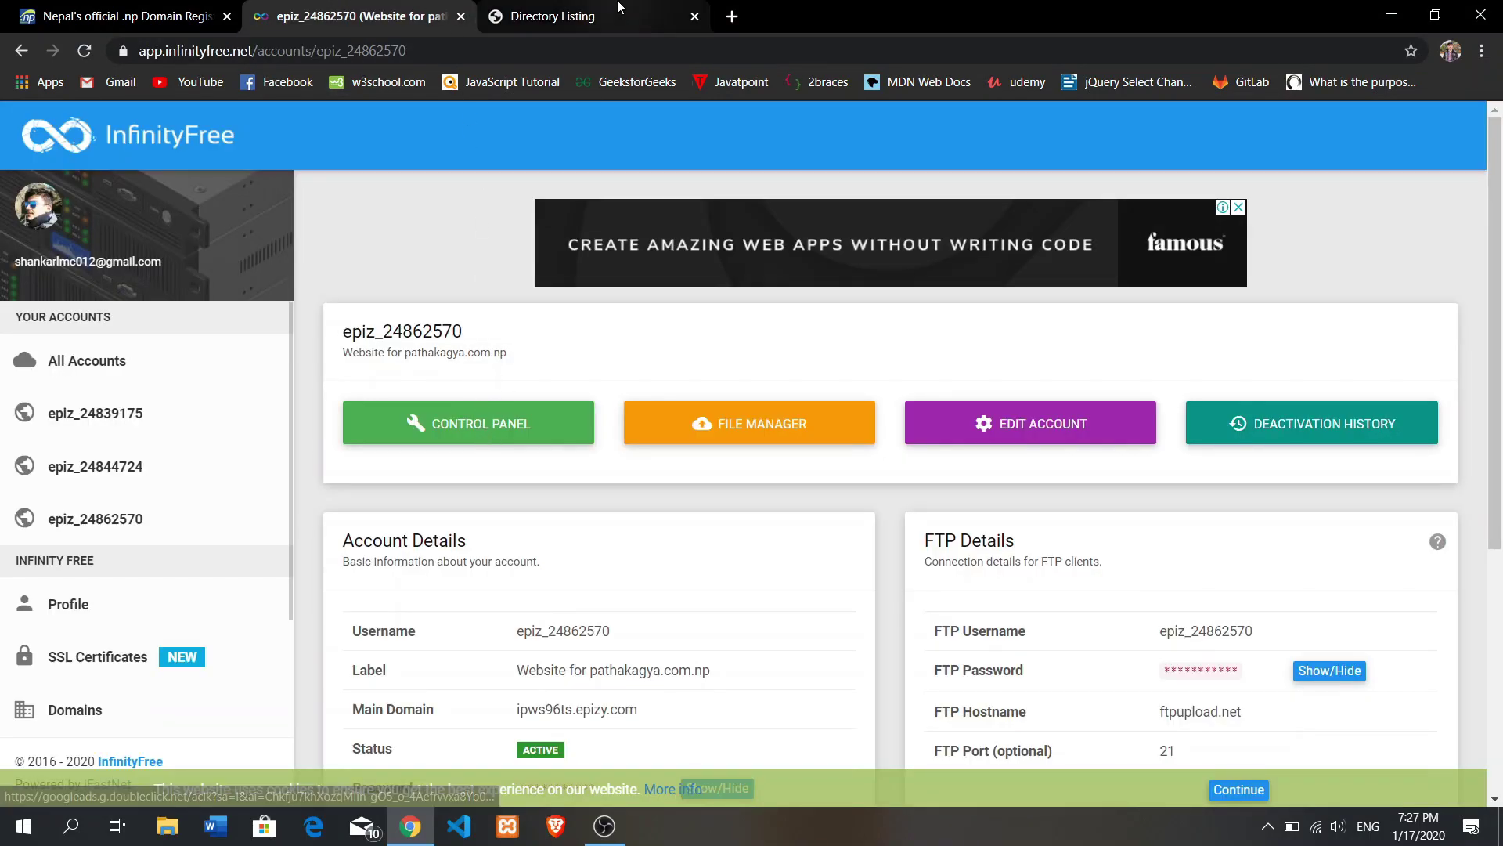
pyautogui.click(509, 428)
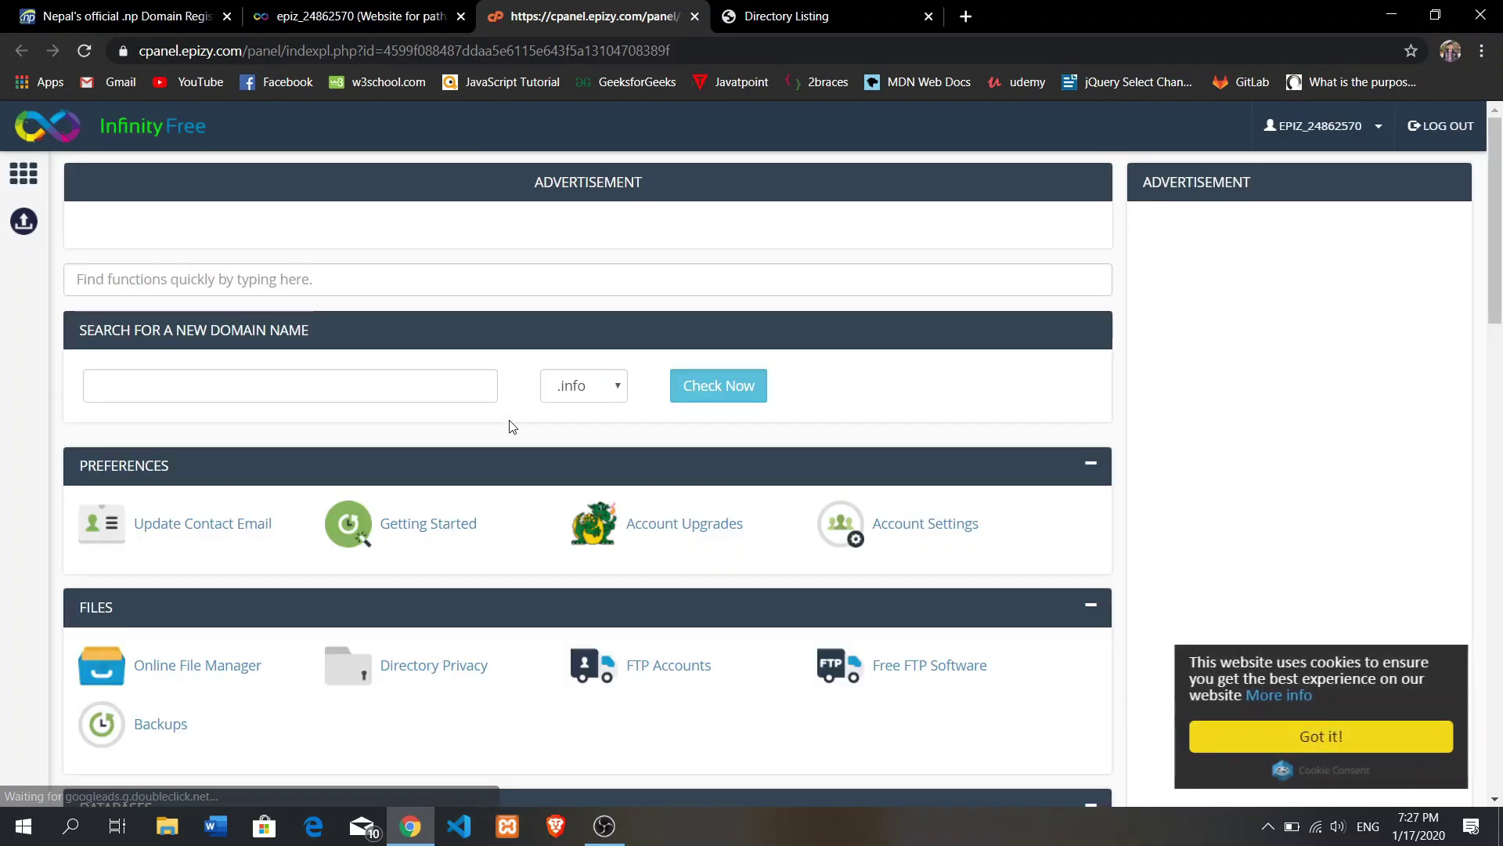
pyautogui.click(231, 686)
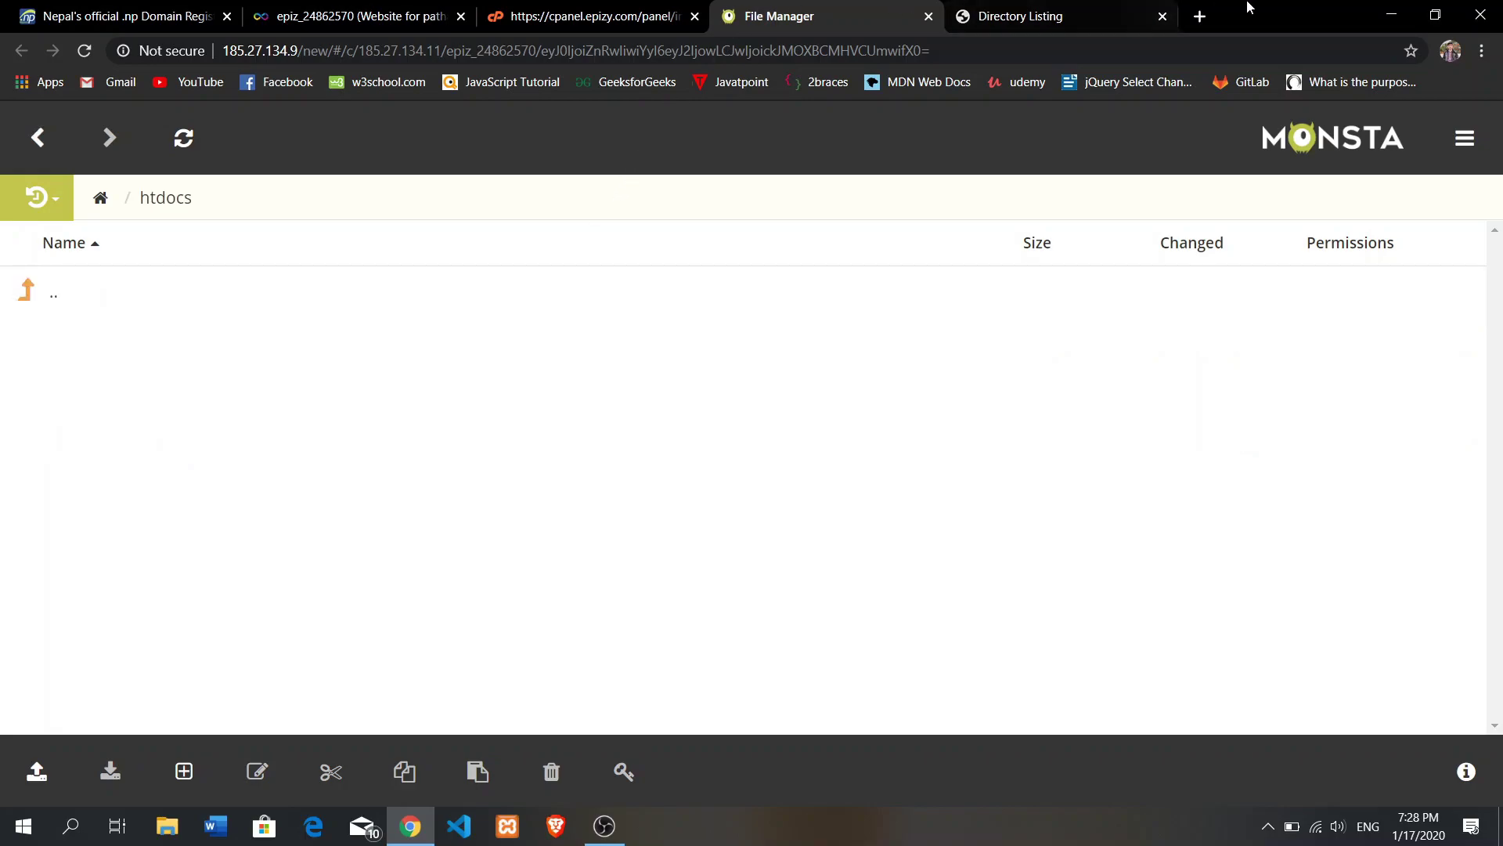
# Minimize the browser and switch to Sublime Text, searching Windows for the app.
pyautogui.click(1392, 14)
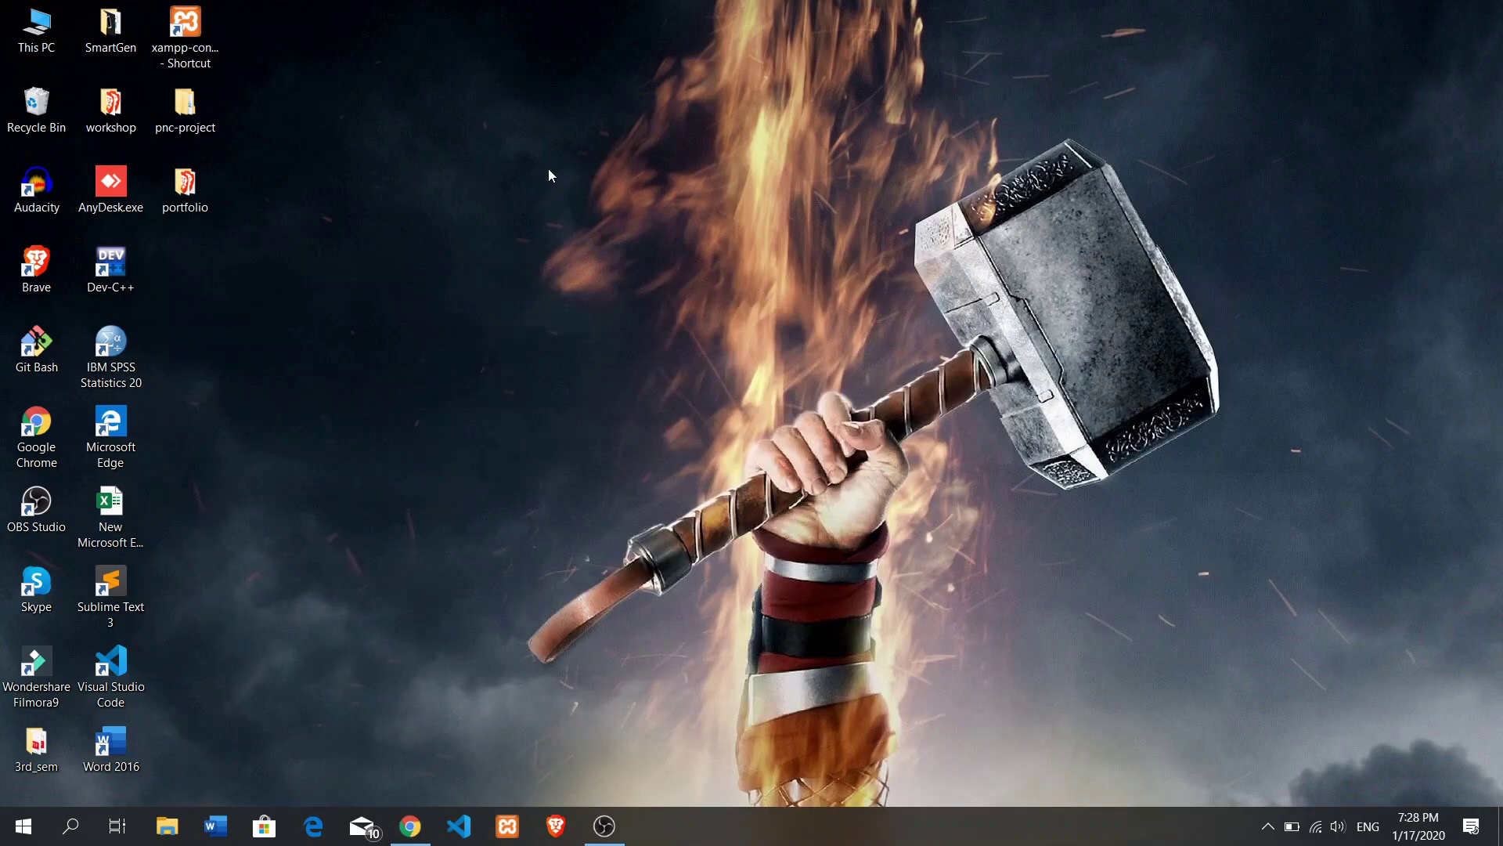
pyautogui.press('super+s')
pyautogui.write('su')
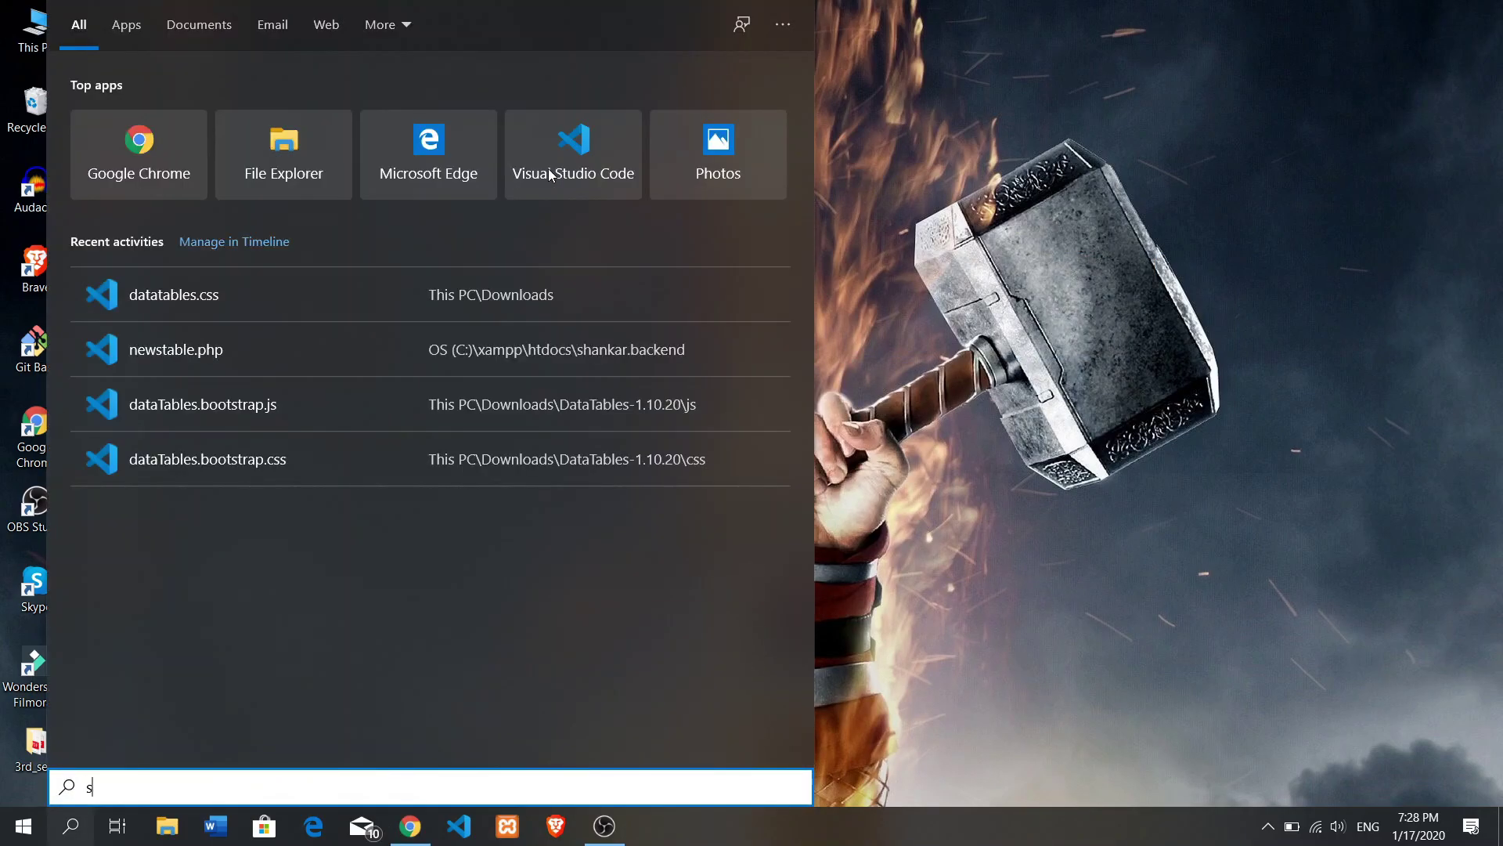
pyautogui.click(550, 174)
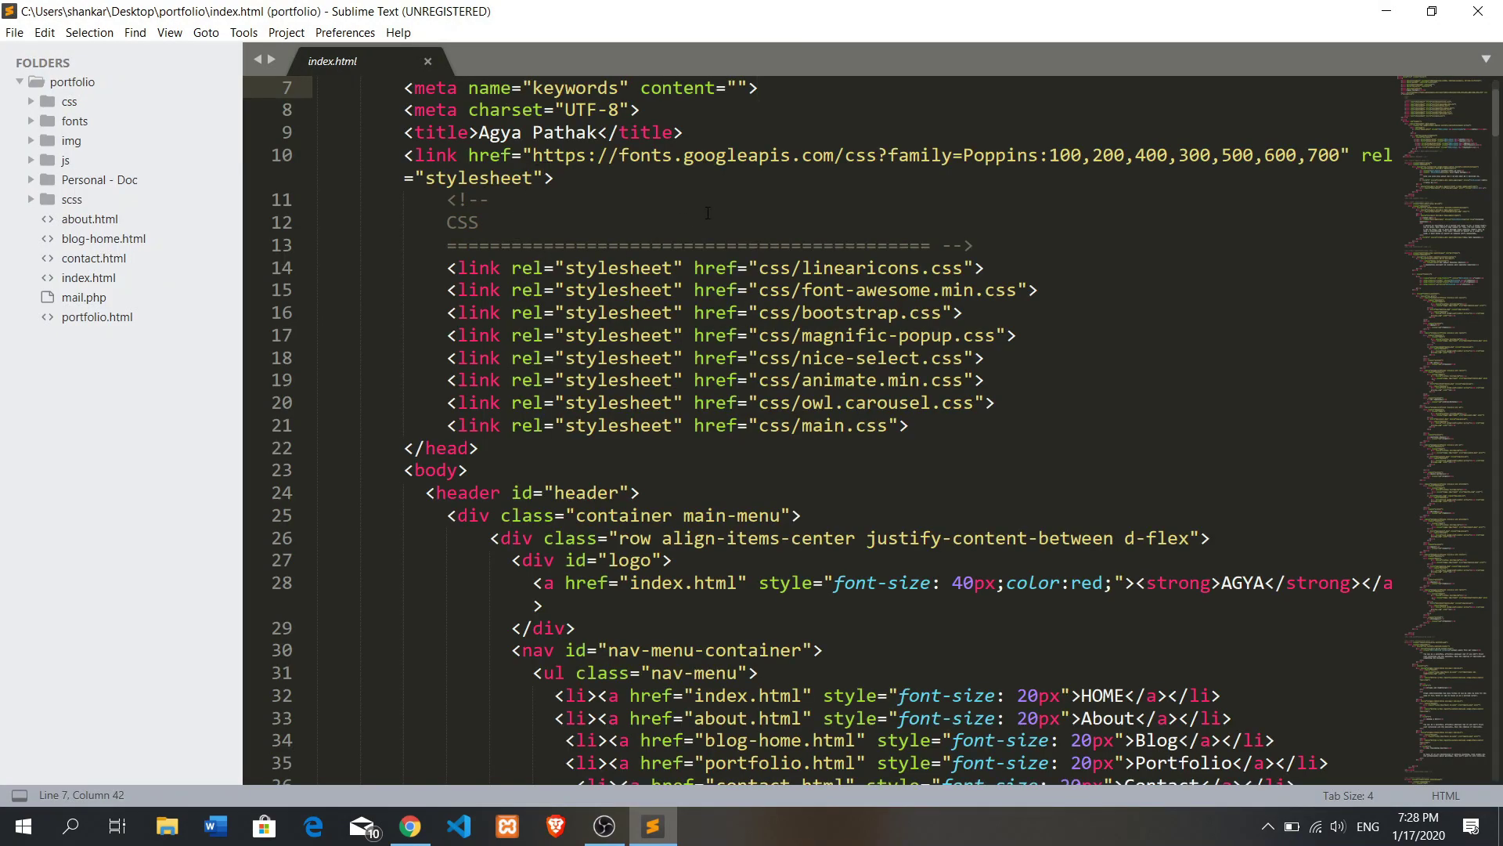
# Open the portfolio's index.html in the browser and look through the home page down to the blog posts section.
pyautogui.click(710, 223)
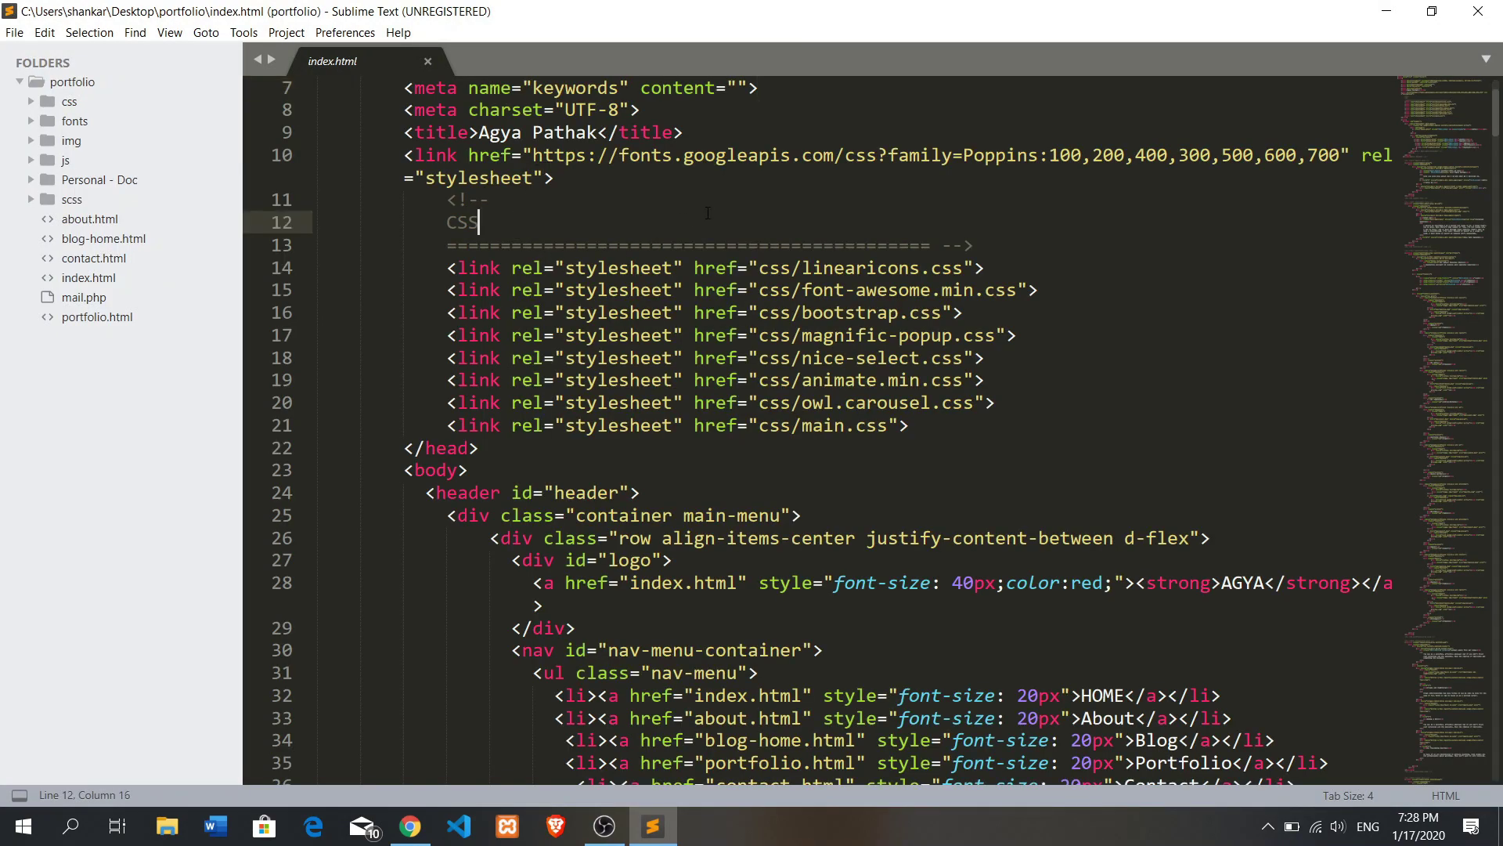
pyautogui.rightClick(711, 225)
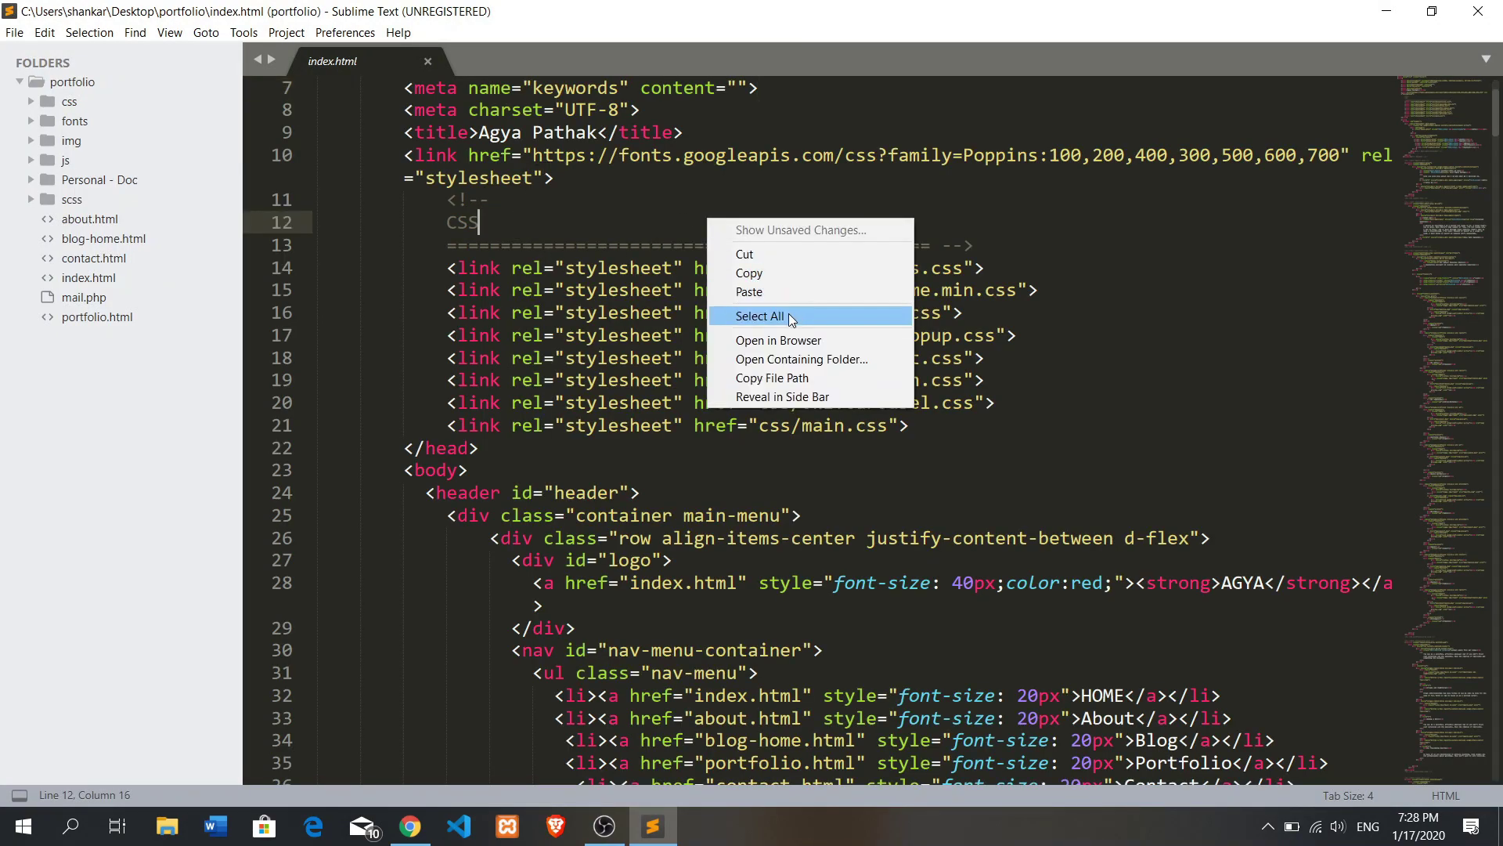
pyautogui.click(795, 338)
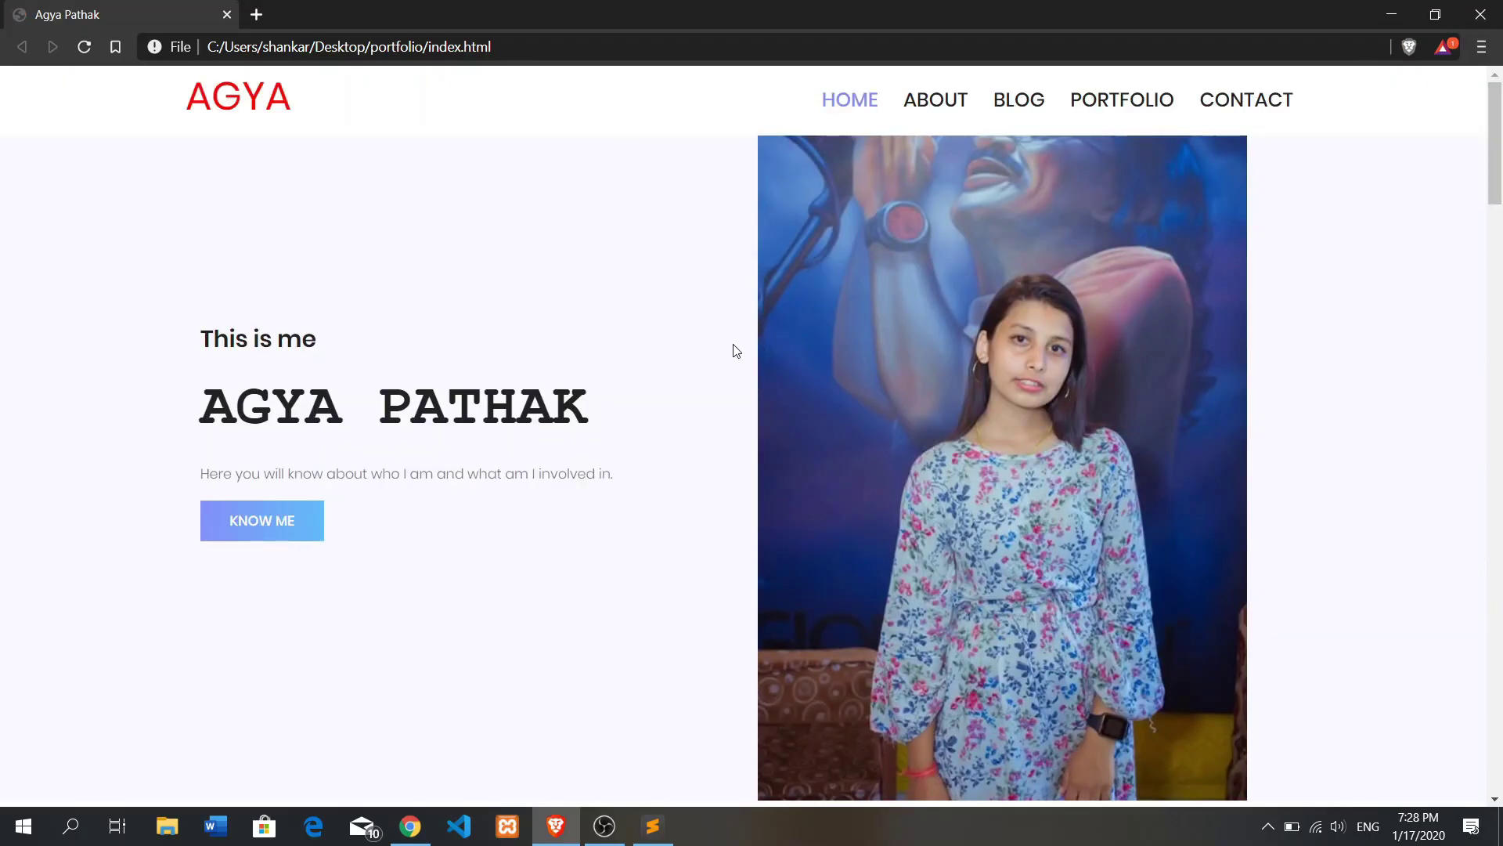
pyautogui.scroll(-12, 544, 600)
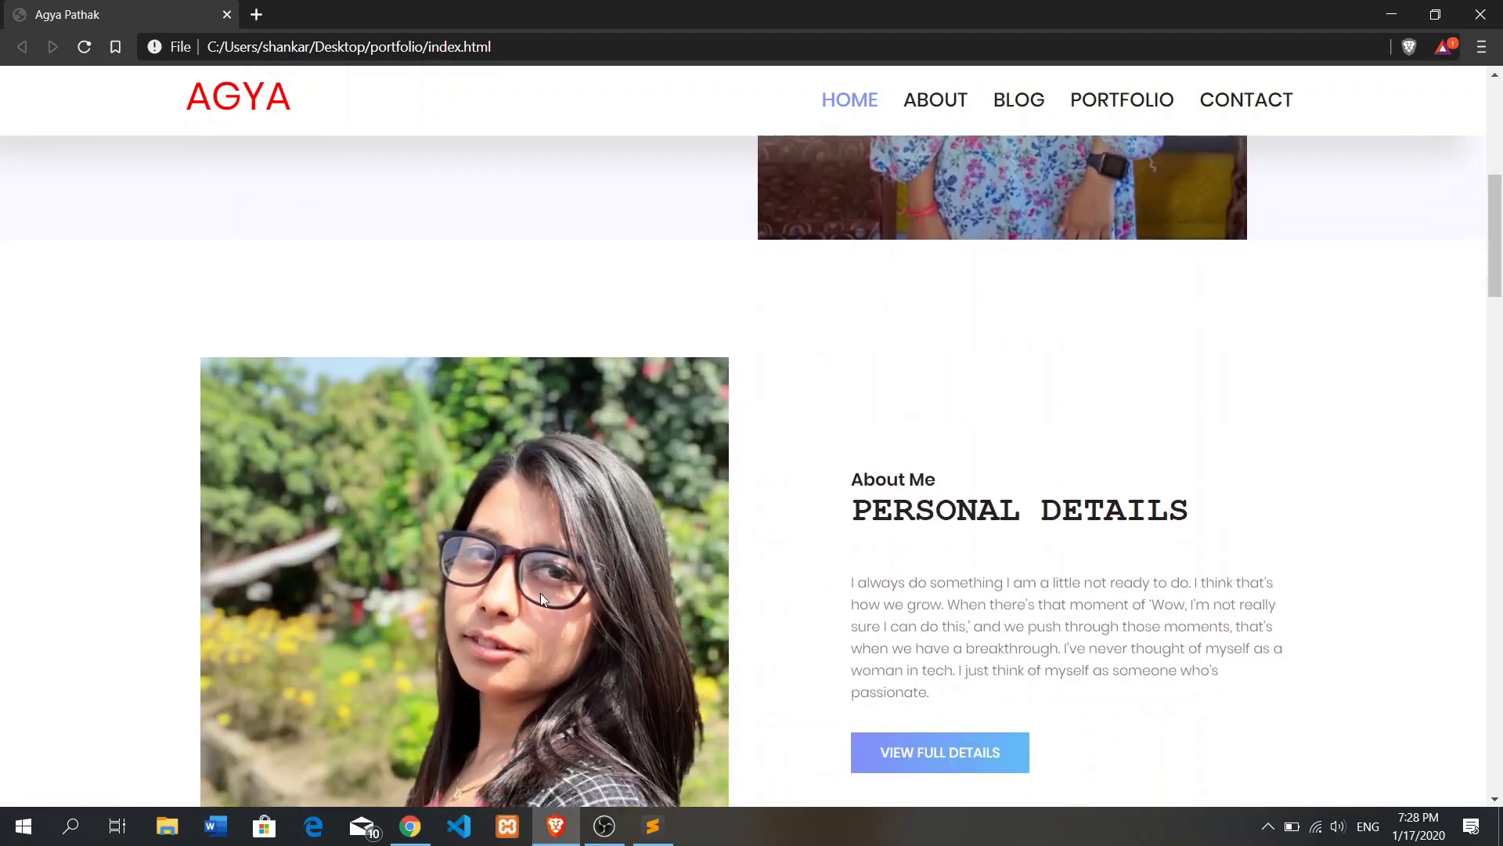
pyautogui.scroll(-8, 544, 599)
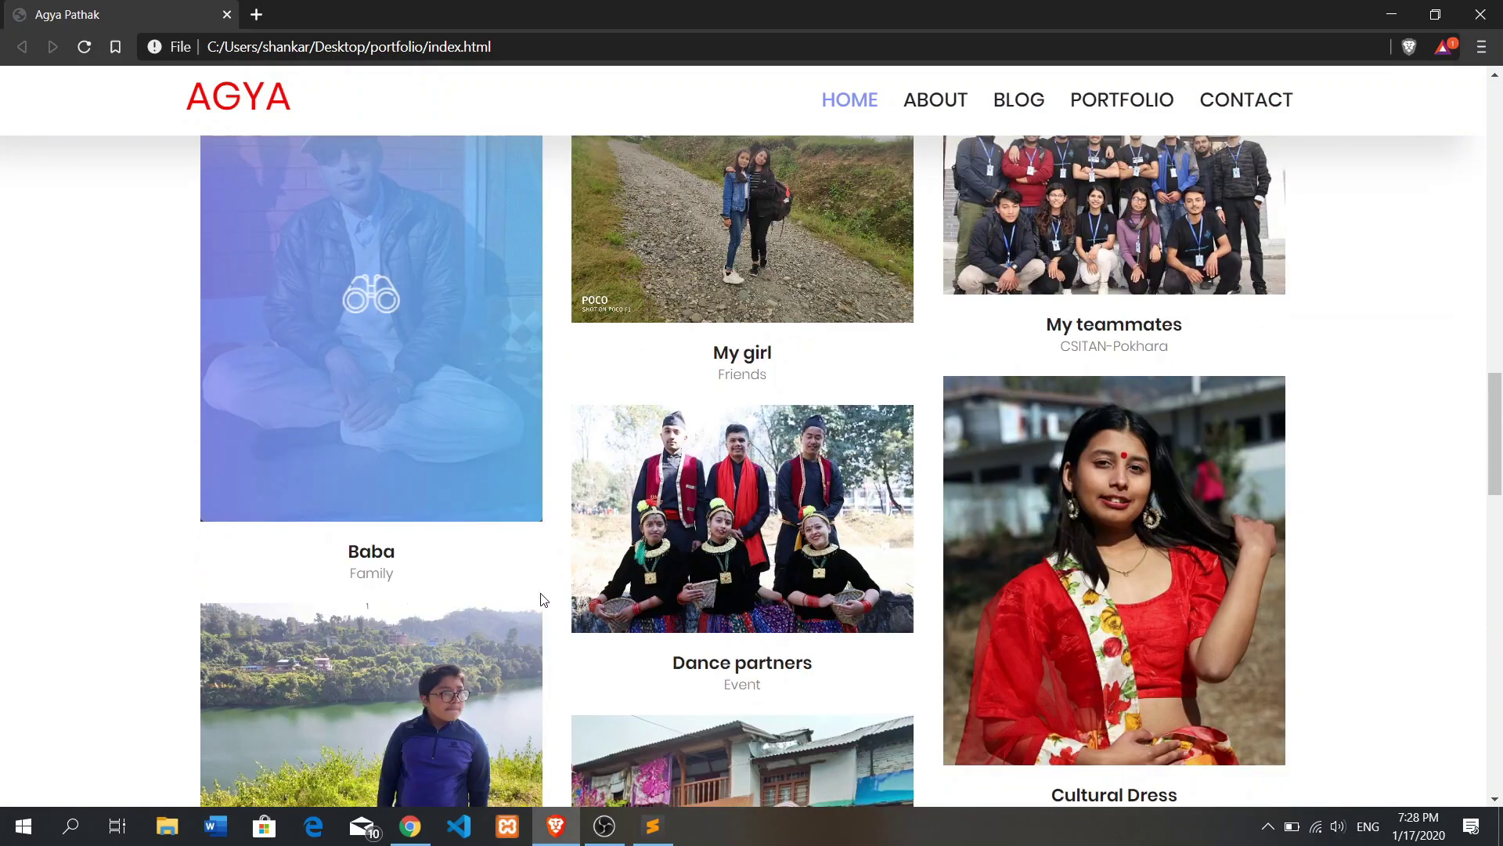
pyautogui.scroll(-4, 544, 599)
pyautogui.scroll(-10, 544, 600)
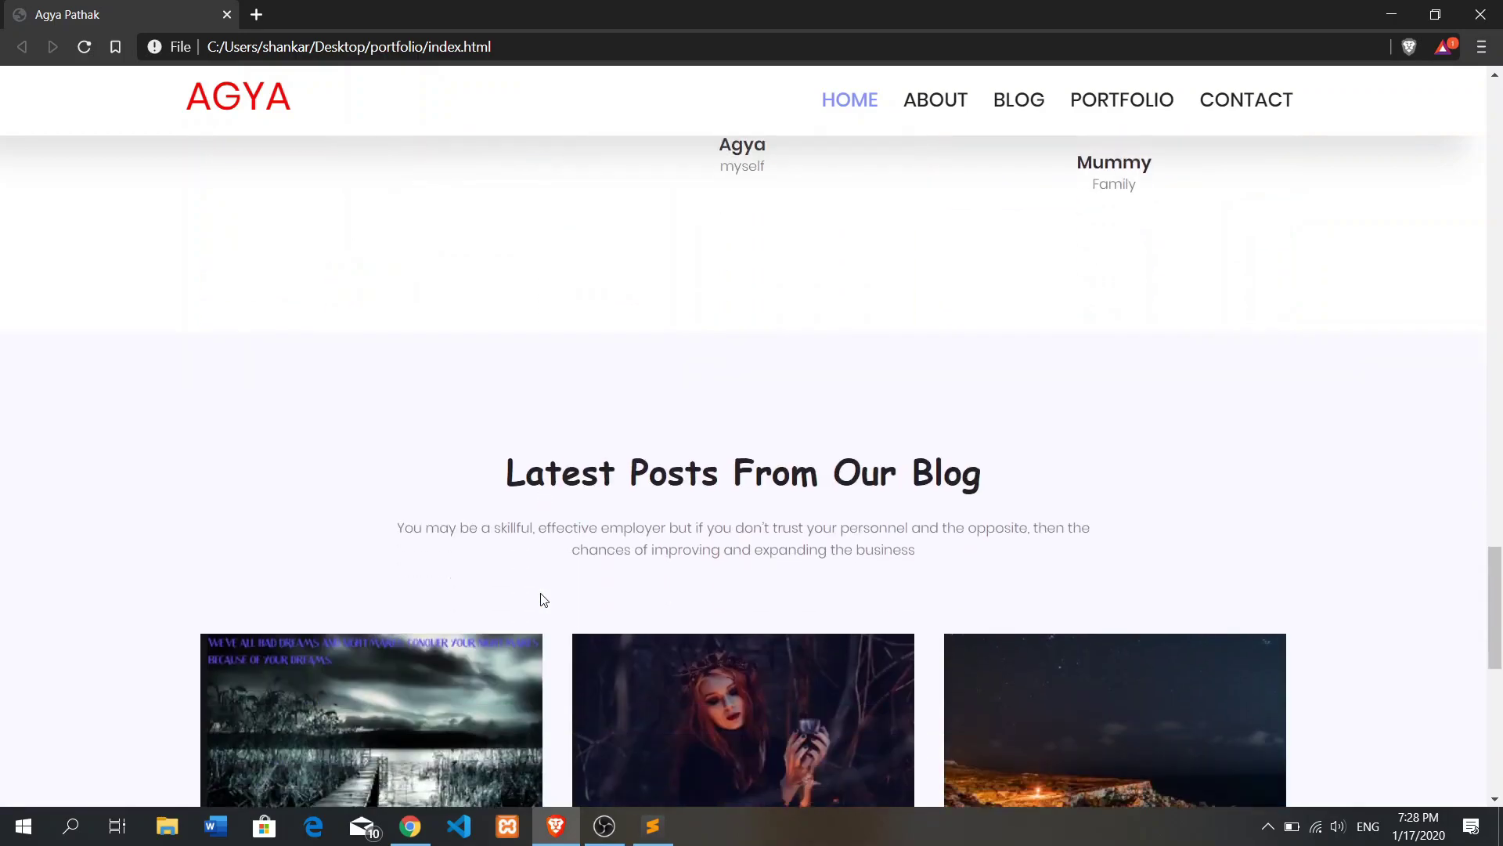
# View the rest of the local home page down to its footer and open the About page.
pyautogui.scroll(-5, 563, 591)
pyautogui.scroll(-4, 563, 591)
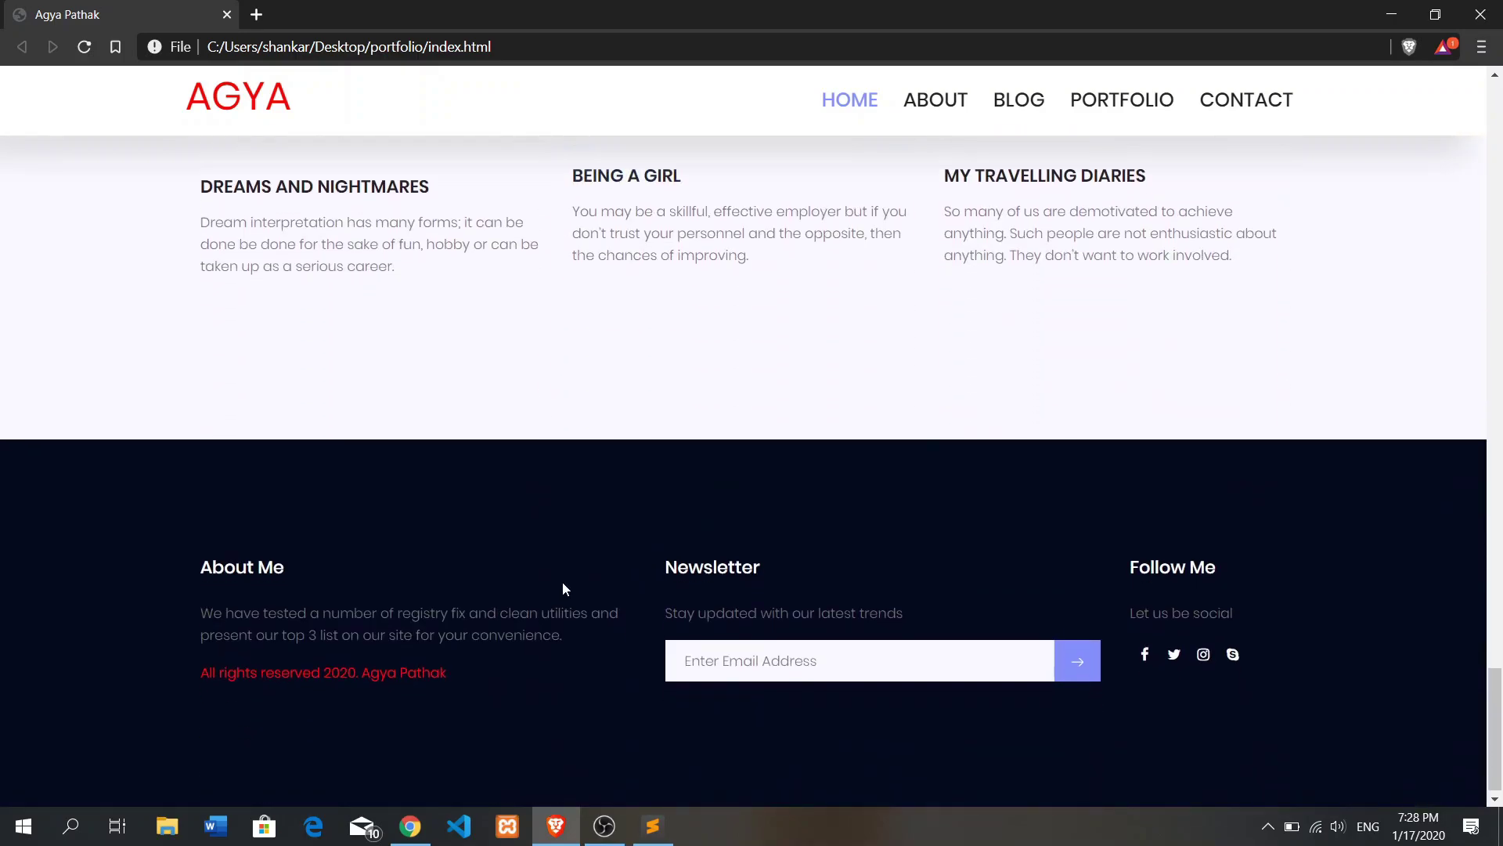
pyautogui.click(932, 110)
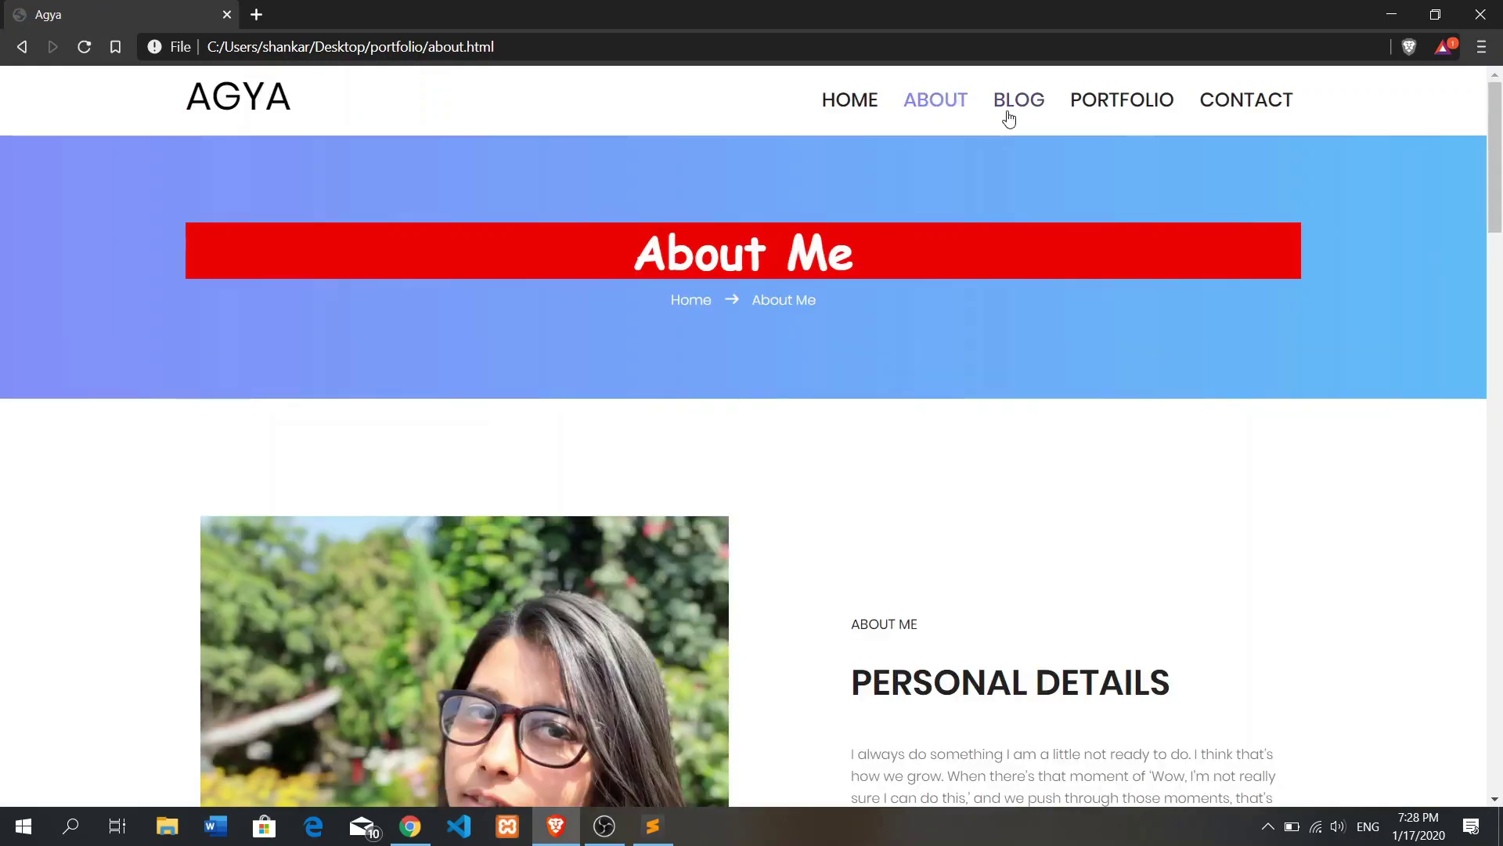
# Open the local site's Blog page and look through all its posts down to the footer.
pyautogui.click(1020, 104)
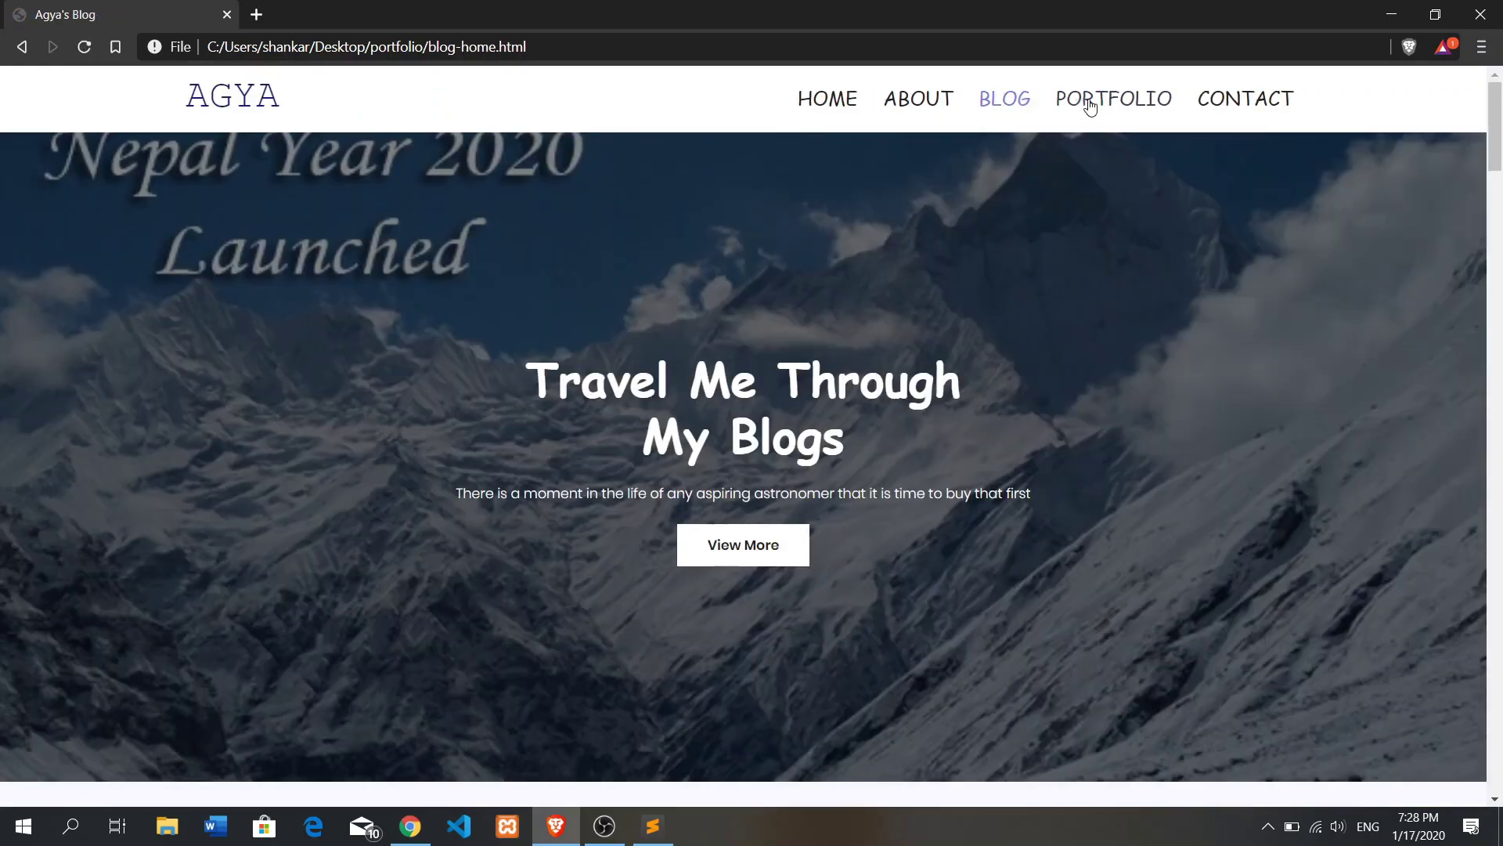
pyautogui.scroll(-11, 778, 353)
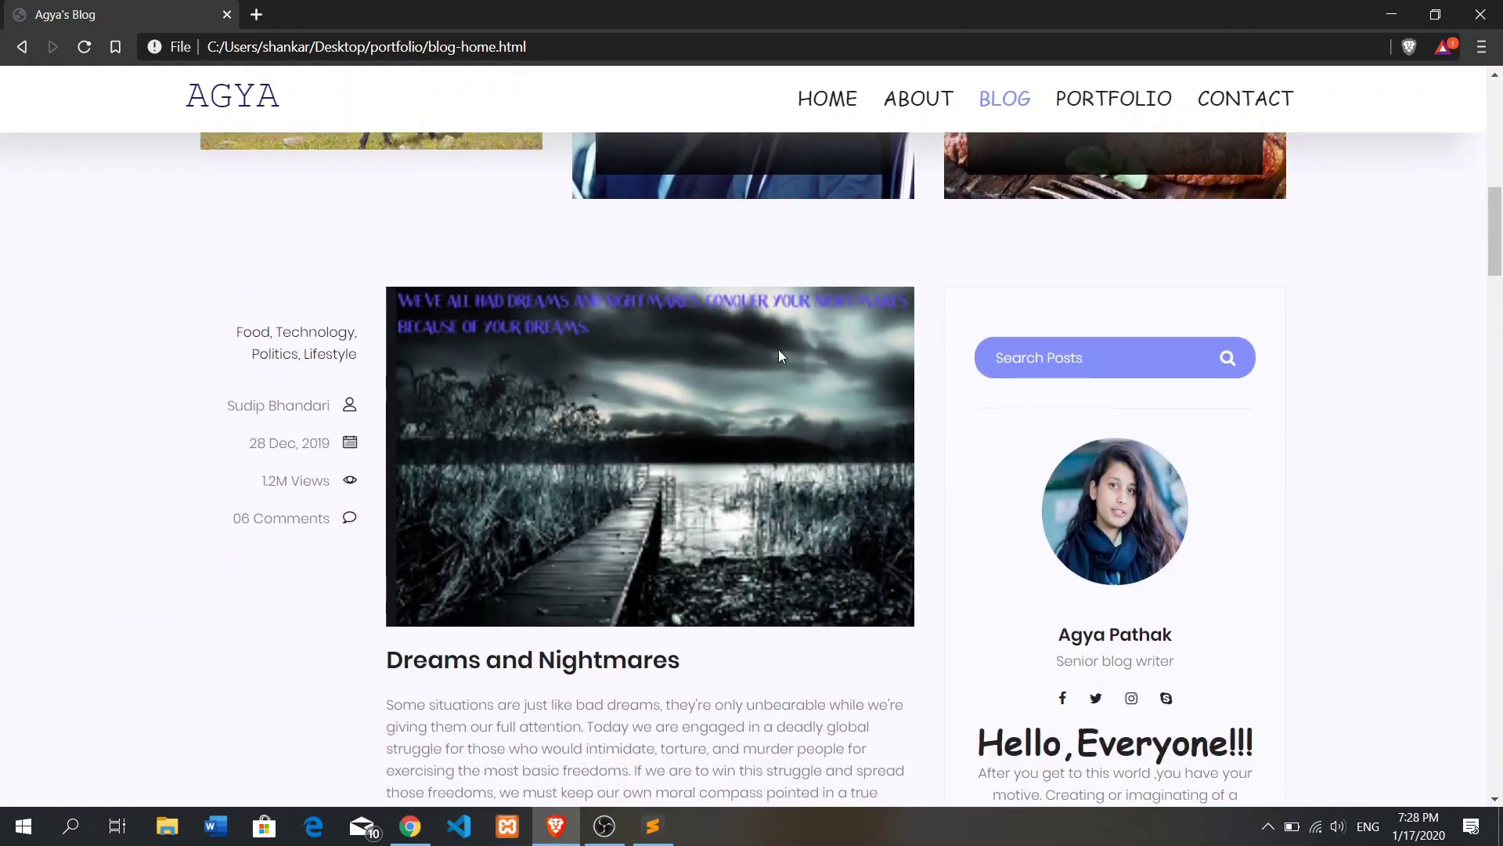
pyautogui.scroll(-5, 779, 356)
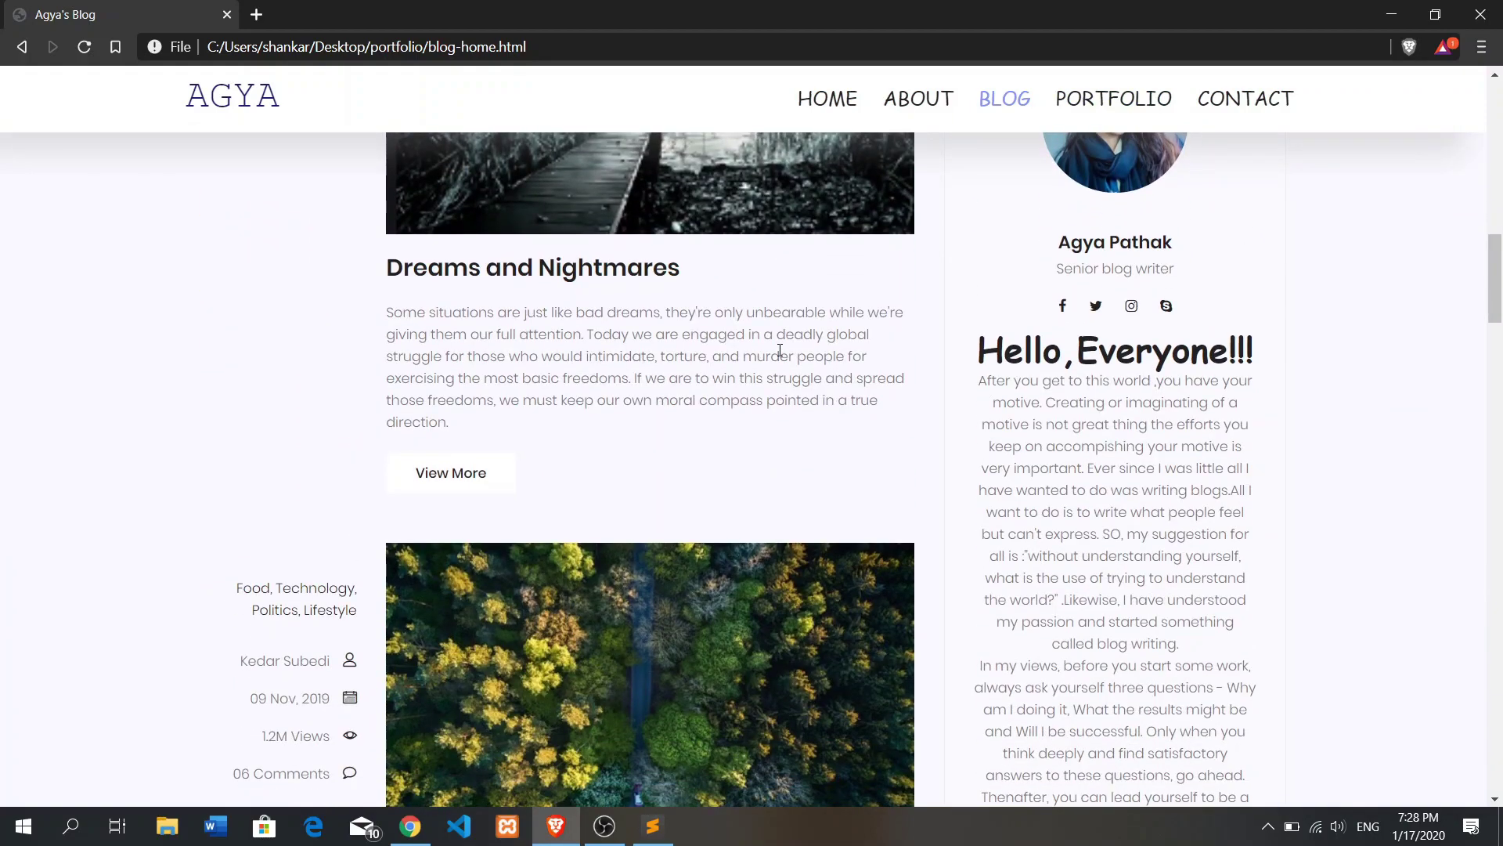
pyautogui.scroll(4, 780, 350)
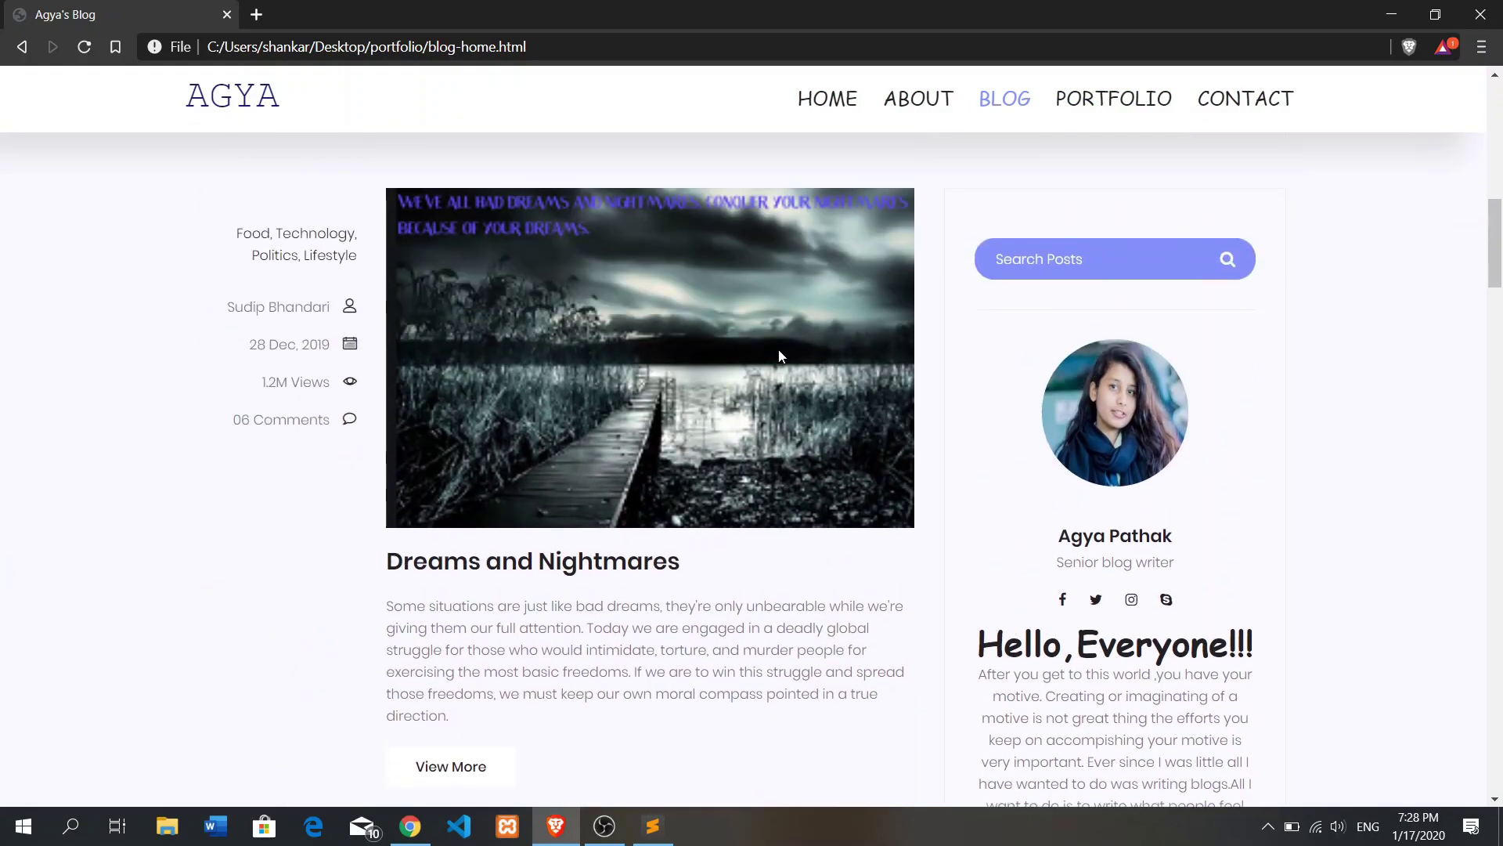
pyautogui.scroll(-4, 780, 350)
pyautogui.scroll(-10, 778, 357)
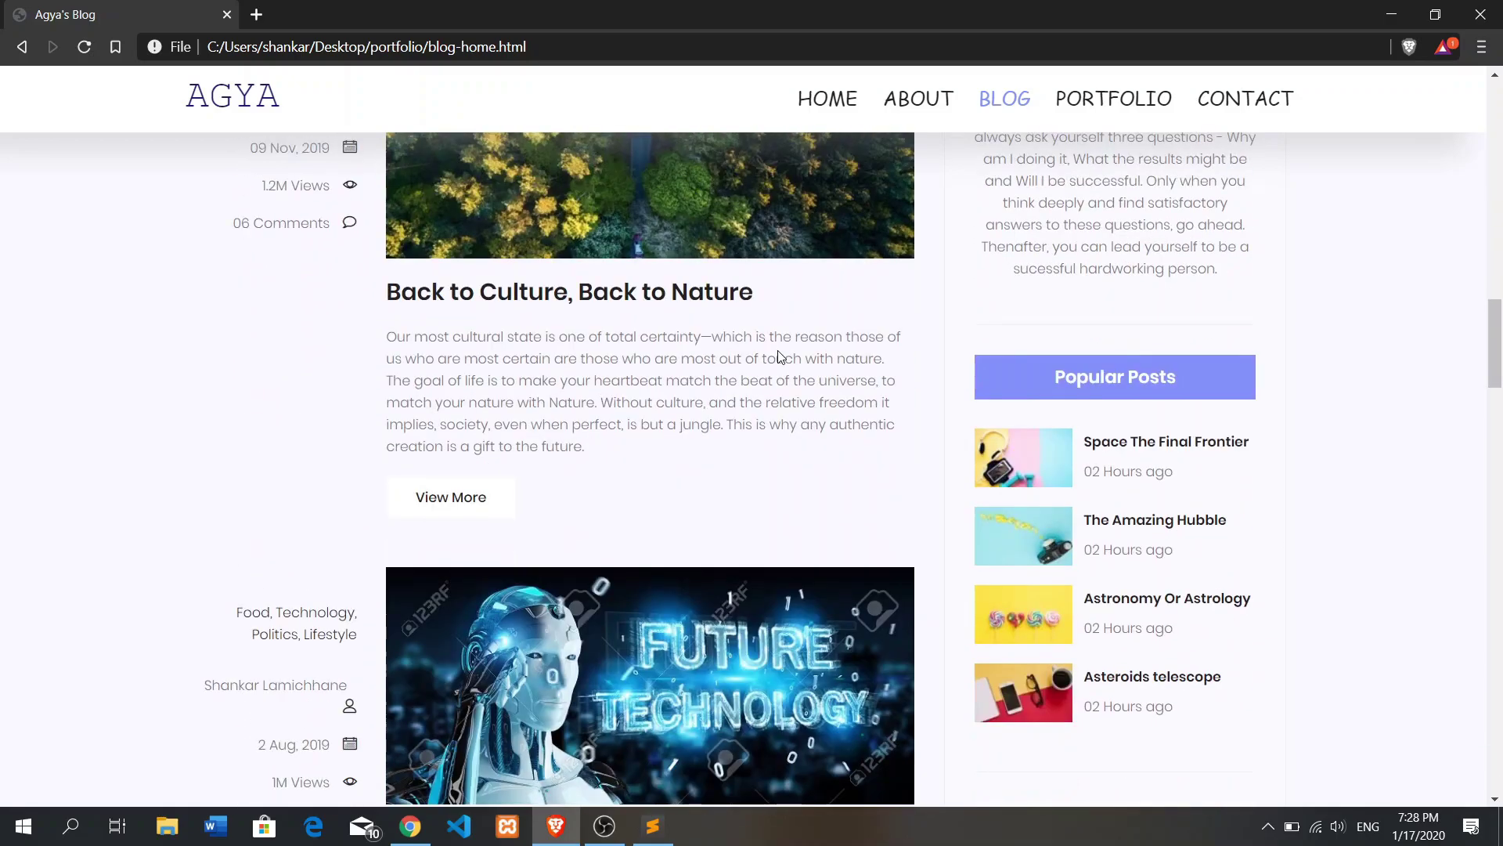
pyautogui.scroll(-9, 778, 350)
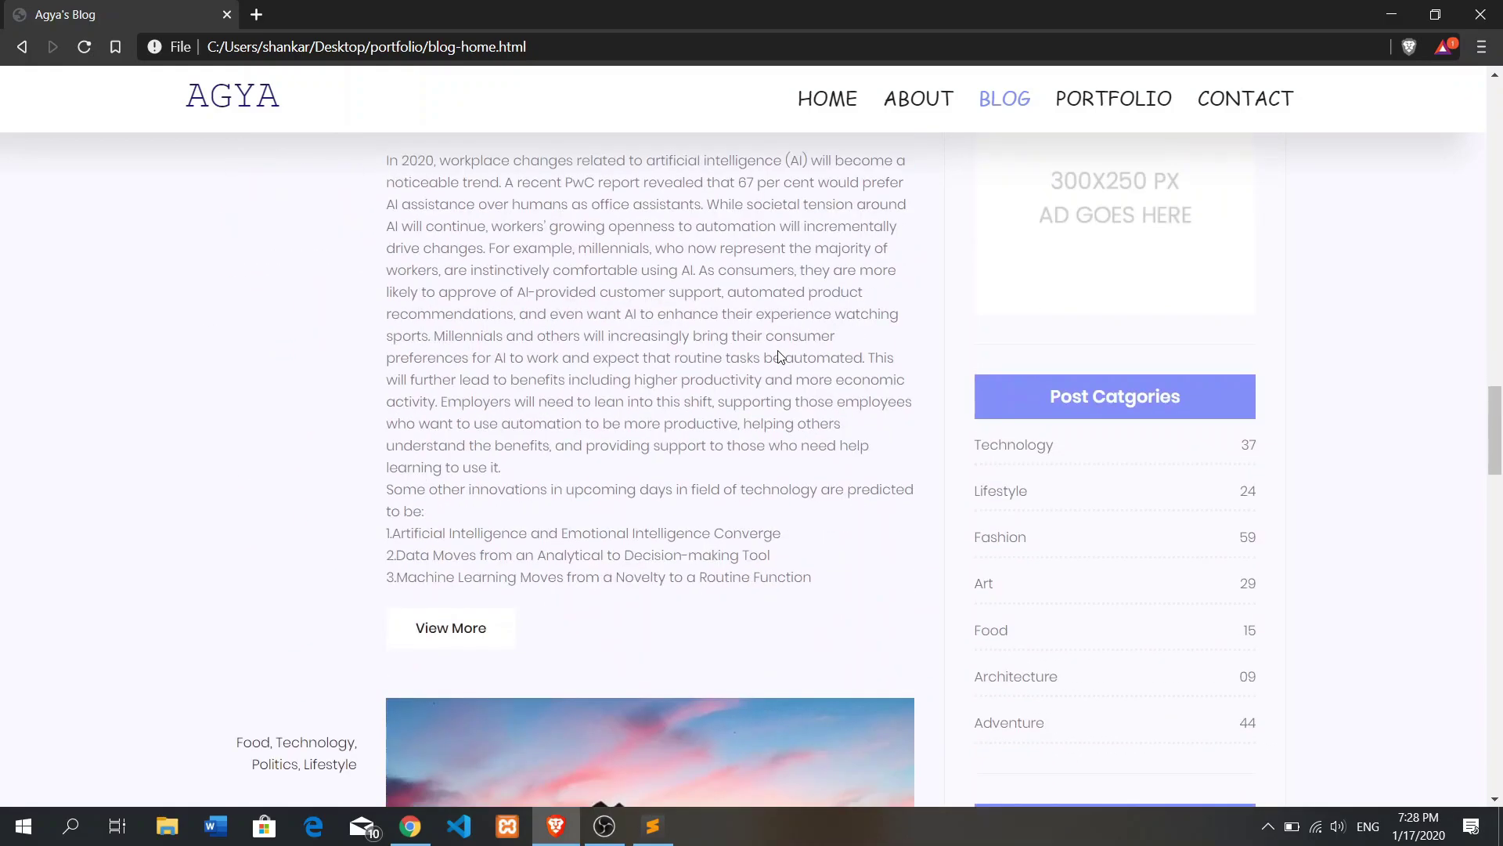
pyautogui.scroll(-10, 780, 350)
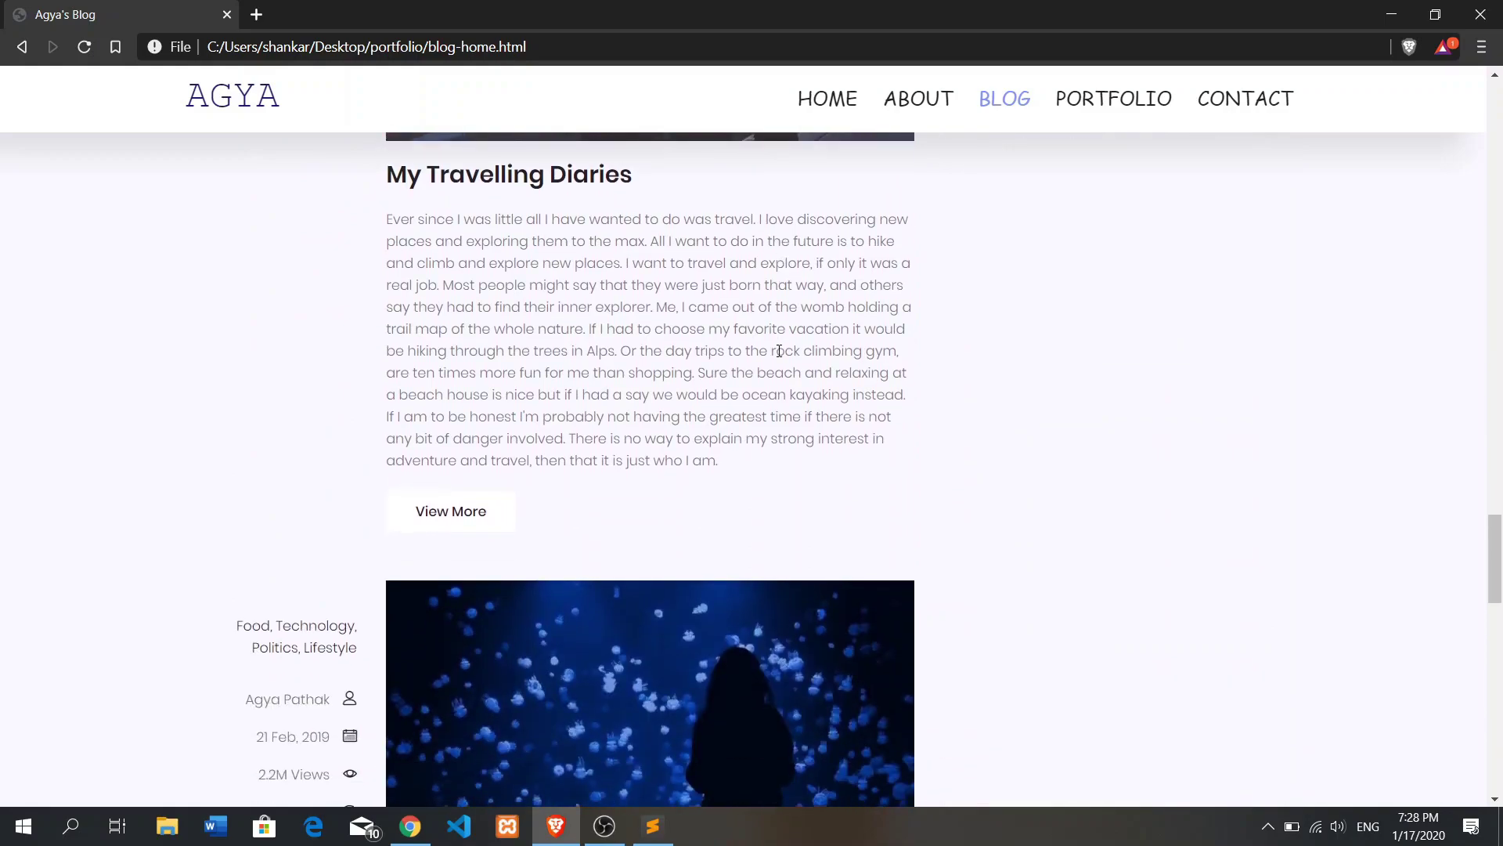
pyautogui.scroll(-10, 779, 355)
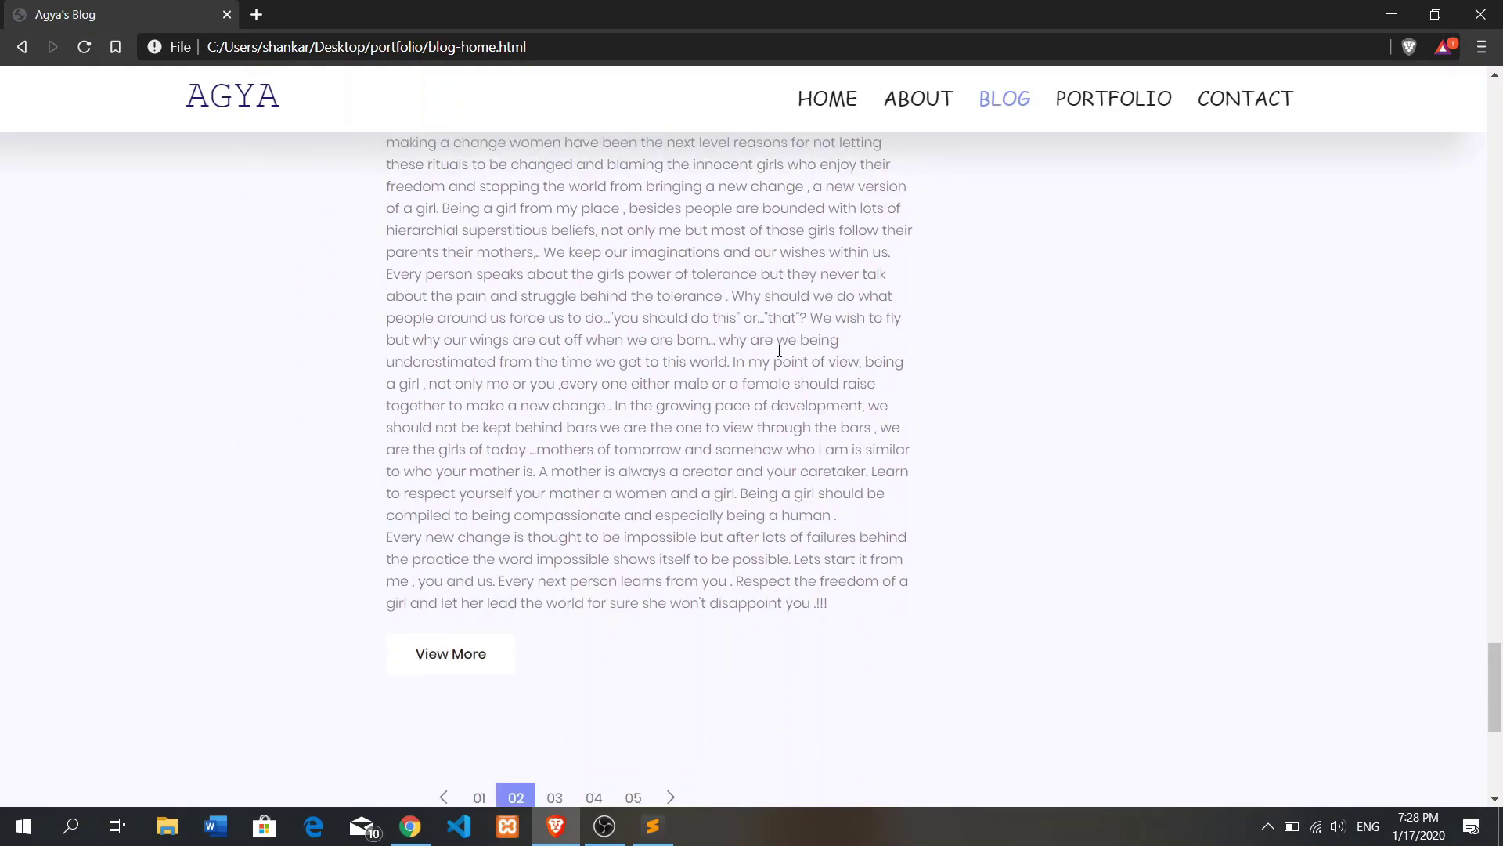
pyautogui.scroll(-4, 779, 356)
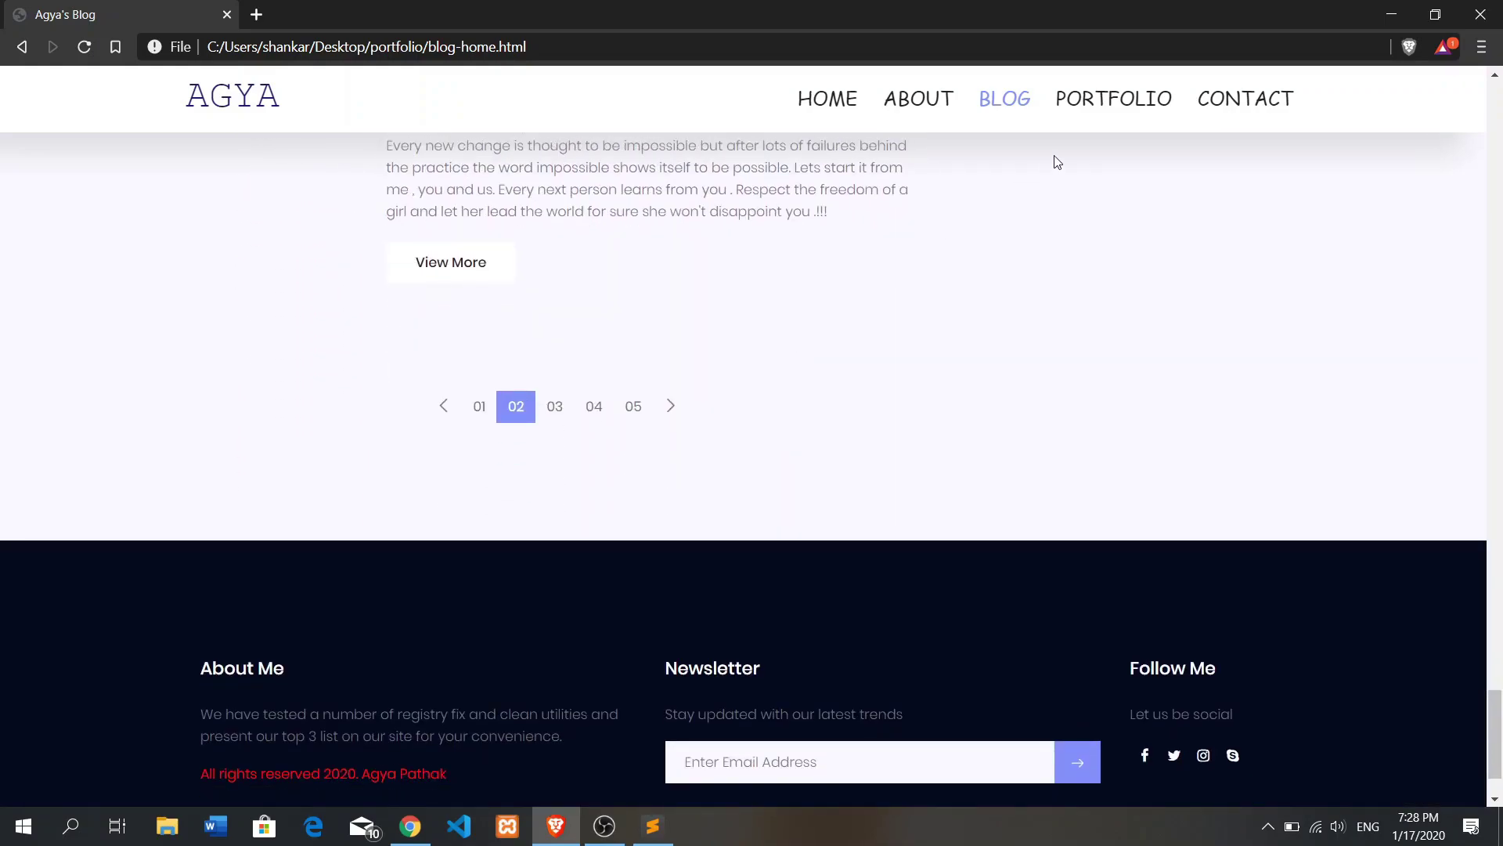
# Look through the featured photos on the local site's Portfolio page and open the Contact page.
pyautogui.click(1115, 100)
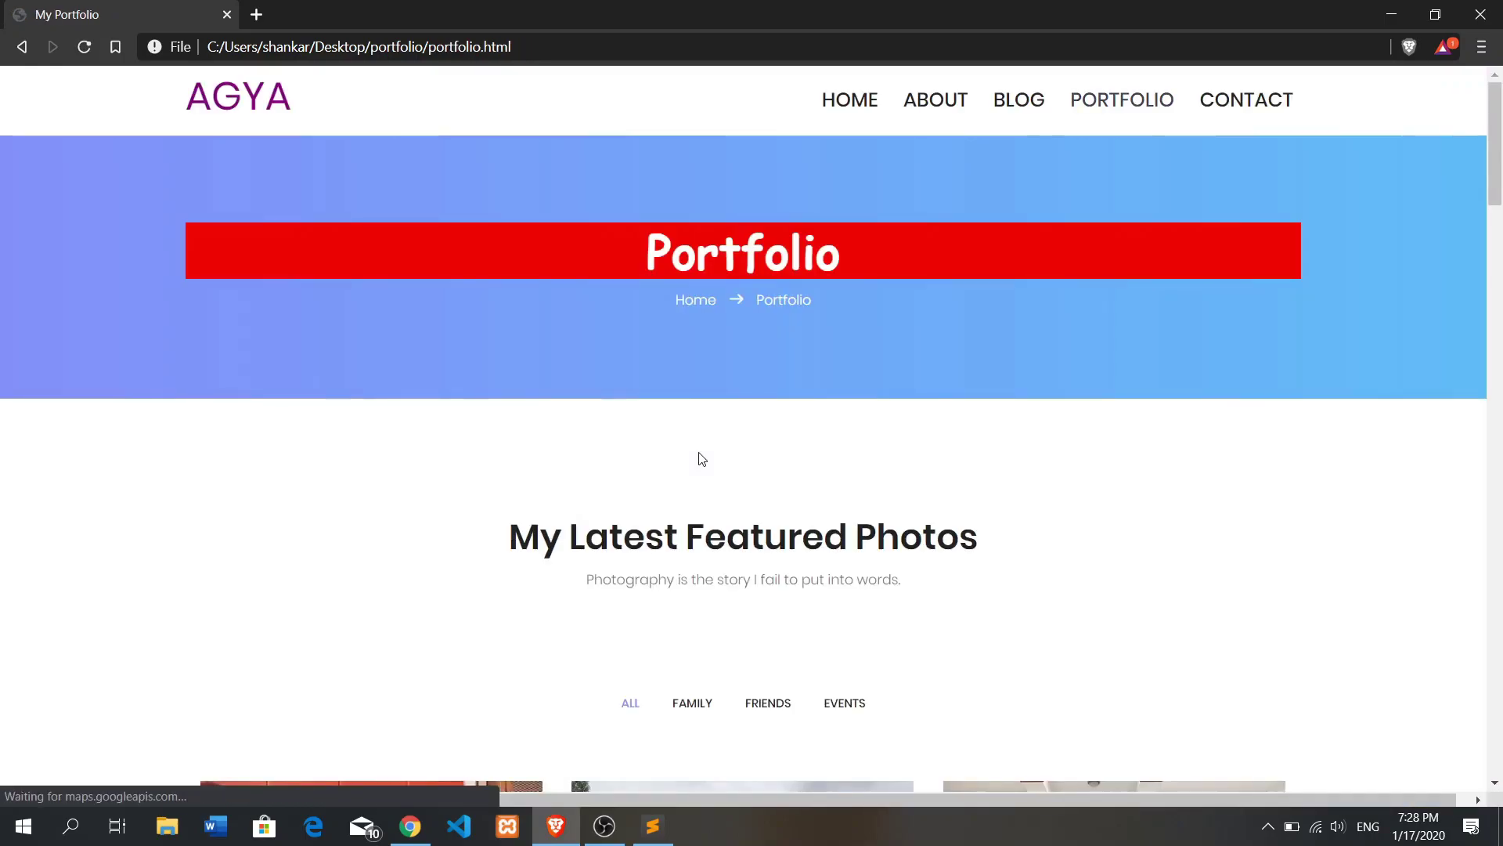
pyautogui.scroll(-4, 701, 459)
pyautogui.scroll(-10, 718, 423)
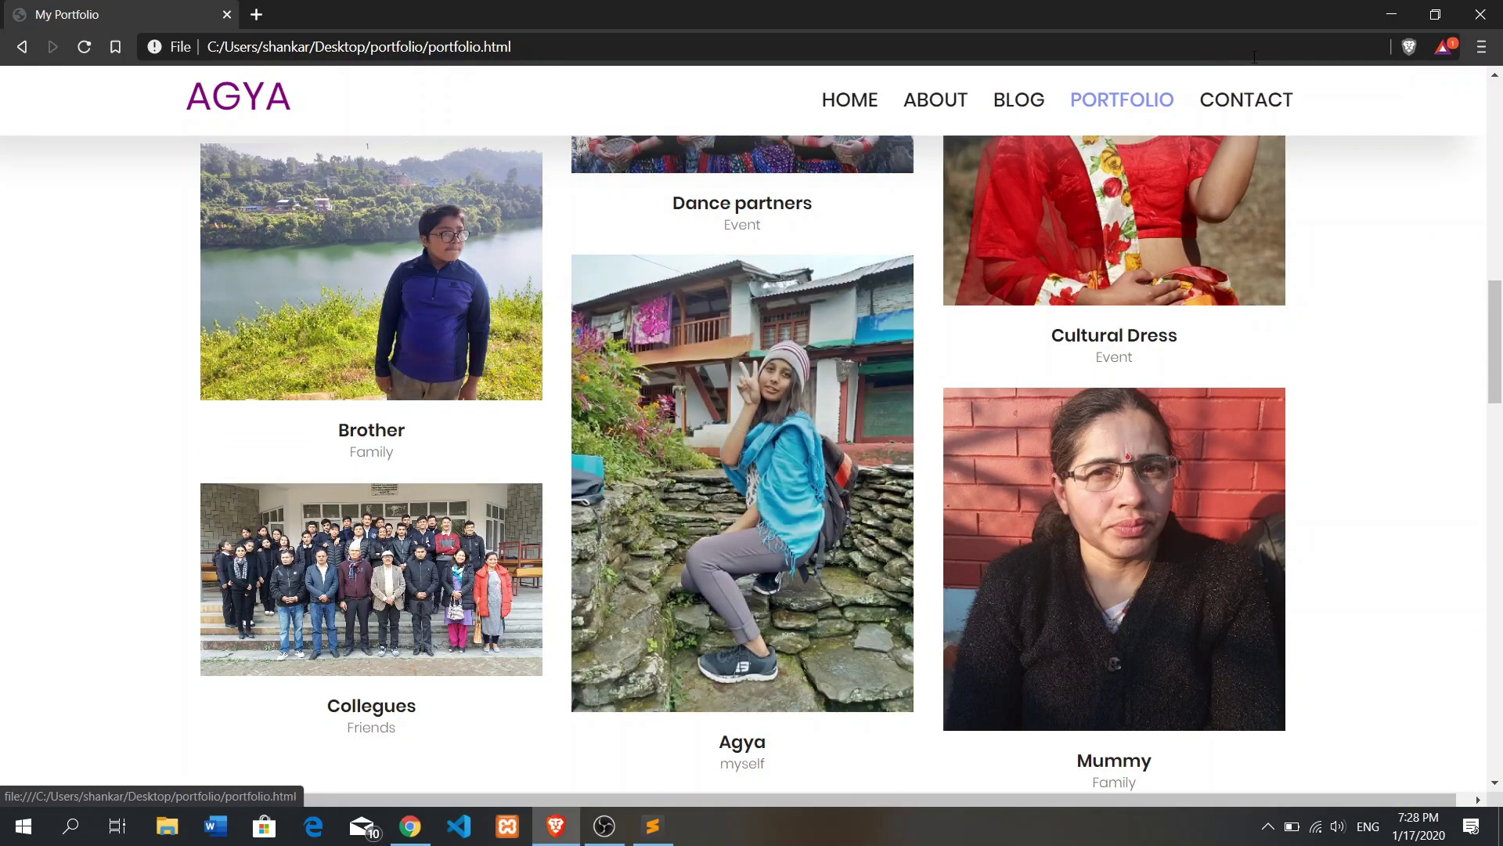
pyautogui.click(1245, 100)
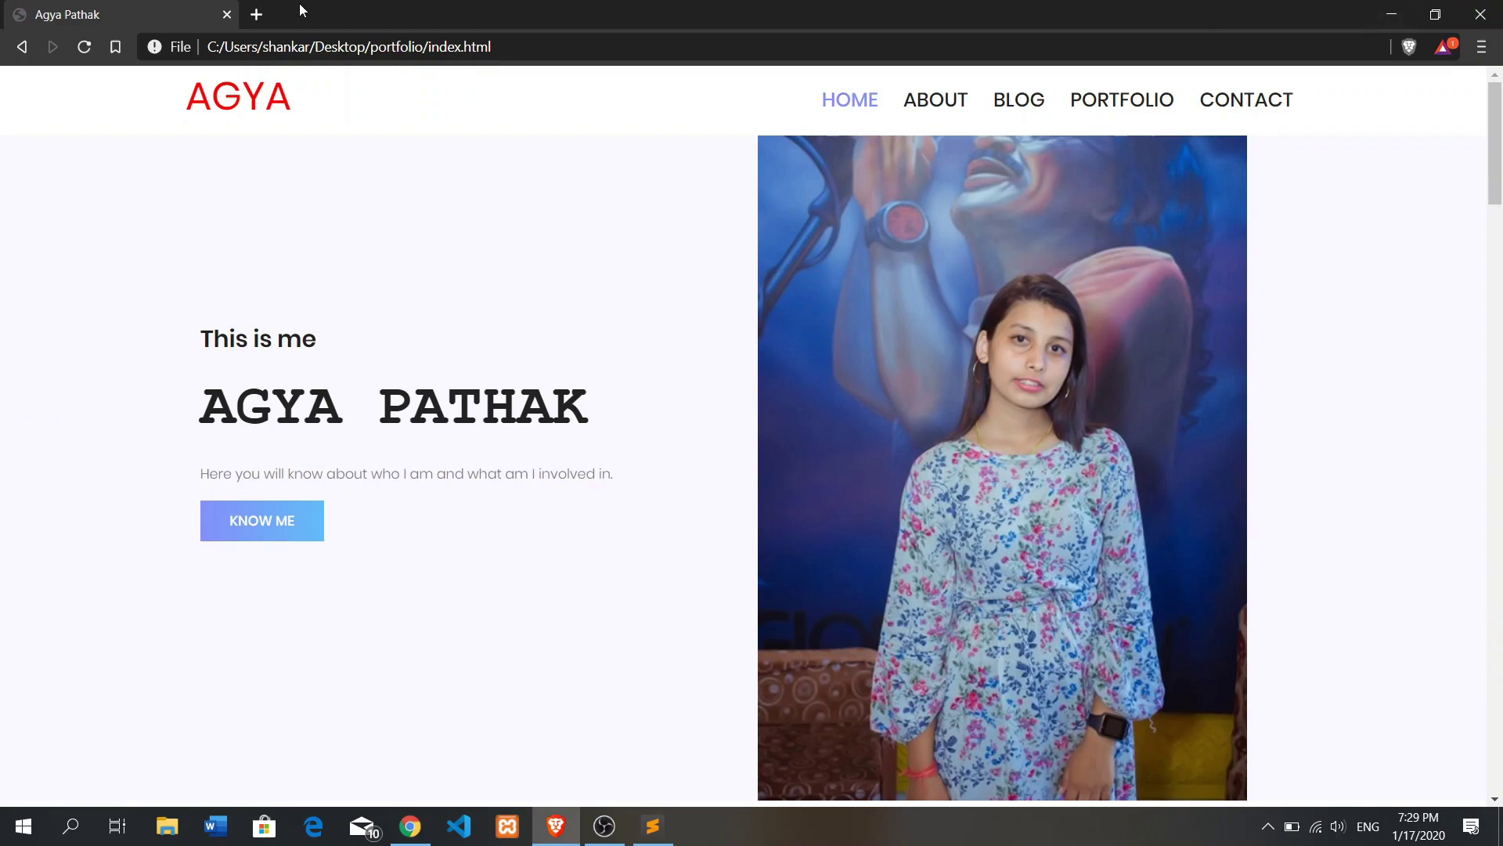
# Visit the hosting account's .com.np domain in a new Brave tab to check its contents, and close the browser.
pyautogui.click(256, 15)
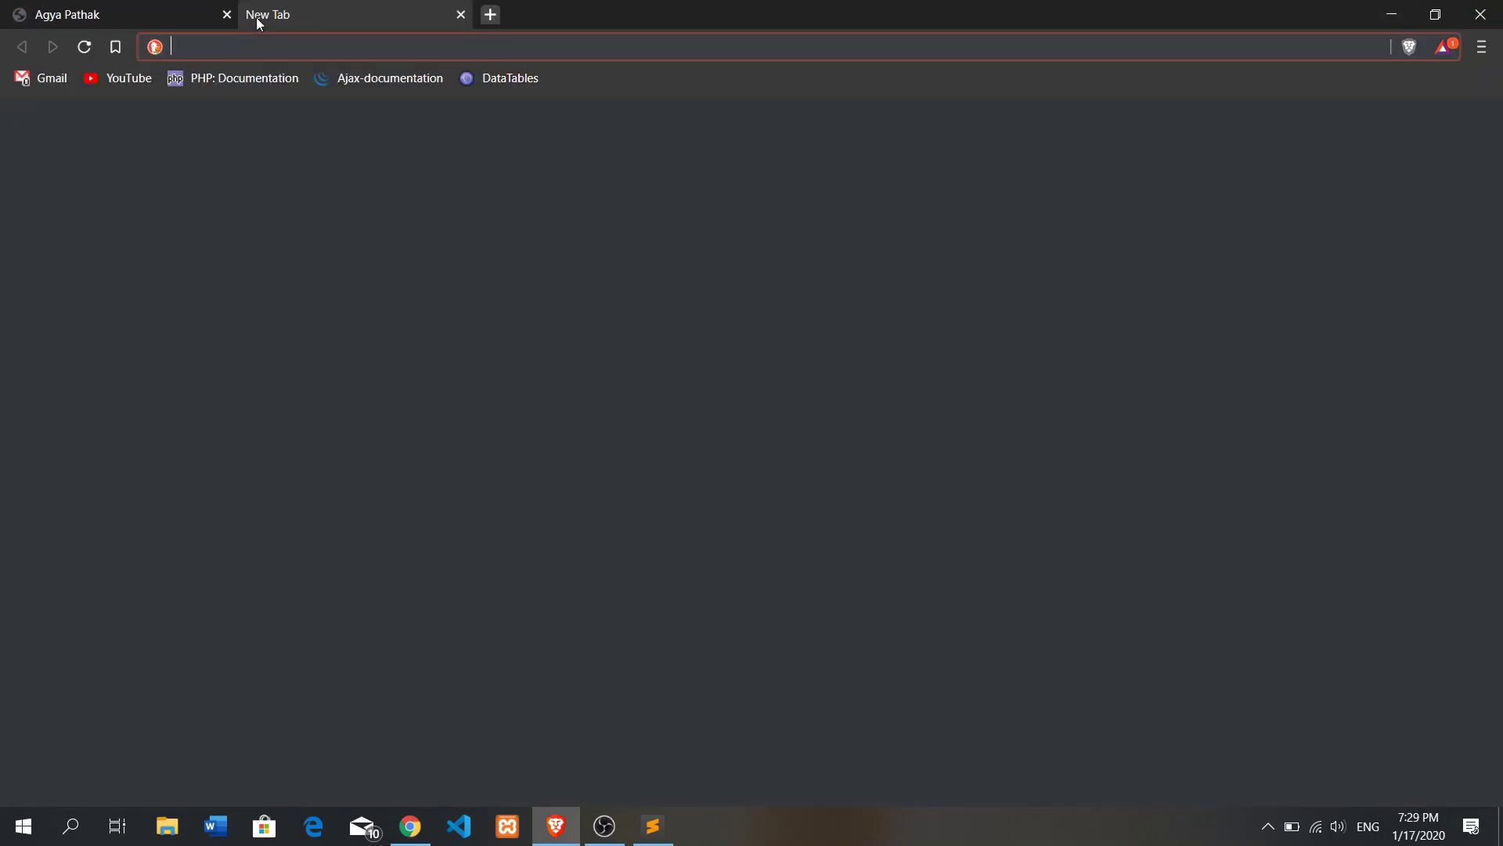
pyautogui.write('pathak')
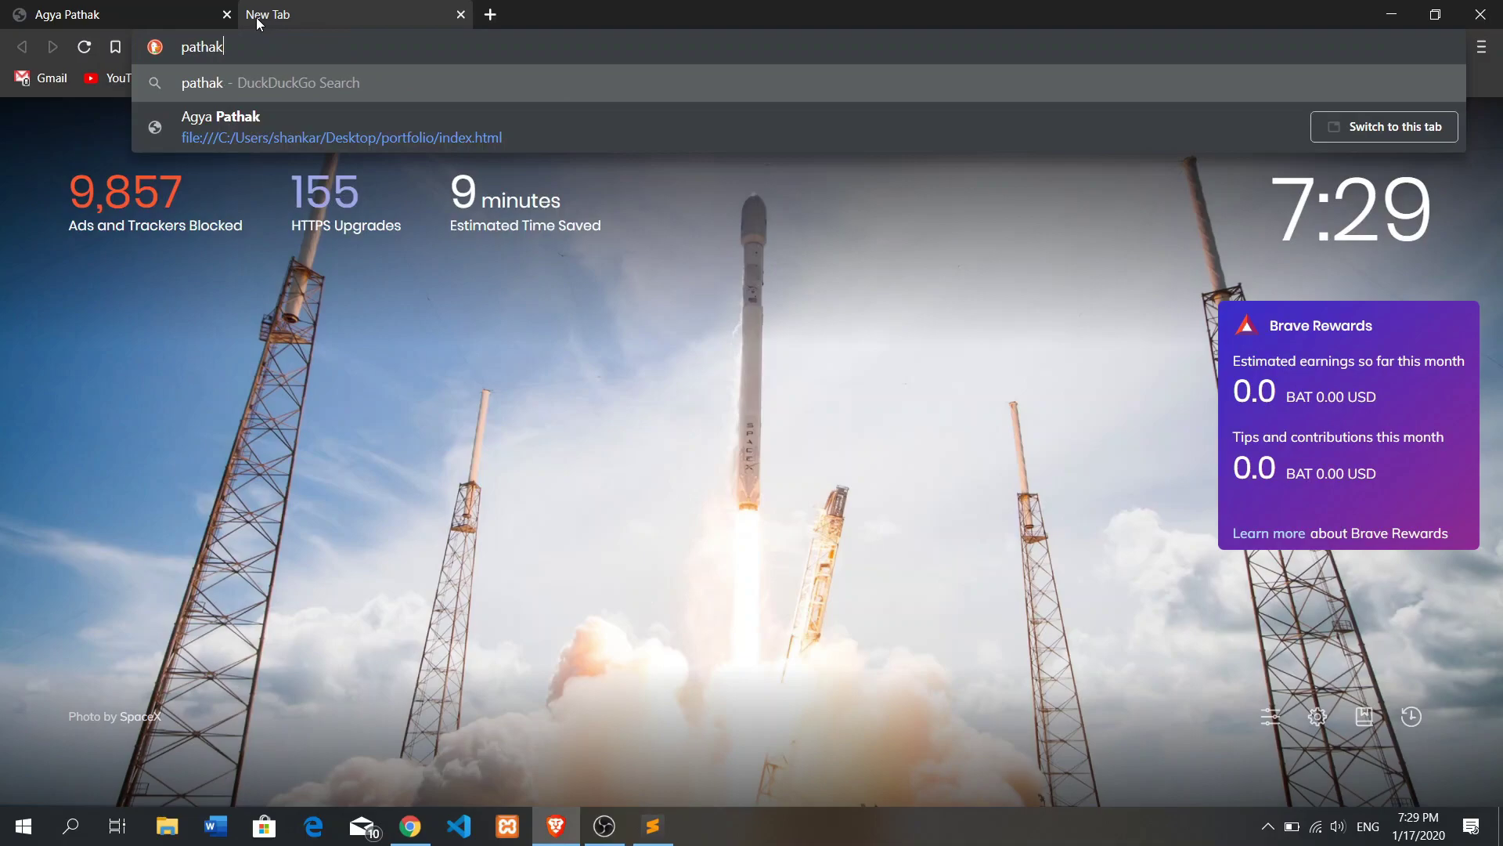
pyautogui.write('agya')
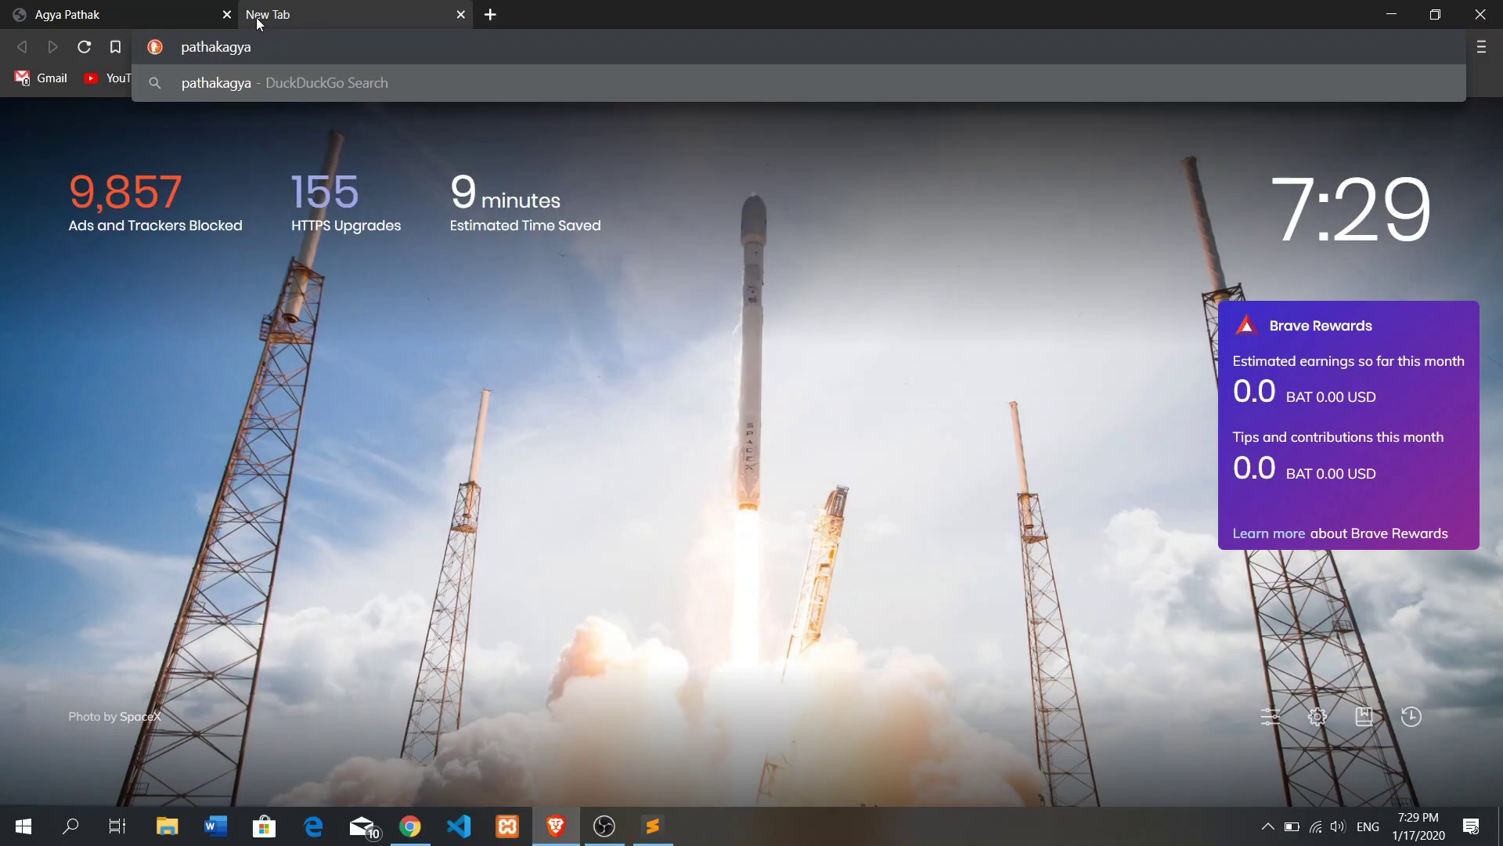
pyautogui.write('.com.np')
pyautogui.press('Return')
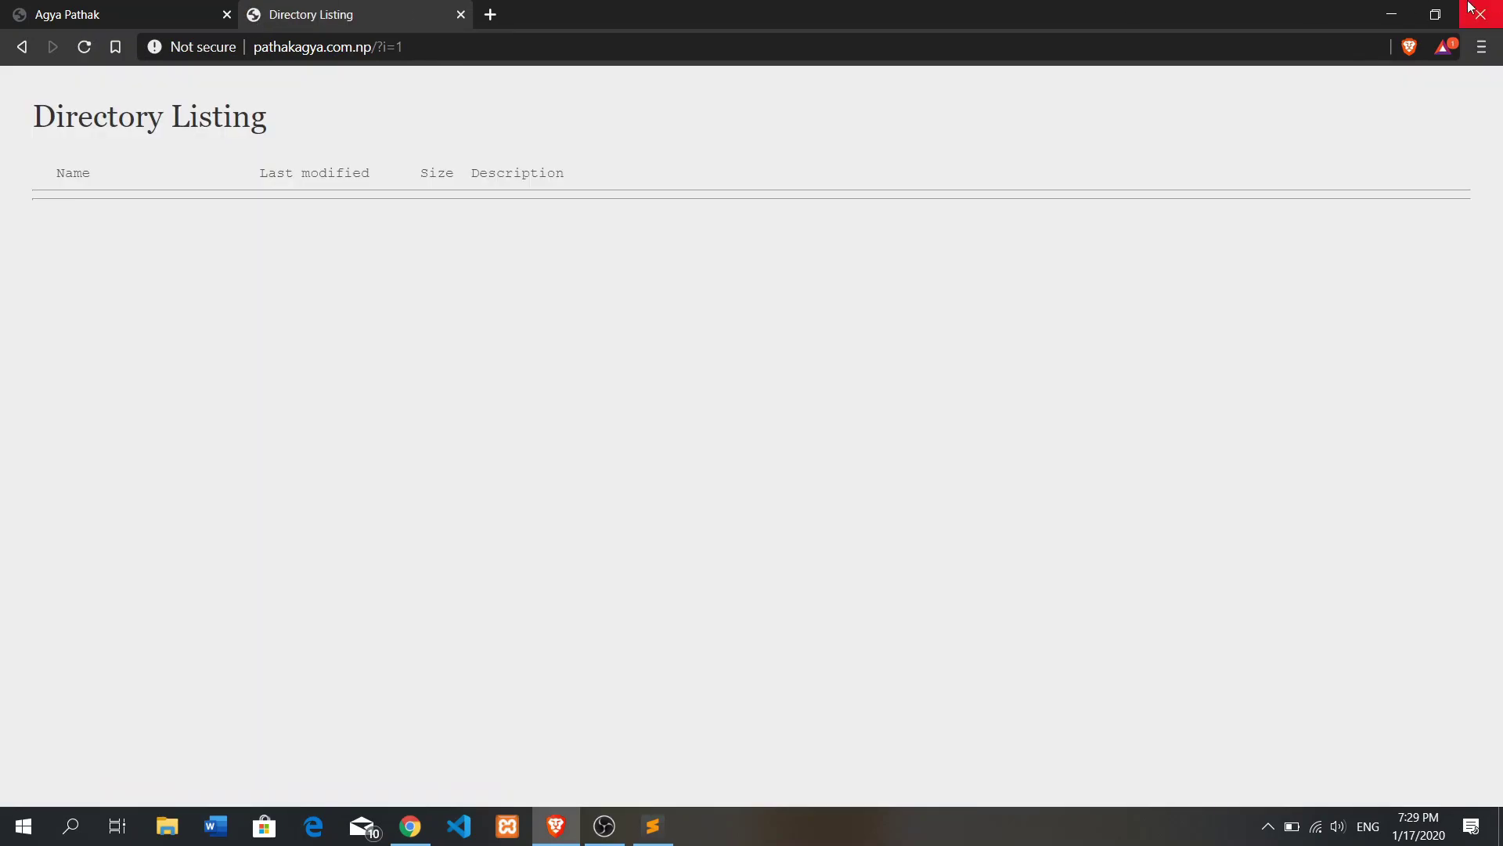
pyautogui.click(1480, 14)
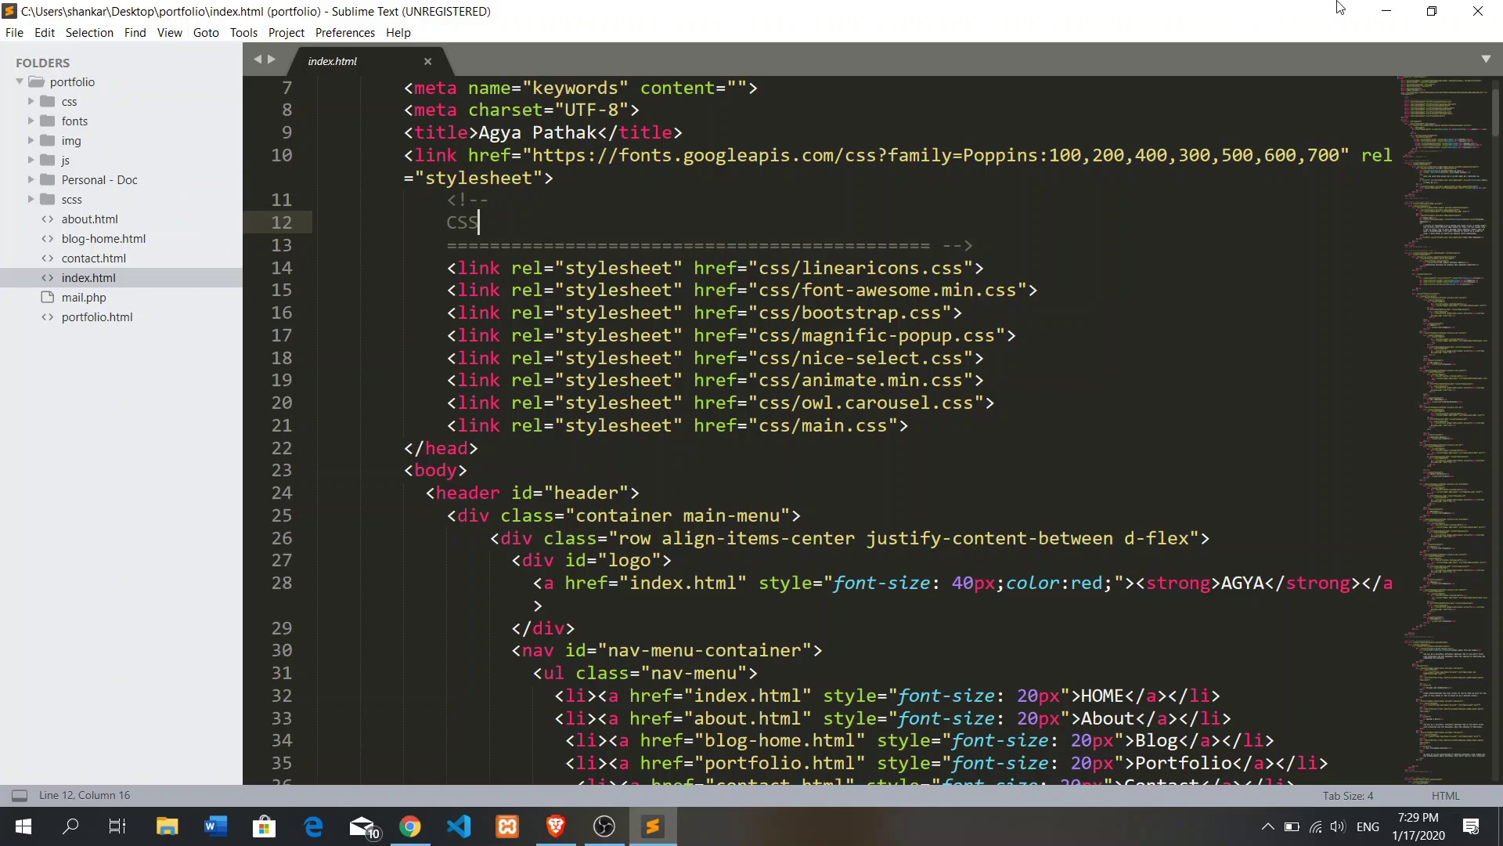
# Minimize Sublime Text and open the portfolio folder on the desktop to view its files.
pyautogui.click(1370, 6)
pyautogui.click(188, 192)
pyautogui.doubleClick(188, 192)
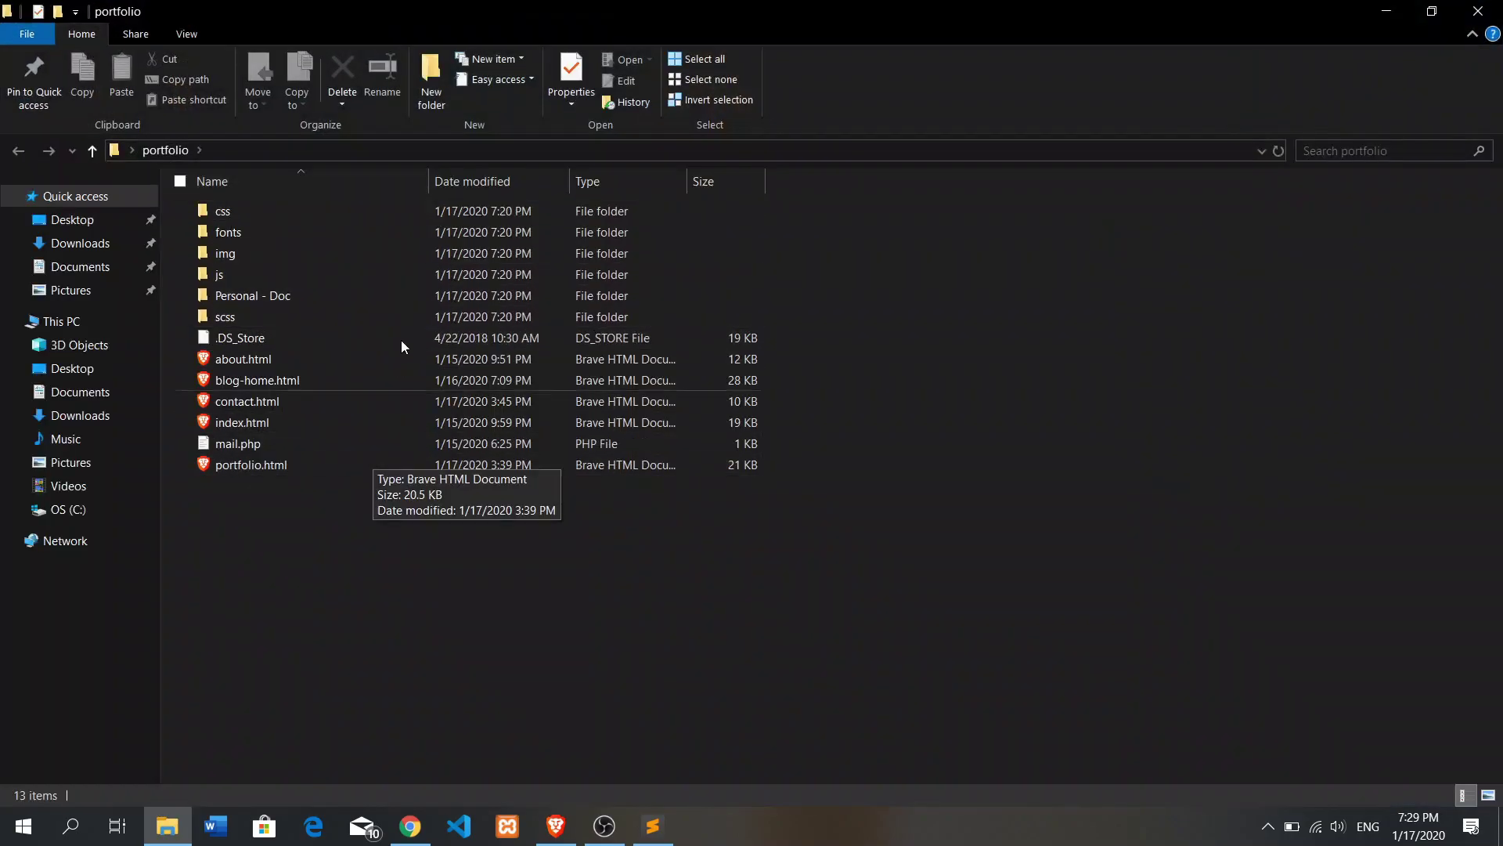
# Switch to Chrome, start a file upload into htdocs, and browse to the portfolio folder on the Desktop.
pyautogui.click(426, 823)
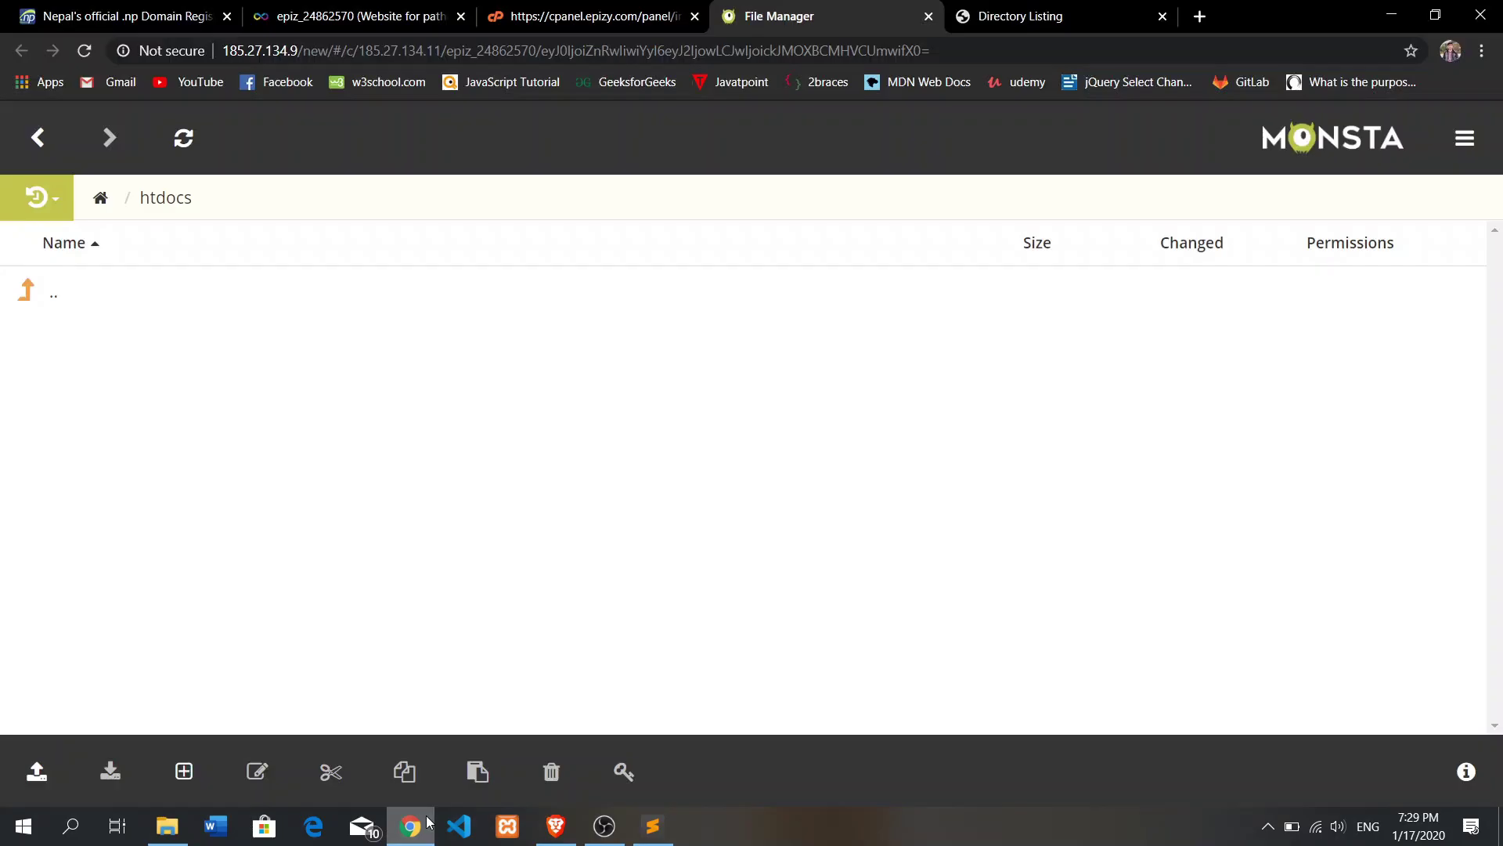
pyautogui.click(39, 792)
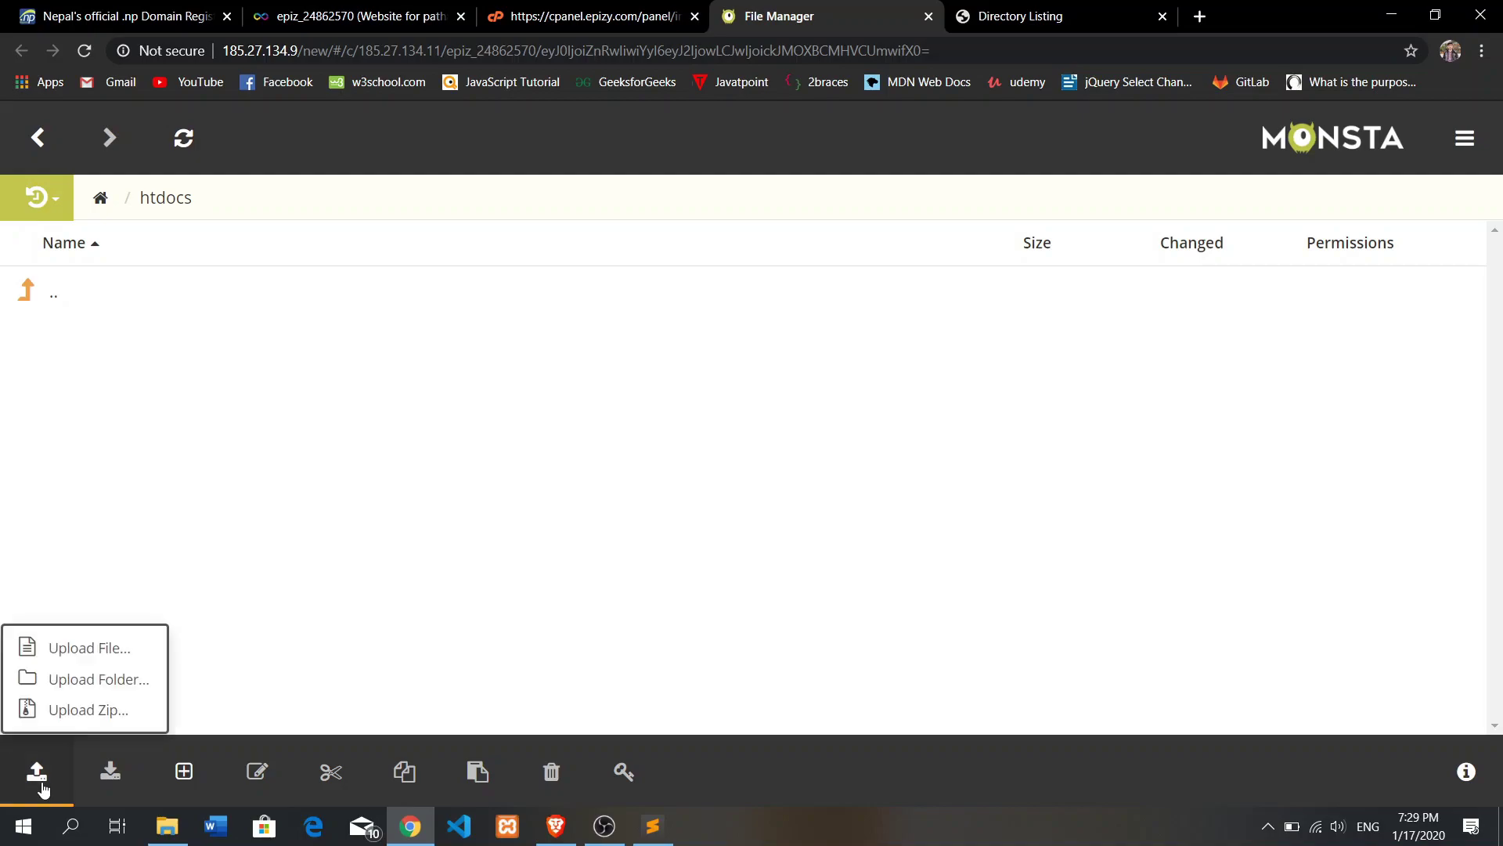
pyautogui.click(101, 674)
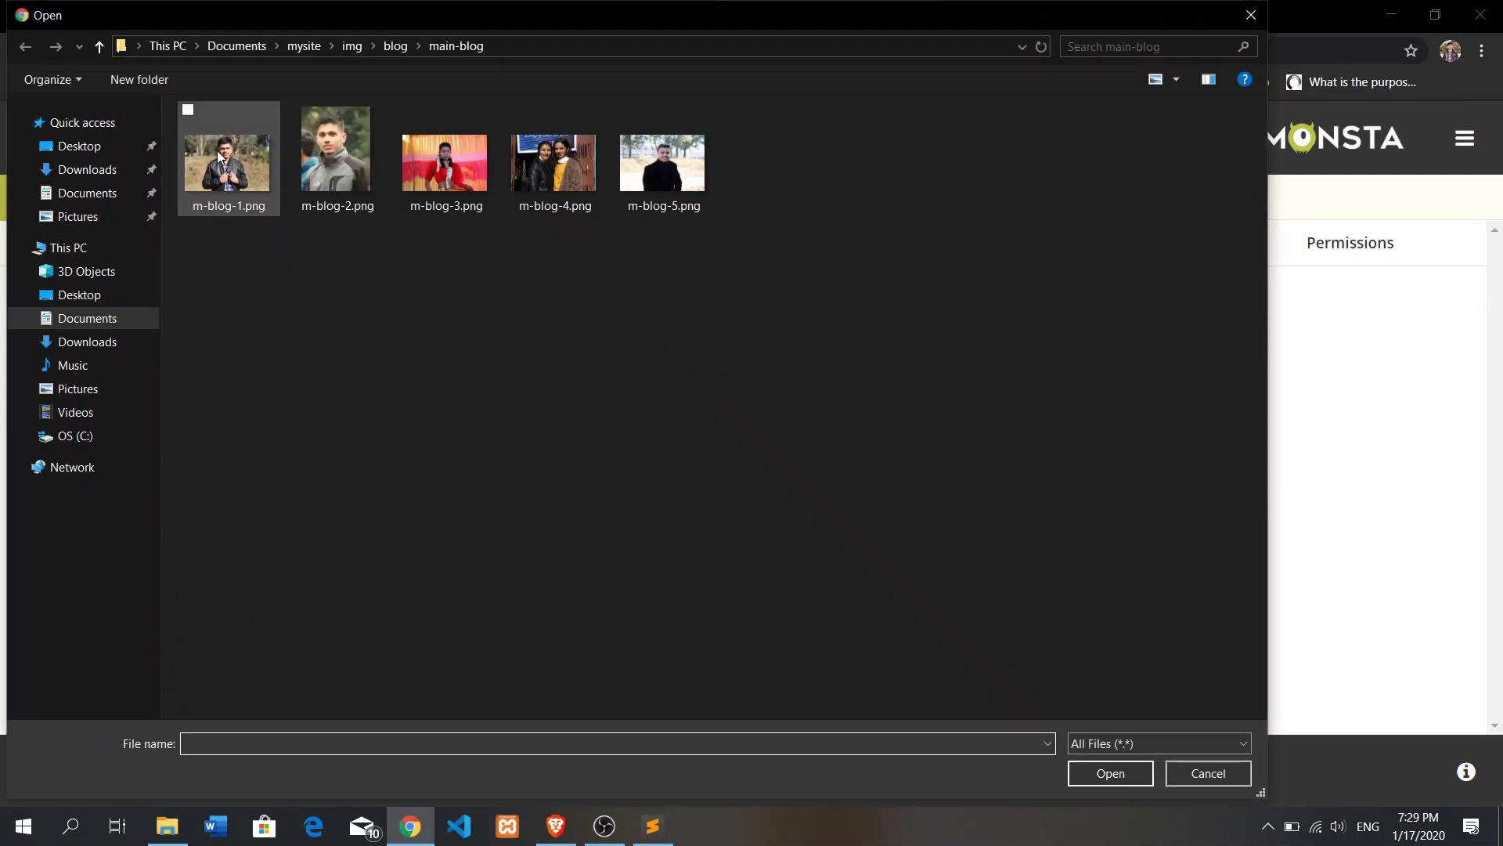
pyautogui.click(257, 47)
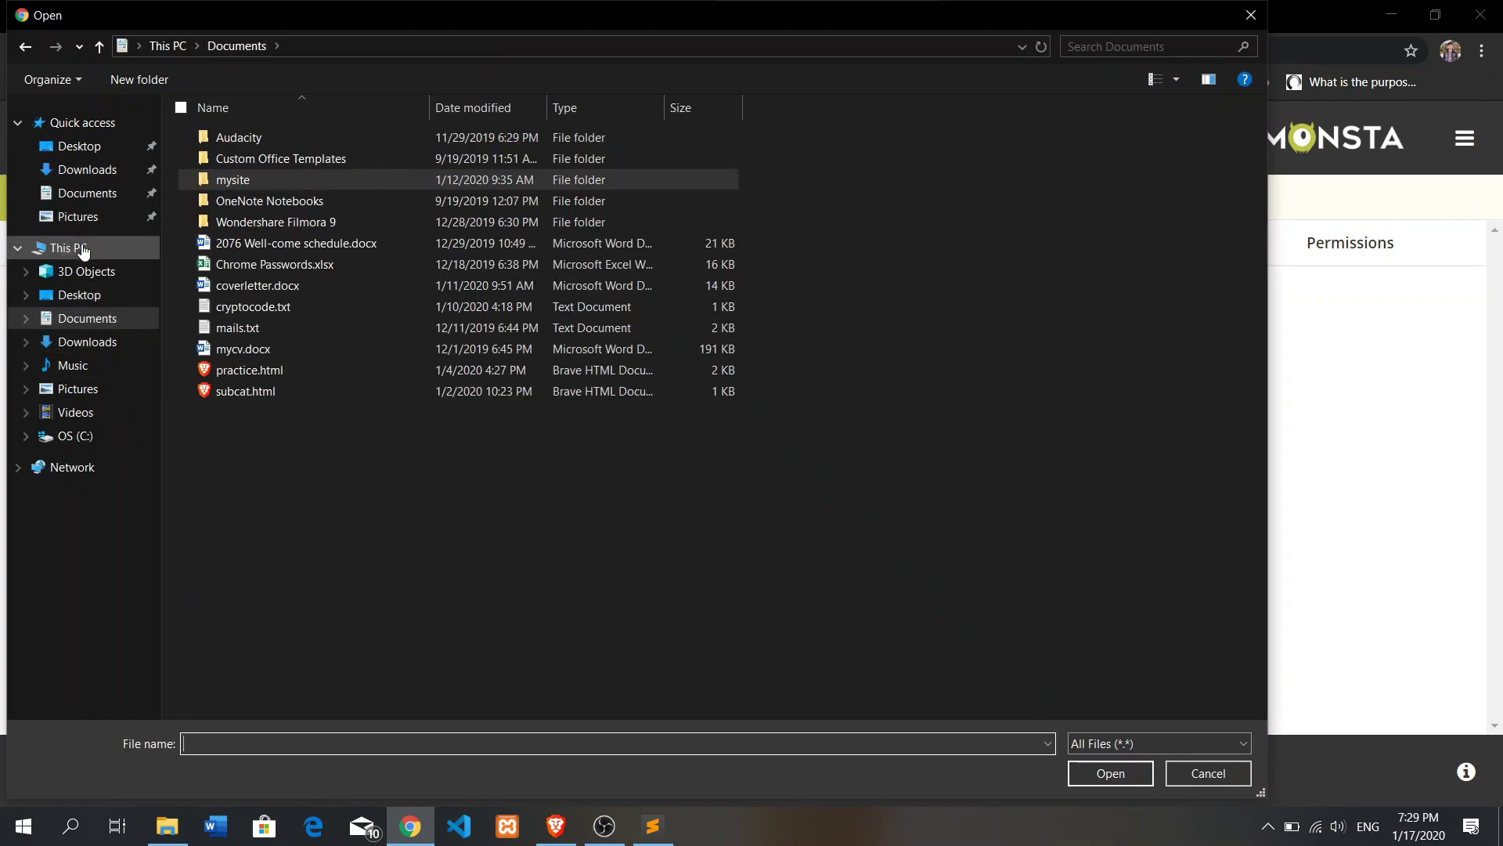
pyautogui.click(82, 295)
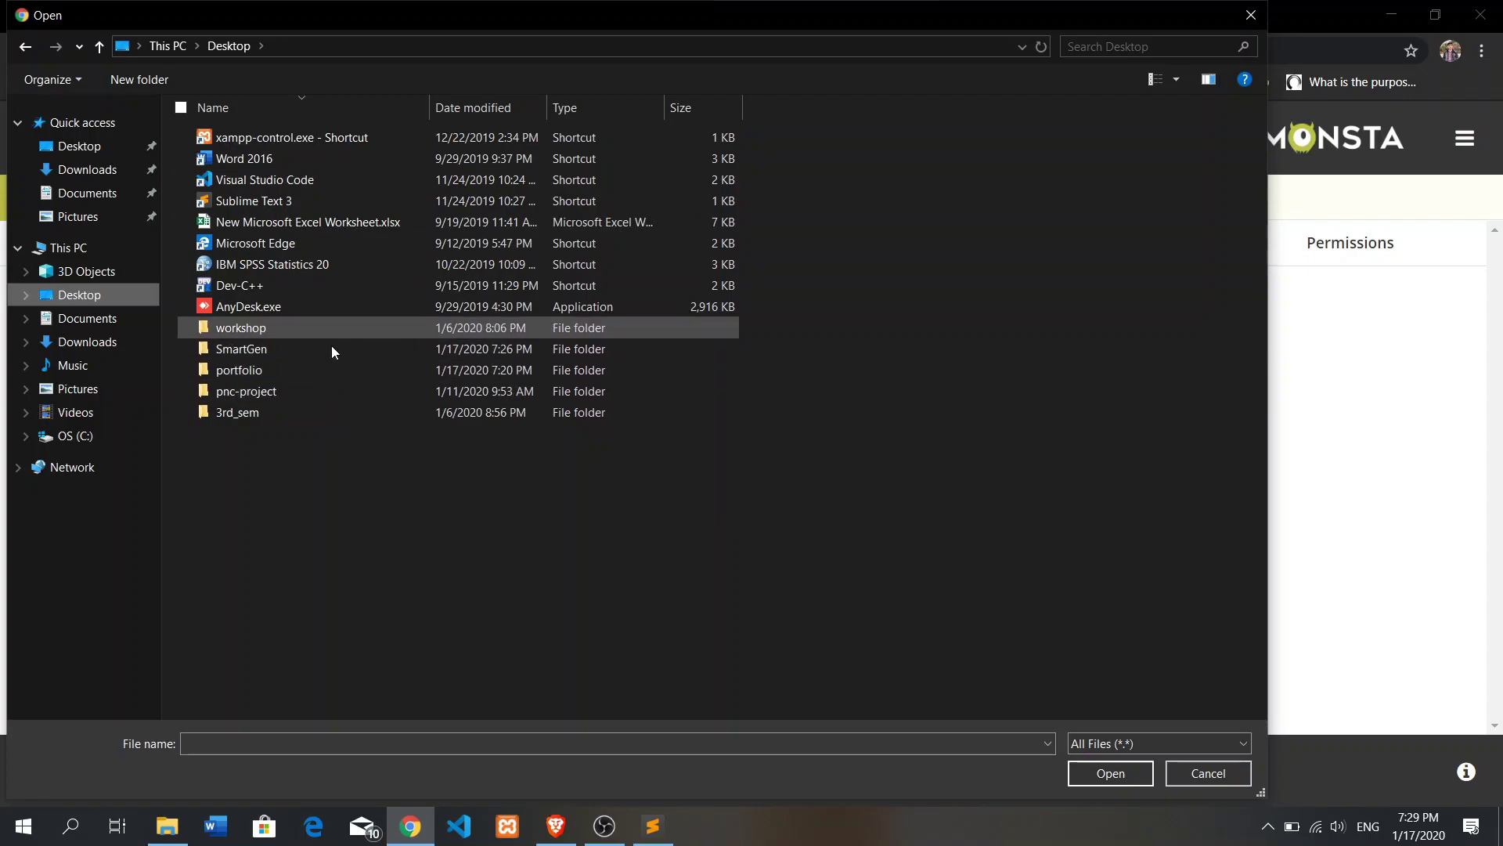
pyautogui.doubleClick(324, 368)
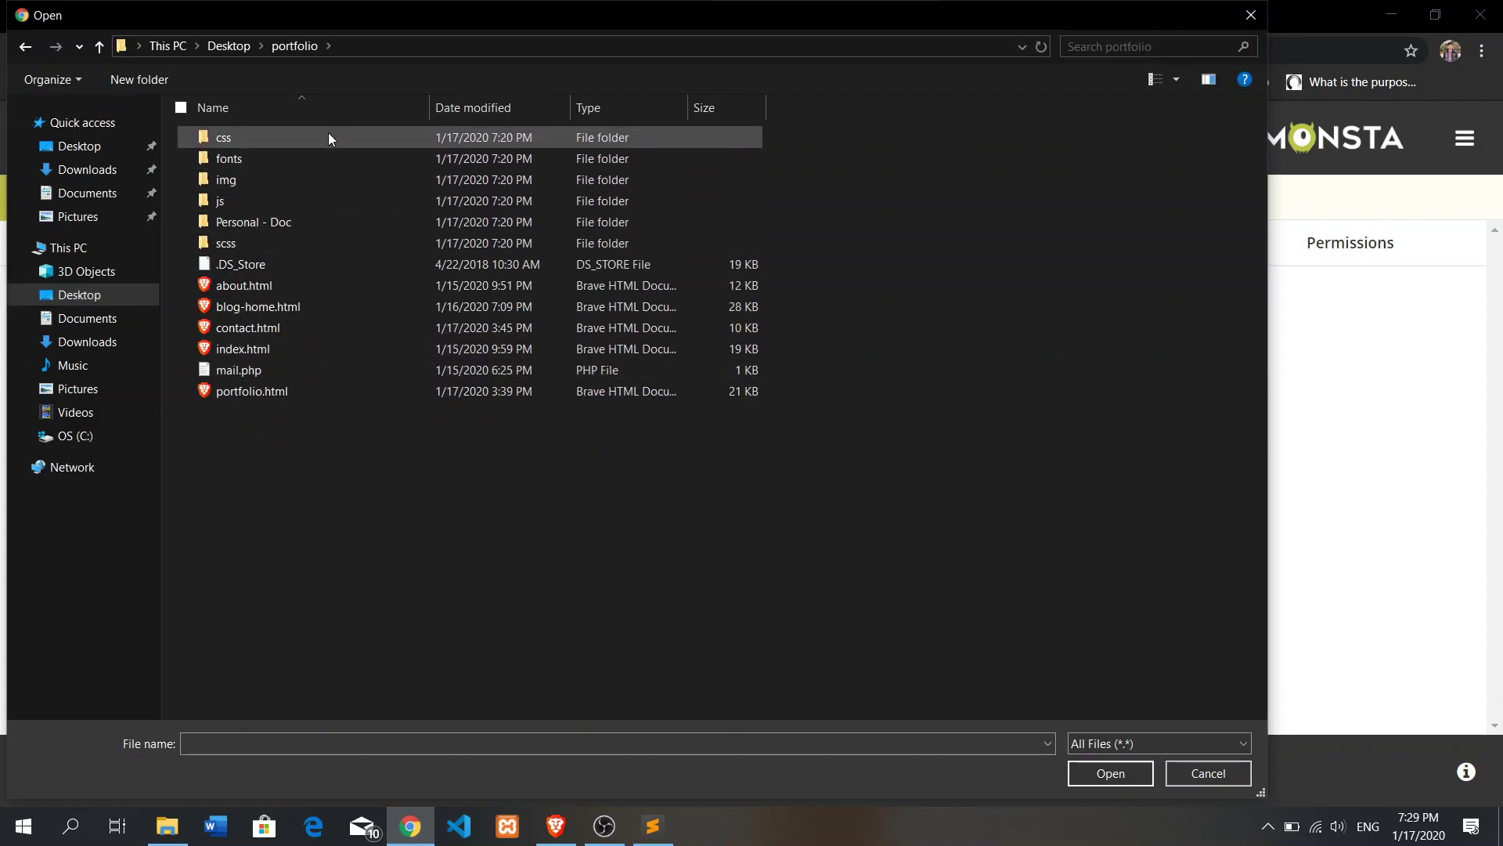
# Upload about.html, blog-home.html, contact.html, index.html, mail.php and portfolio.html to the htdocs folder.
pyautogui.click(284, 393)
pyautogui.keyDown('ctrl'); pyautogui.click(294, 369); pyautogui.keyUp('ctrl')
pyautogui.keyDown('ctrl'); pyautogui.click(296, 348); pyautogui.keyUp('ctrl')
pyautogui.keyDown('ctrl'); pyautogui.click(310, 328); pyautogui.keyUp('ctrl')
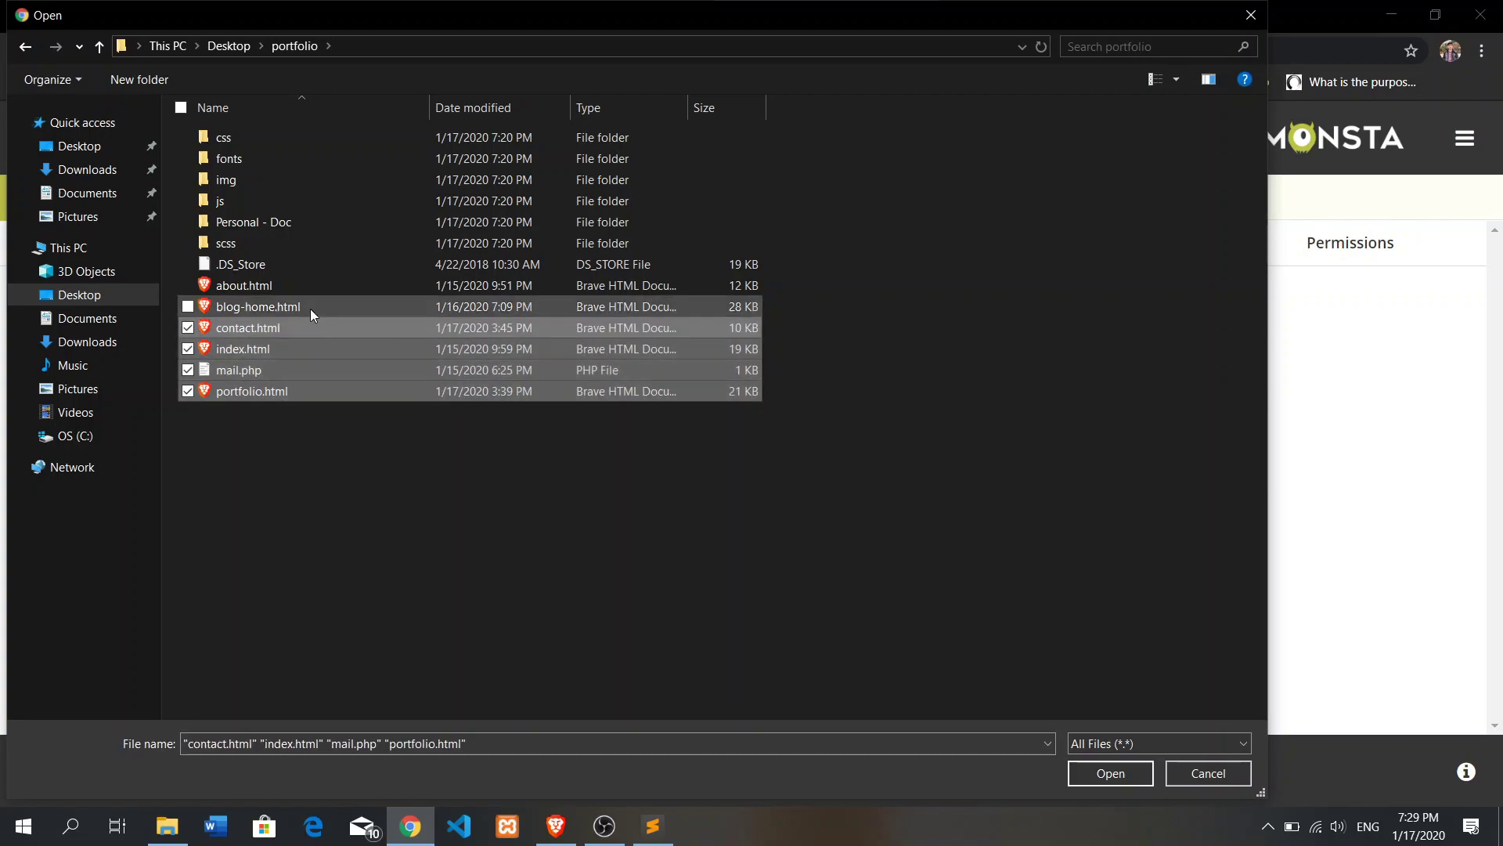
pyautogui.keyDown('ctrl'); pyautogui.click(310, 305); pyautogui.keyUp('ctrl')
pyautogui.keyDown('ctrl'); pyautogui.click(310, 286); pyautogui.keyUp('ctrl')
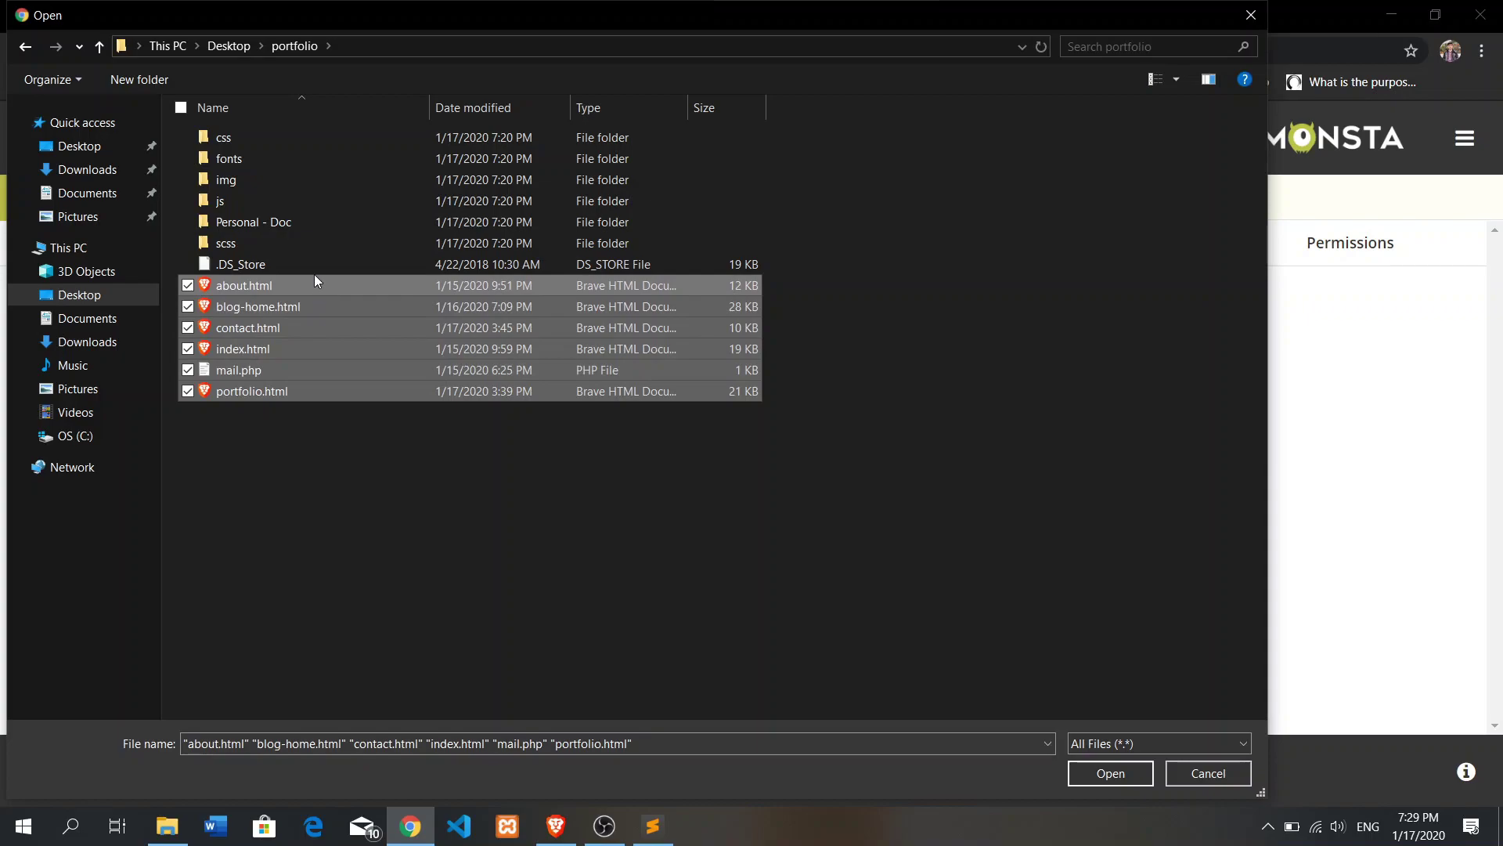
pyautogui.click(1093, 764)
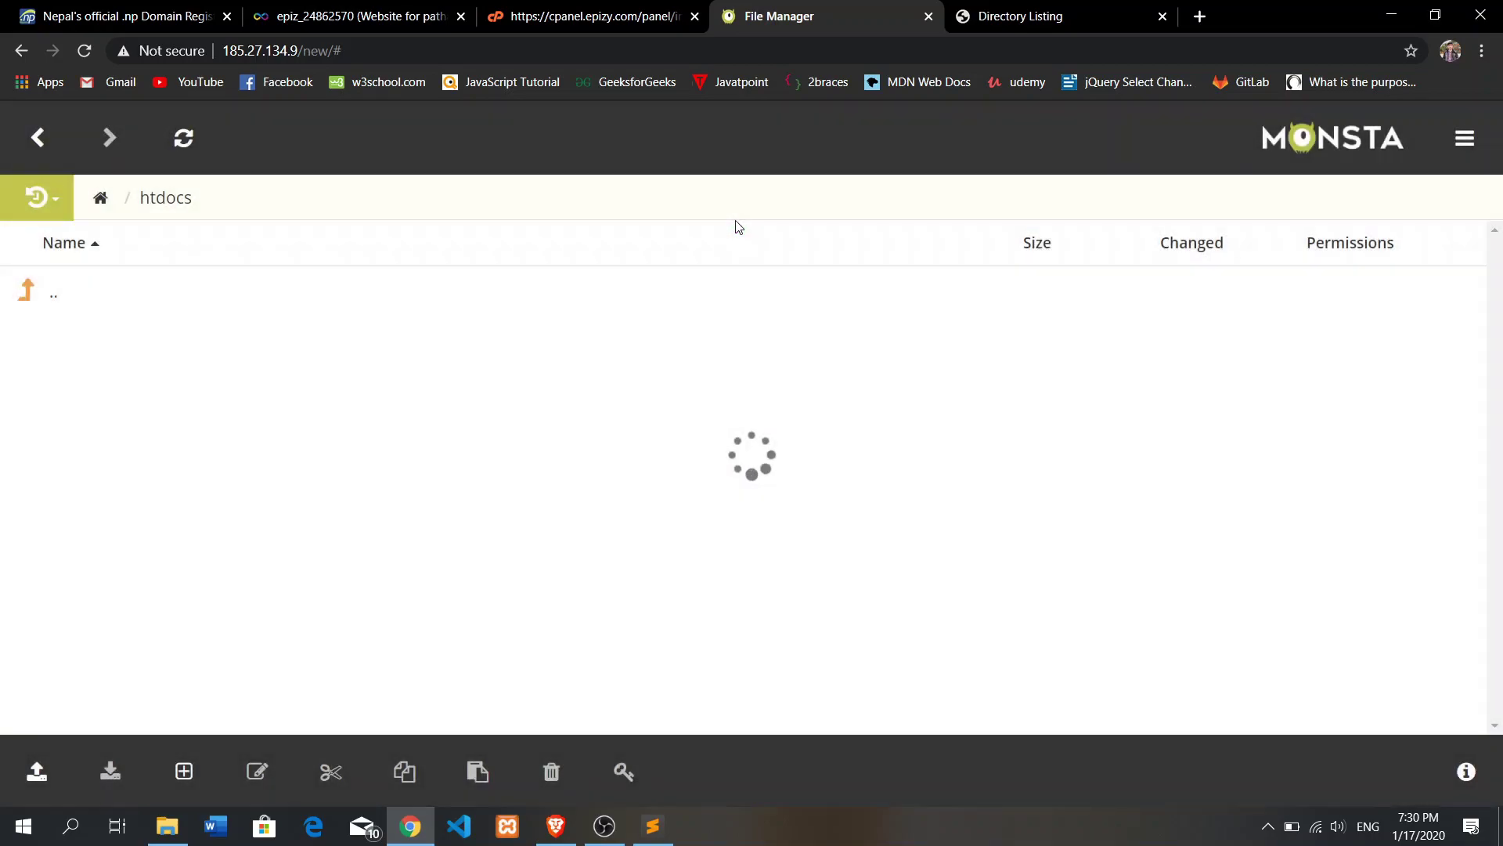
# Reload the .com.np domain's directory listing page to check the uploaded site.
pyautogui.click(1068, 16)
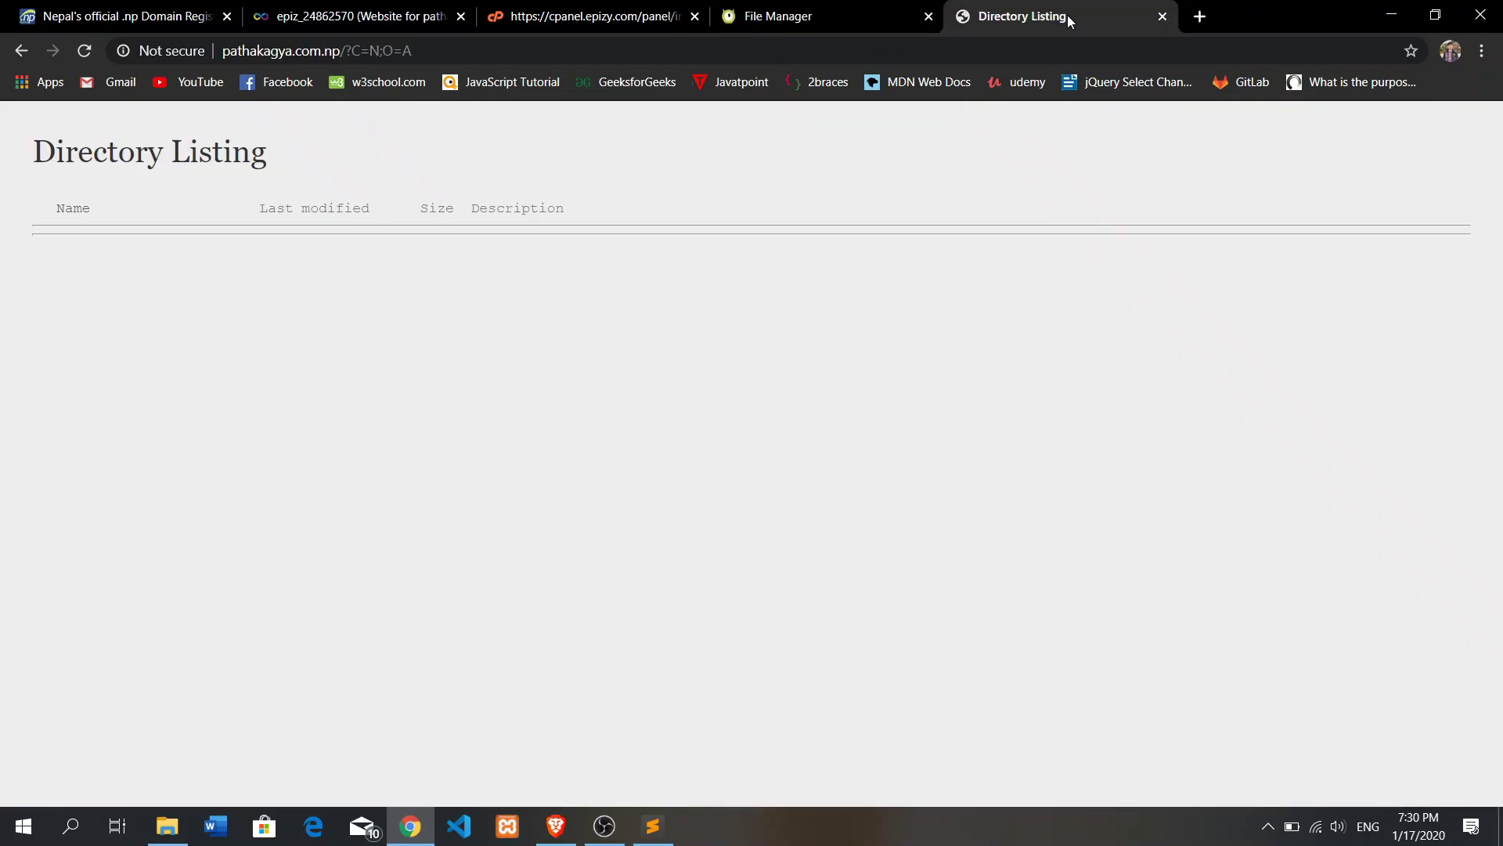
pyautogui.click(84, 52)
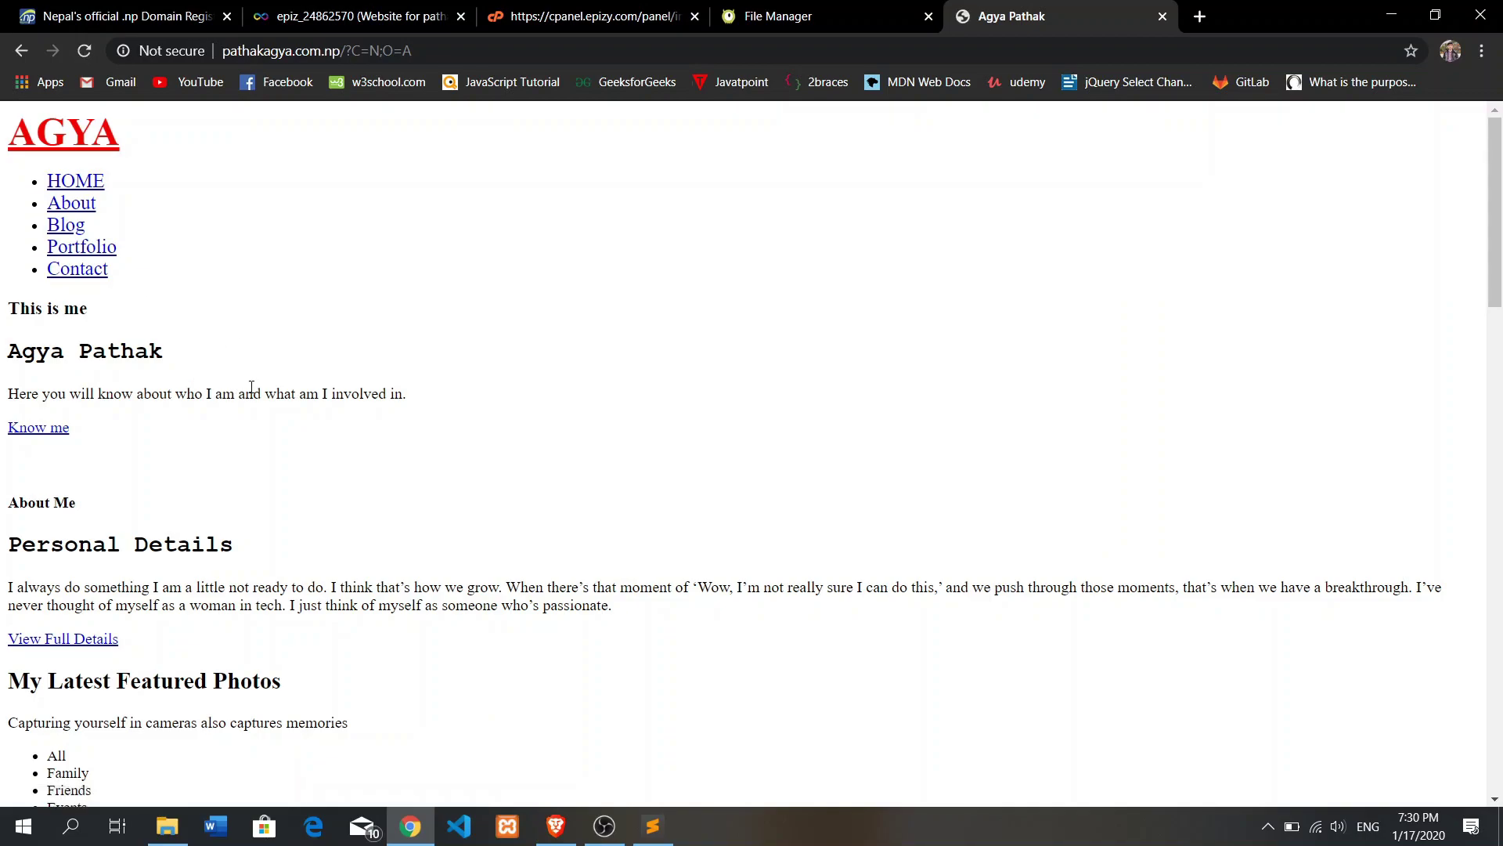
# Upload the css folder from the Desktop portfolio folder into htdocs in the file manager.
pyautogui.click(844, 8)
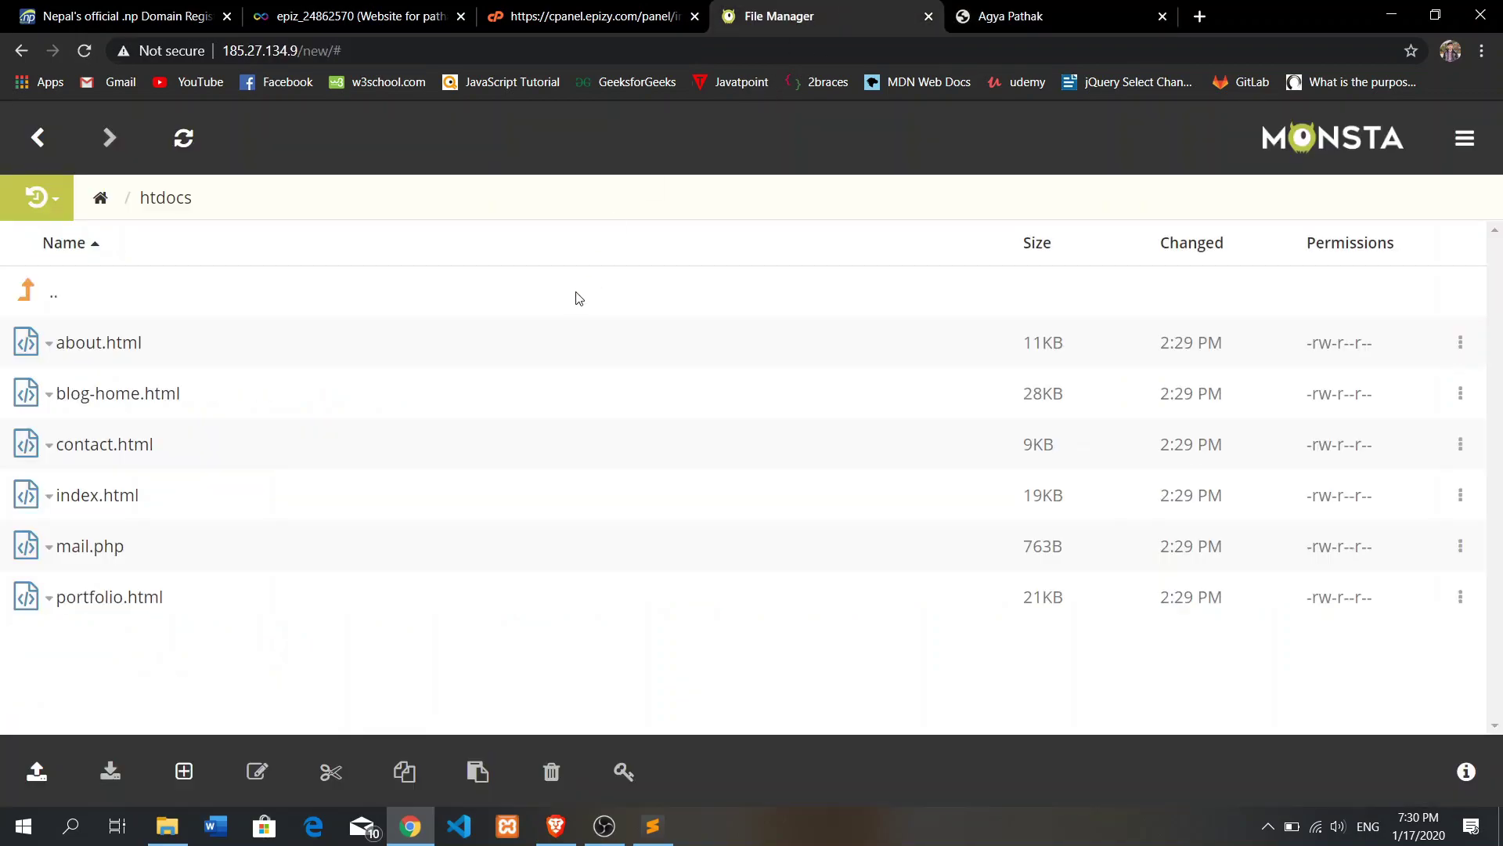
pyautogui.click(36, 771)
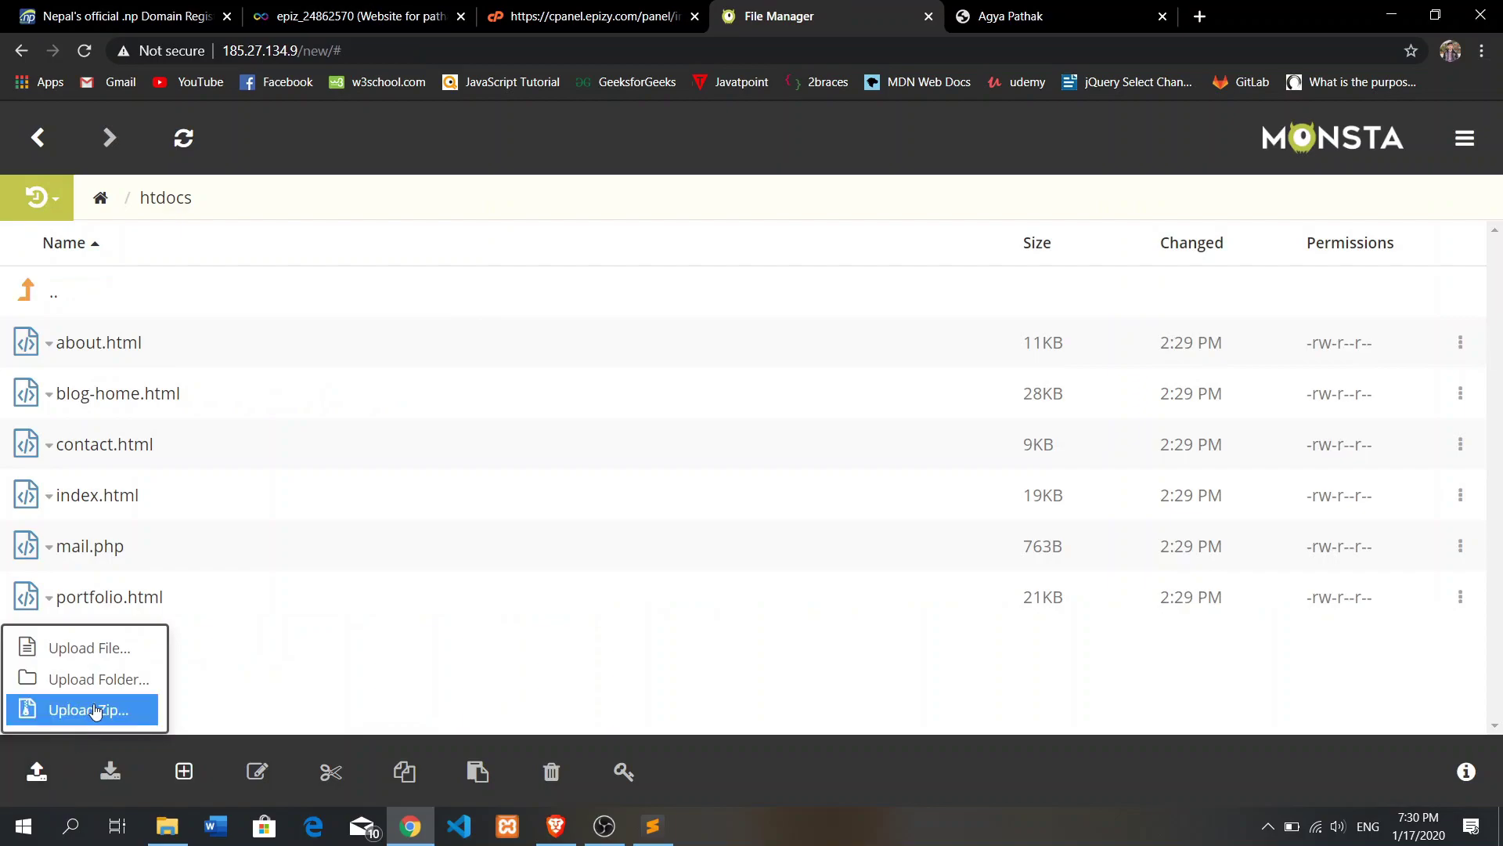
pyautogui.click(107, 681)
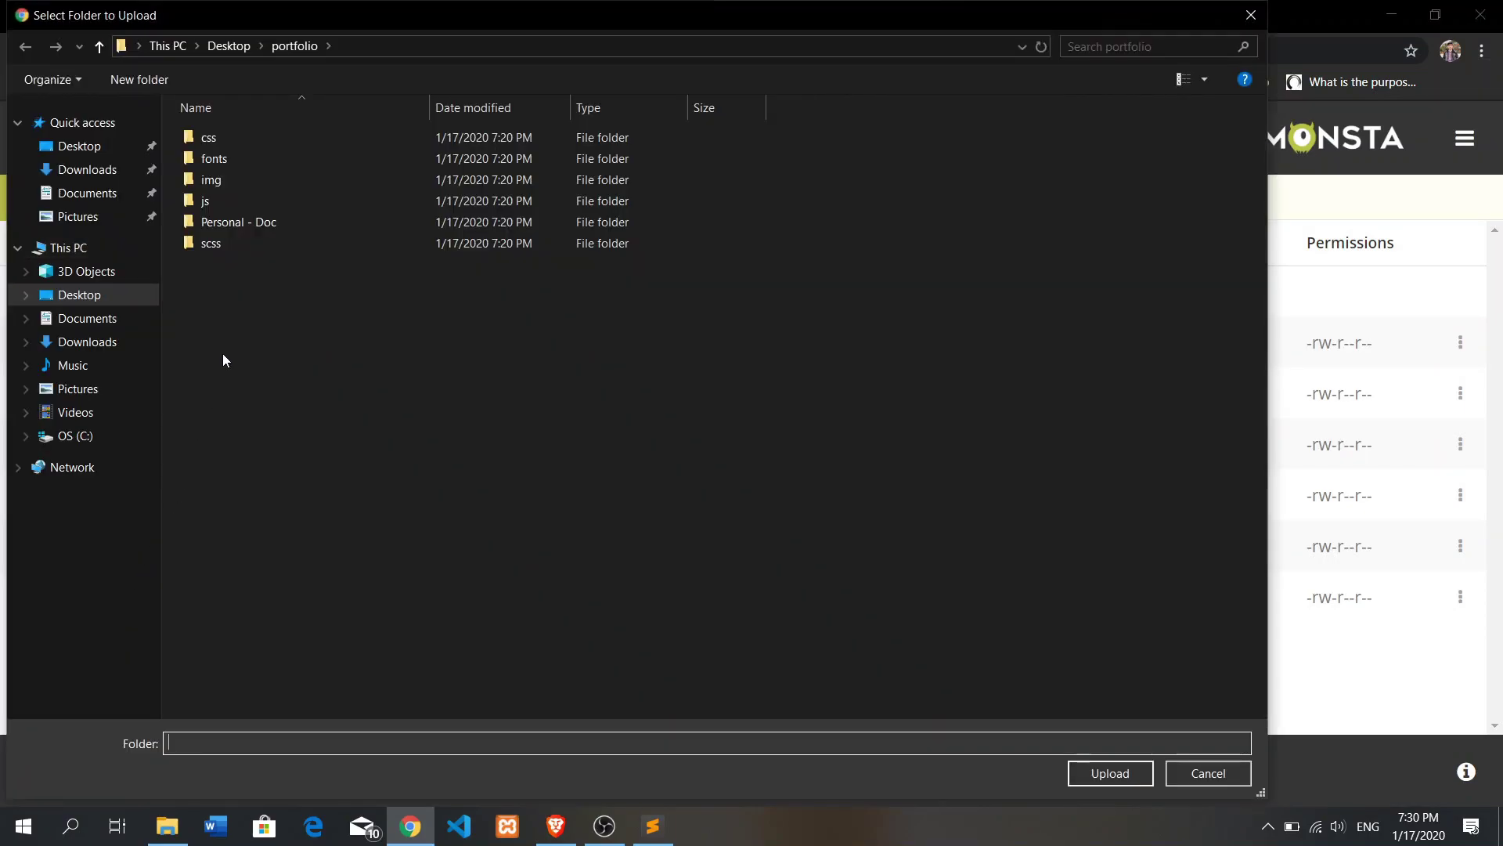
pyautogui.click(255, 144)
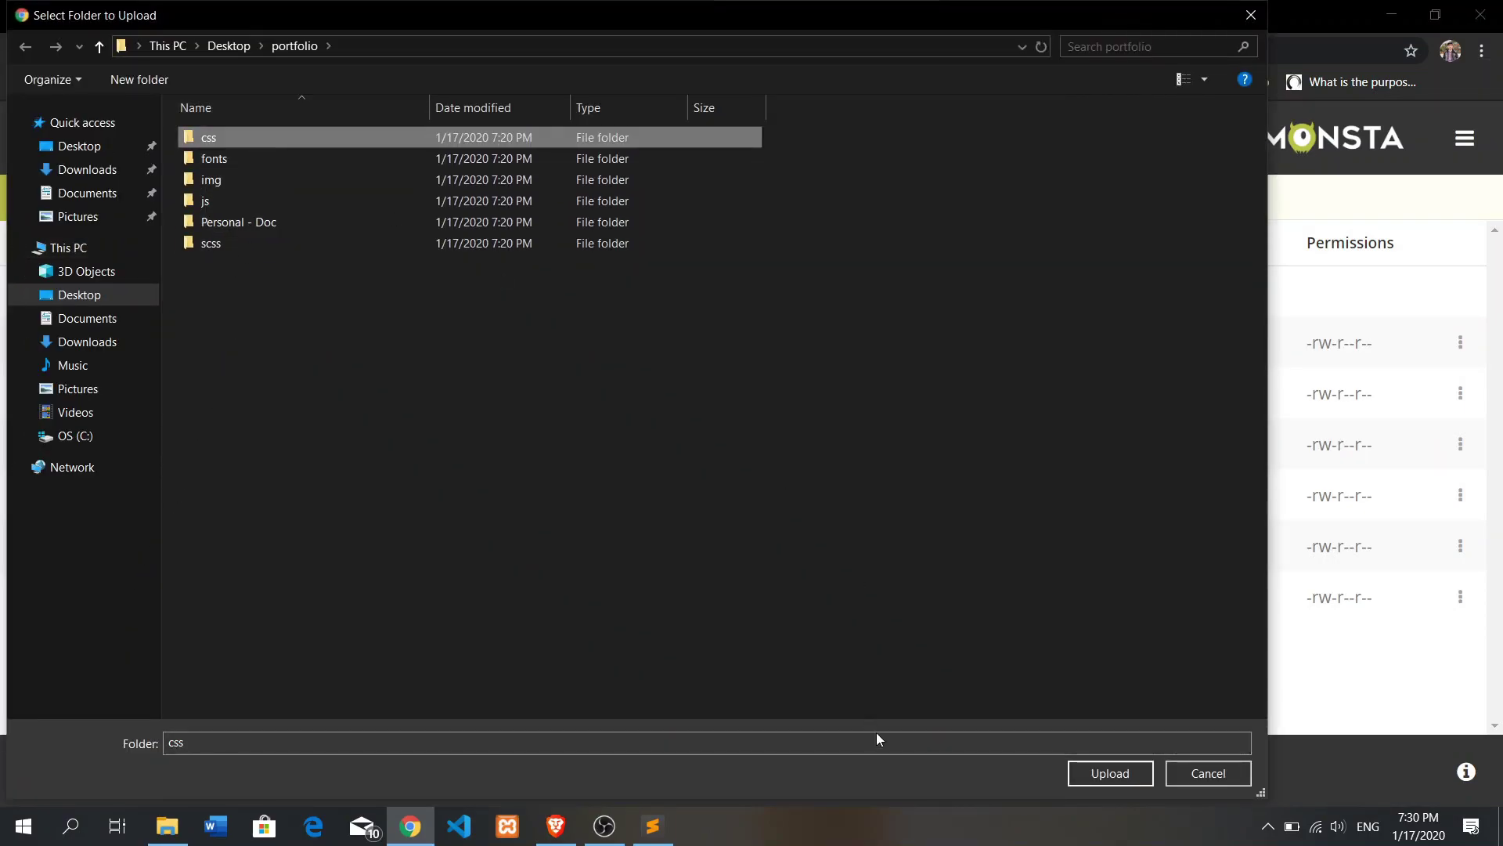
pyautogui.click(1100, 774)
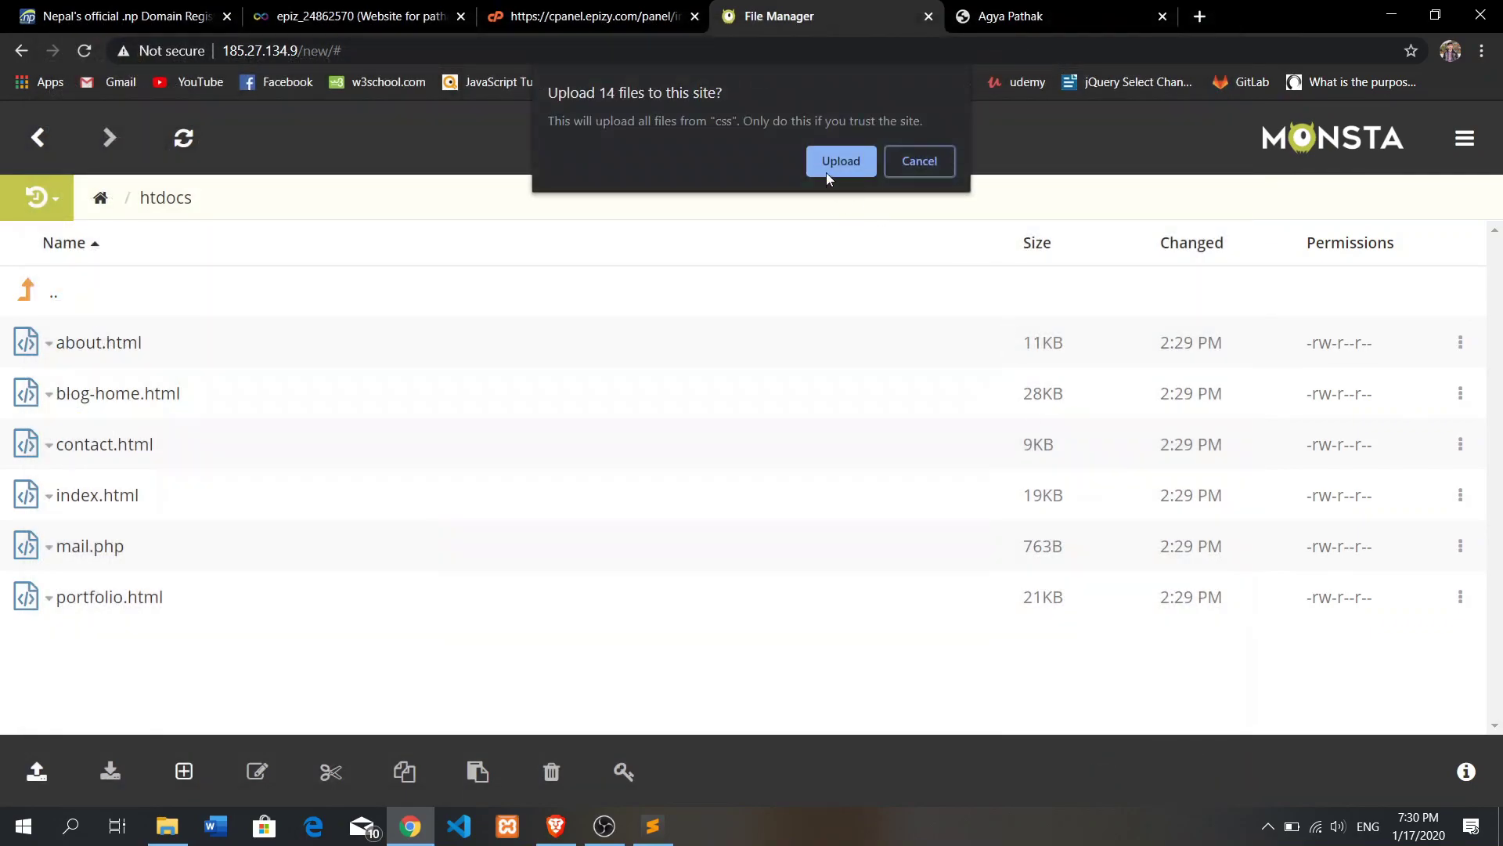
pyautogui.click(824, 161)
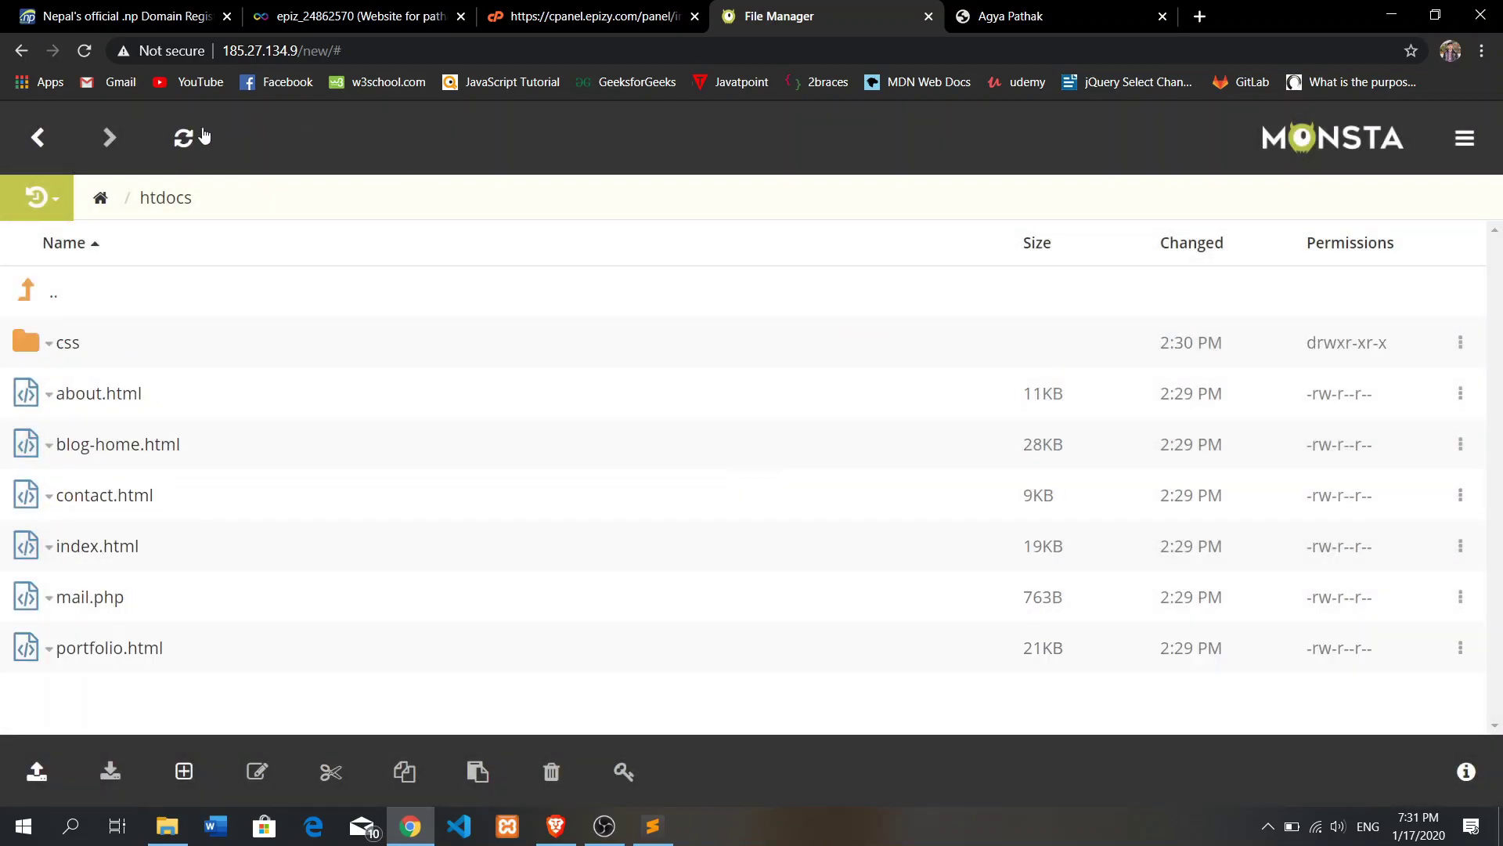
# Refresh the htdocs file listing and reload the live site to check its styling.
pyautogui.click(202, 136)
pyautogui.click(1012, 14)
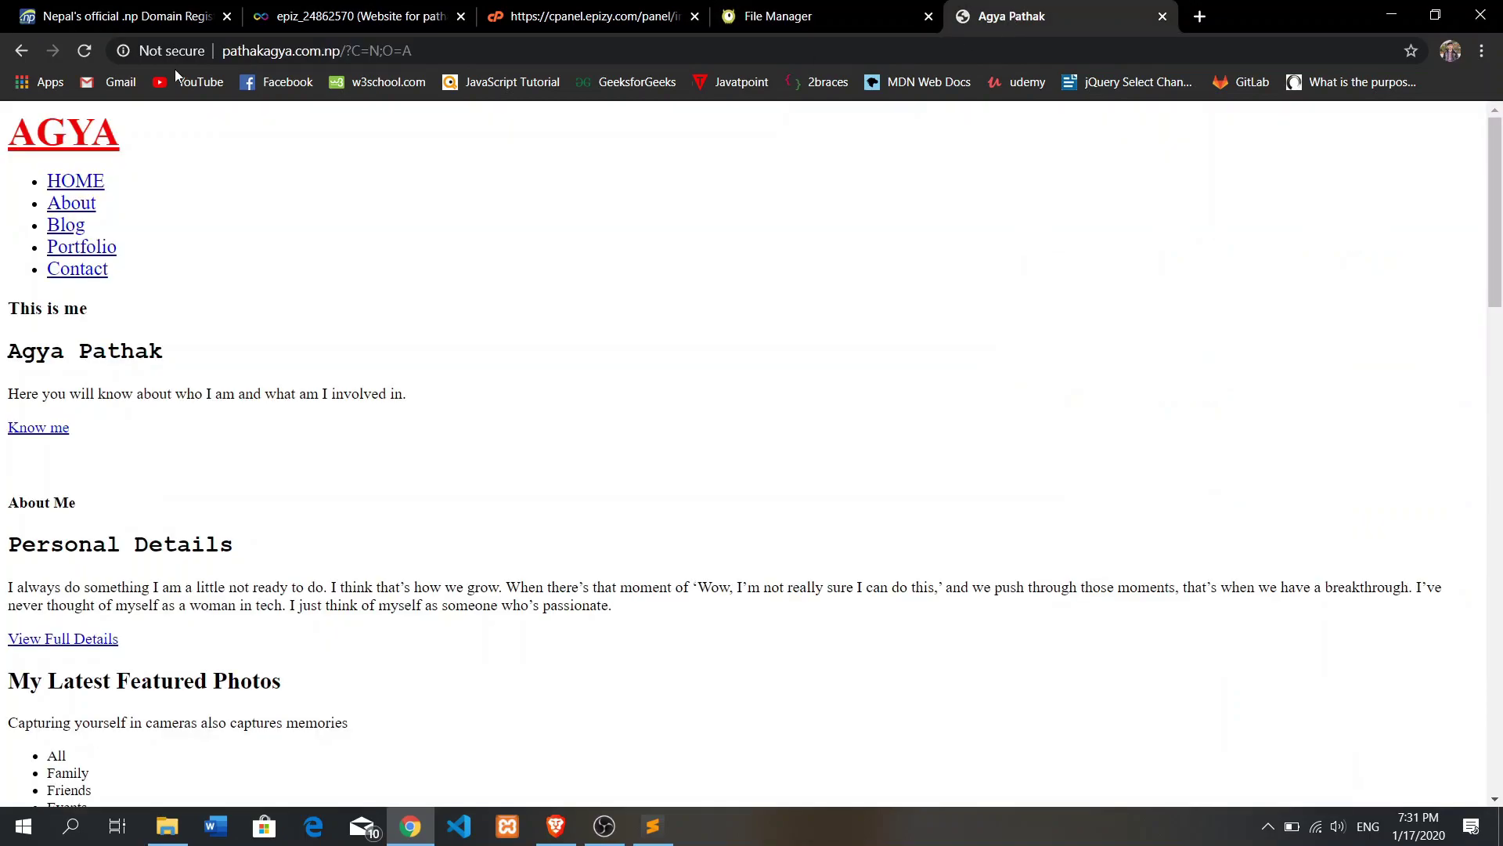
pyautogui.click(85, 58)
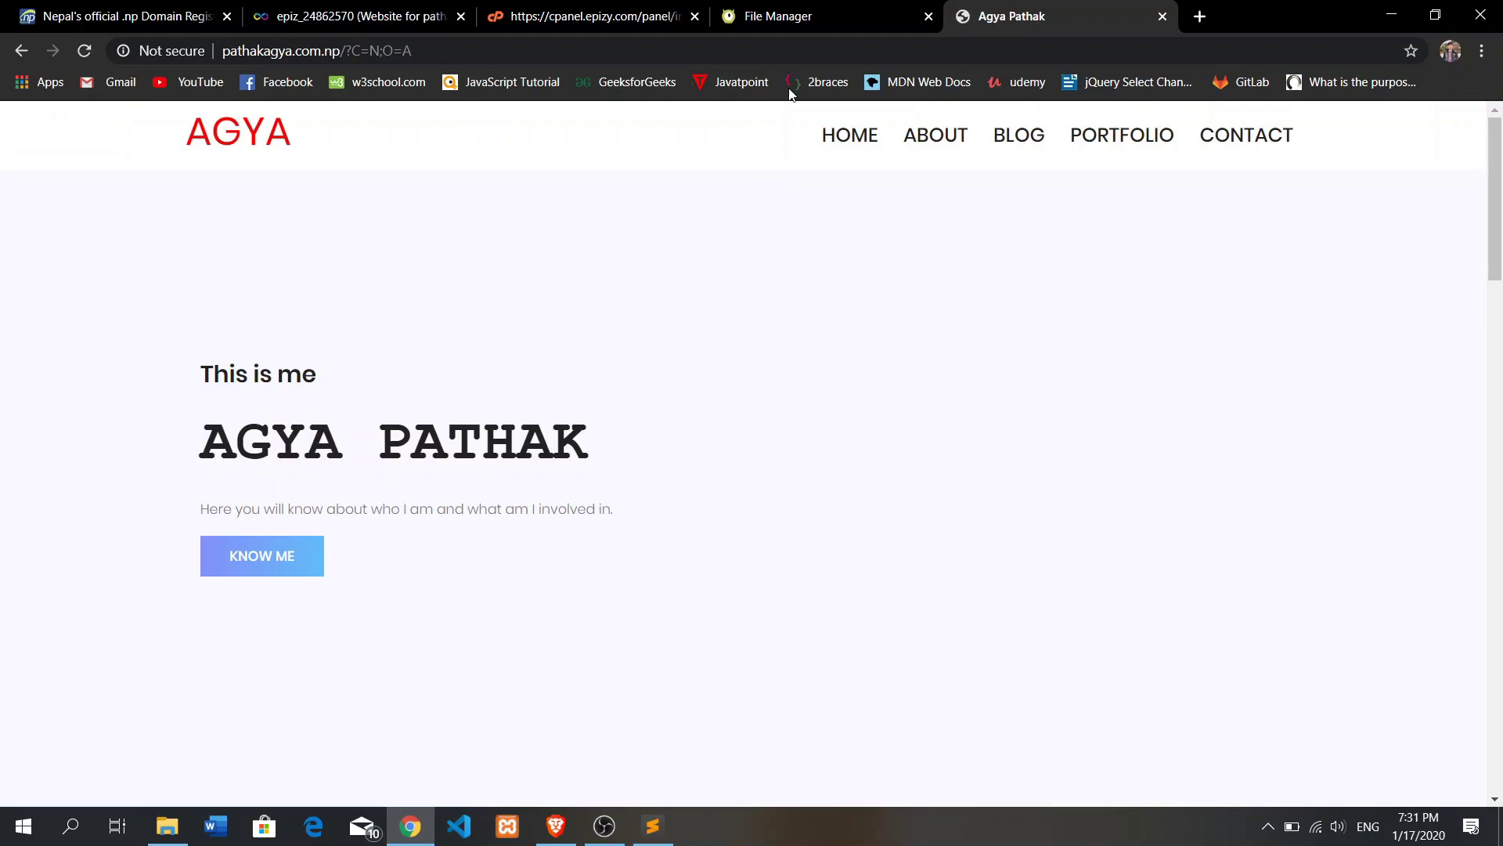
# Upload the img folder from the Desktop portfolio folder into htdocs.
pyautogui.click(795, 17)
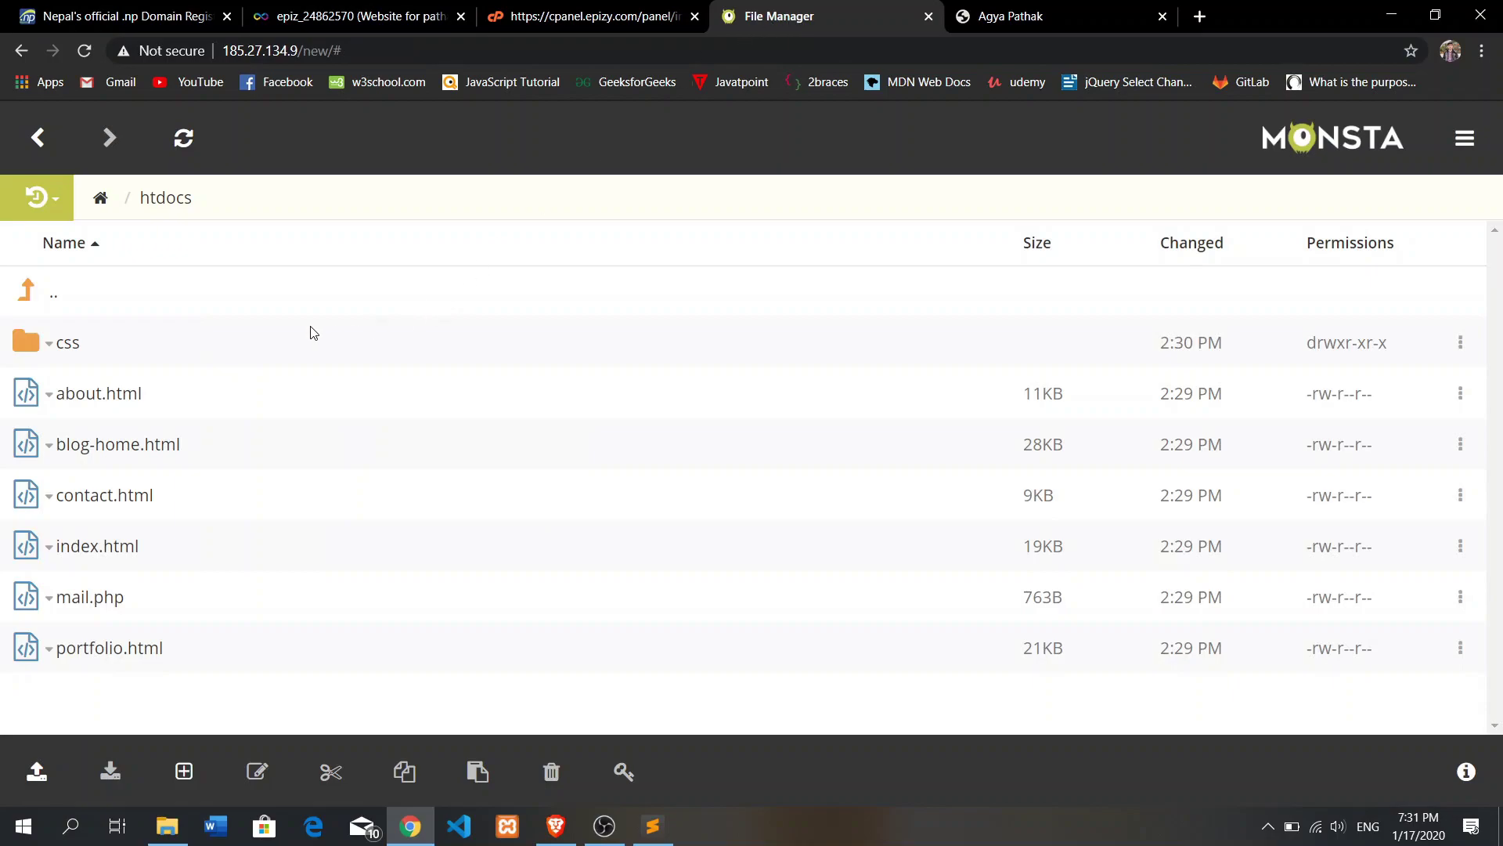
pyautogui.click(39, 775)
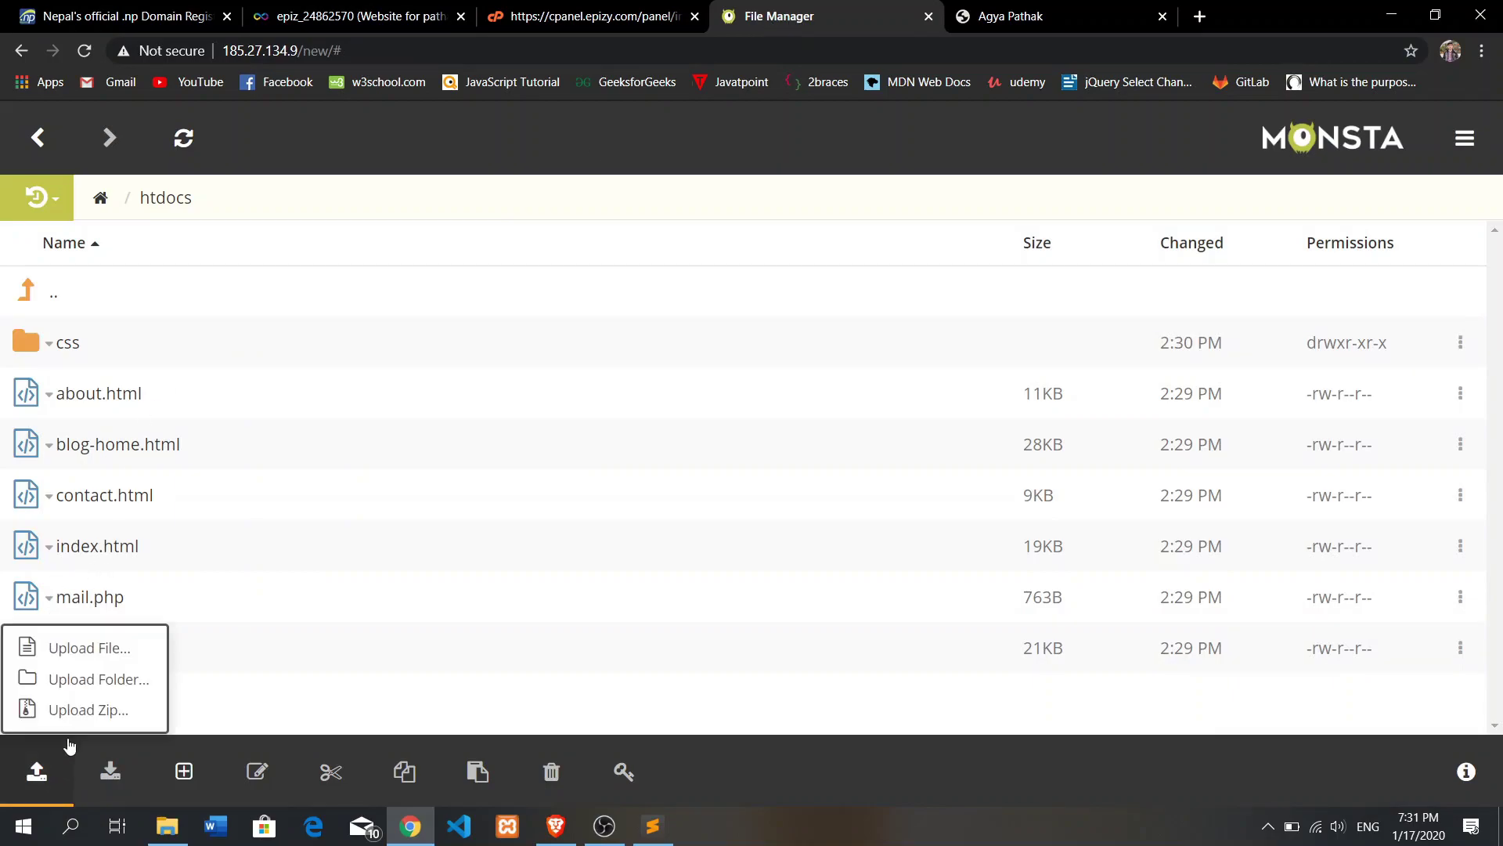
pyautogui.click(115, 683)
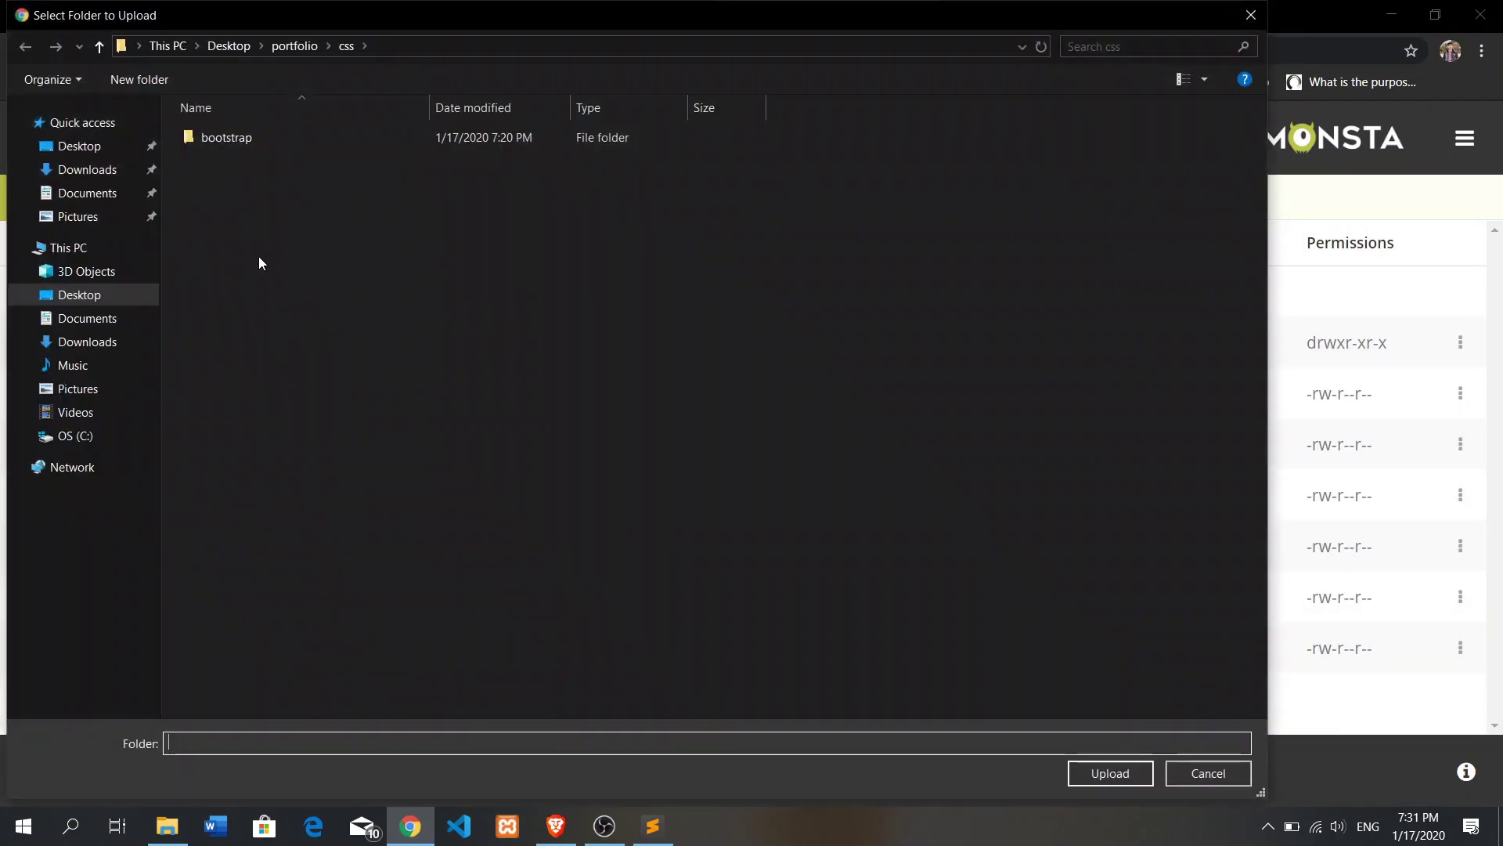
pyautogui.click(279, 49)
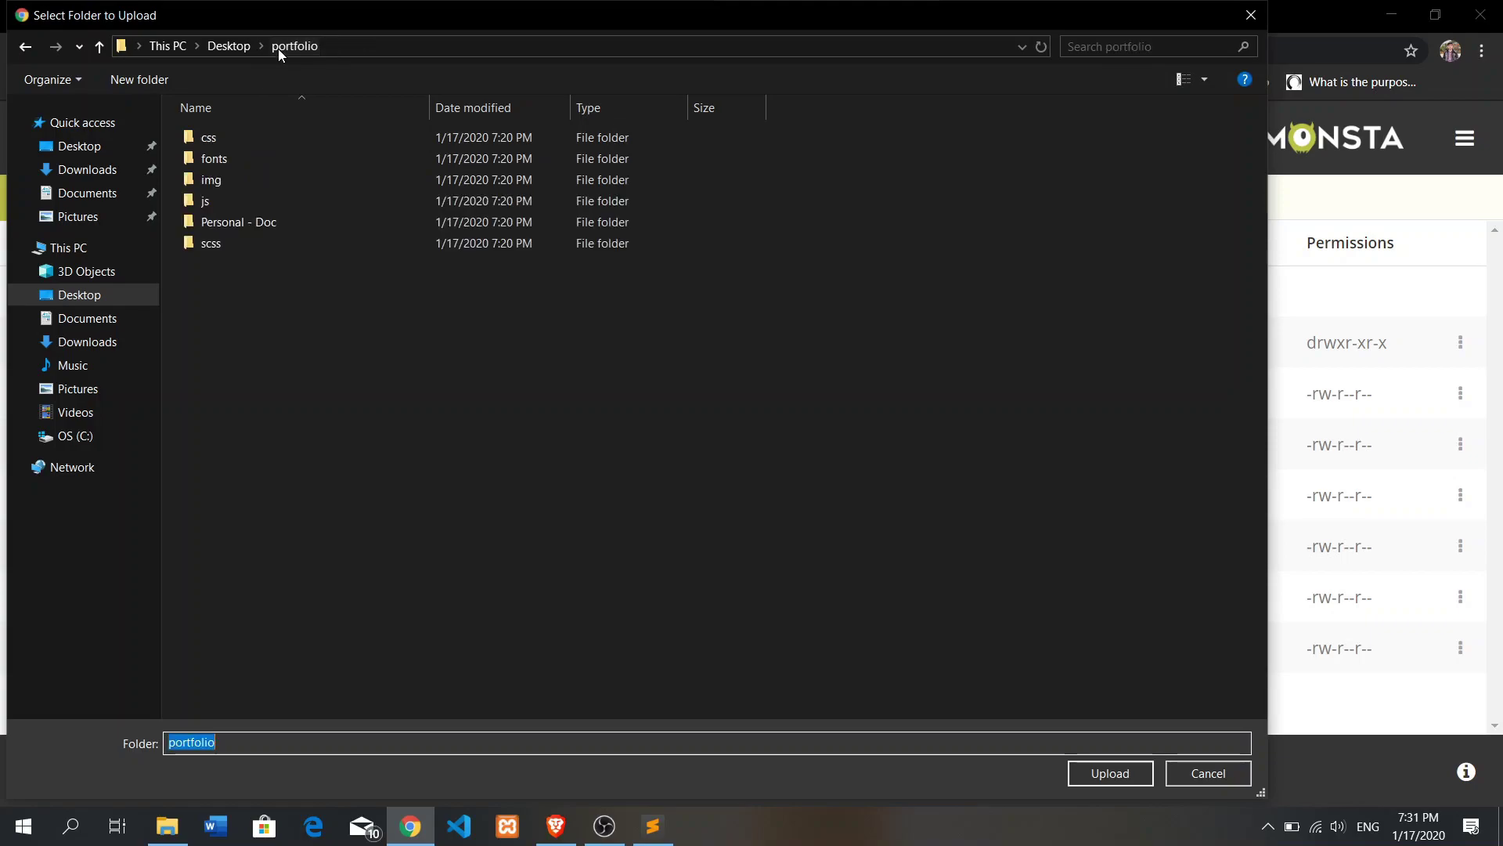
pyautogui.click(269, 161)
pyautogui.click(270, 179)
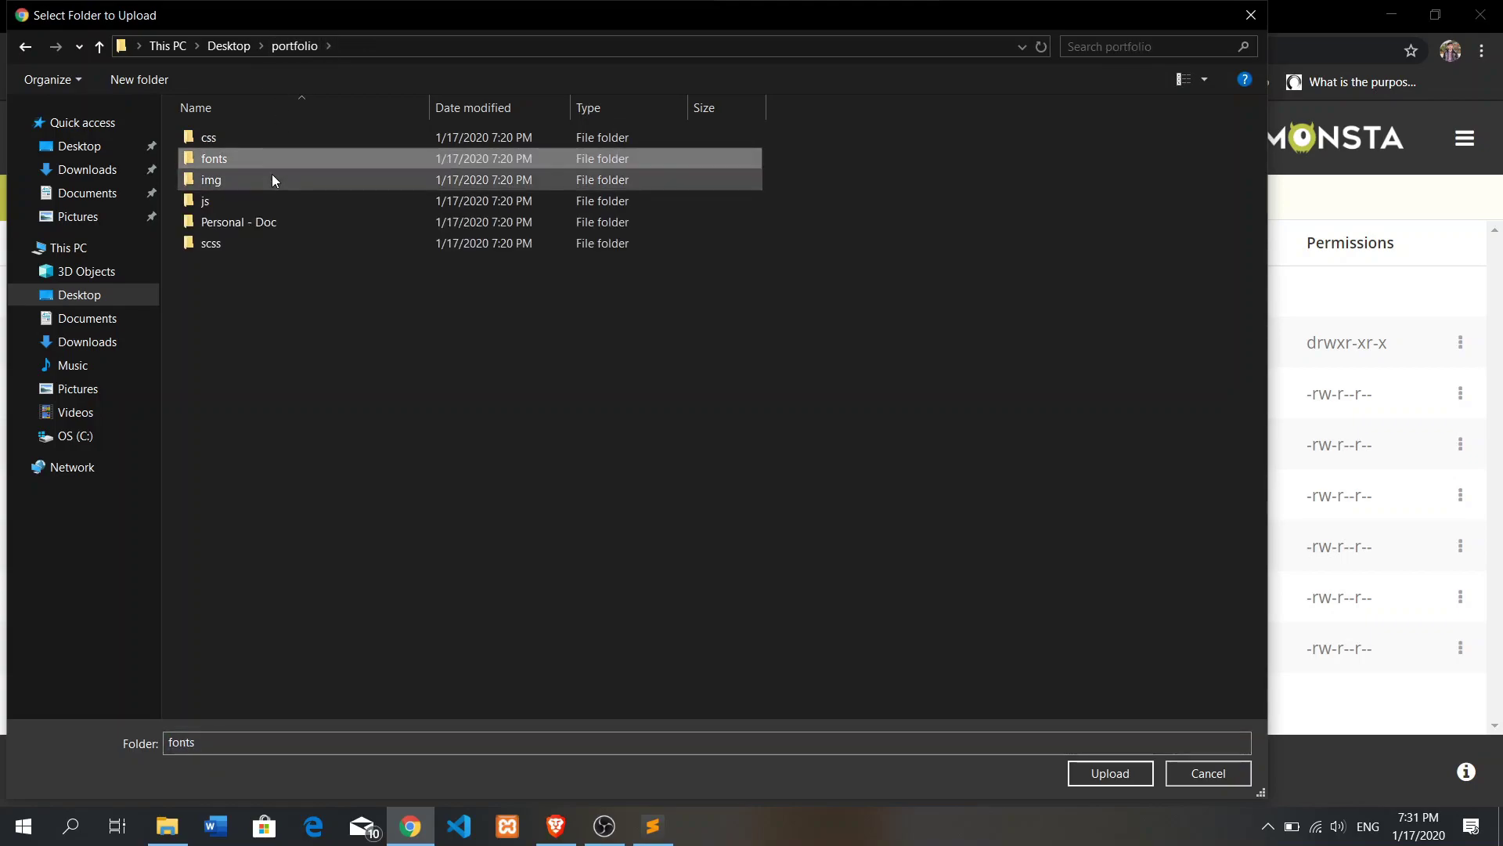
pyautogui.click(1110, 773)
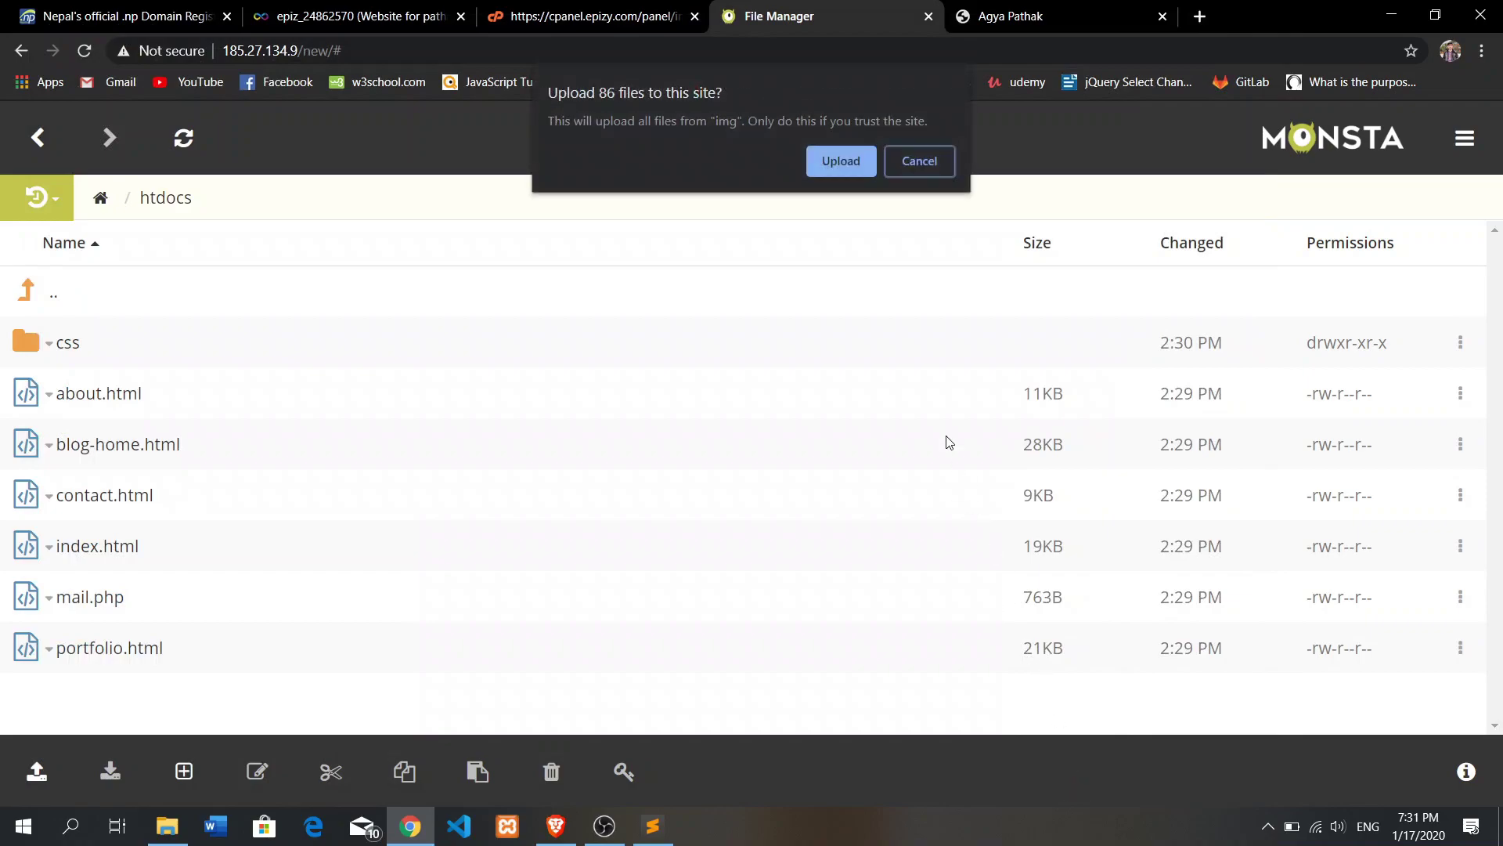
pyautogui.click(833, 159)
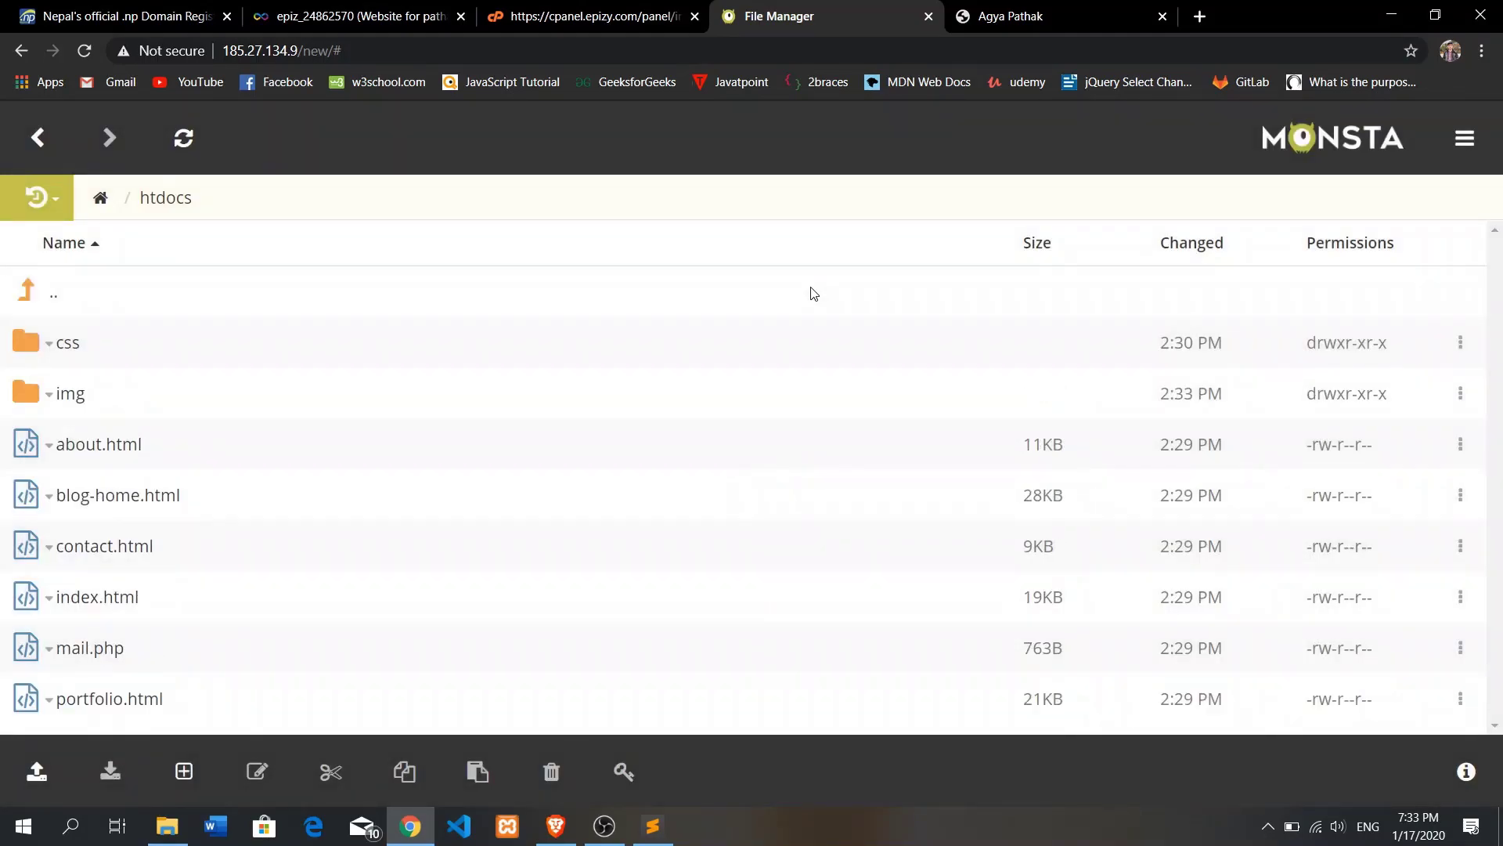
# Refresh the htdocs listing, reload the live site and look through the whole home page for its images.
pyautogui.click(183, 138)
pyautogui.click(986, 16)
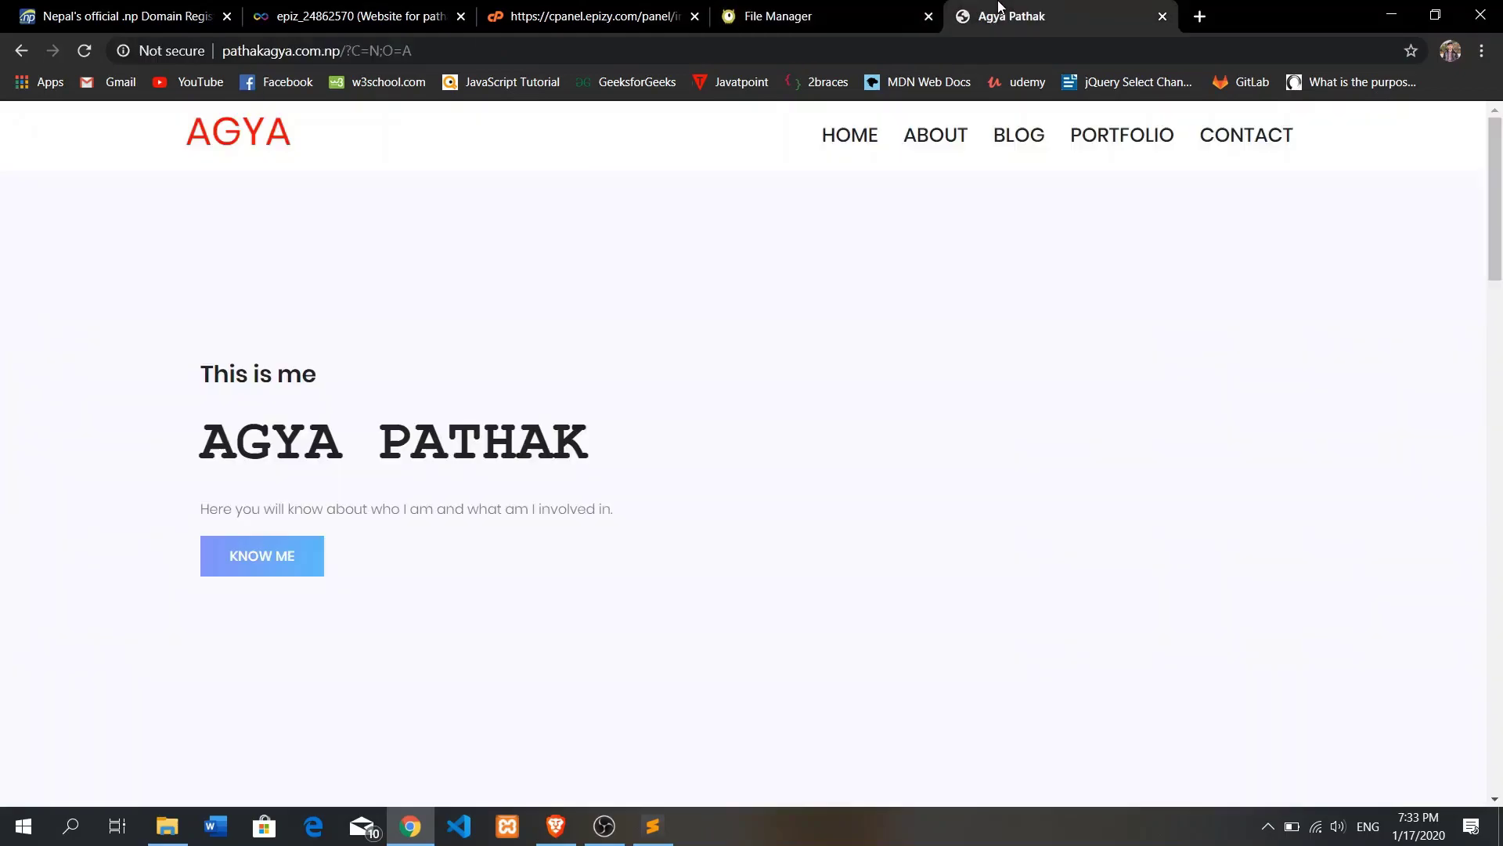
pyautogui.click(85, 51)
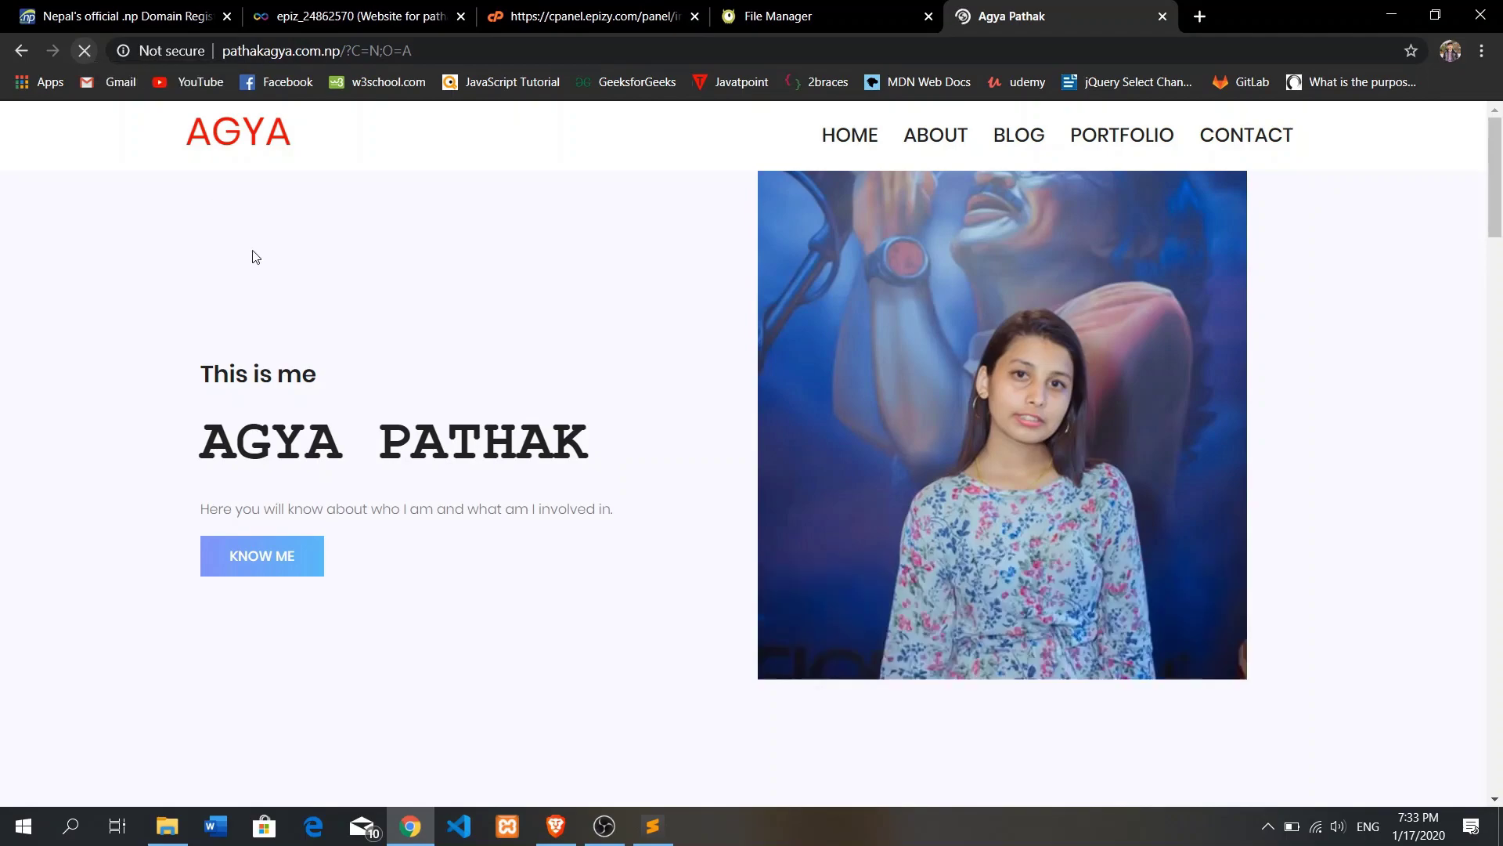
pyautogui.scroll(-6, 412, 361)
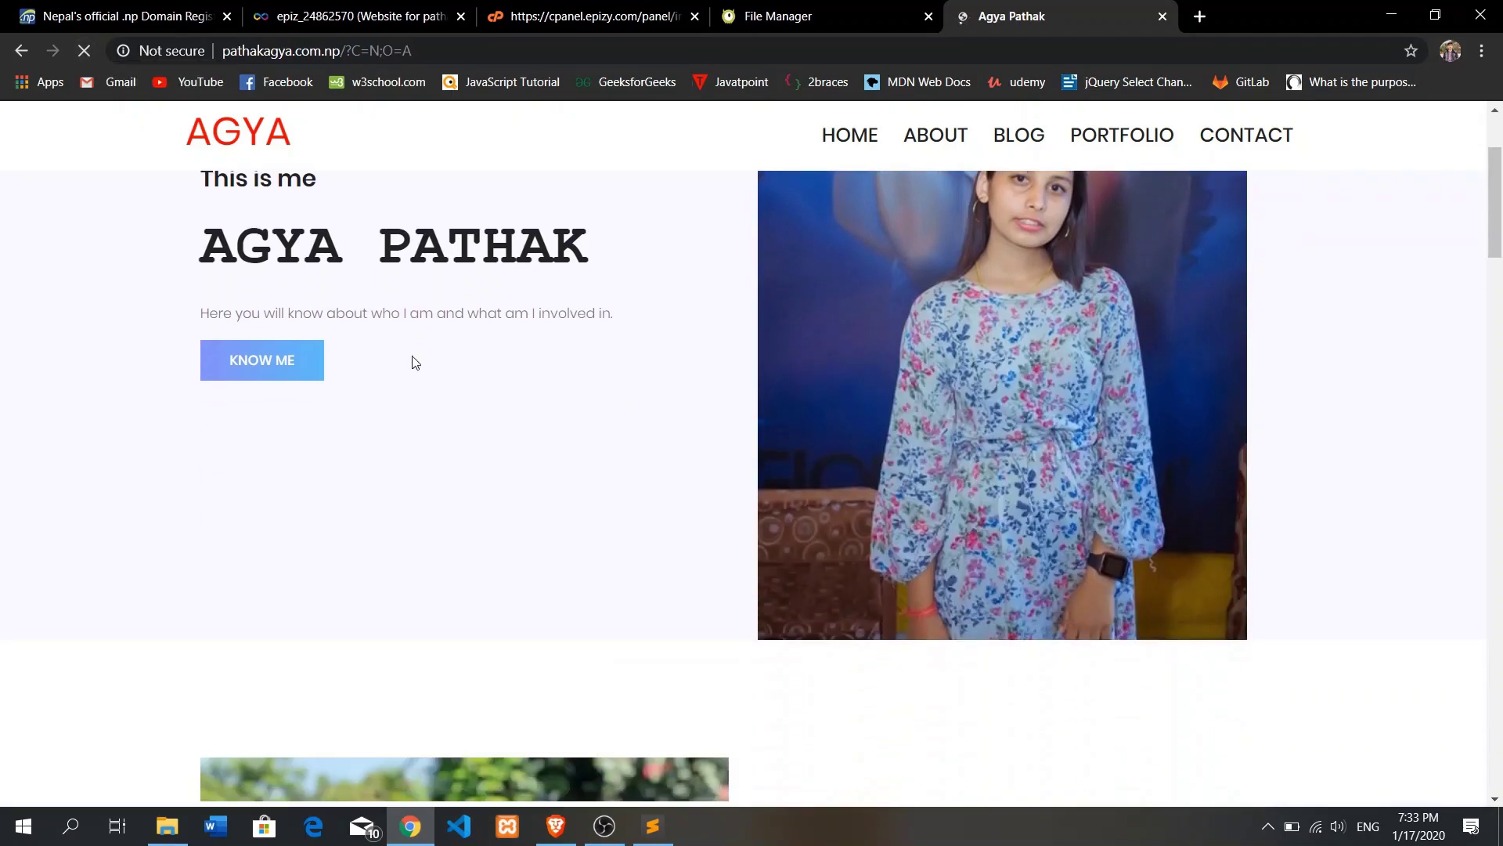
pyautogui.scroll(-6, 413, 362)
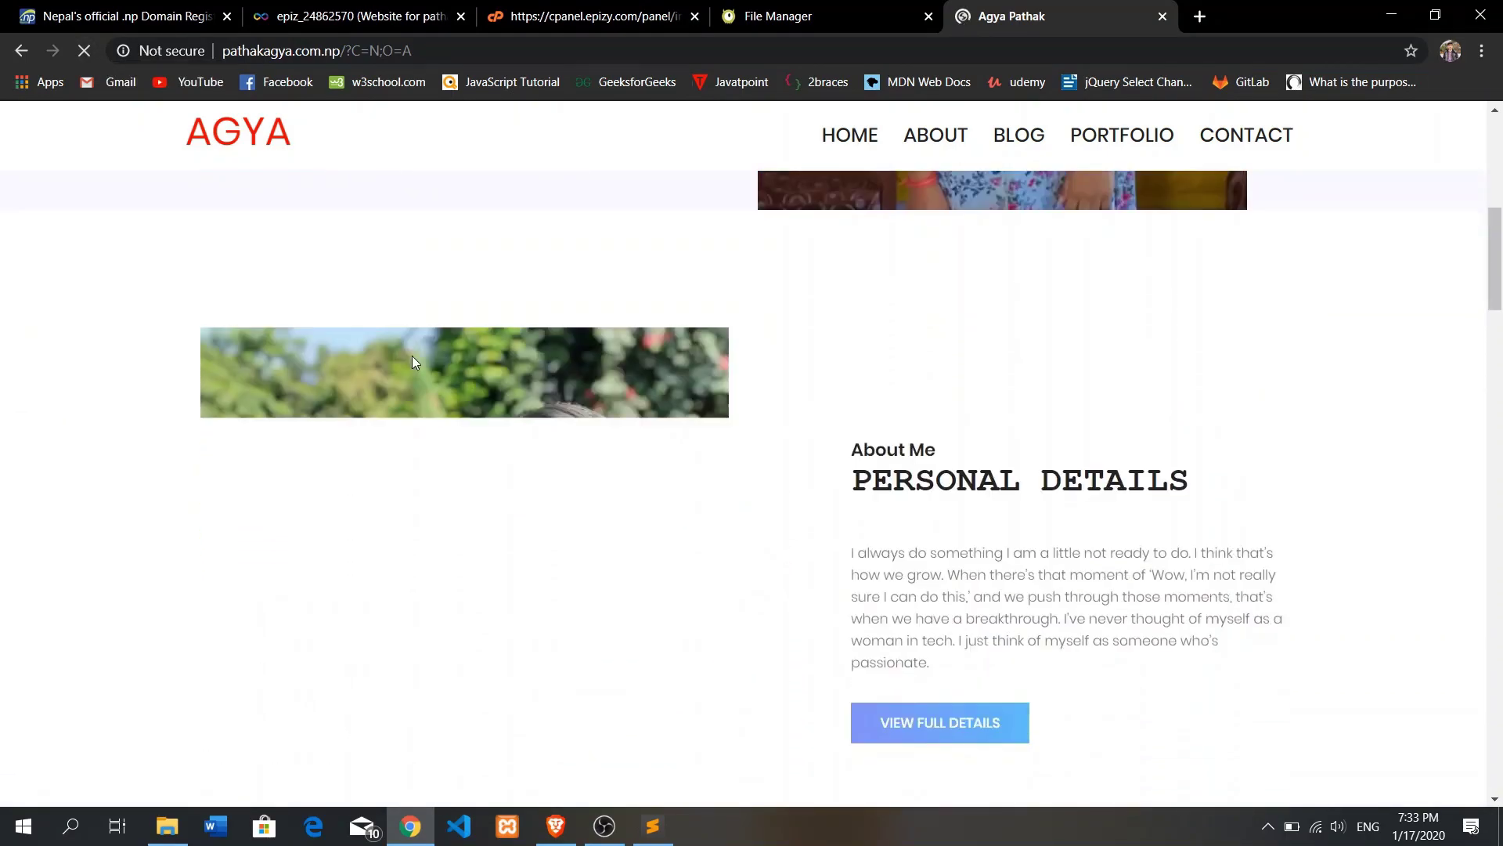
pyautogui.scroll(-10, 413, 361)
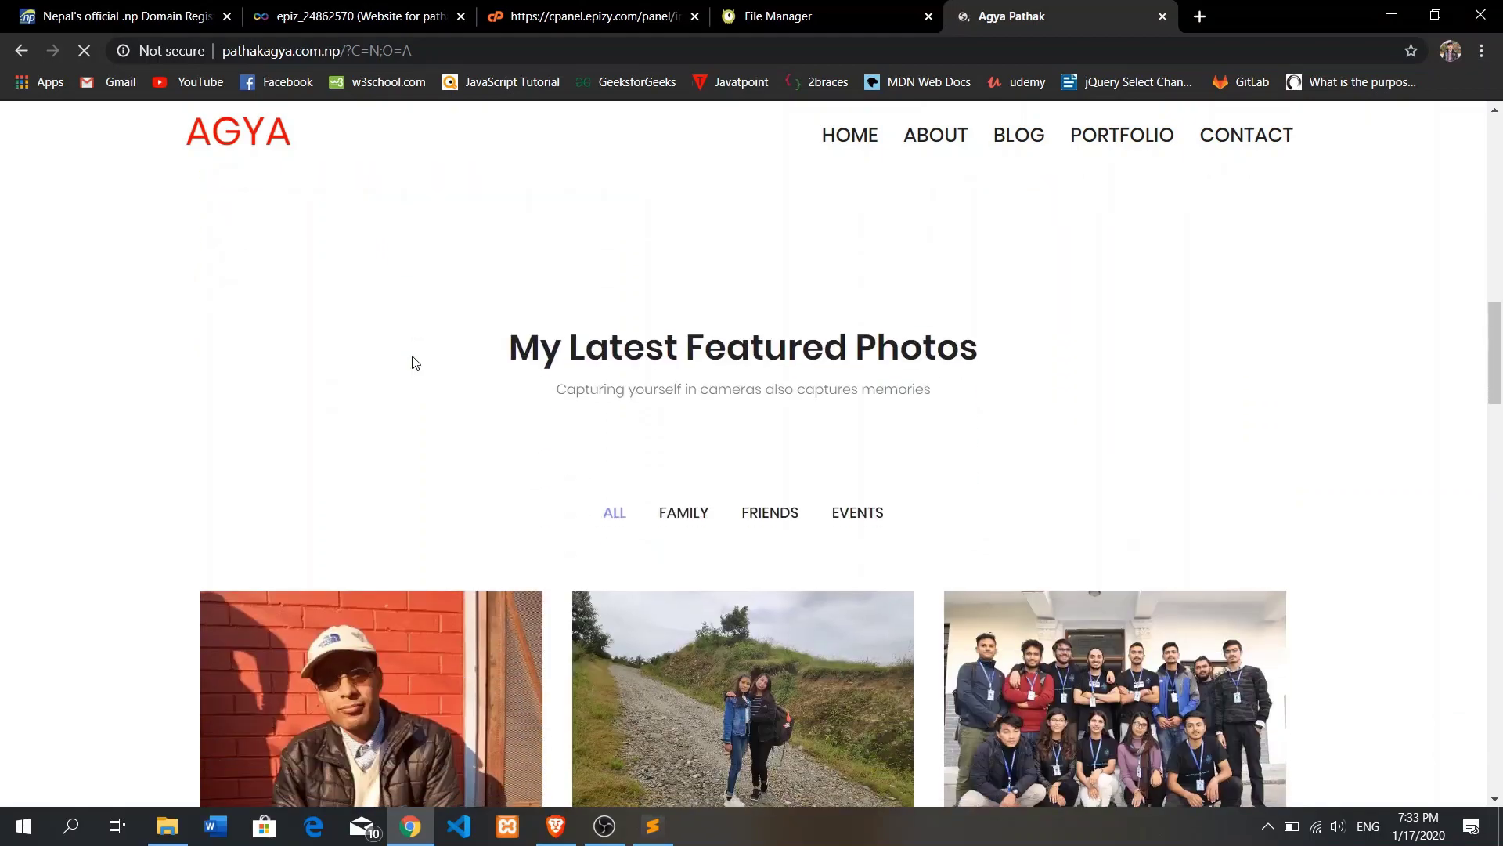
pyautogui.scroll(-12, 413, 362)
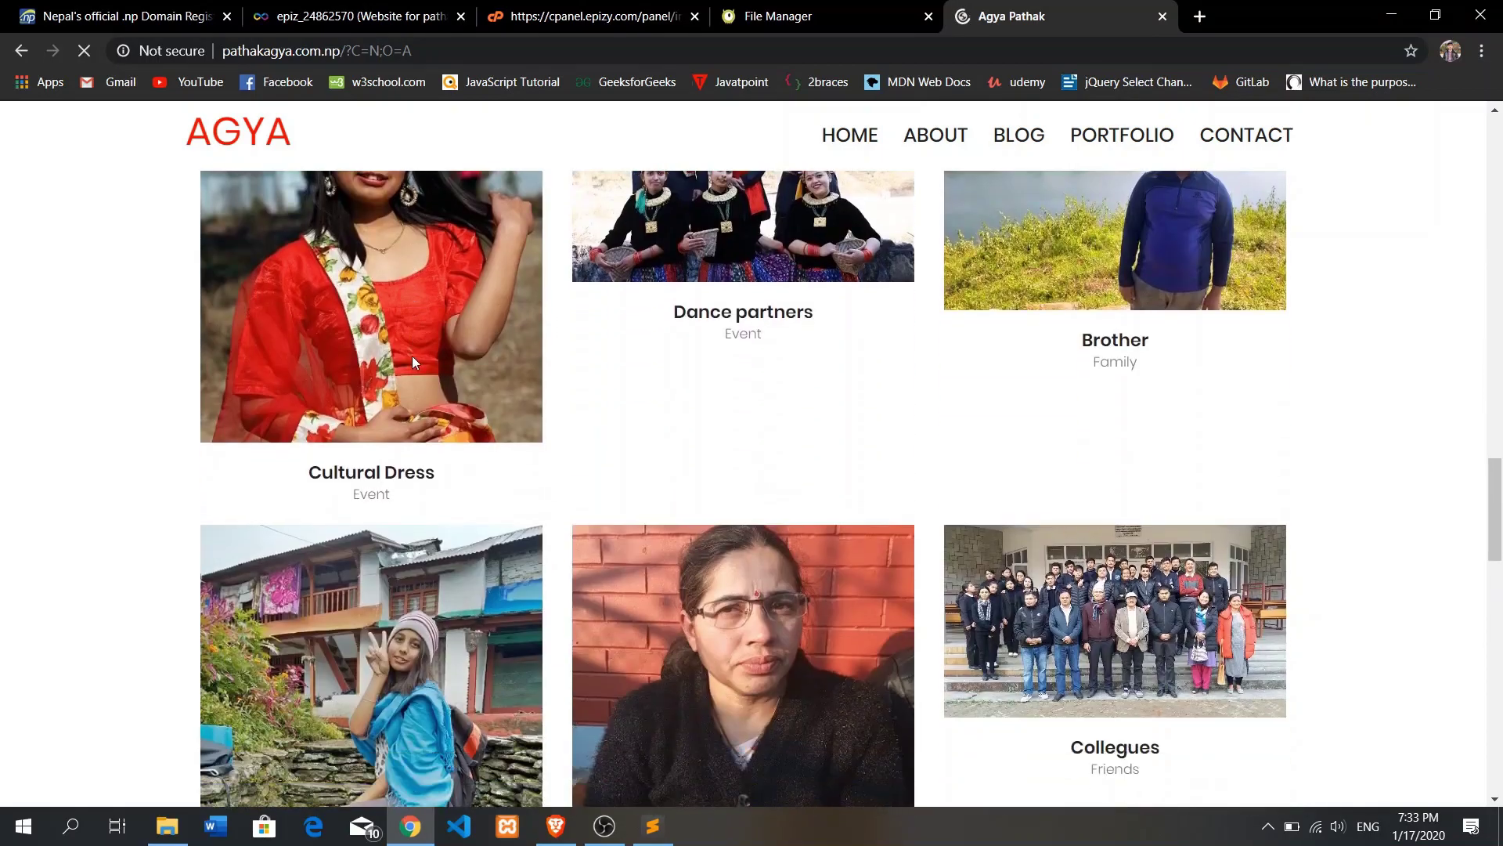
pyautogui.scroll(-15, 412, 362)
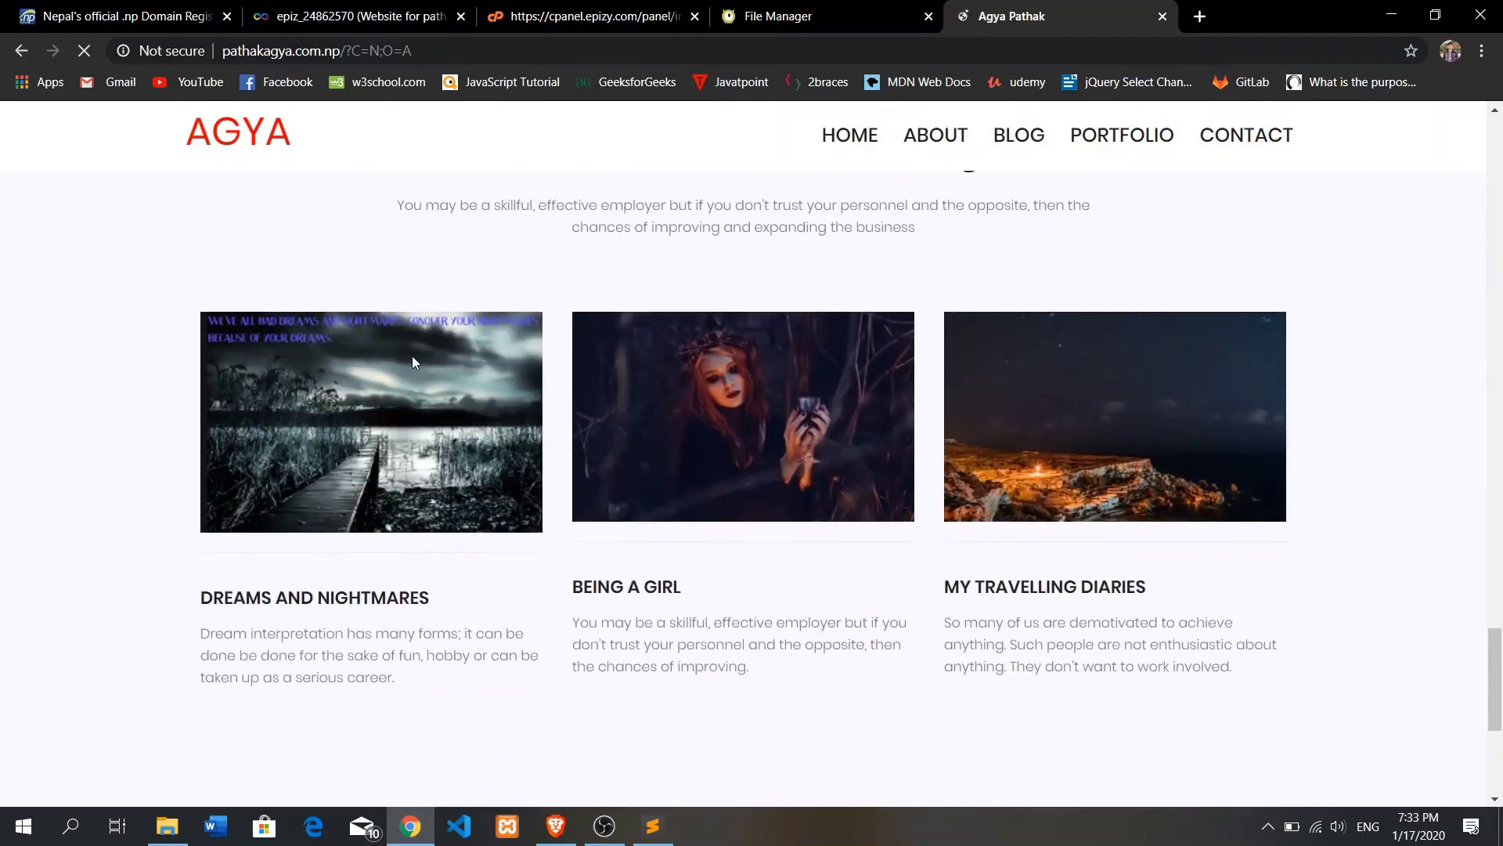
pyautogui.scroll(20, 415, 362)
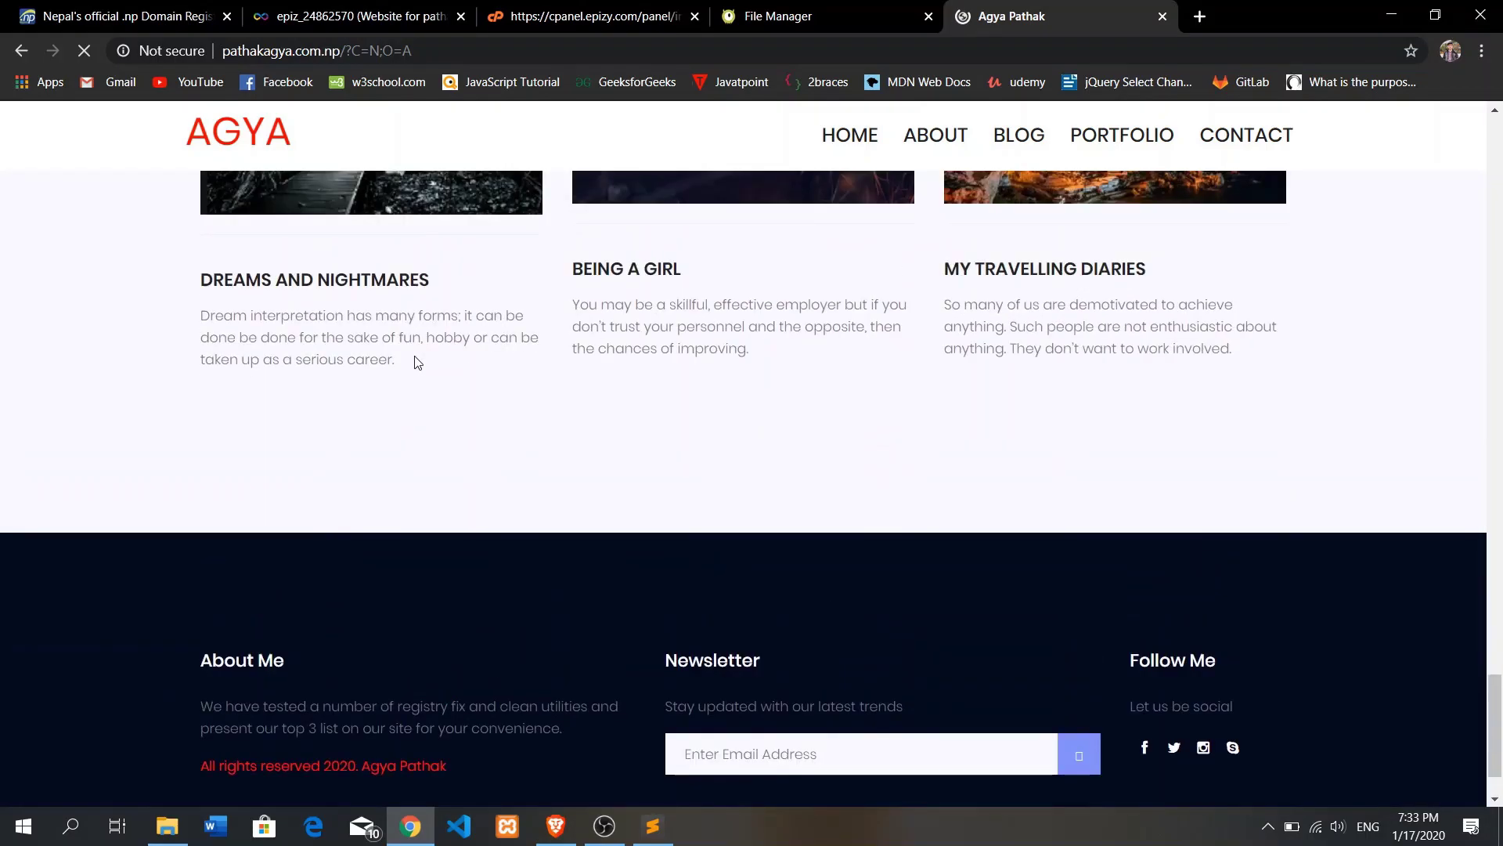
pyautogui.scroll(20, 415, 362)
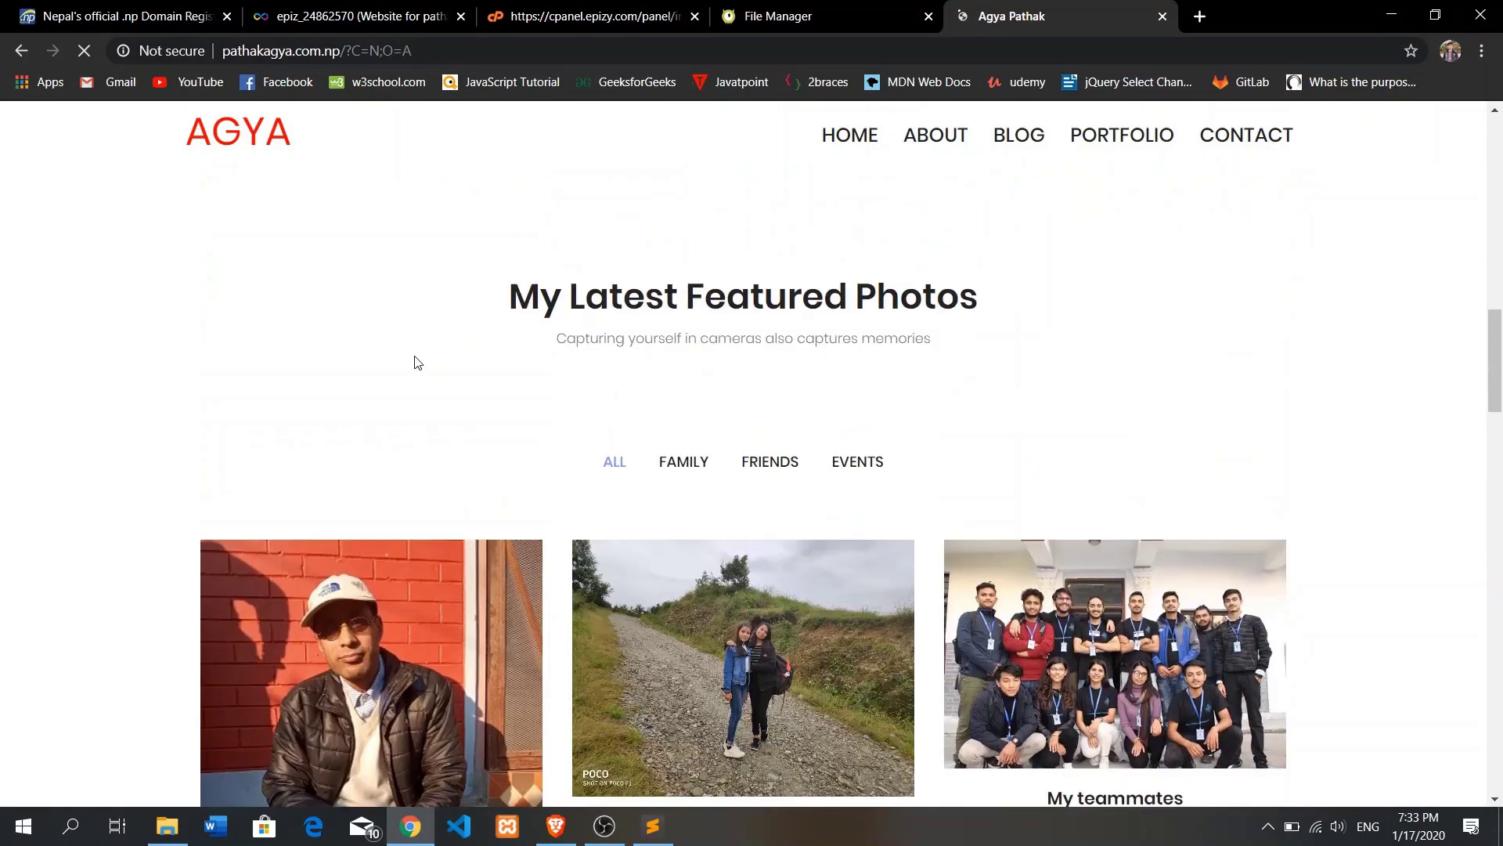
pyautogui.scroll(1, 415, 361)
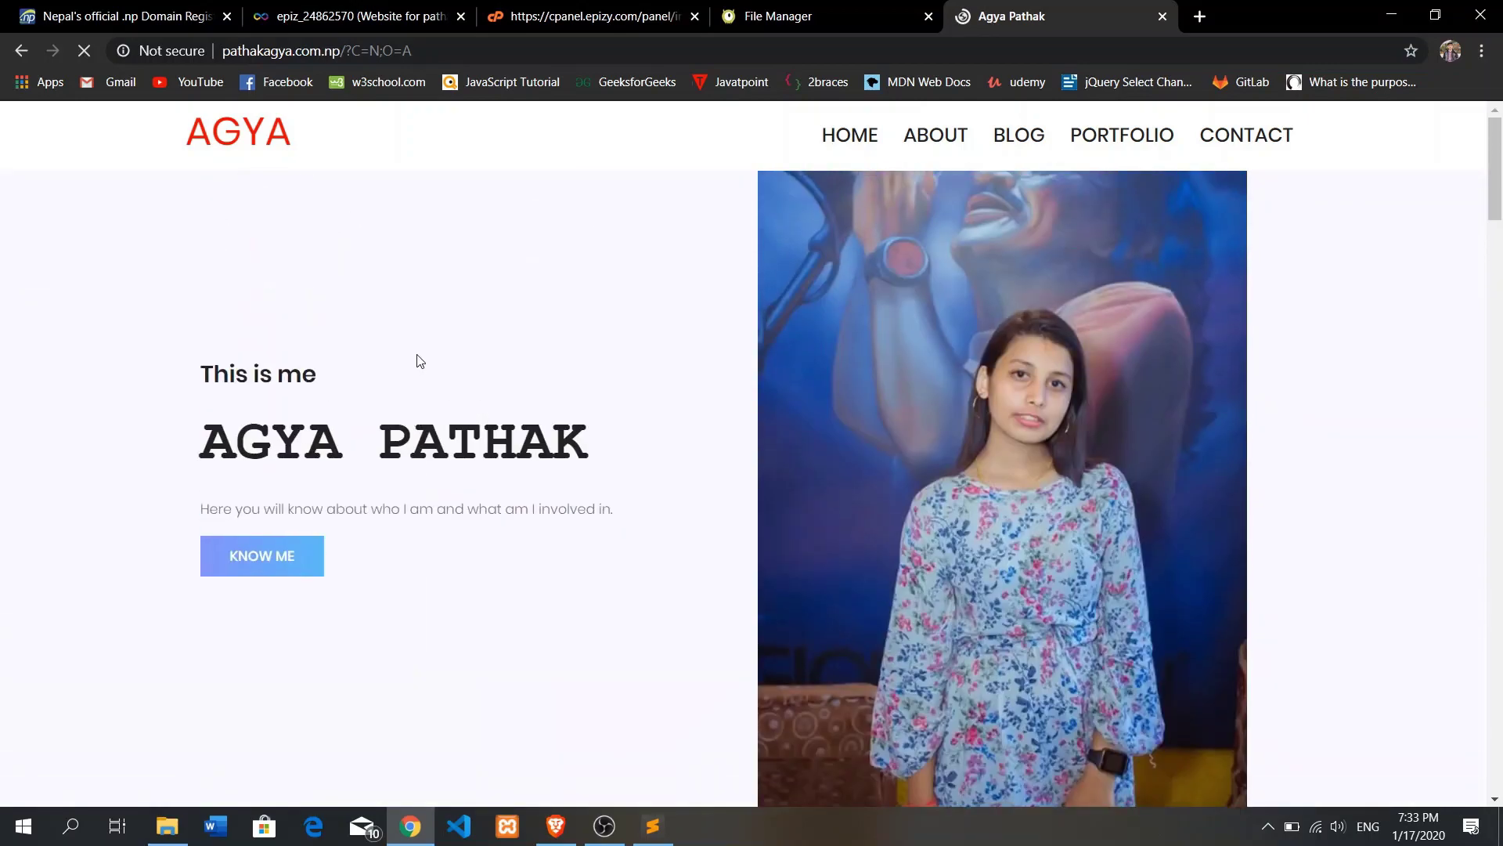
# Open the site's About page and review its details, tools and education sections.
pyautogui.click(926, 139)
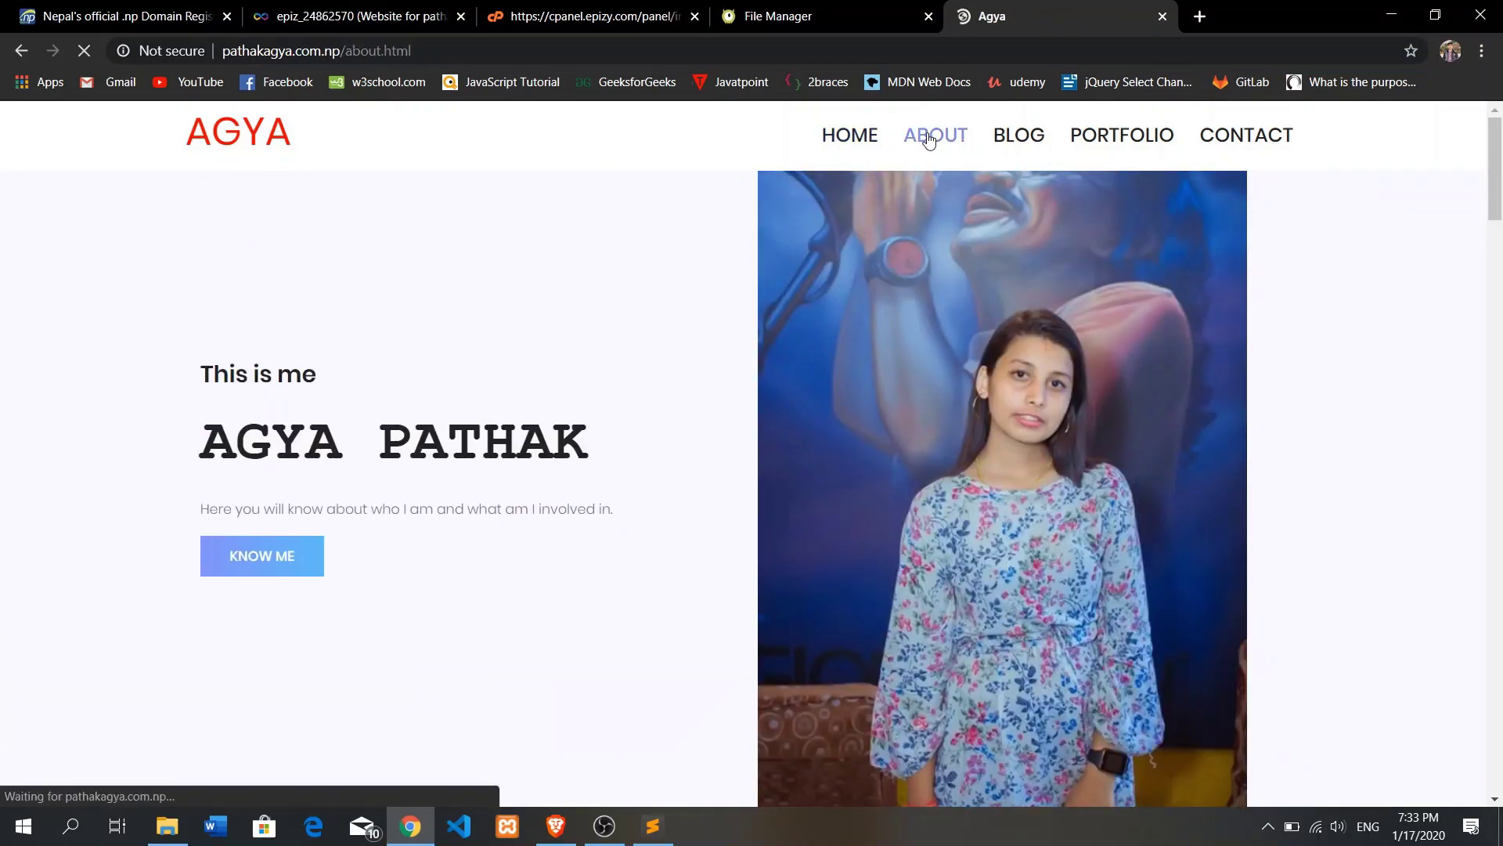
pyautogui.scroll(-1, 813, 335)
pyautogui.scroll(-10, 814, 338)
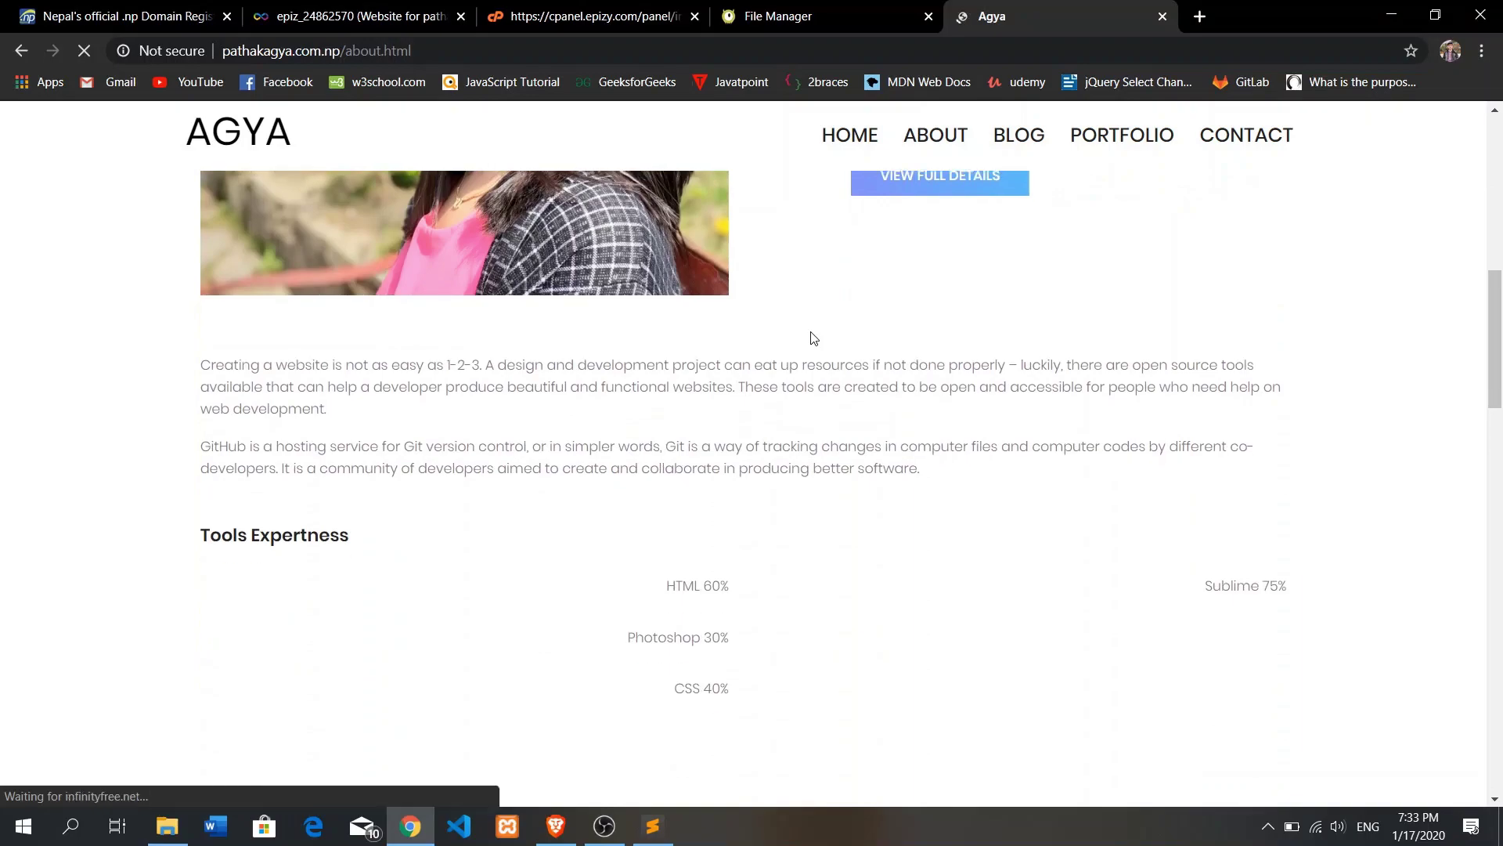
pyautogui.scroll(-5, 814, 338)
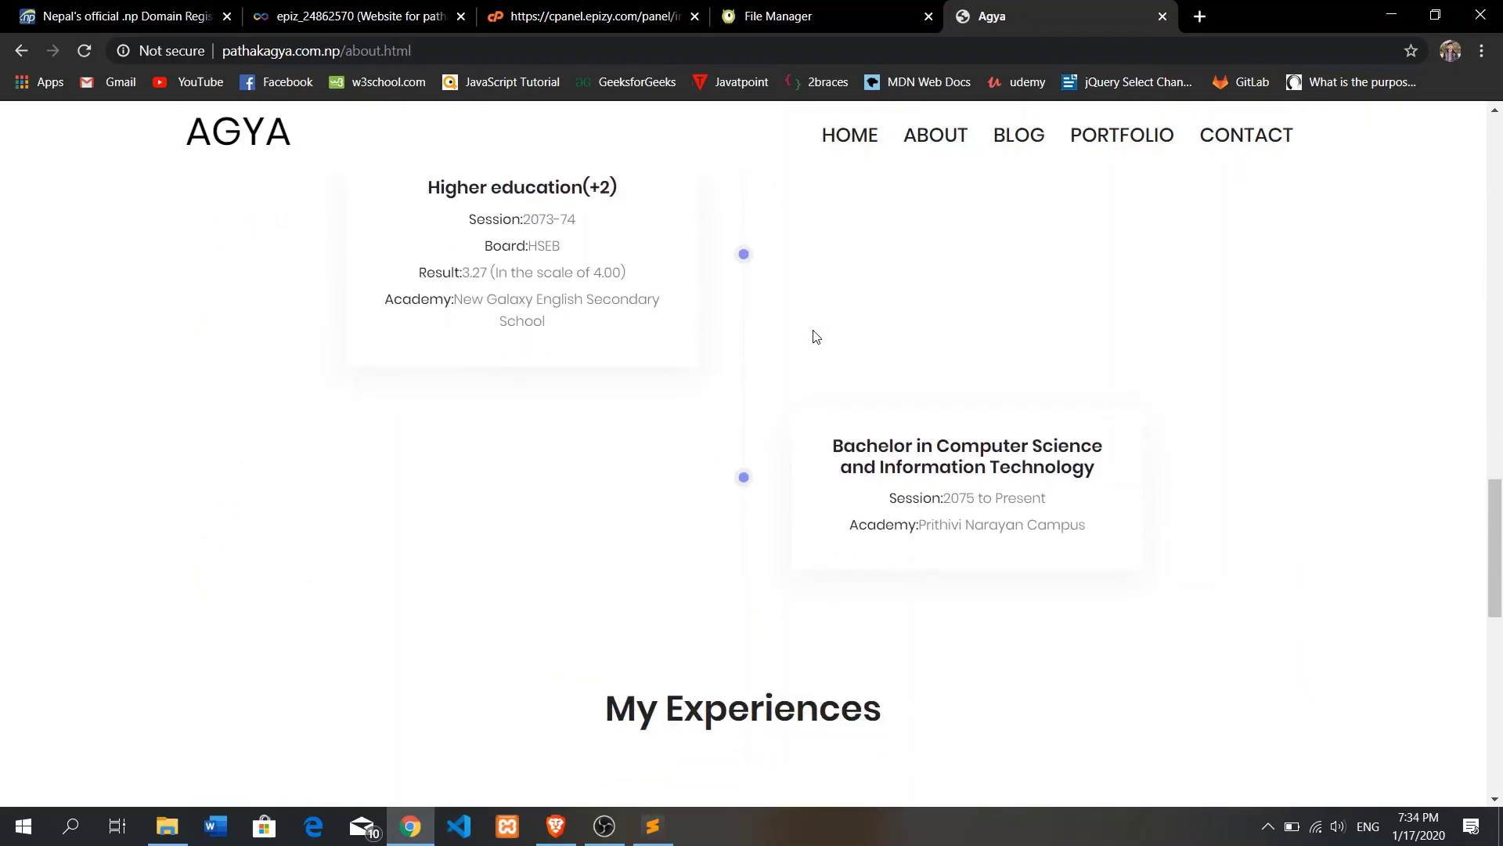
# Open the site's Blog page and check its posts, images and sidebar.
pyautogui.click(1018, 148)
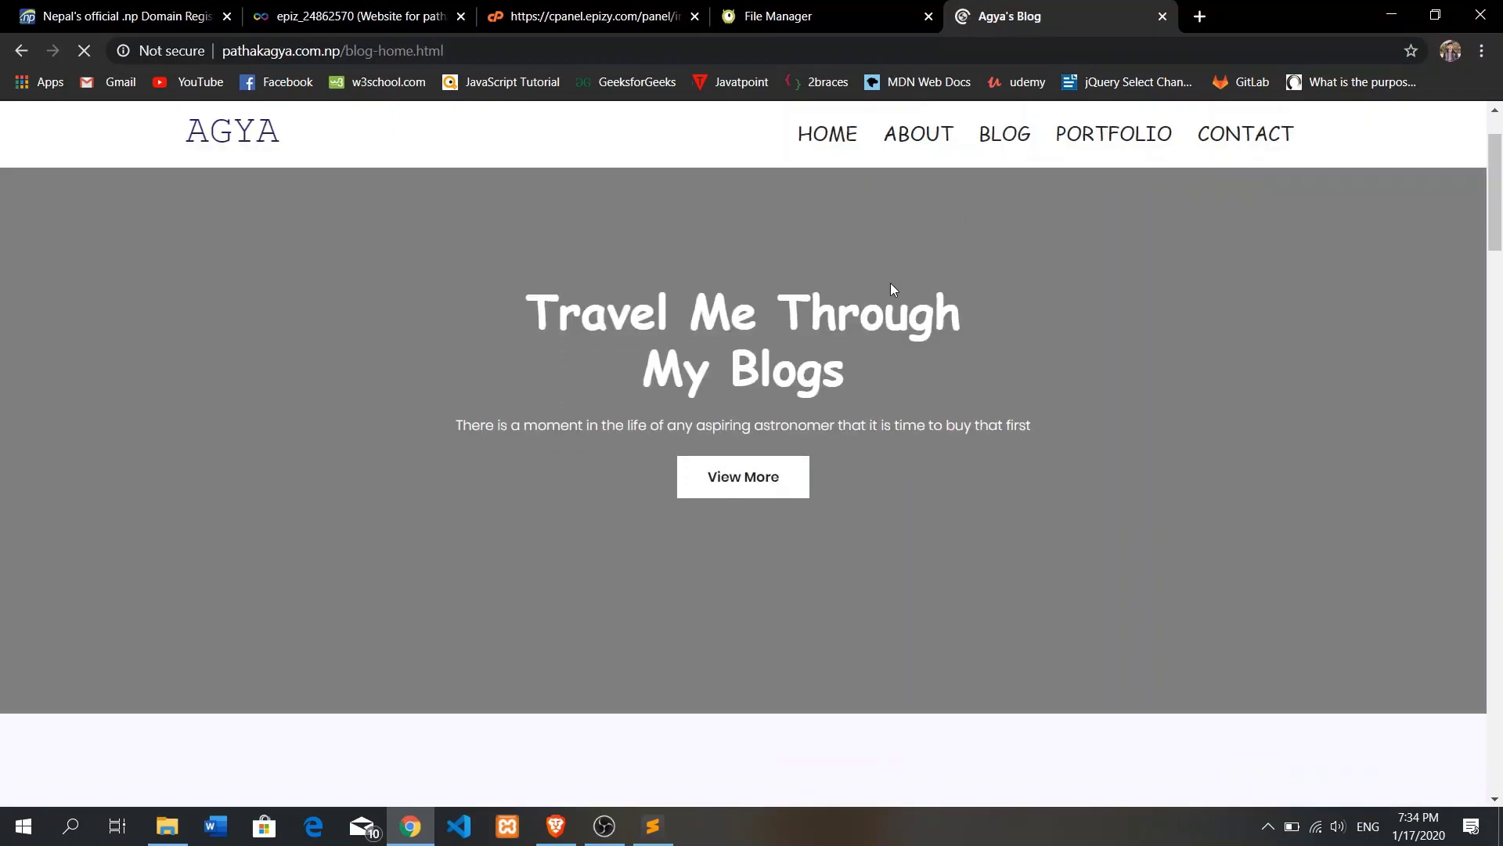
pyautogui.scroll(-5, 892, 286)
pyautogui.scroll(-5, 893, 290)
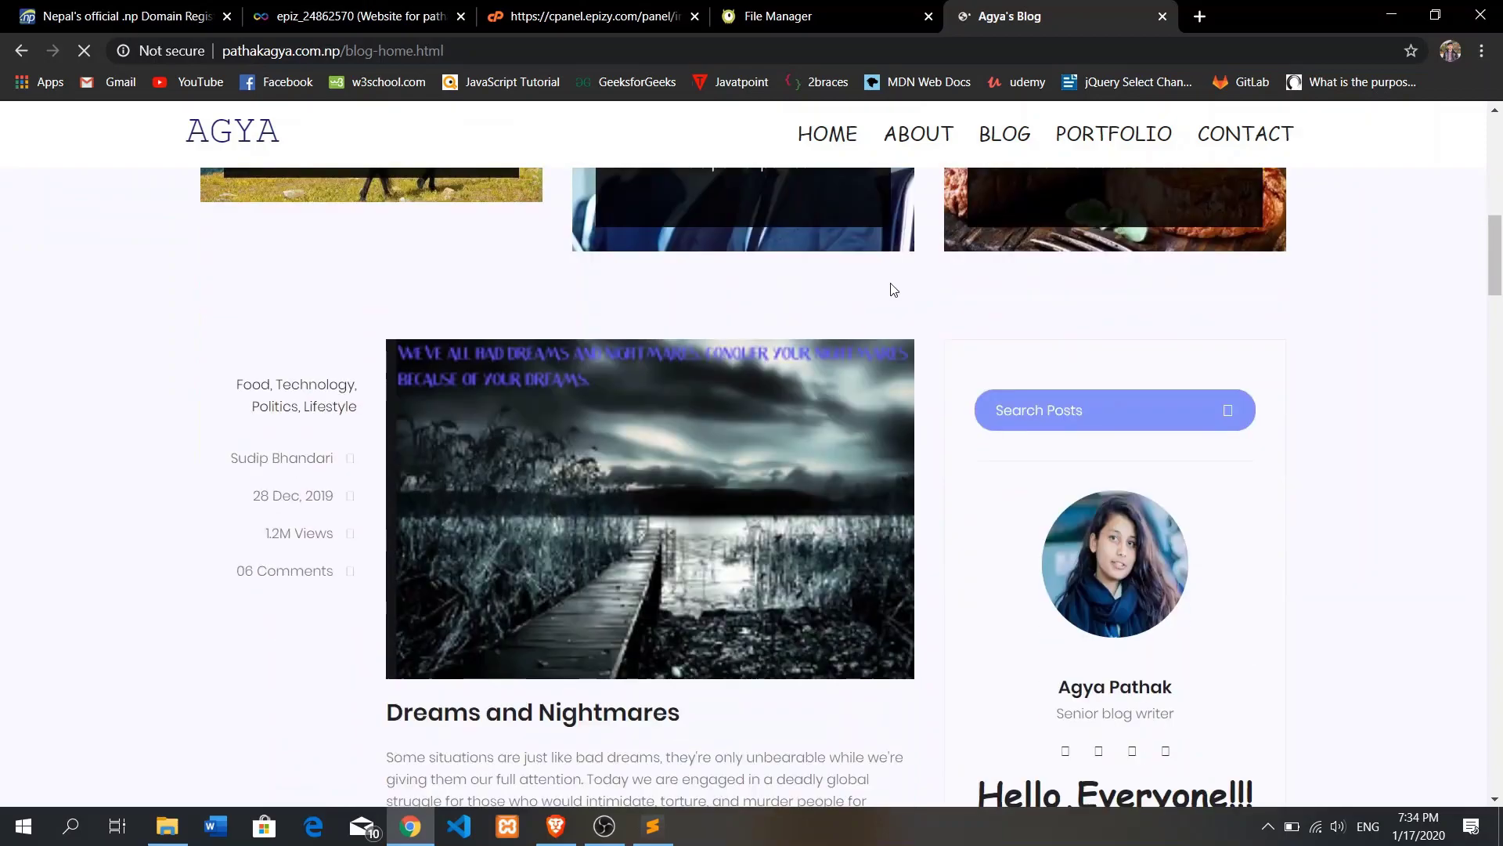
pyautogui.scroll(4, 894, 289)
pyautogui.scroll(-3, 894, 290)
pyautogui.scroll(-6, 892, 291)
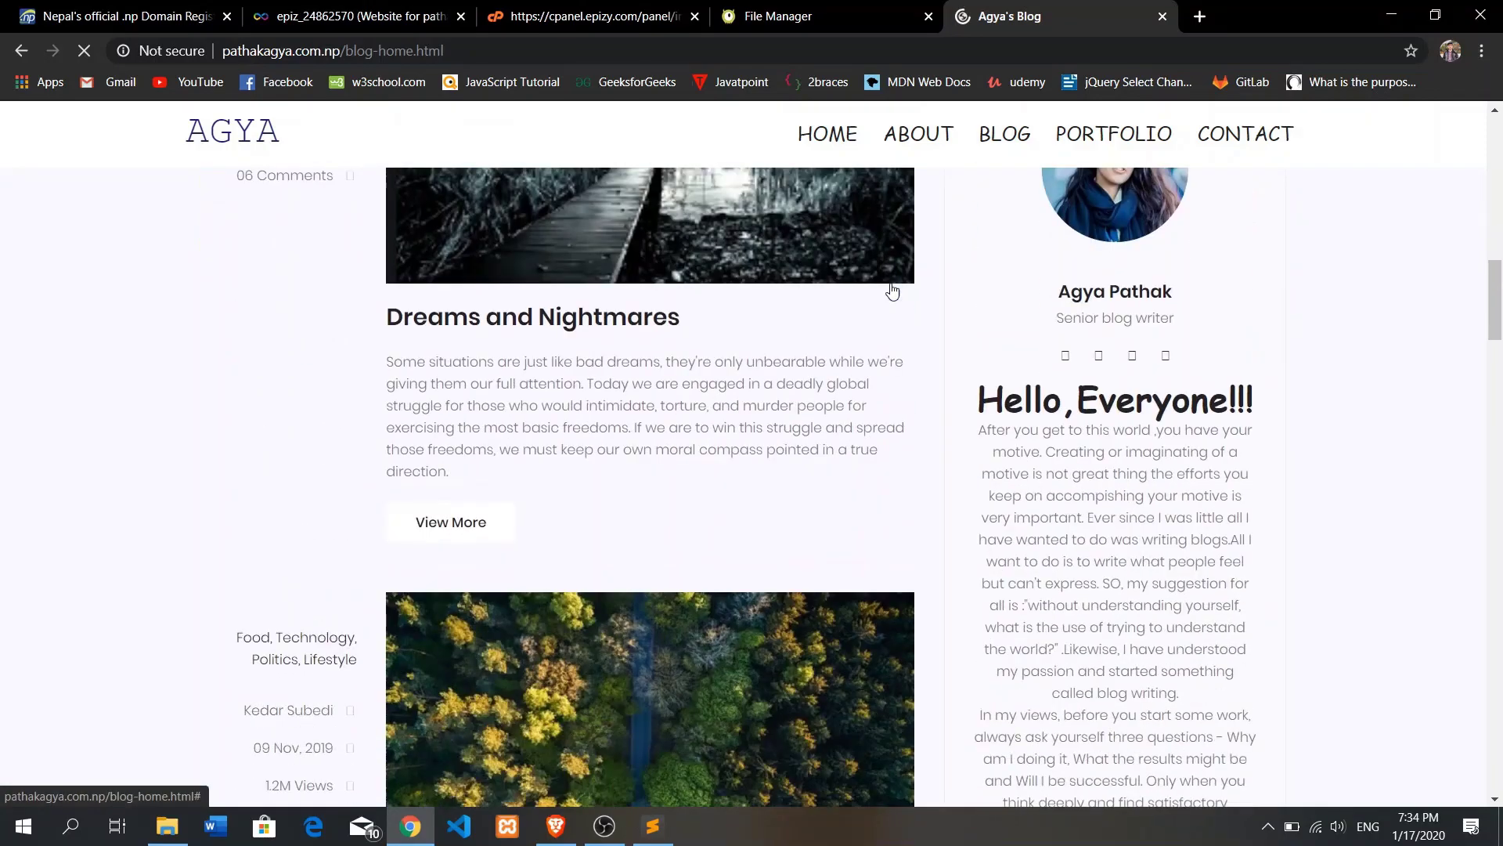
pyautogui.scroll(-5, 892, 289)
pyautogui.scroll(-8, 890, 289)
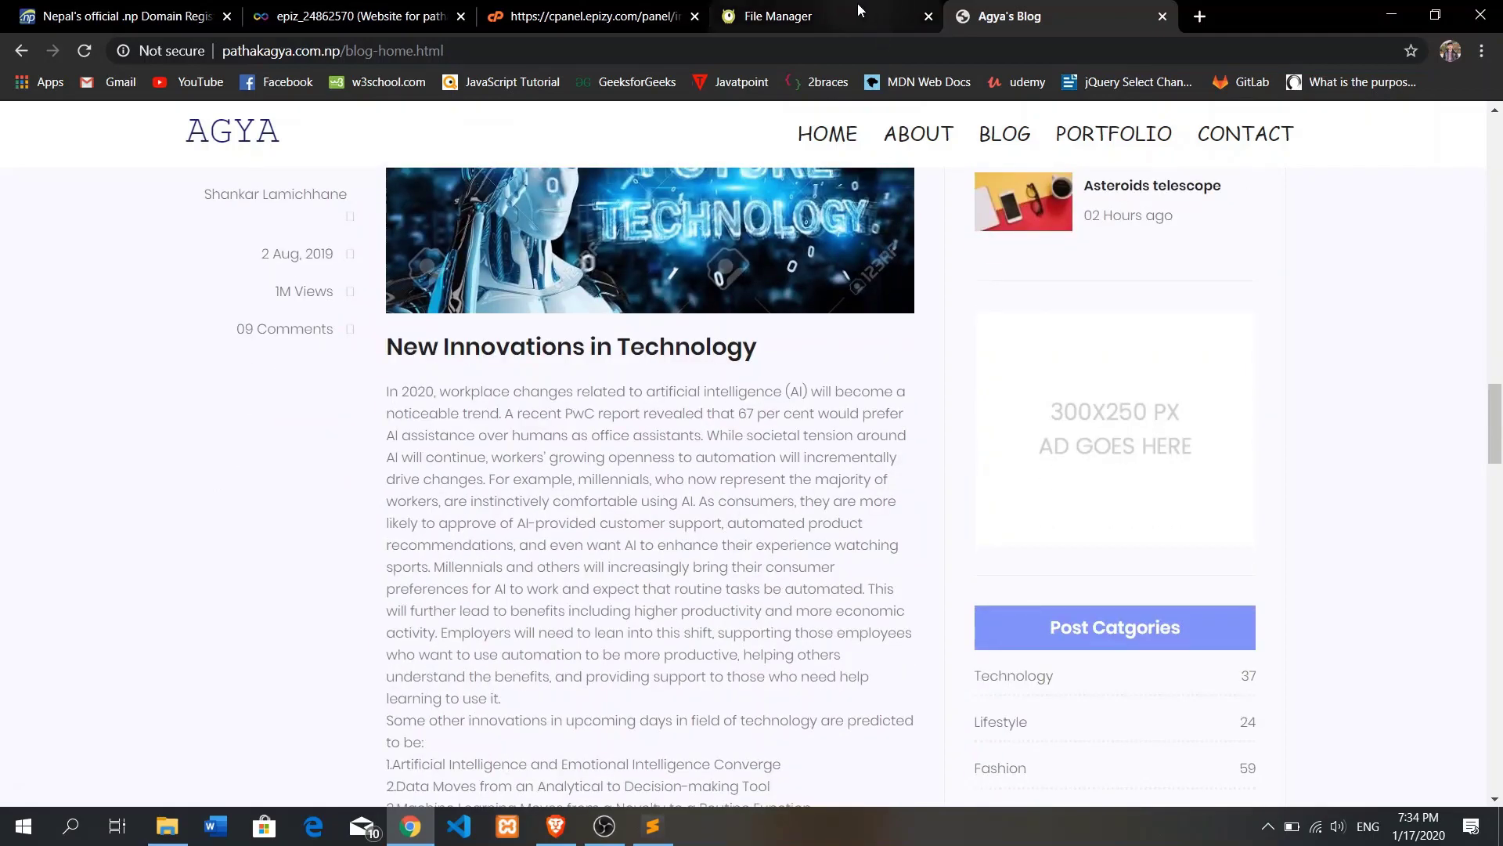
# Upload the js folder from the Desktop portfolio folder into htdocs in the File Manager.
pyautogui.click(830, 16)
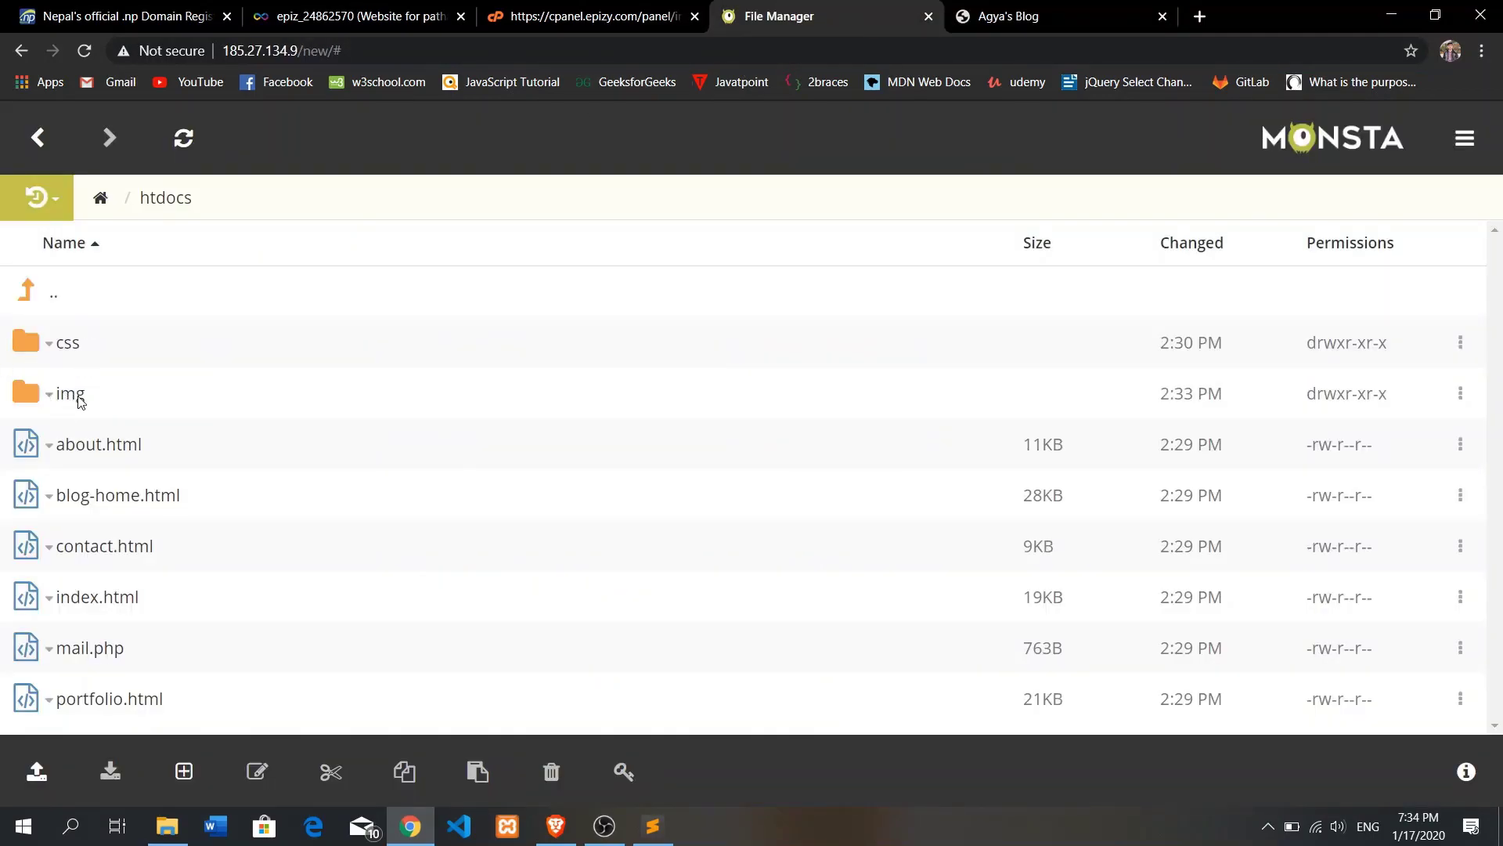
pyautogui.click(31, 773)
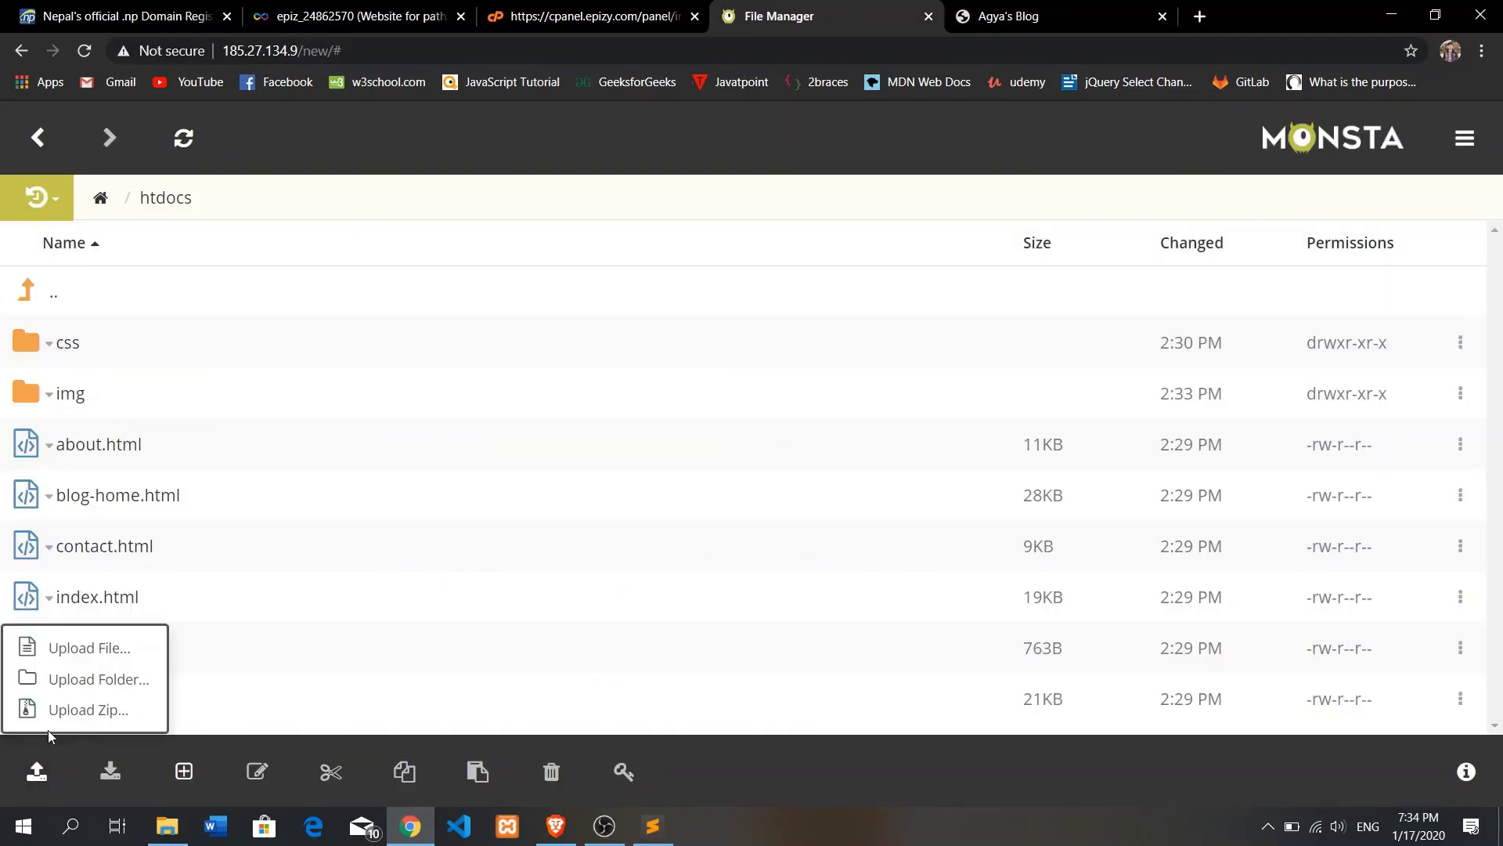
pyautogui.click(82, 679)
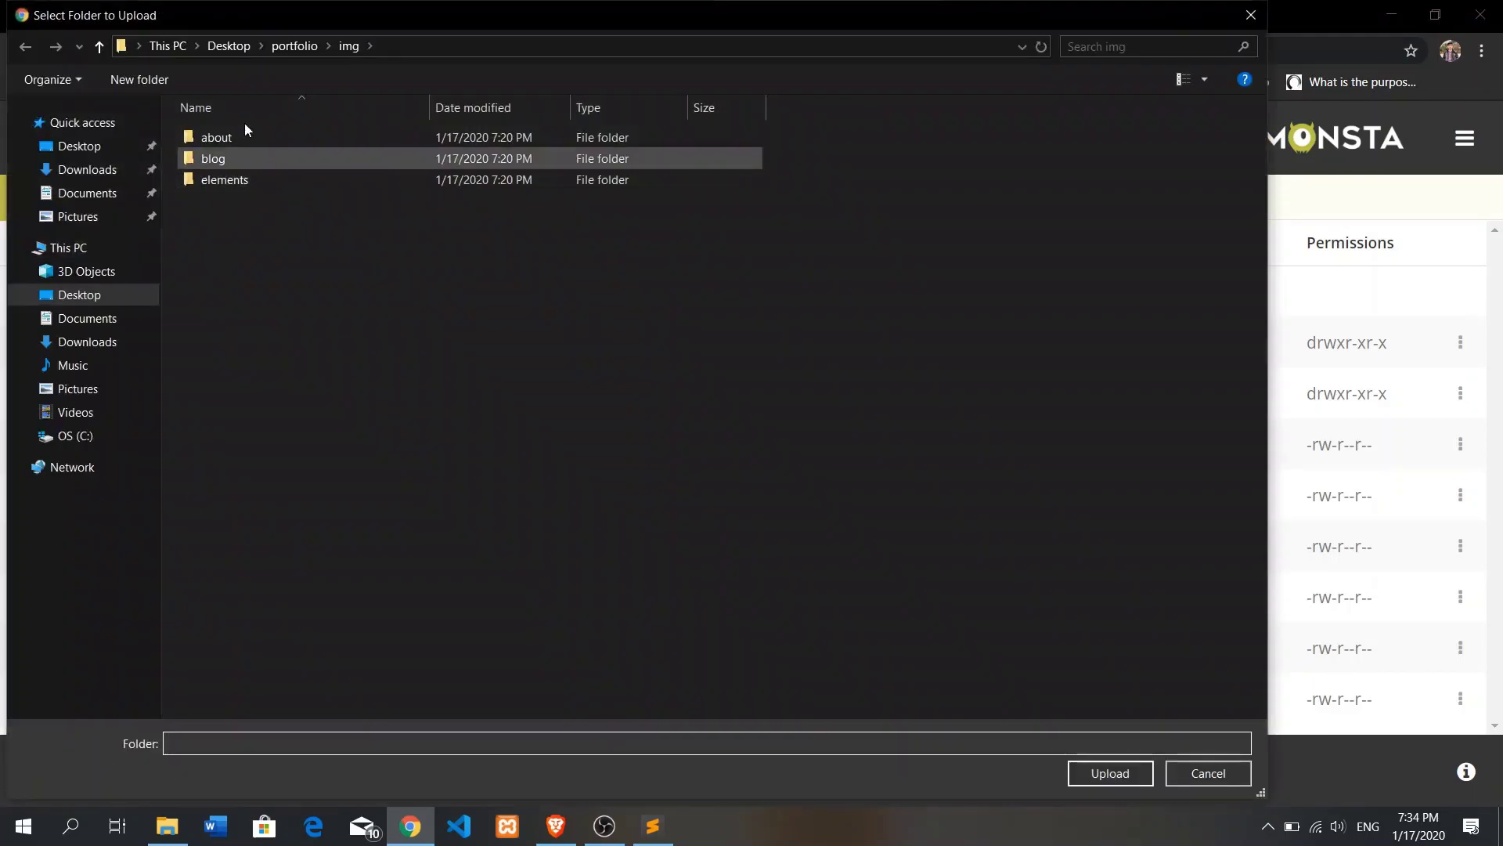
pyautogui.click(297, 47)
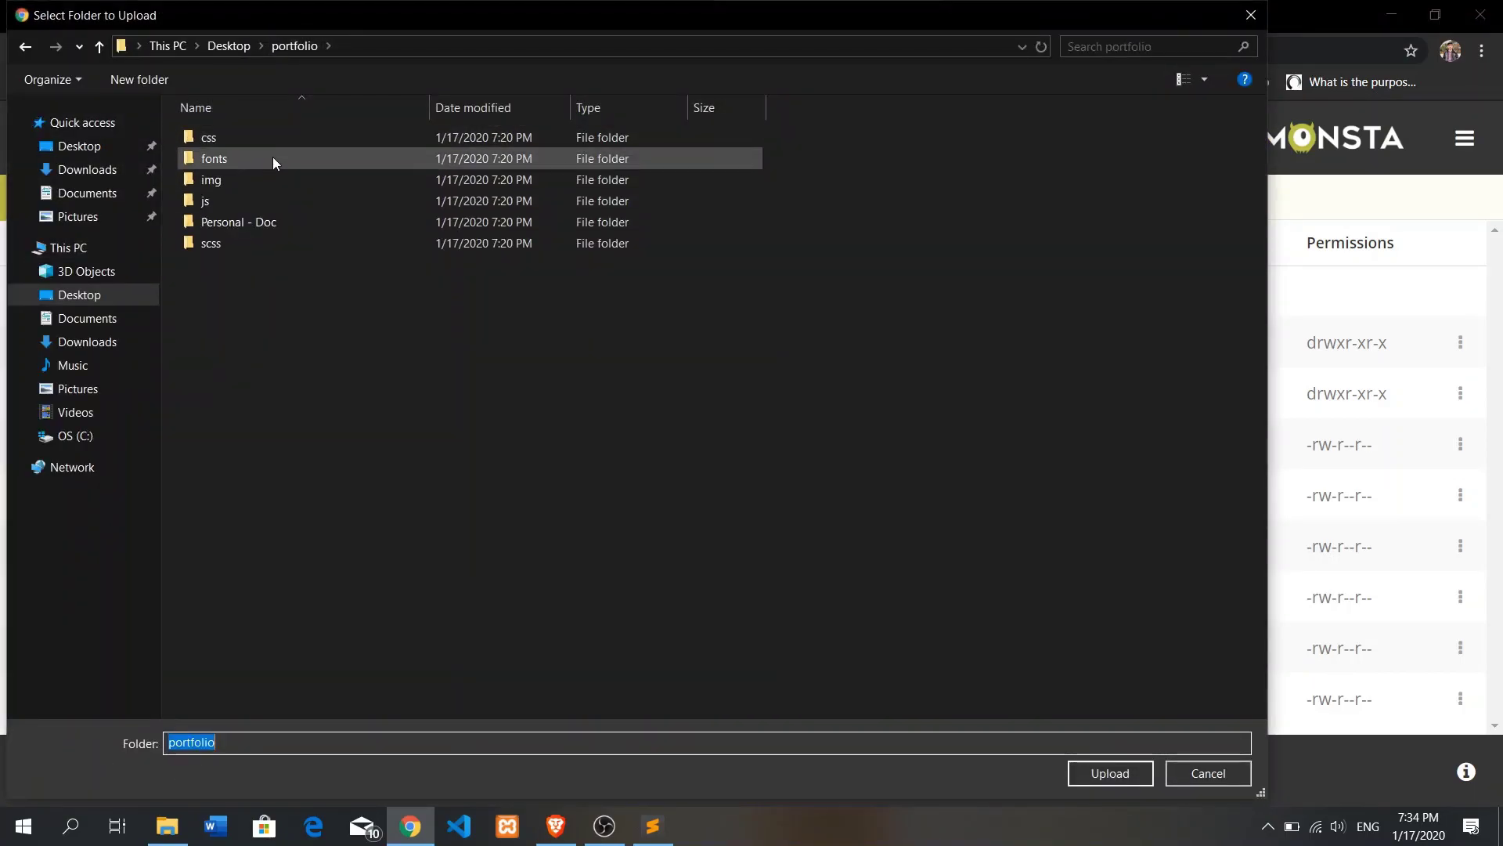
pyautogui.click(271, 199)
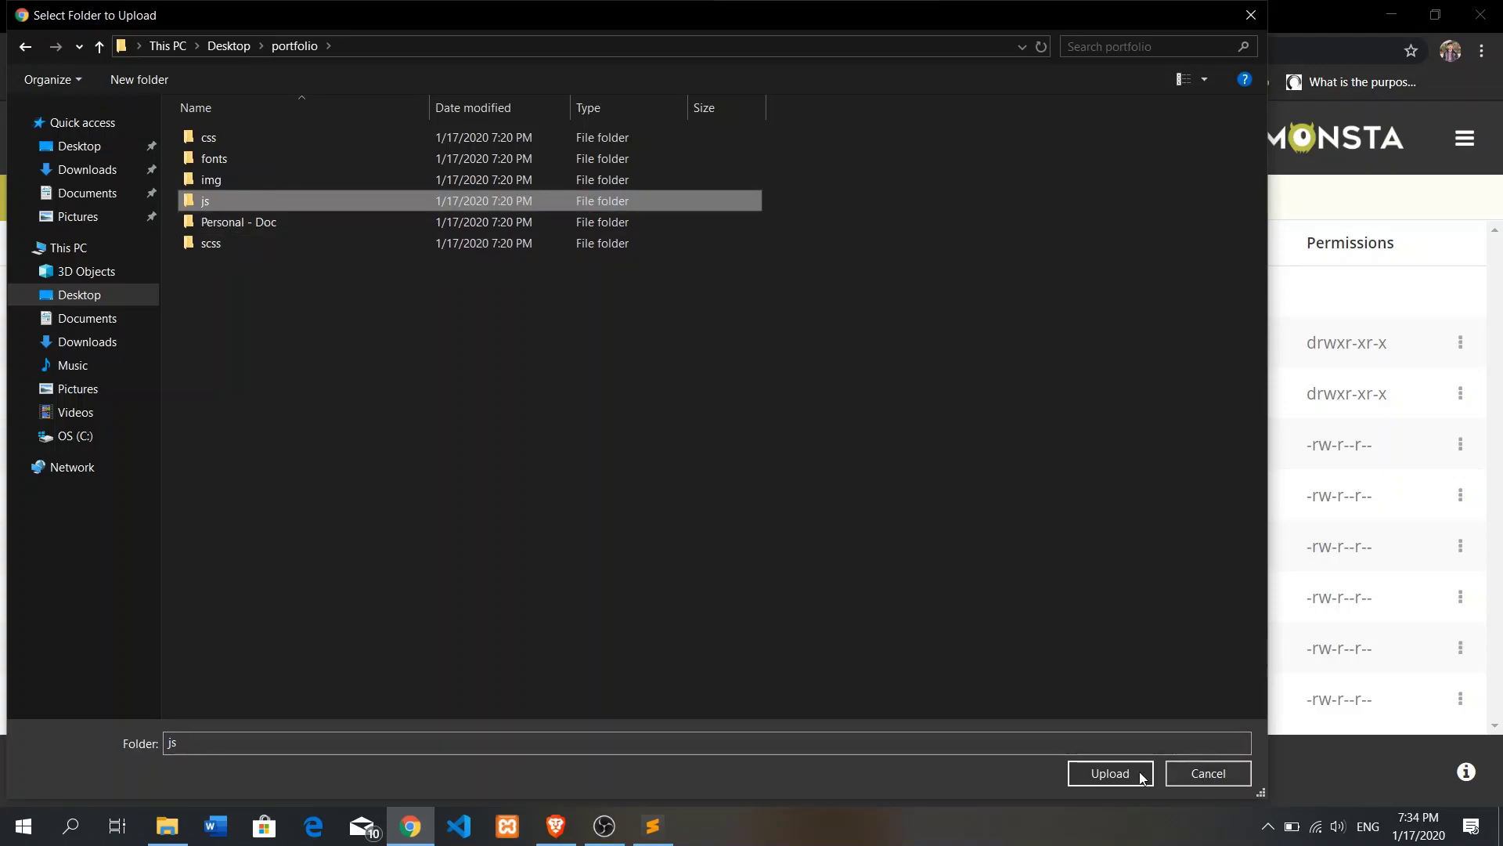
pyautogui.click(1111, 773)
pyautogui.click(840, 162)
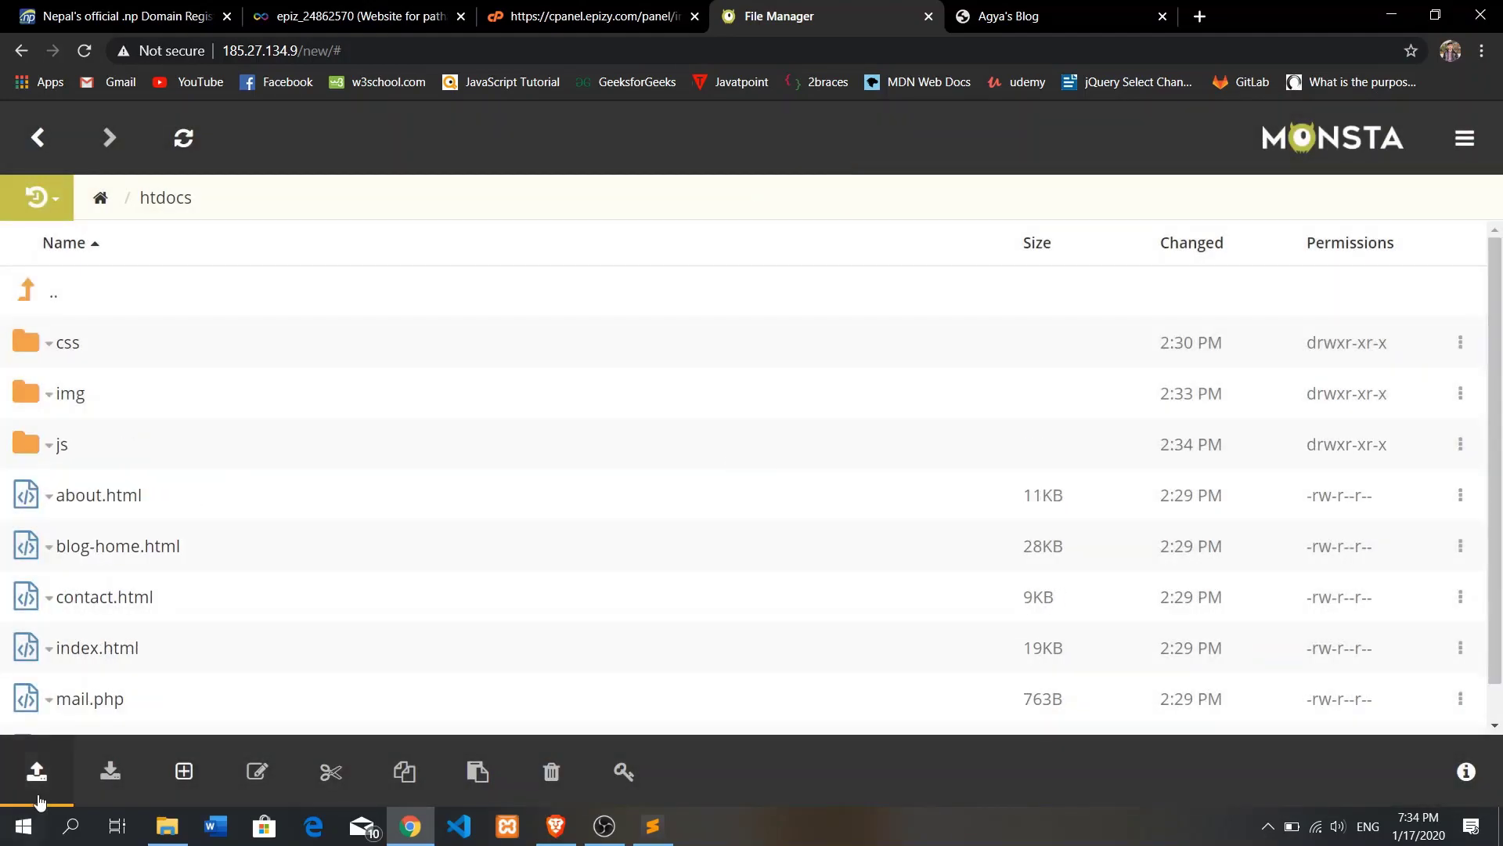
# Reload the live Blog page and look through its posts and category images up to the header banner.
pyautogui.click(1038, 10)
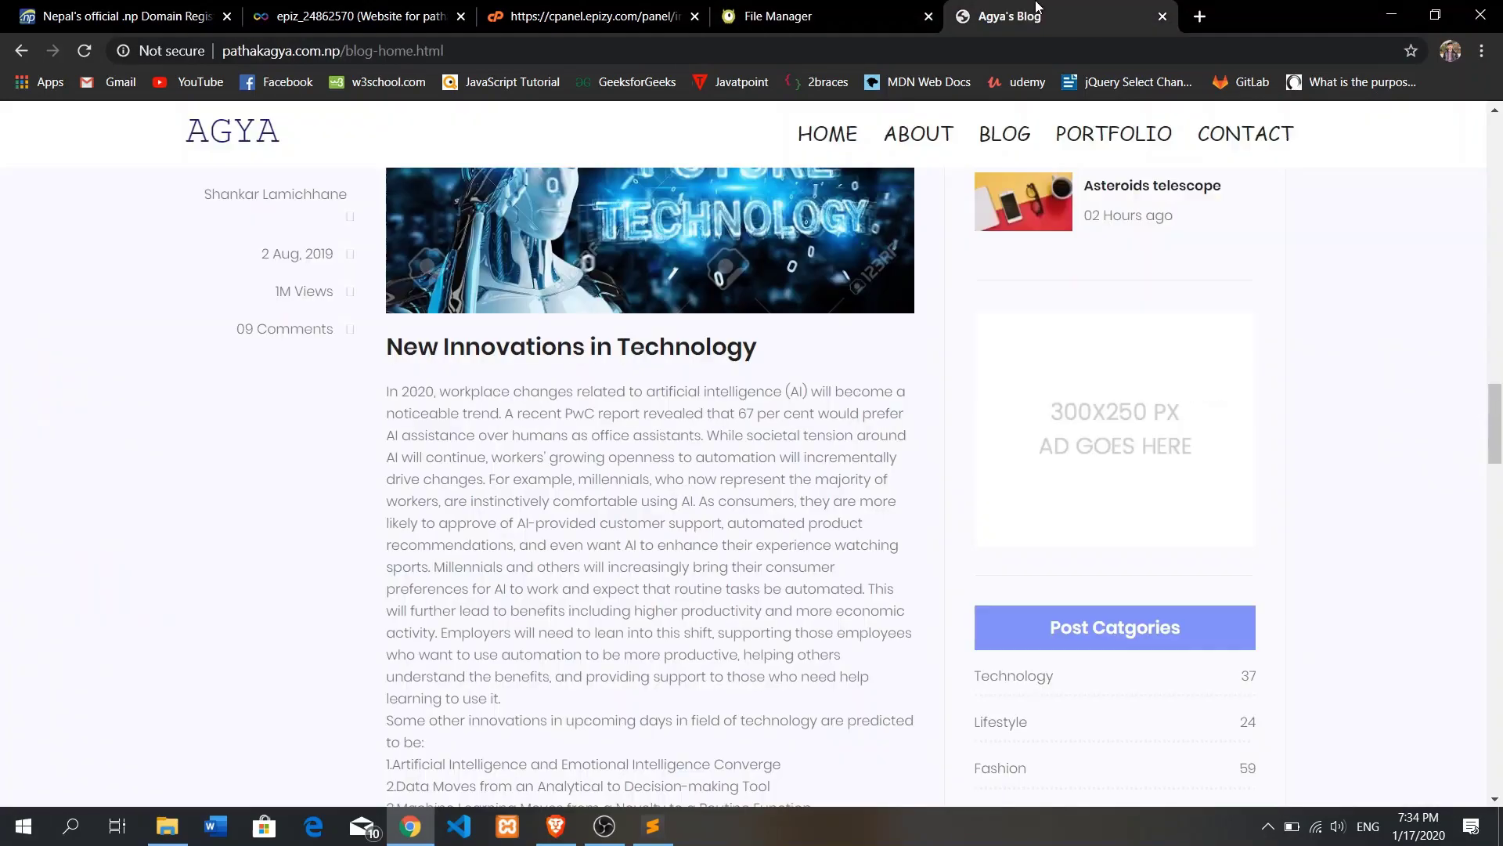
pyautogui.click(95, 58)
pyautogui.scroll(4, 645, 260)
pyautogui.scroll(6, 645, 263)
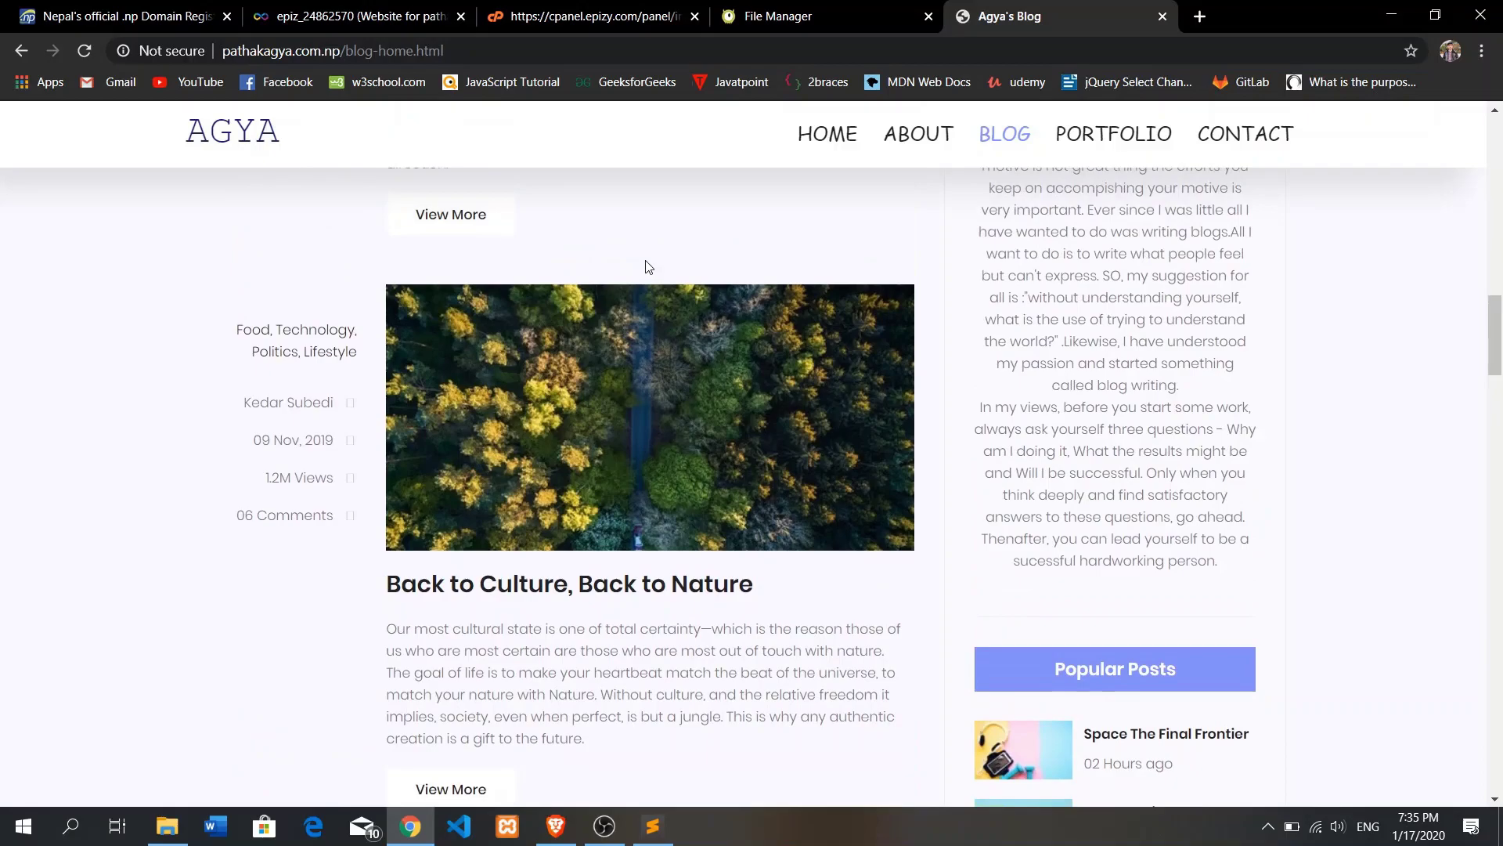
pyautogui.scroll(14, 646, 266)
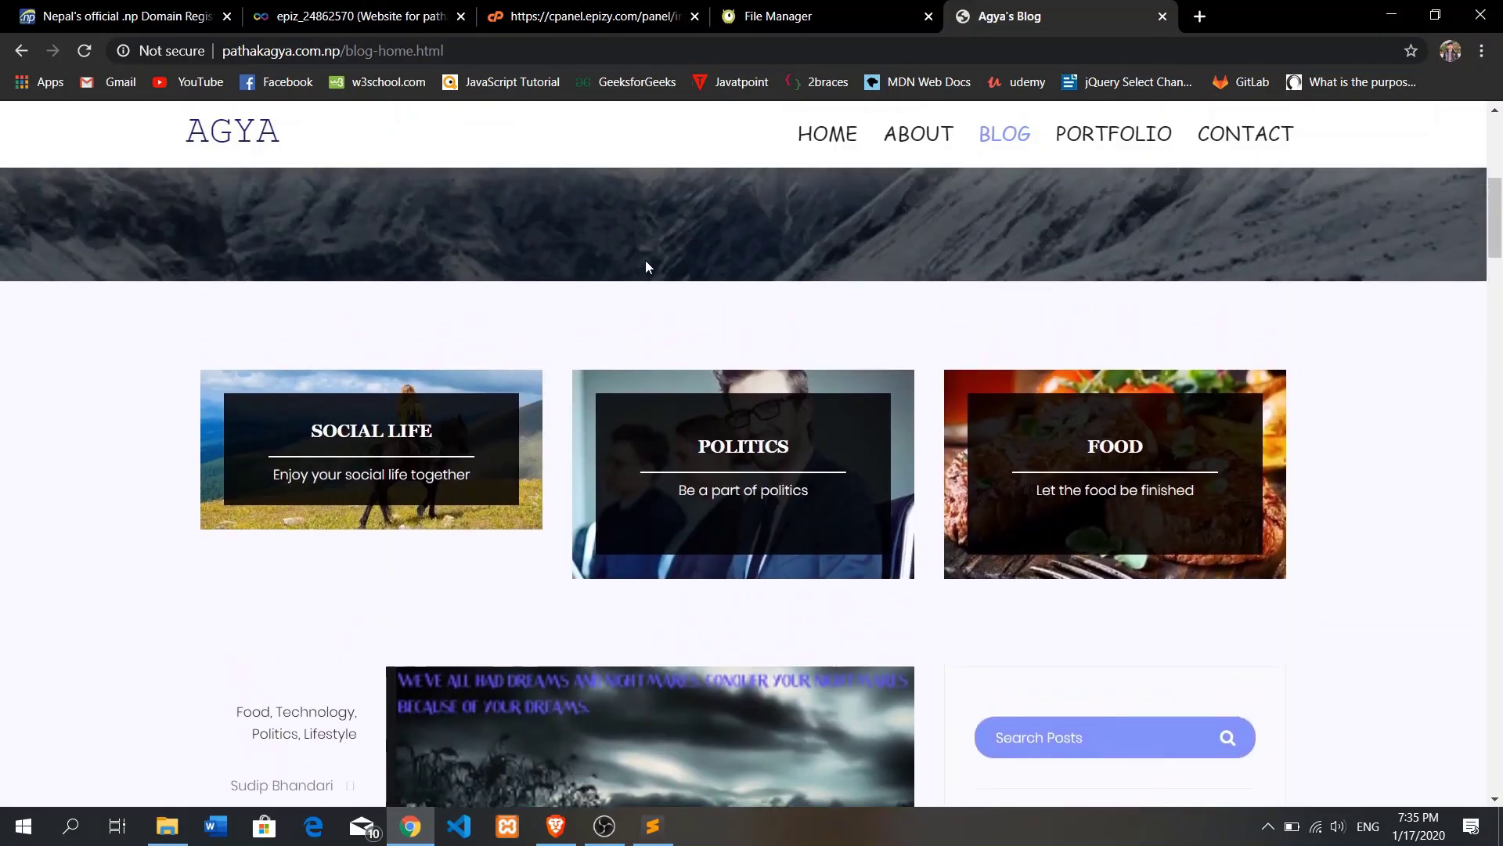
pyautogui.scroll(6, 645, 266)
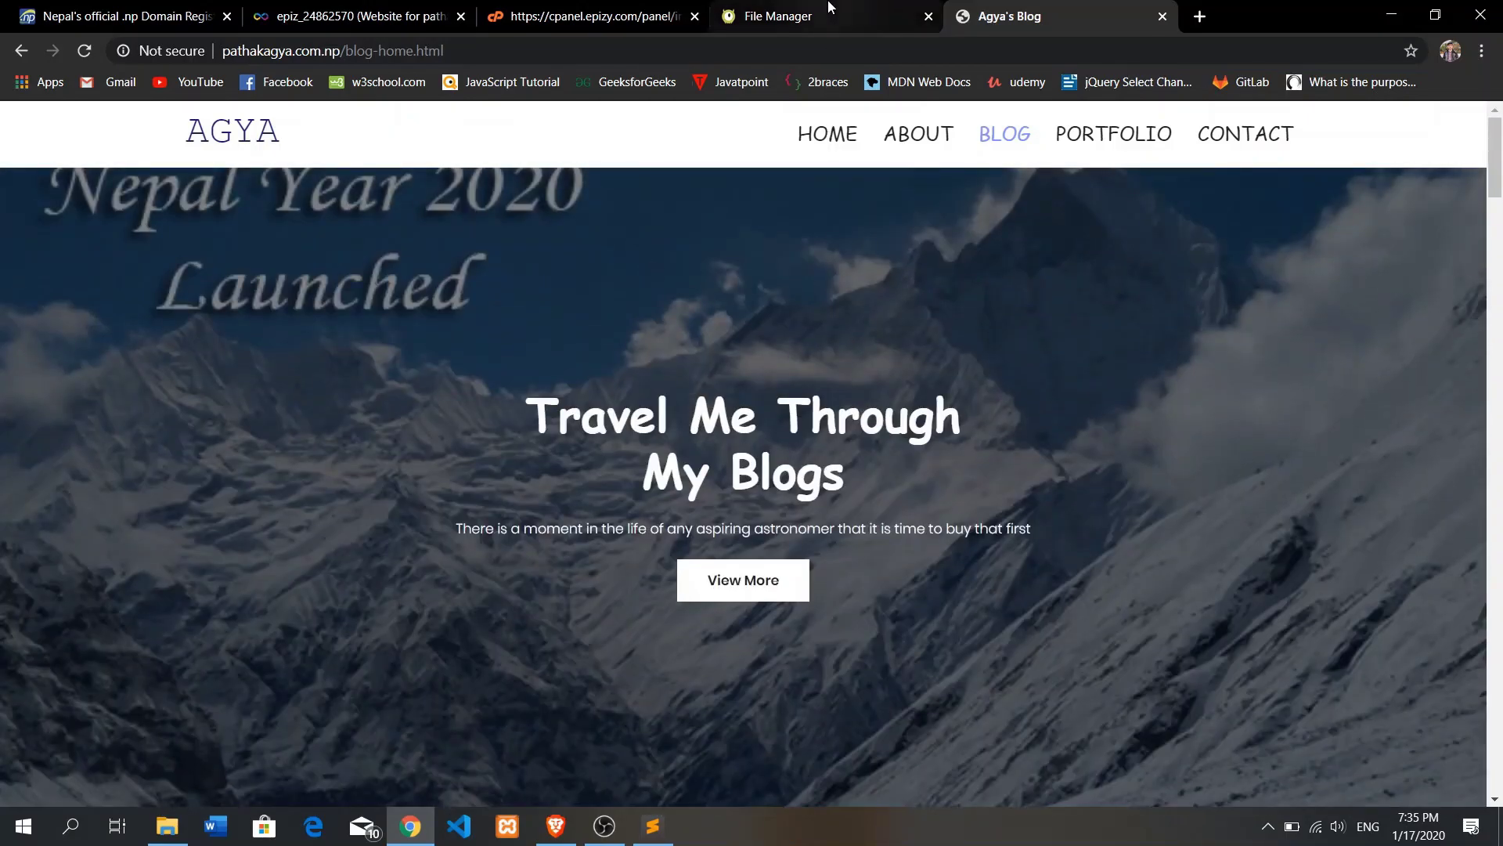
# Upload the Personal - Doc folder from the Desktop portfolio folder into htdocs.
pyautogui.click(830, 7)
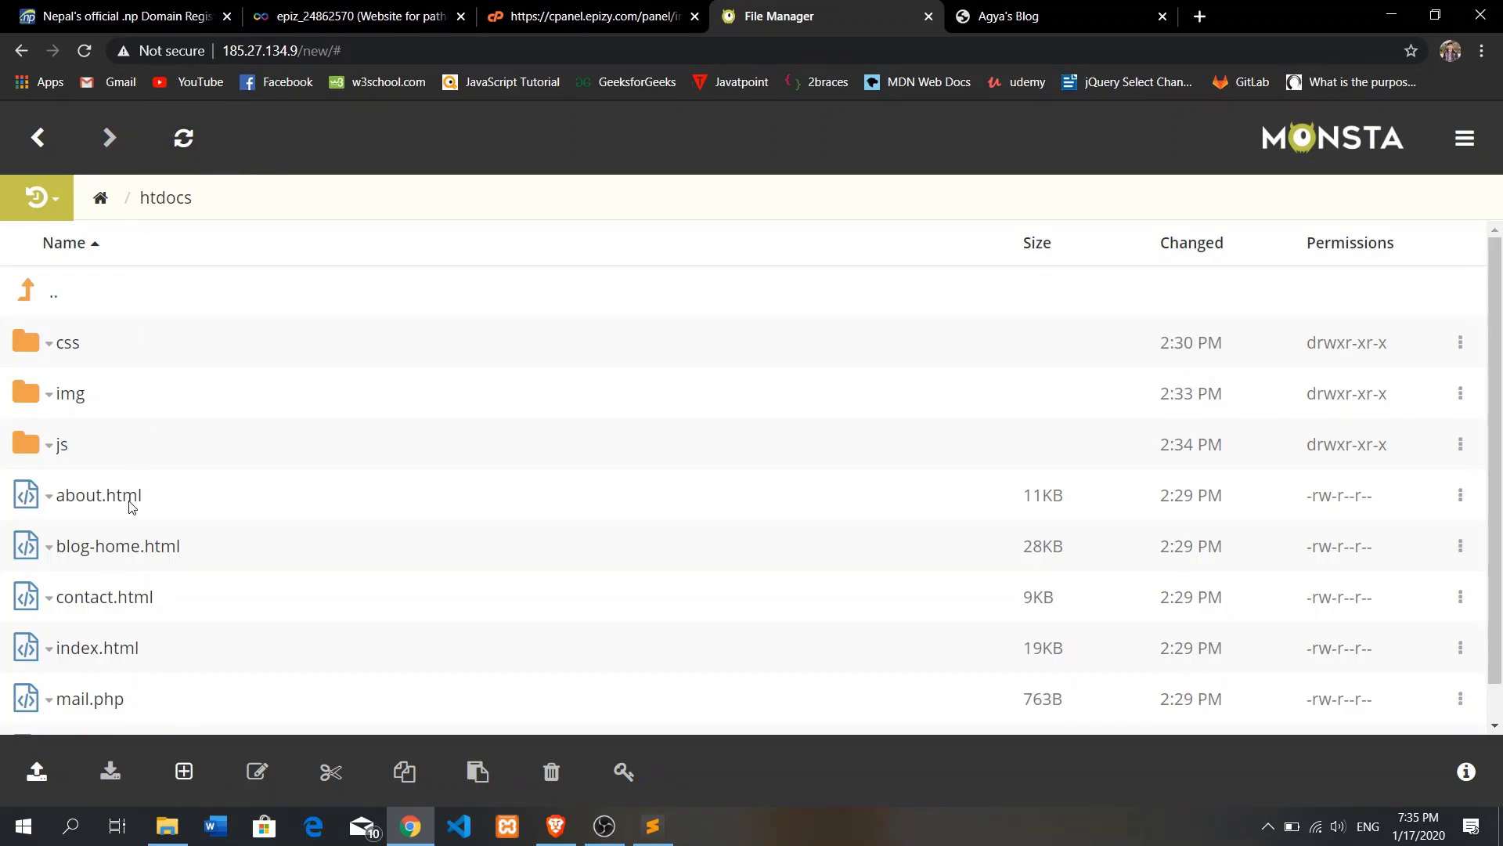
pyautogui.click(37, 771)
pyautogui.click(78, 678)
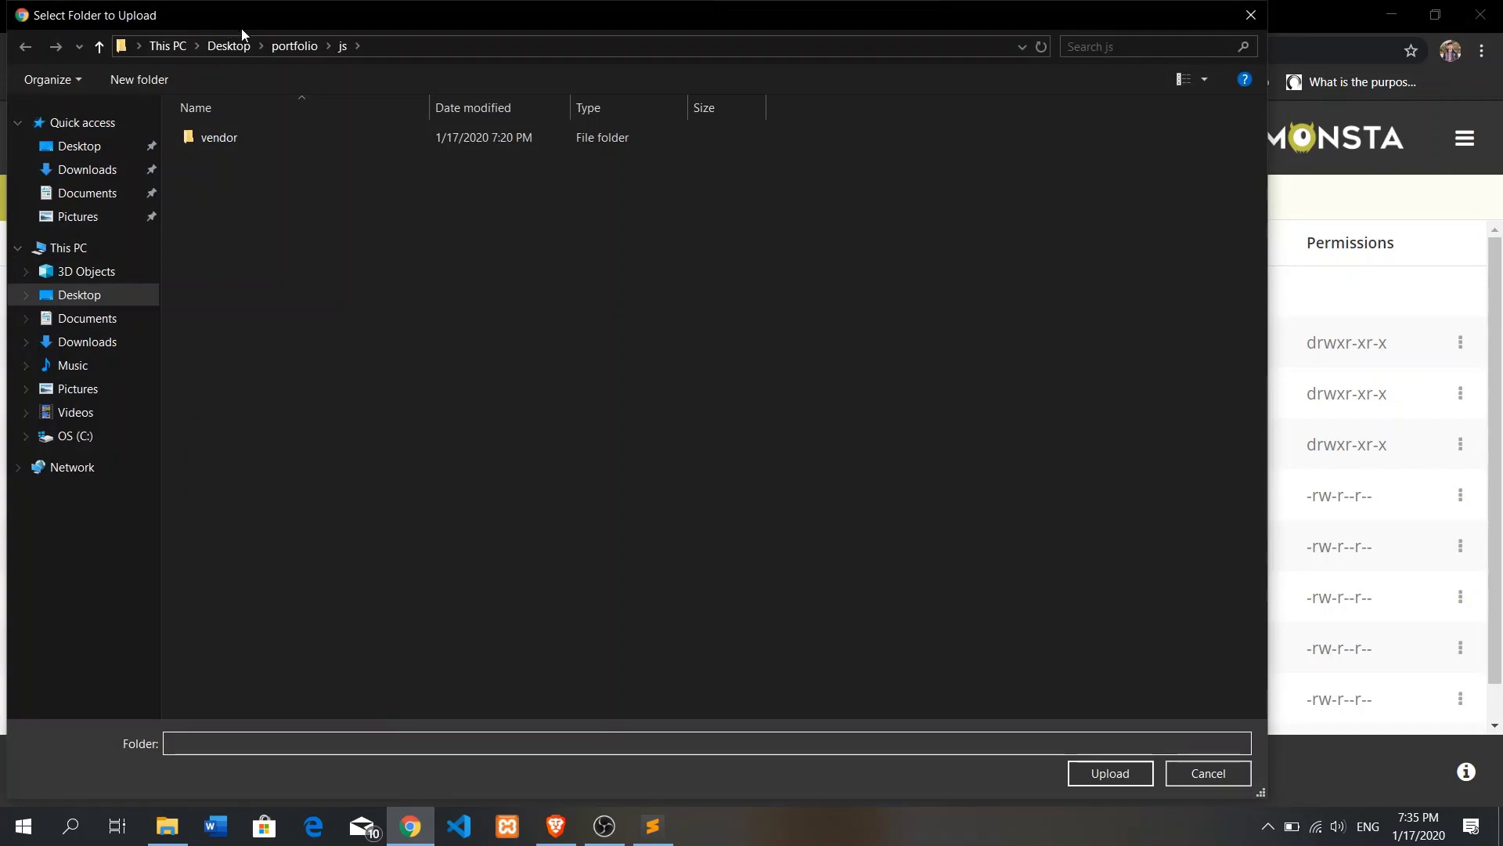
pyautogui.click(282, 46)
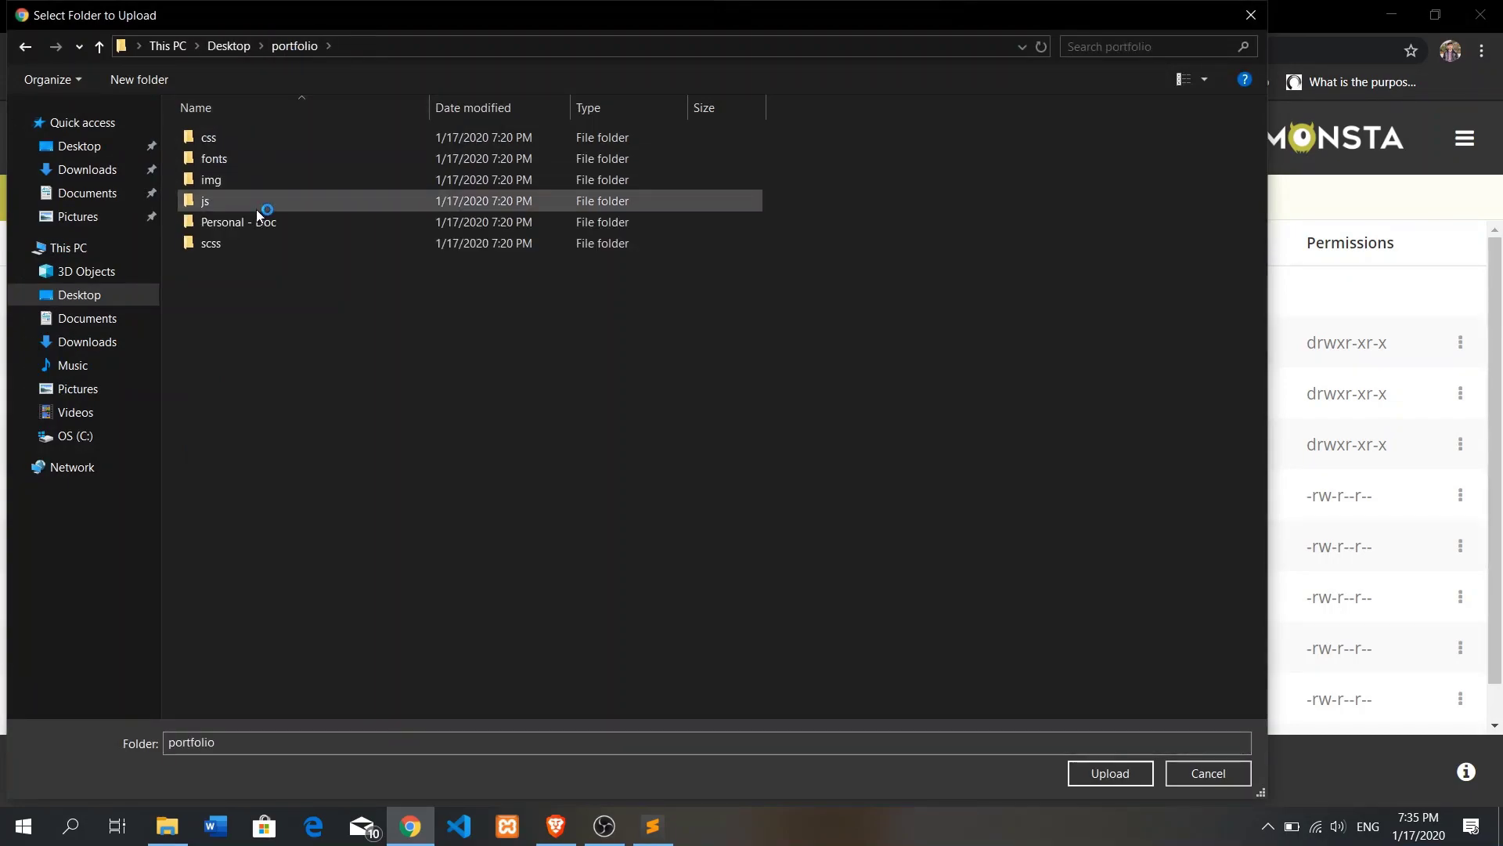
pyautogui.click(261, 222)
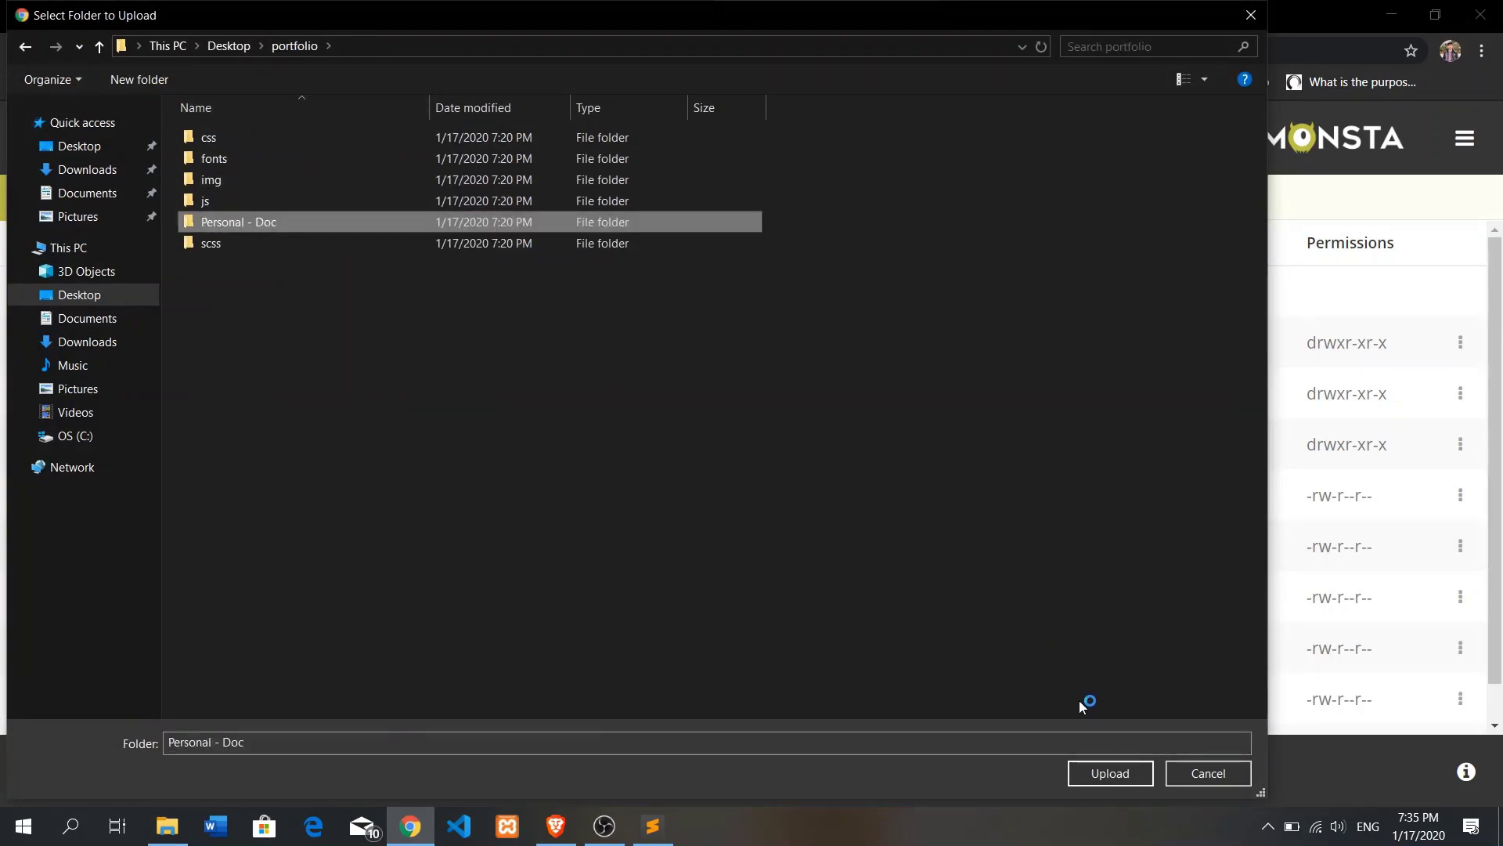
pyautogui.click(1105, 776)
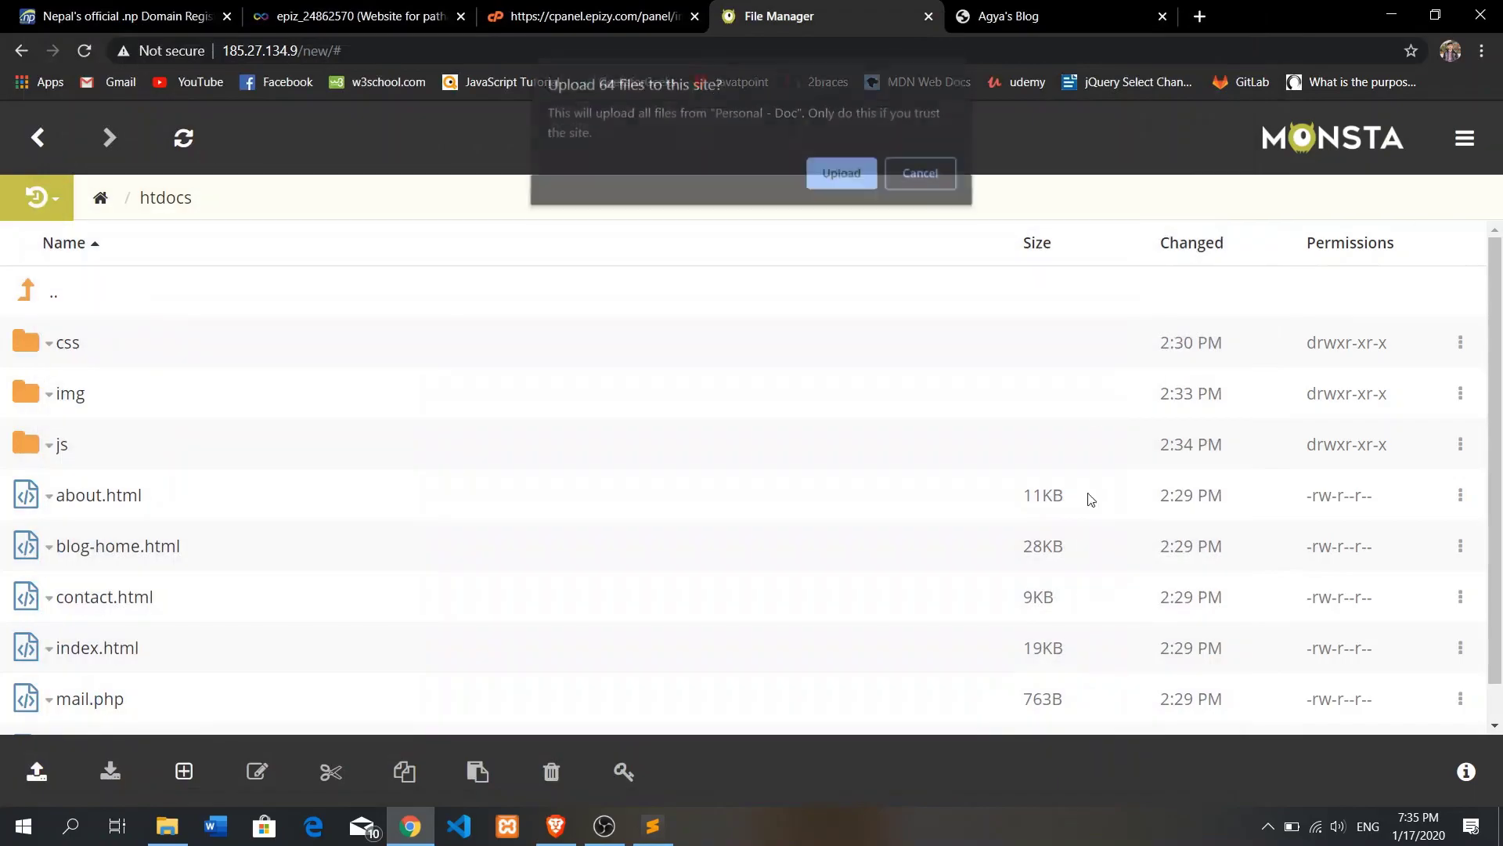
pyautogui.click(846, 192)
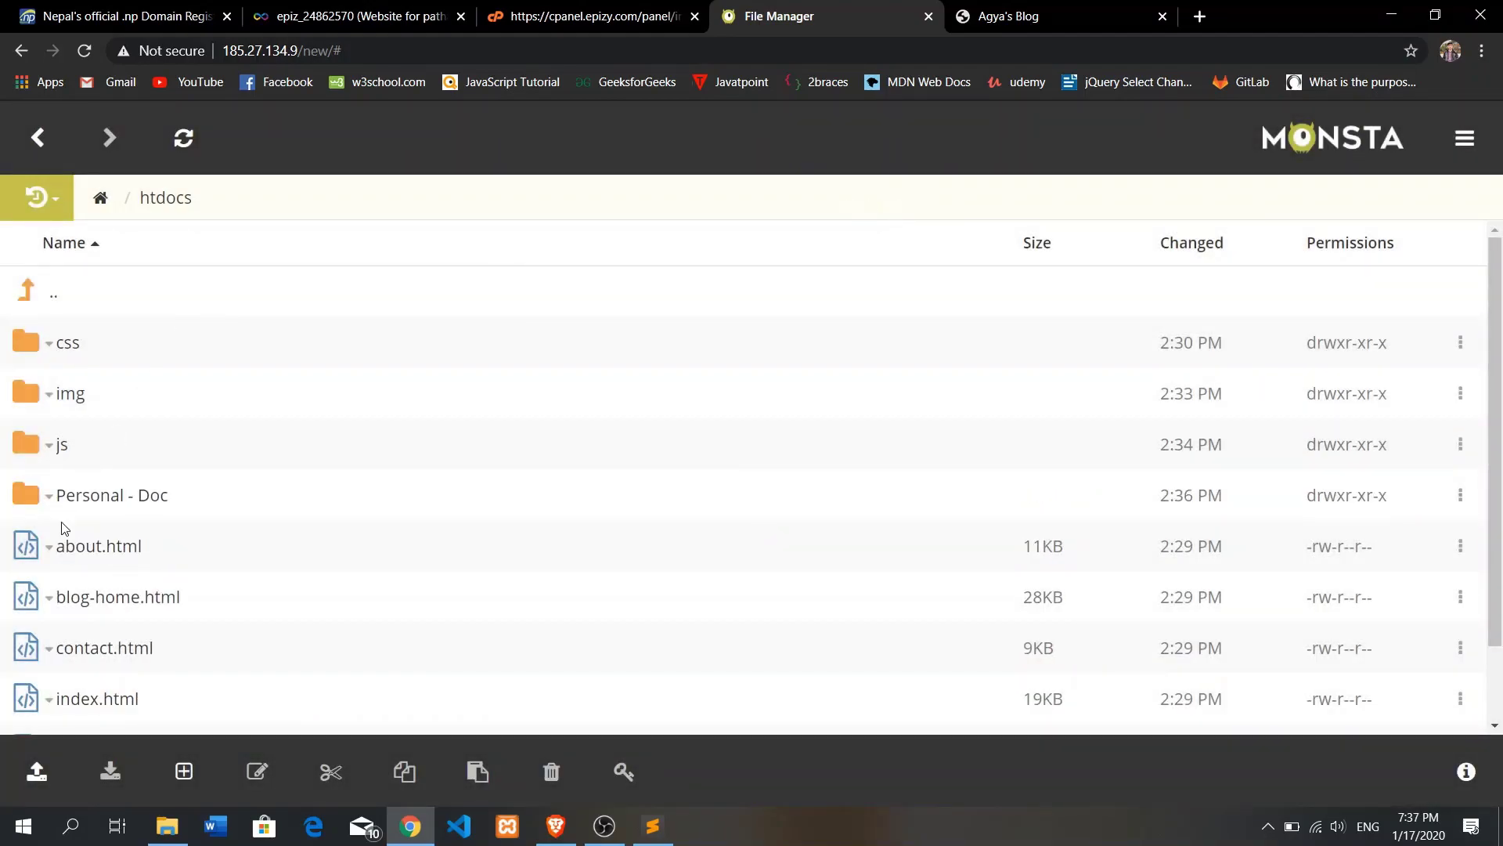
# Upload the fonts folder from the Desktop portfolio folder into htdocs and refresh the listing.
pyautogui.click(55, 758)
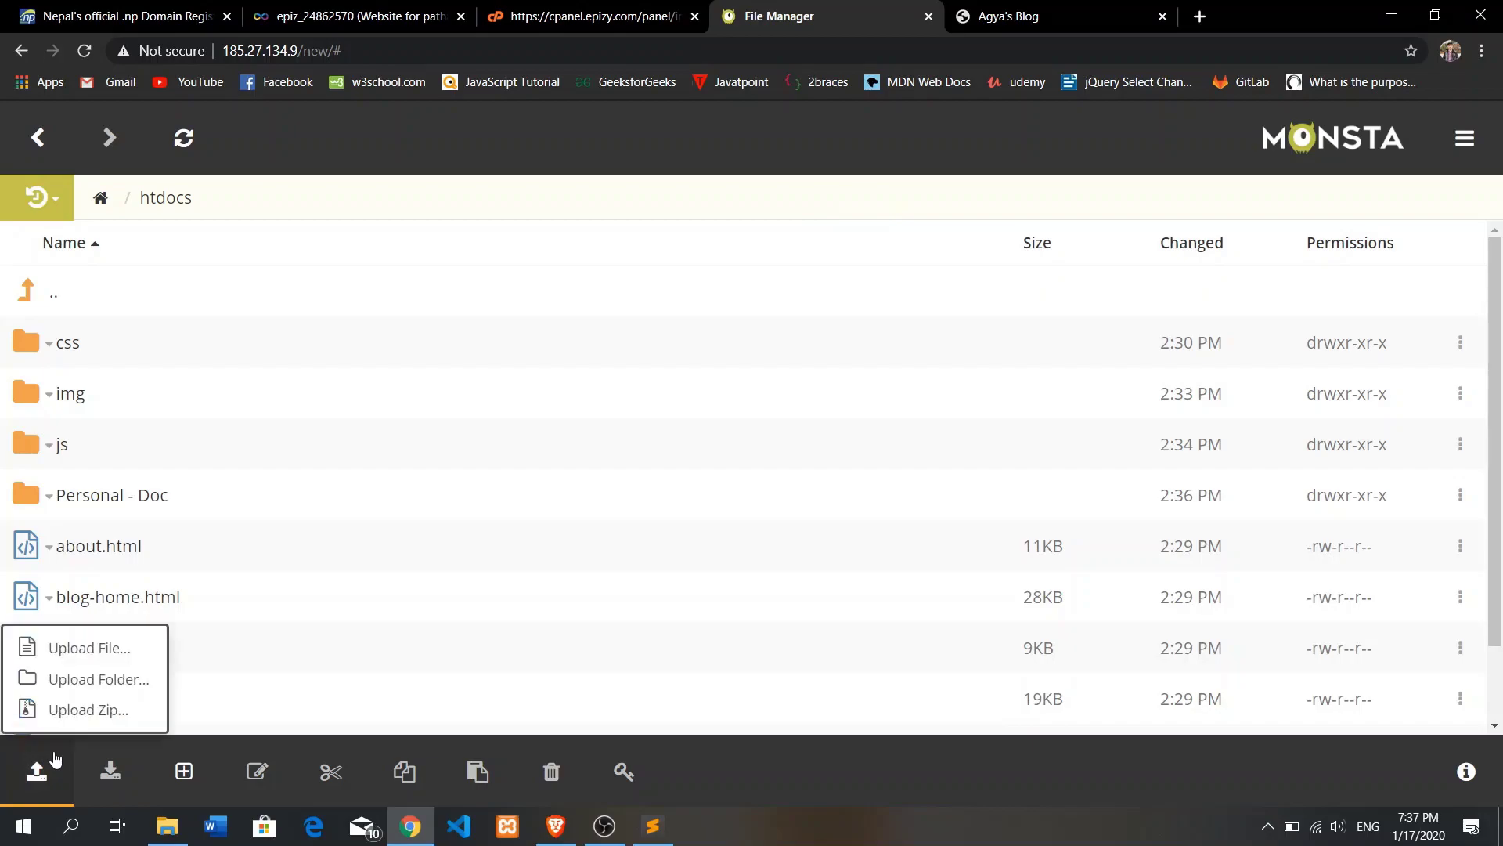
pyautogui.click(88, 685)
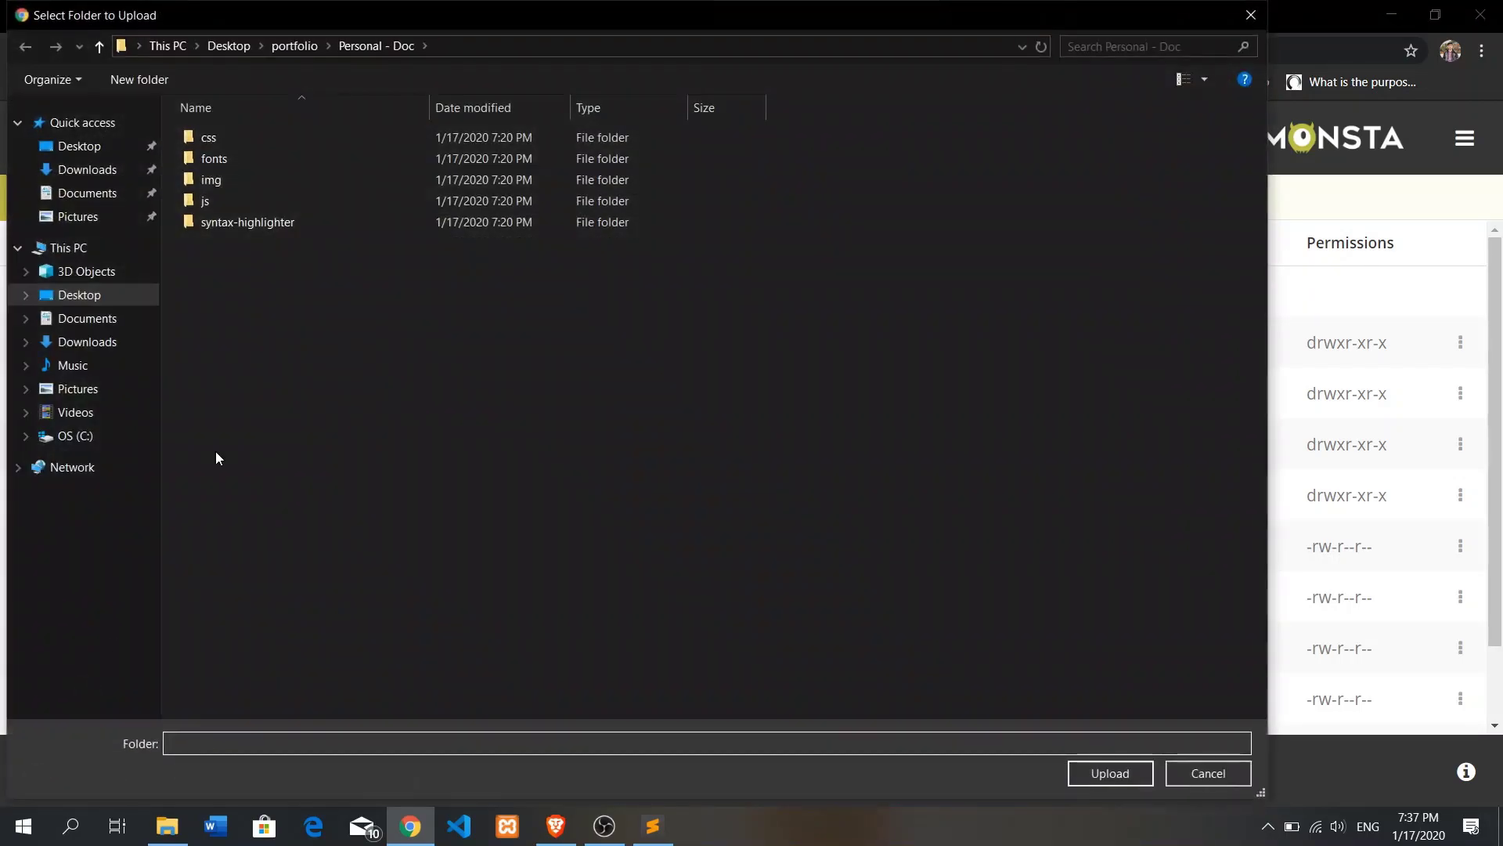
pyautogui.click(272, 49)
pyautogui.click(260, 159)
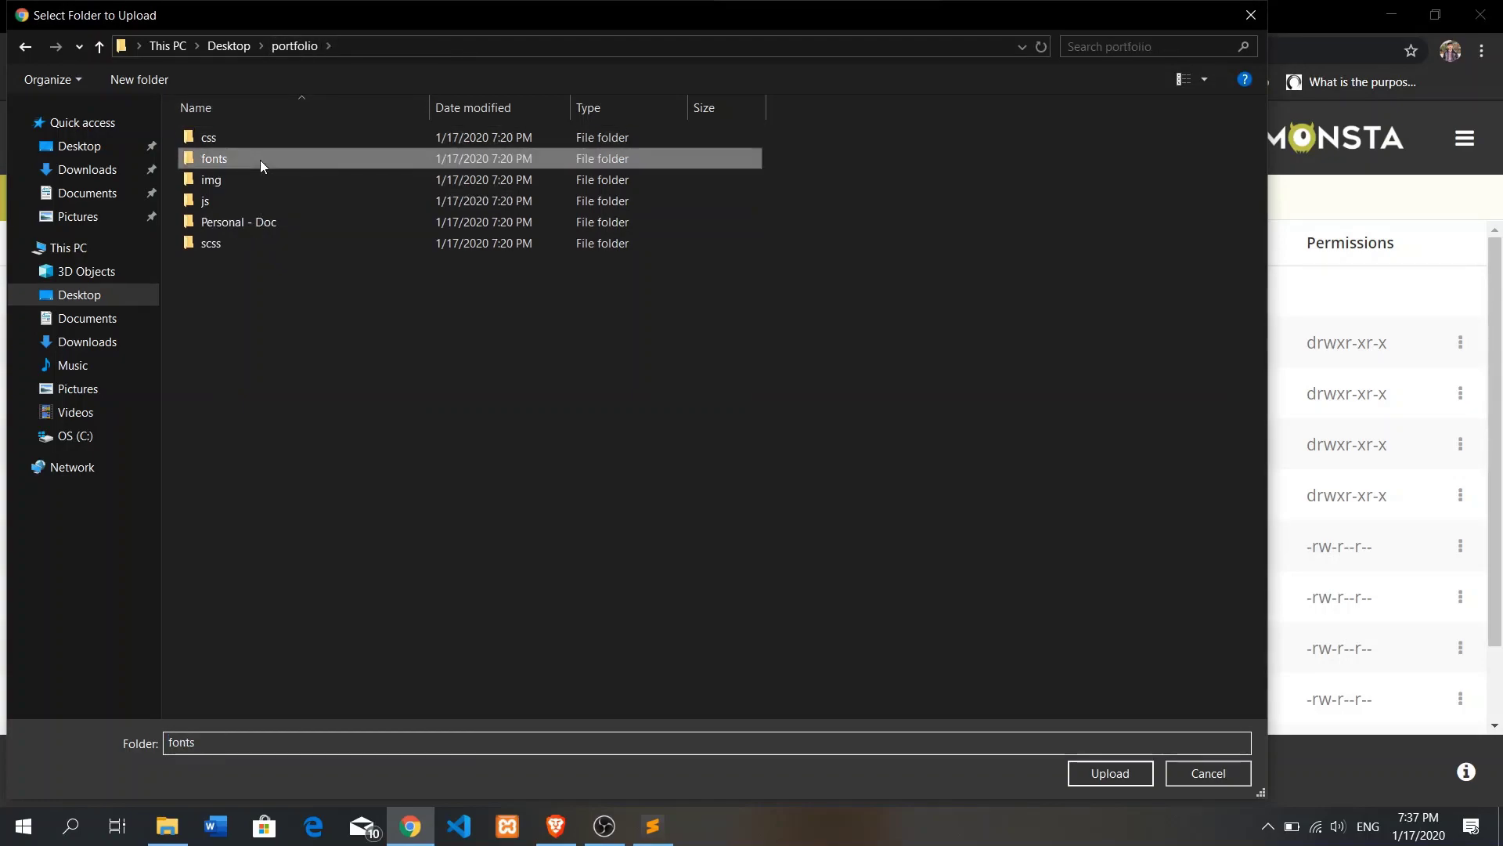
pyautogui.click(1116, 783)
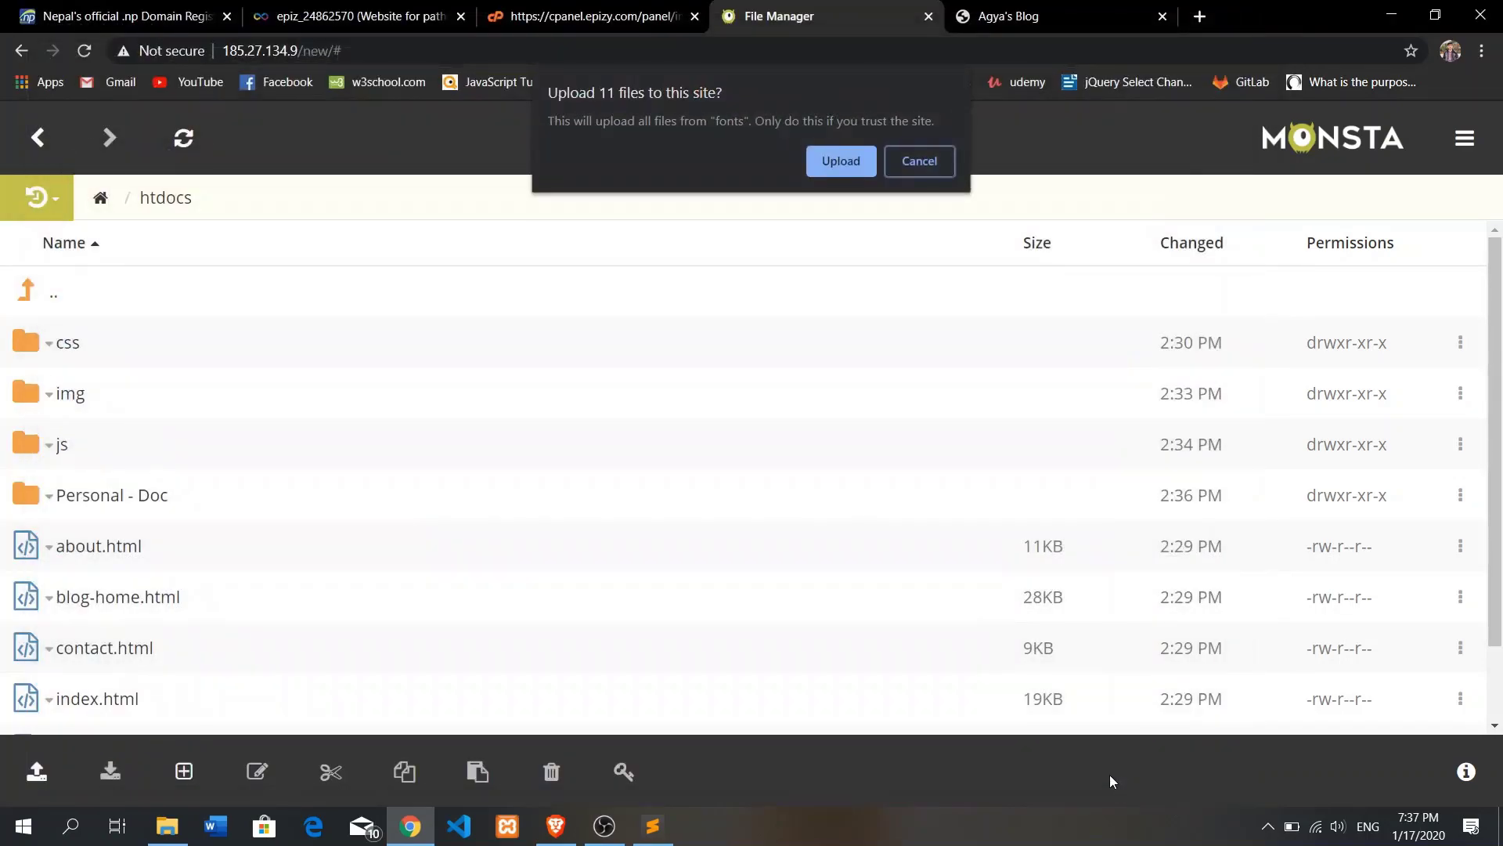
pyautogui.click(835, 174)
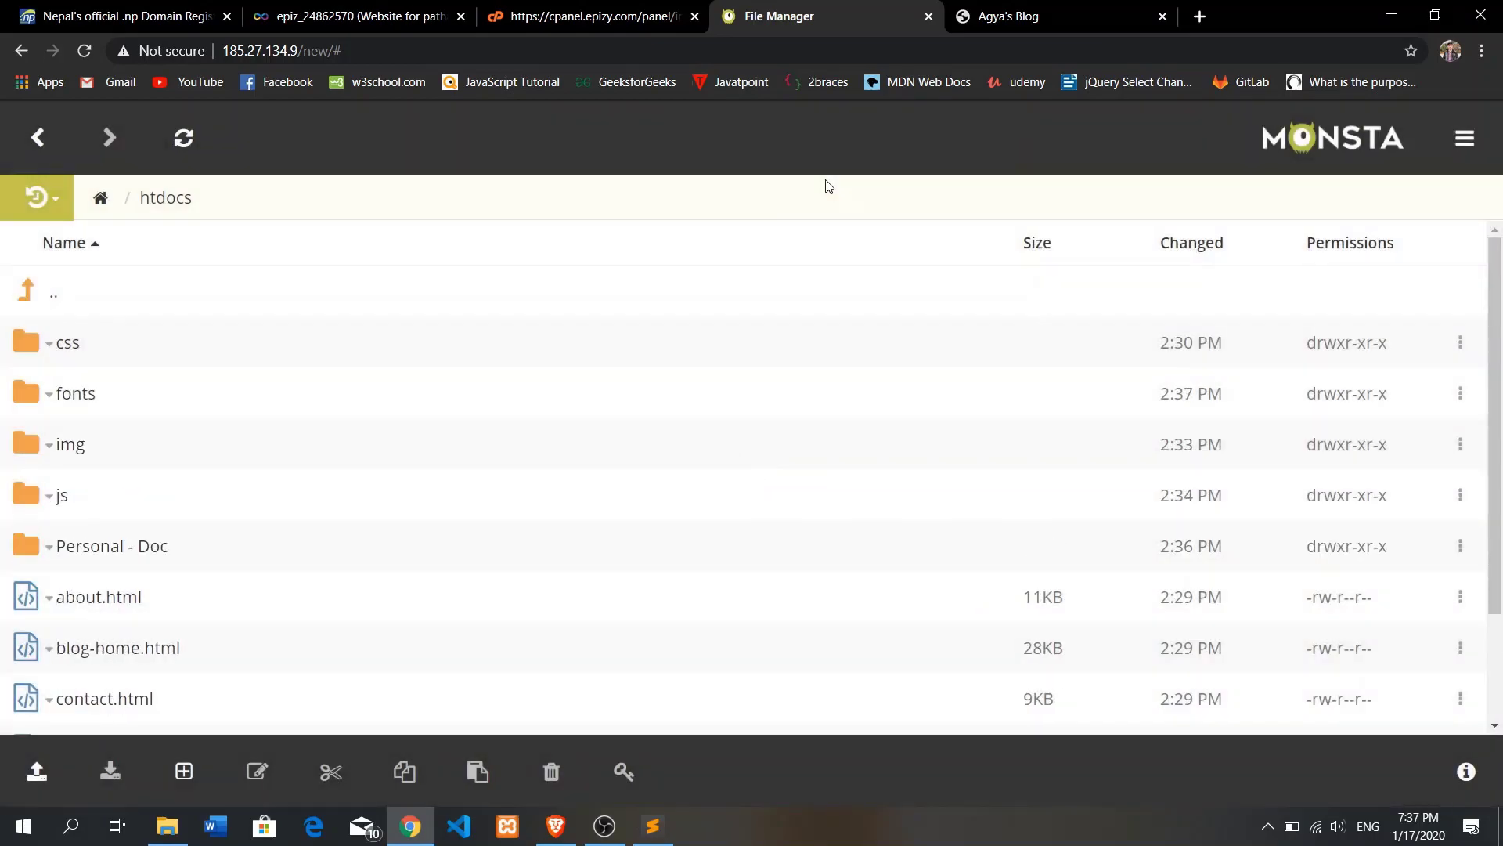
pyautogui.click(200, 139)
# Upload the scss folder from the Desktop portfolio folder into htdocs.
pyautogui.click(37, 772)
pyautogui.click(91, 679)
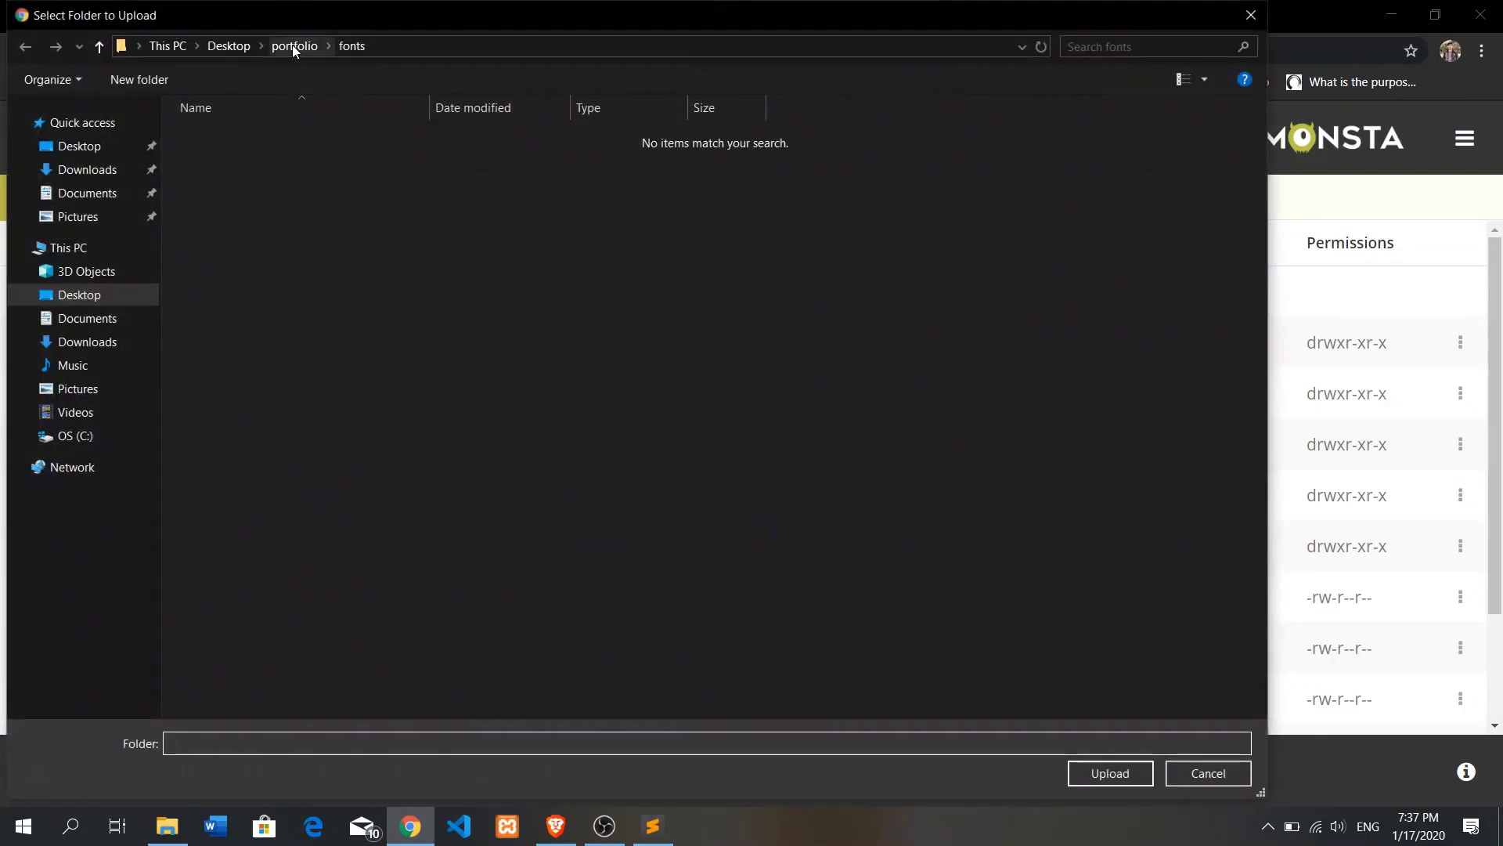
pyautogui.click(293, 47)
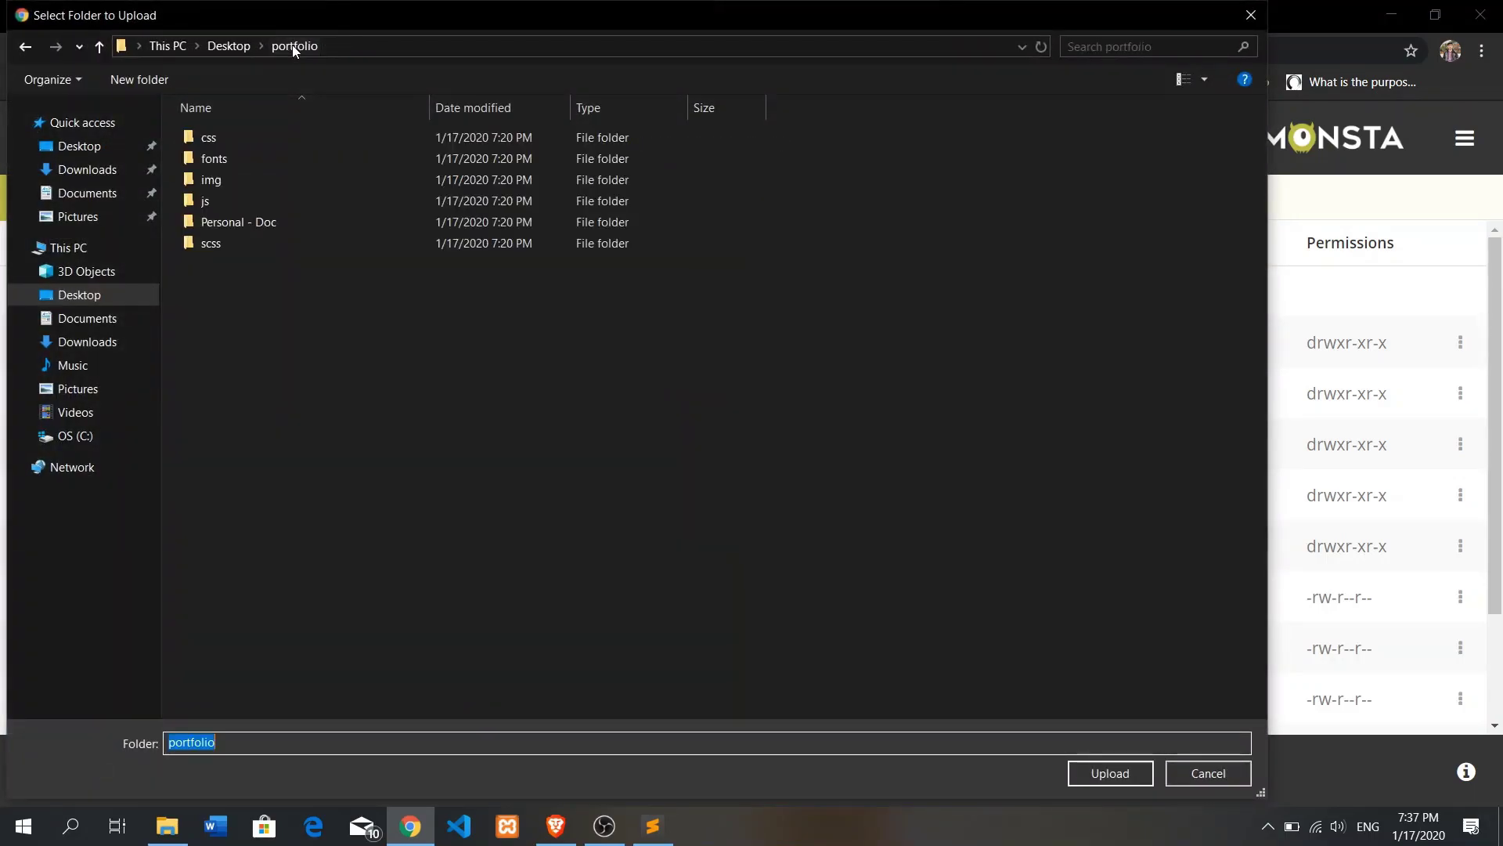
pyautogui.click(256, 241)
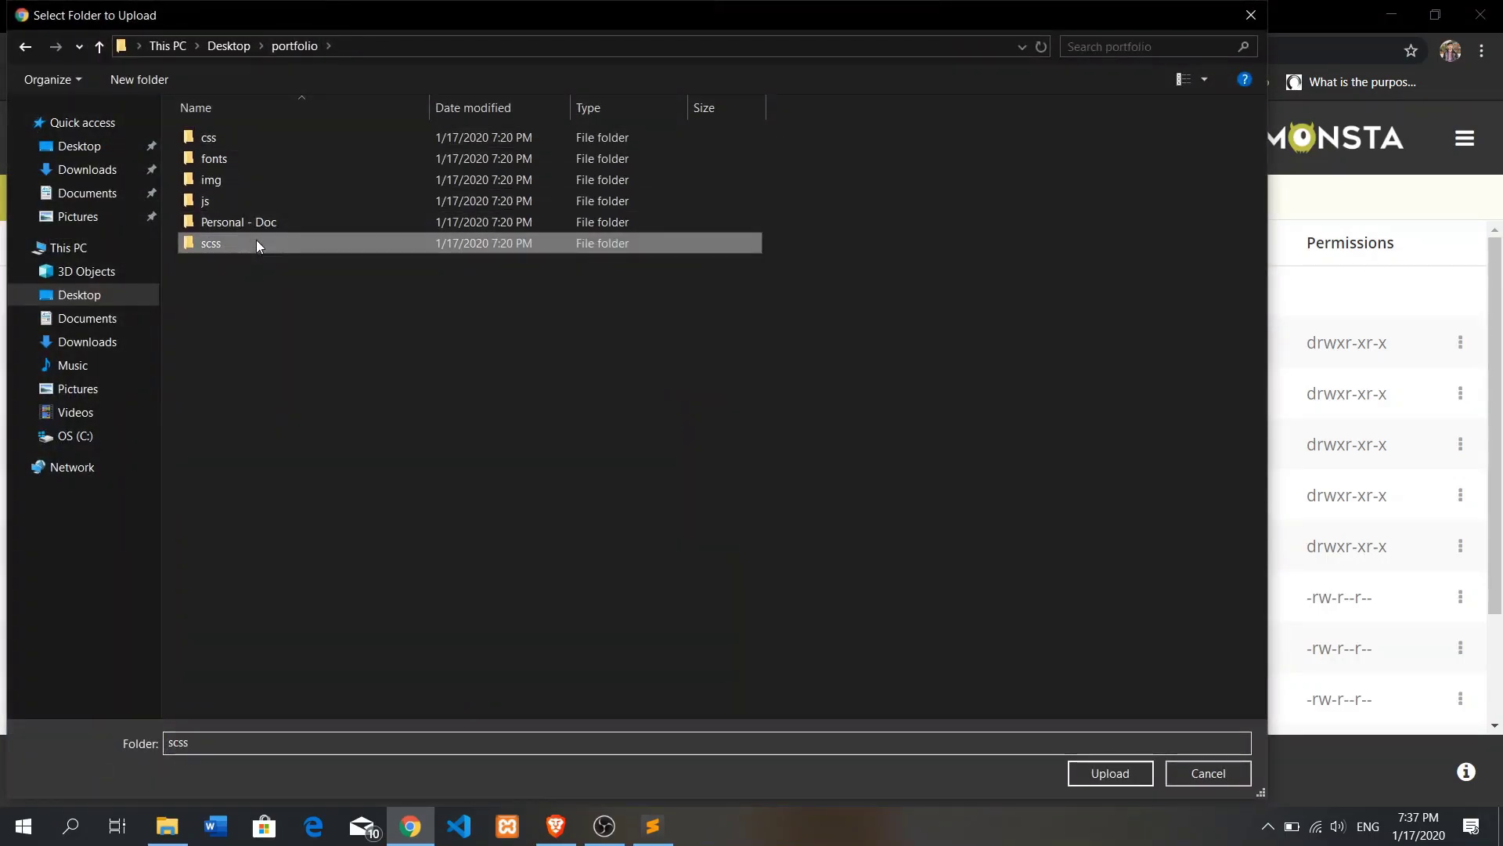
pyautogui.click(1105, 783)
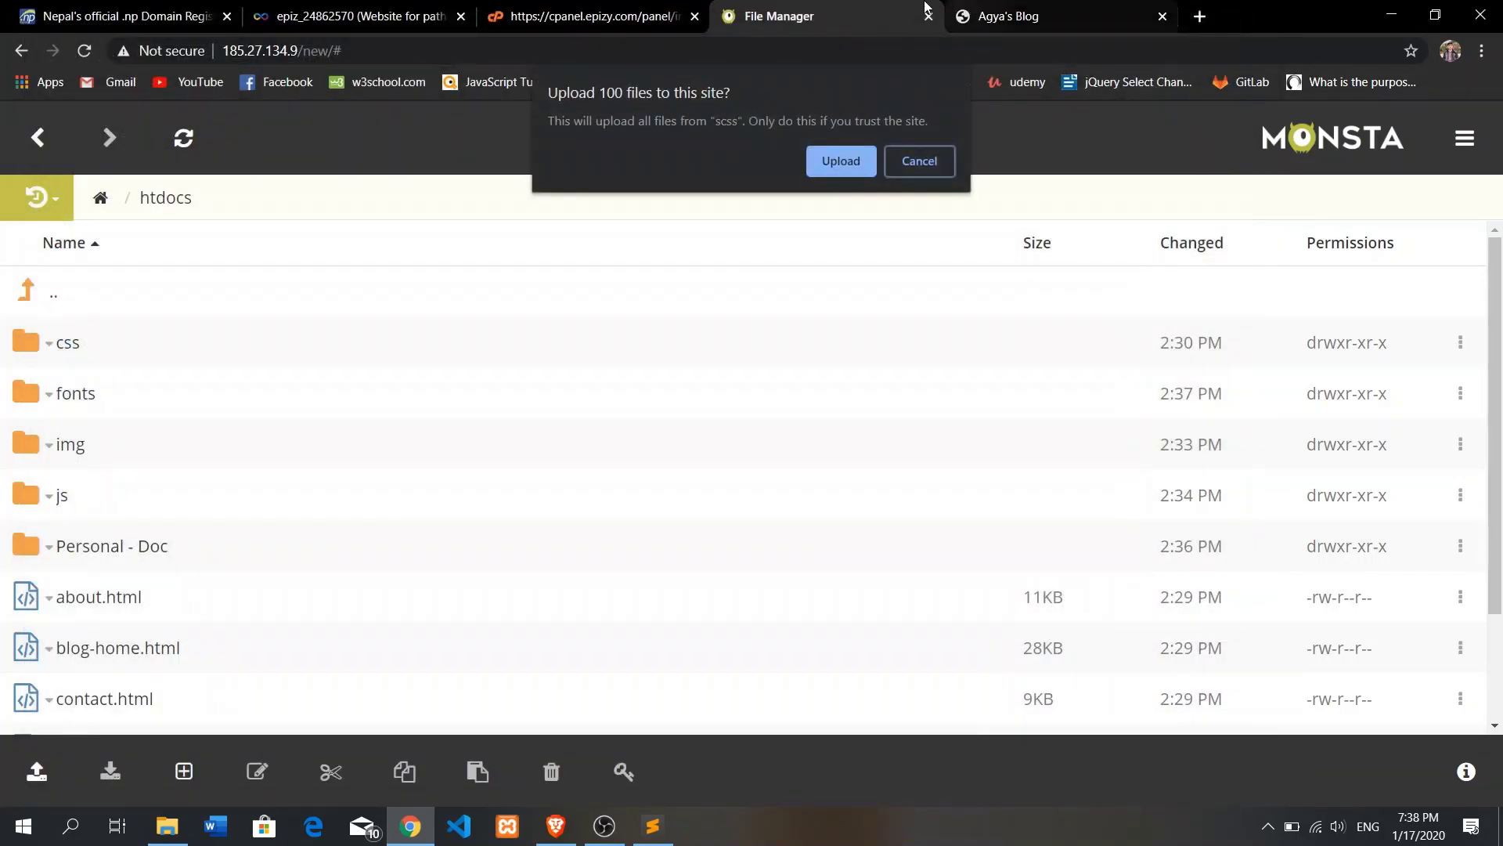
pyautogui.click(852, 168)
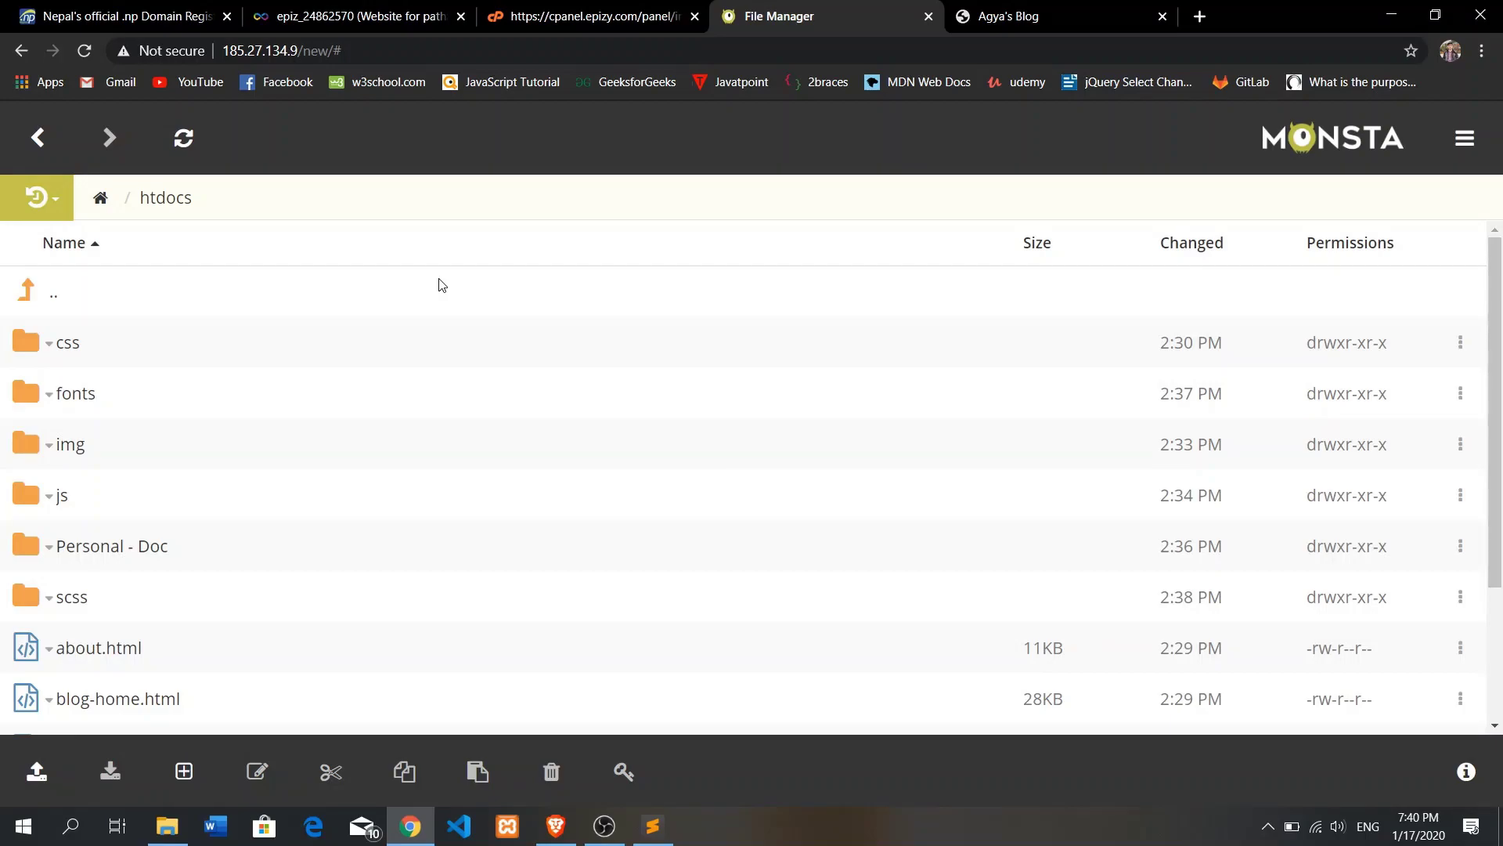
# Compare the htdocs listing with the subfolders of the local portfolio folder, without uploading anything more.
pyautogui.scroll(-3, 154, 444)
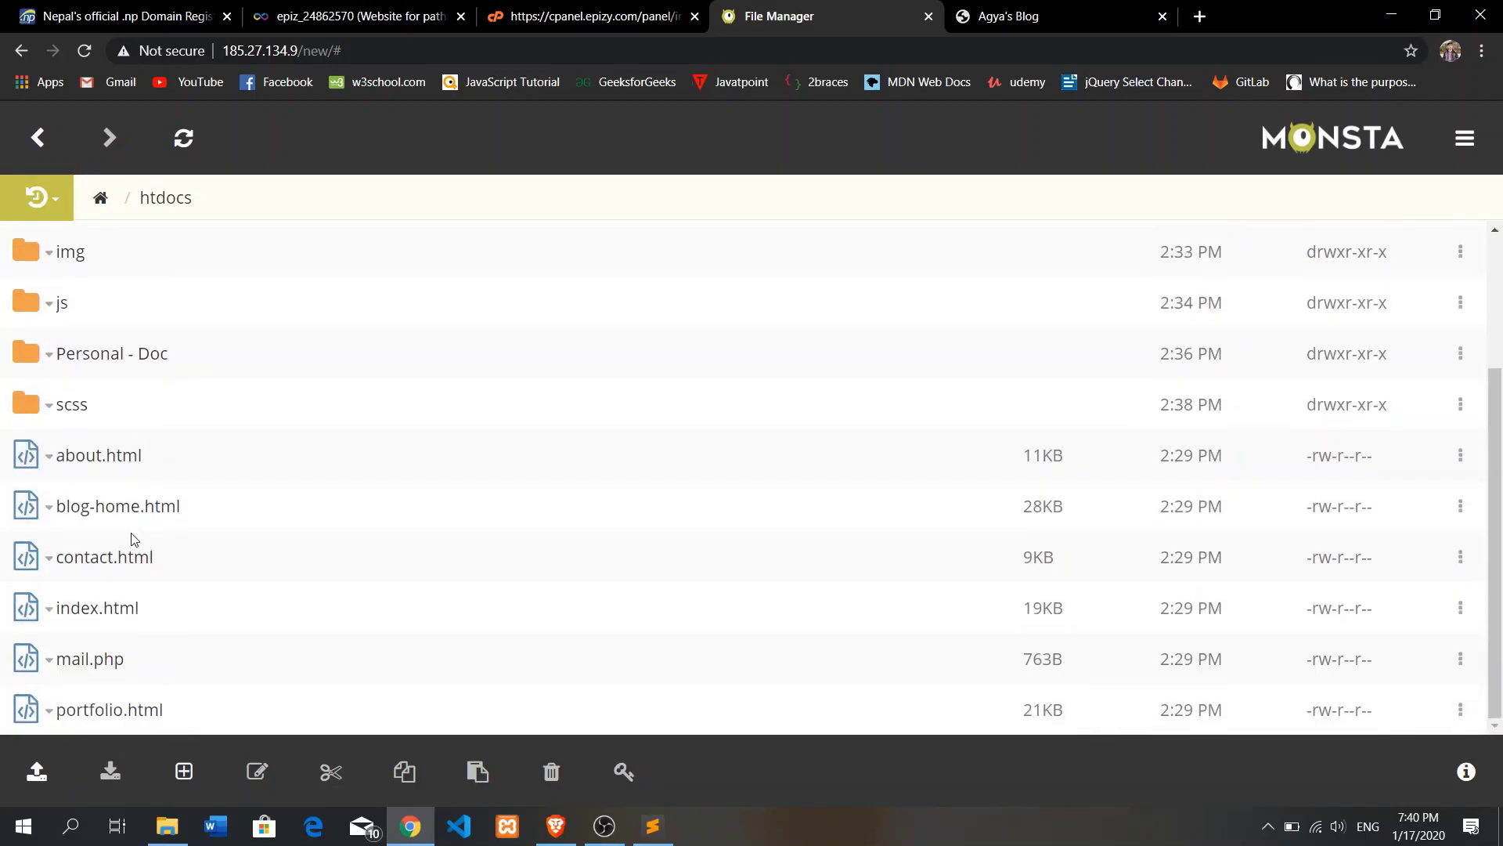
pyautogui.scroll(3, 135, 539)
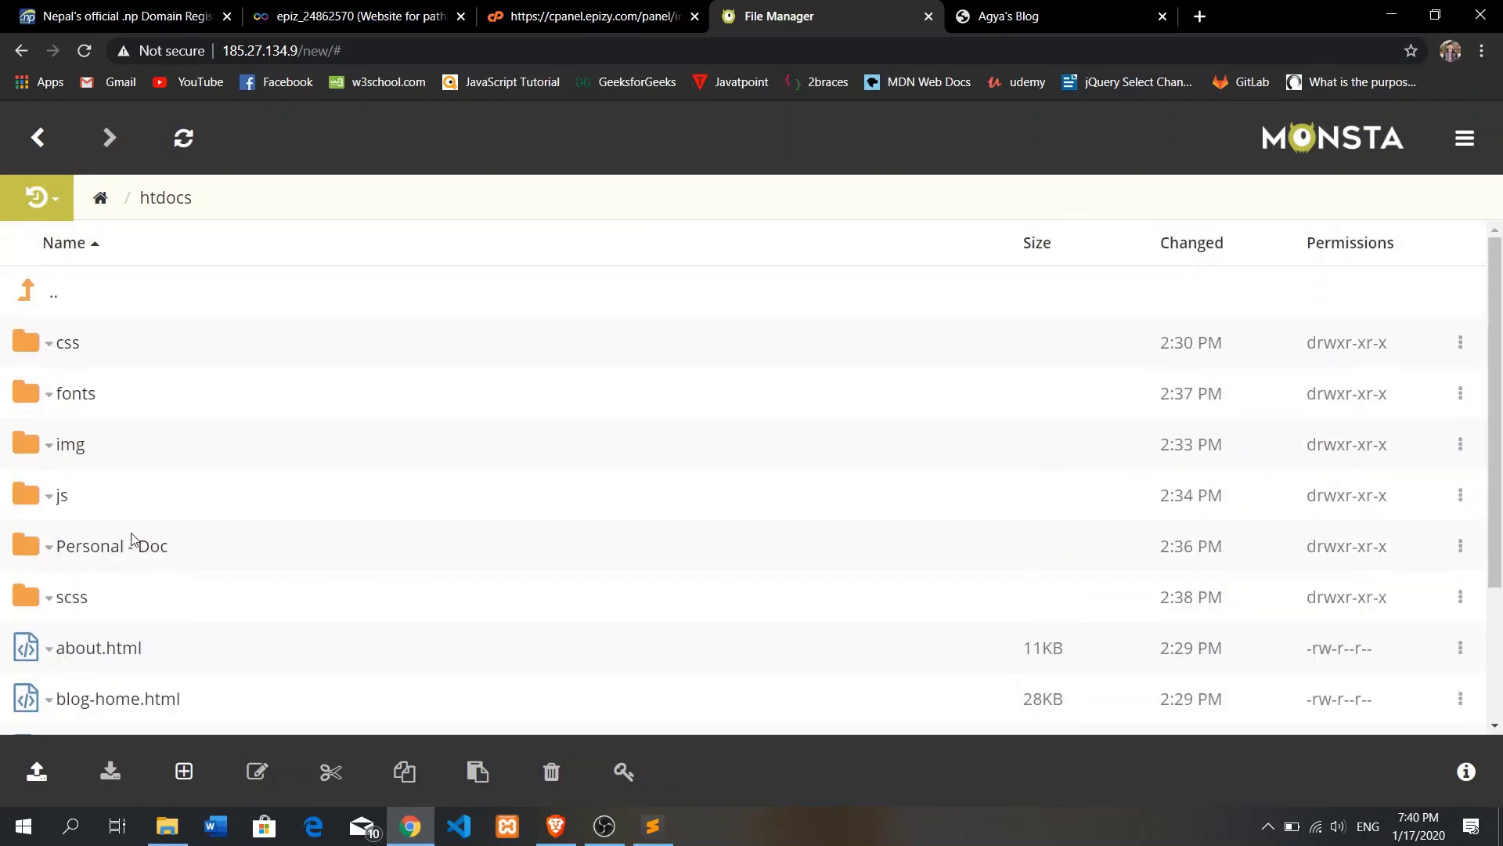
pyautogui.click(36, 772)
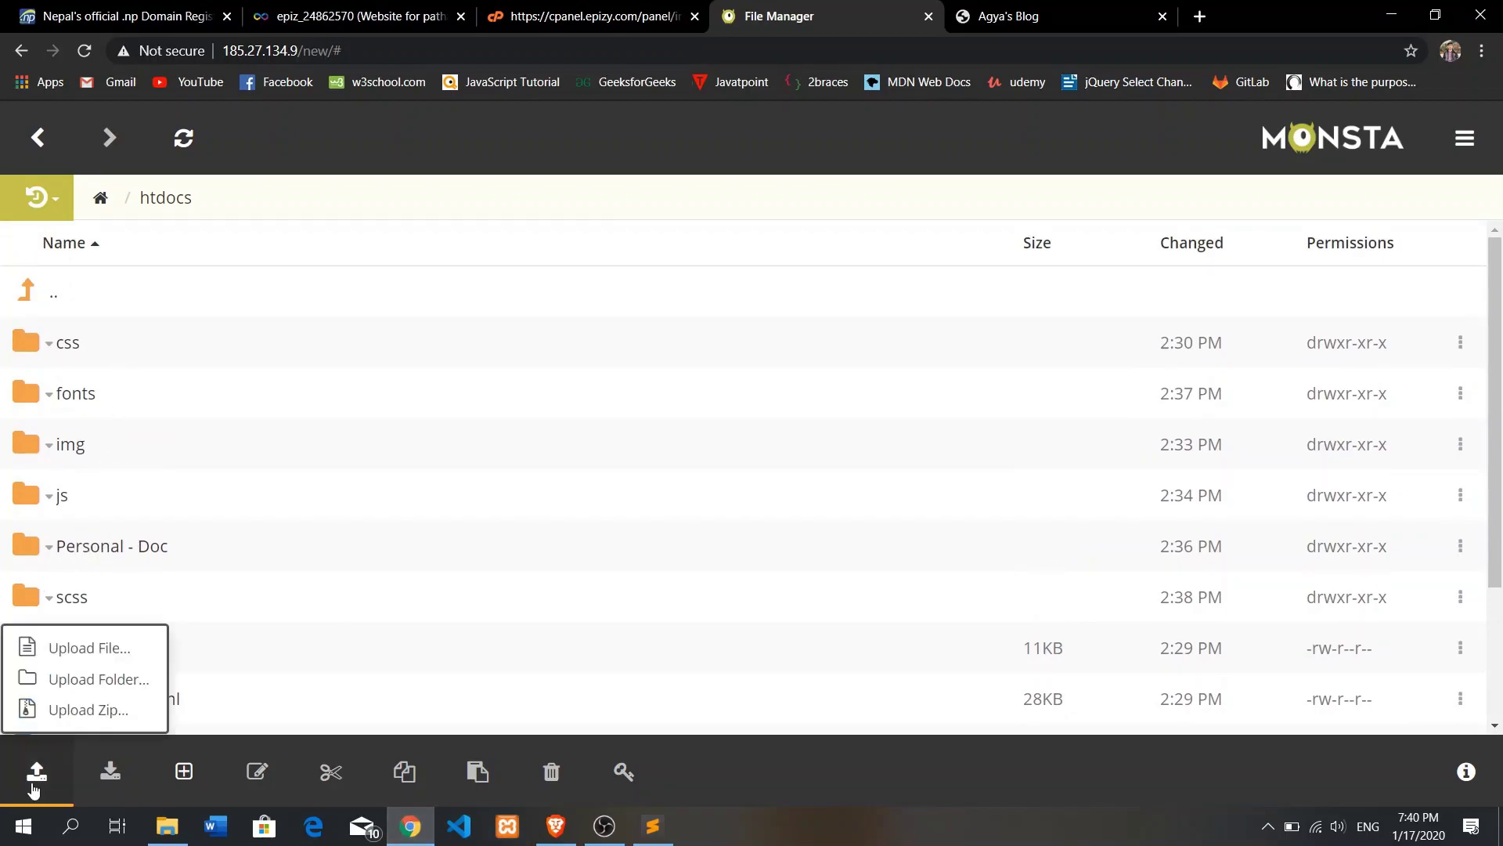
pyautogui.click(86, 680)
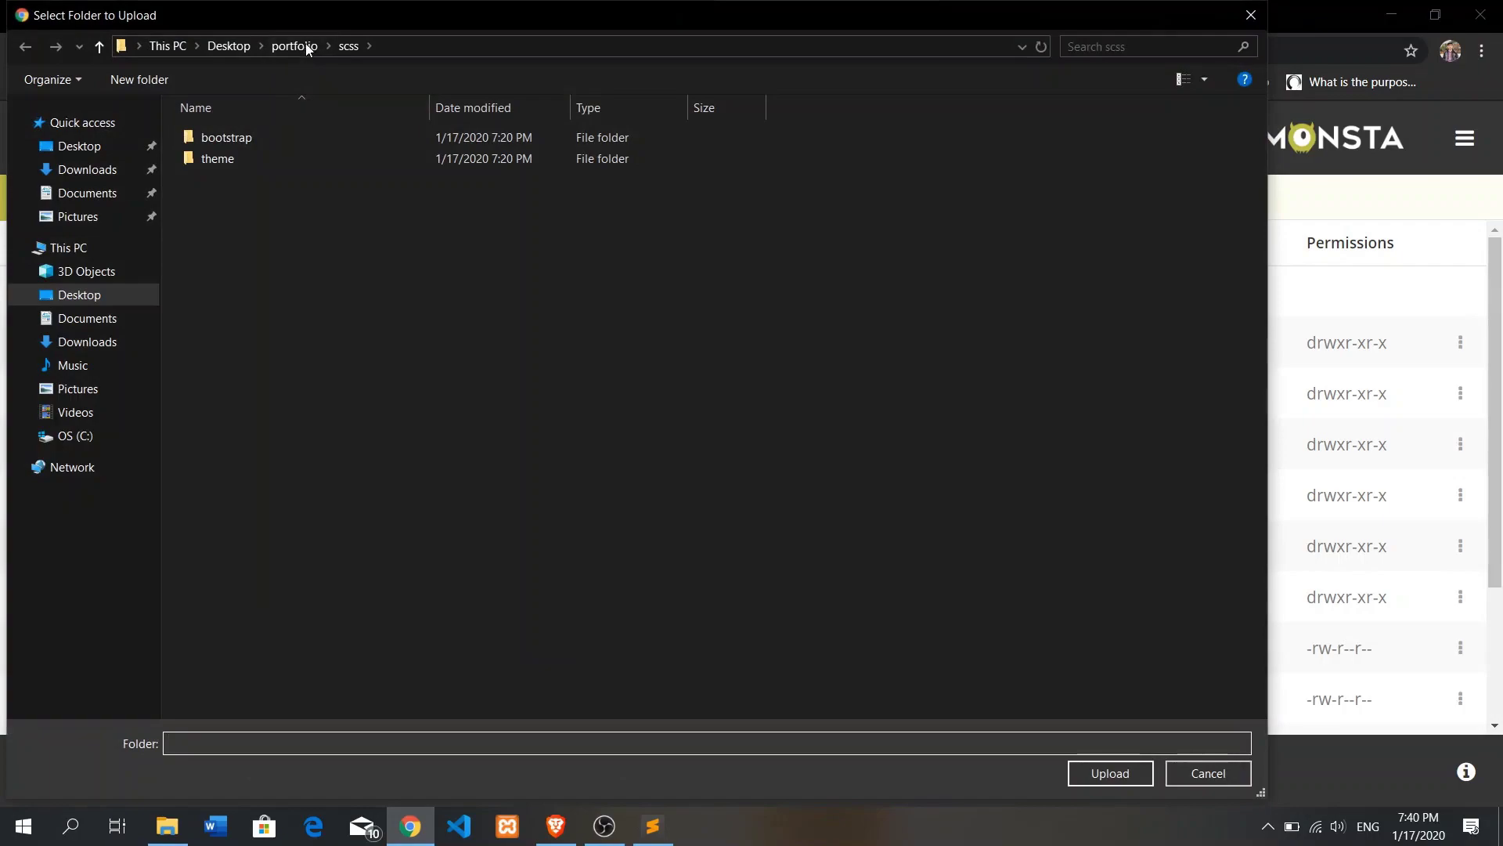
pyautogui.click(291, 46)
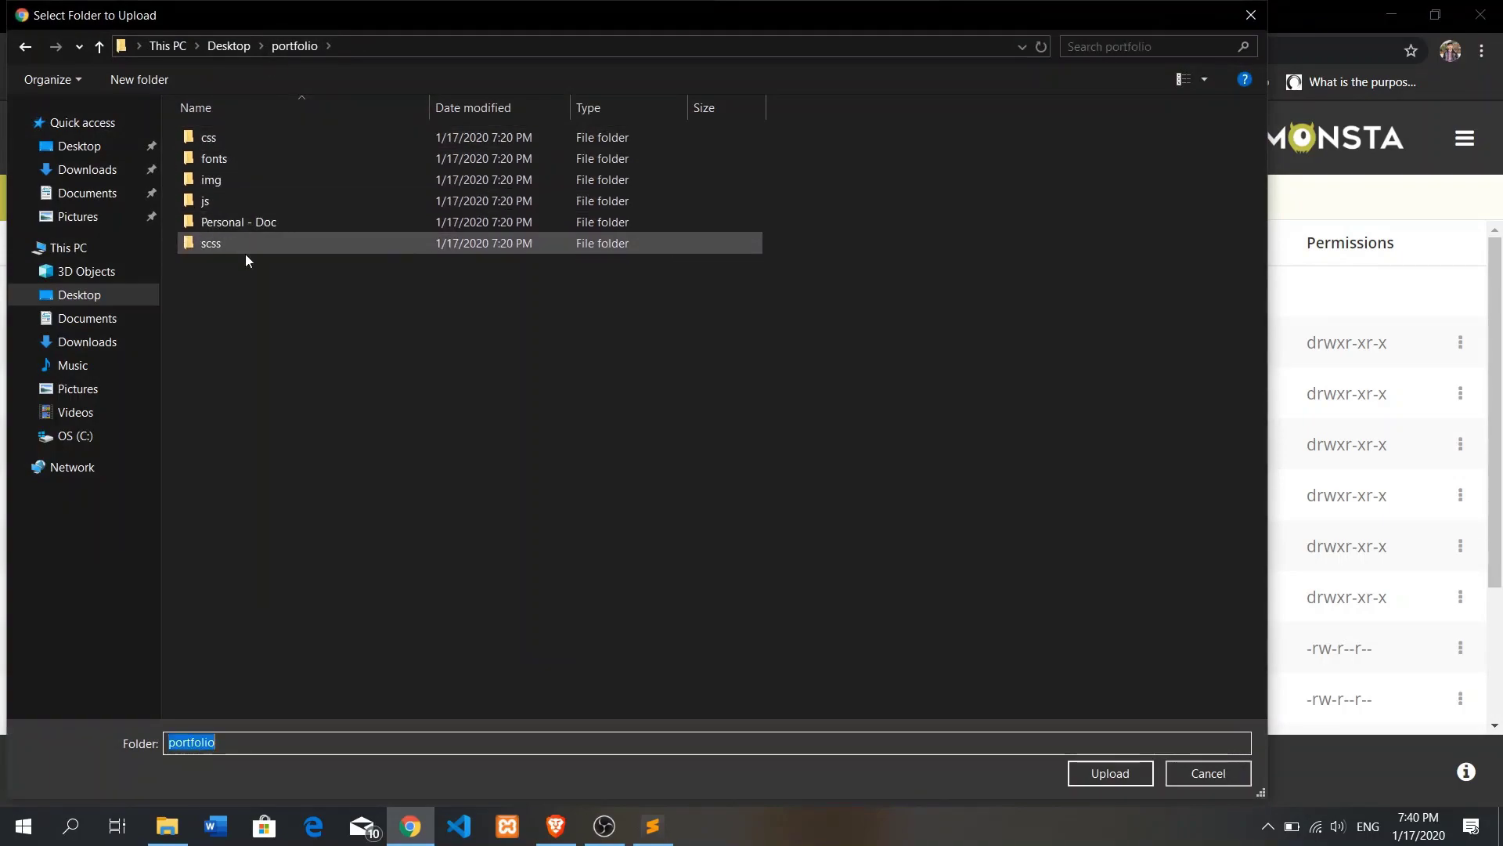
pyautogui.click(1207, 773)
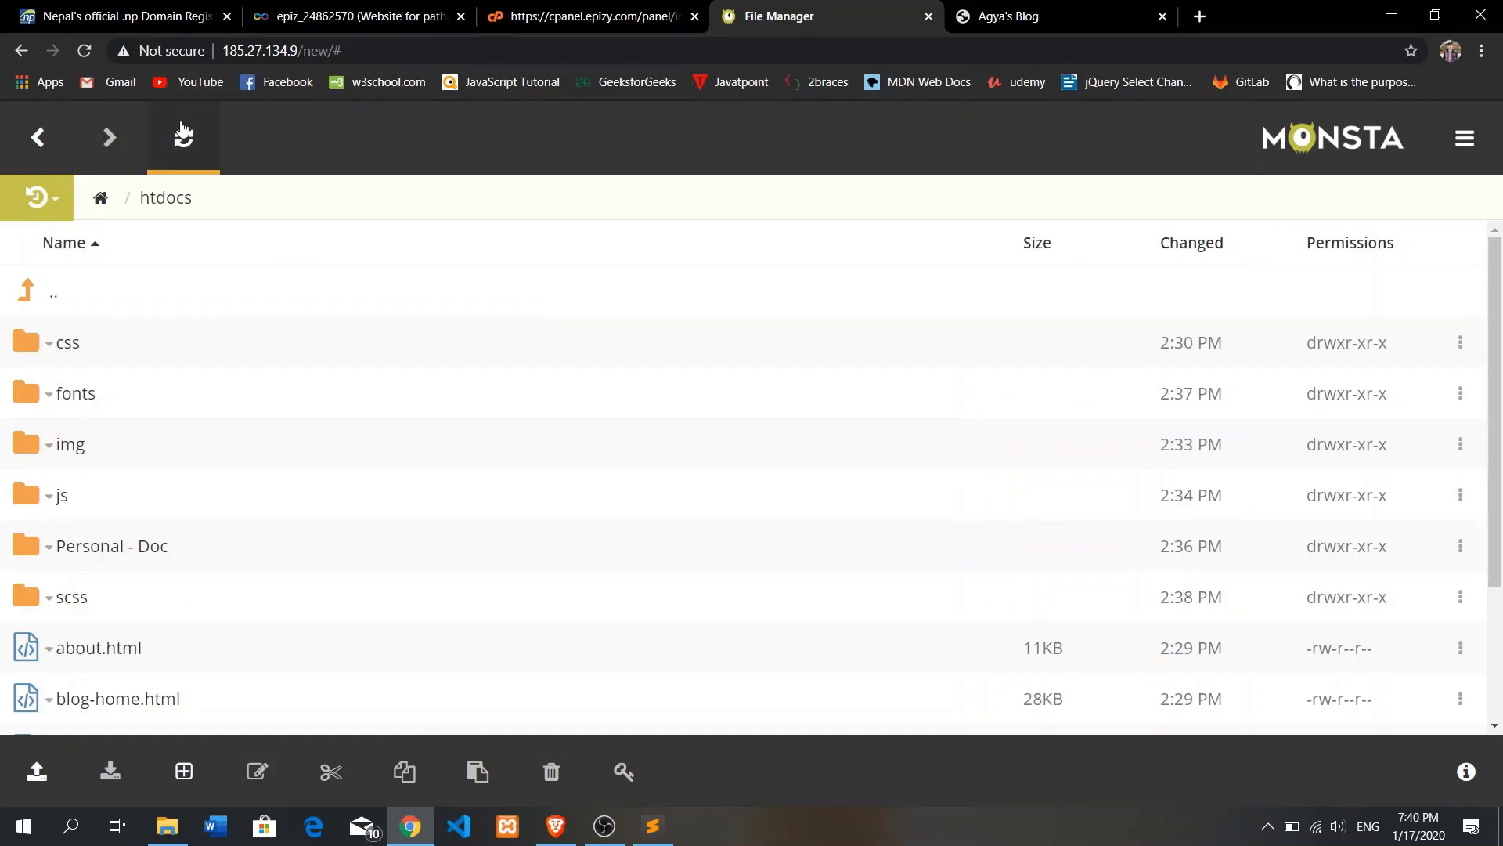
# Reload the live site's Blog page and open its Home page.
pyautogui.click(998, 16)
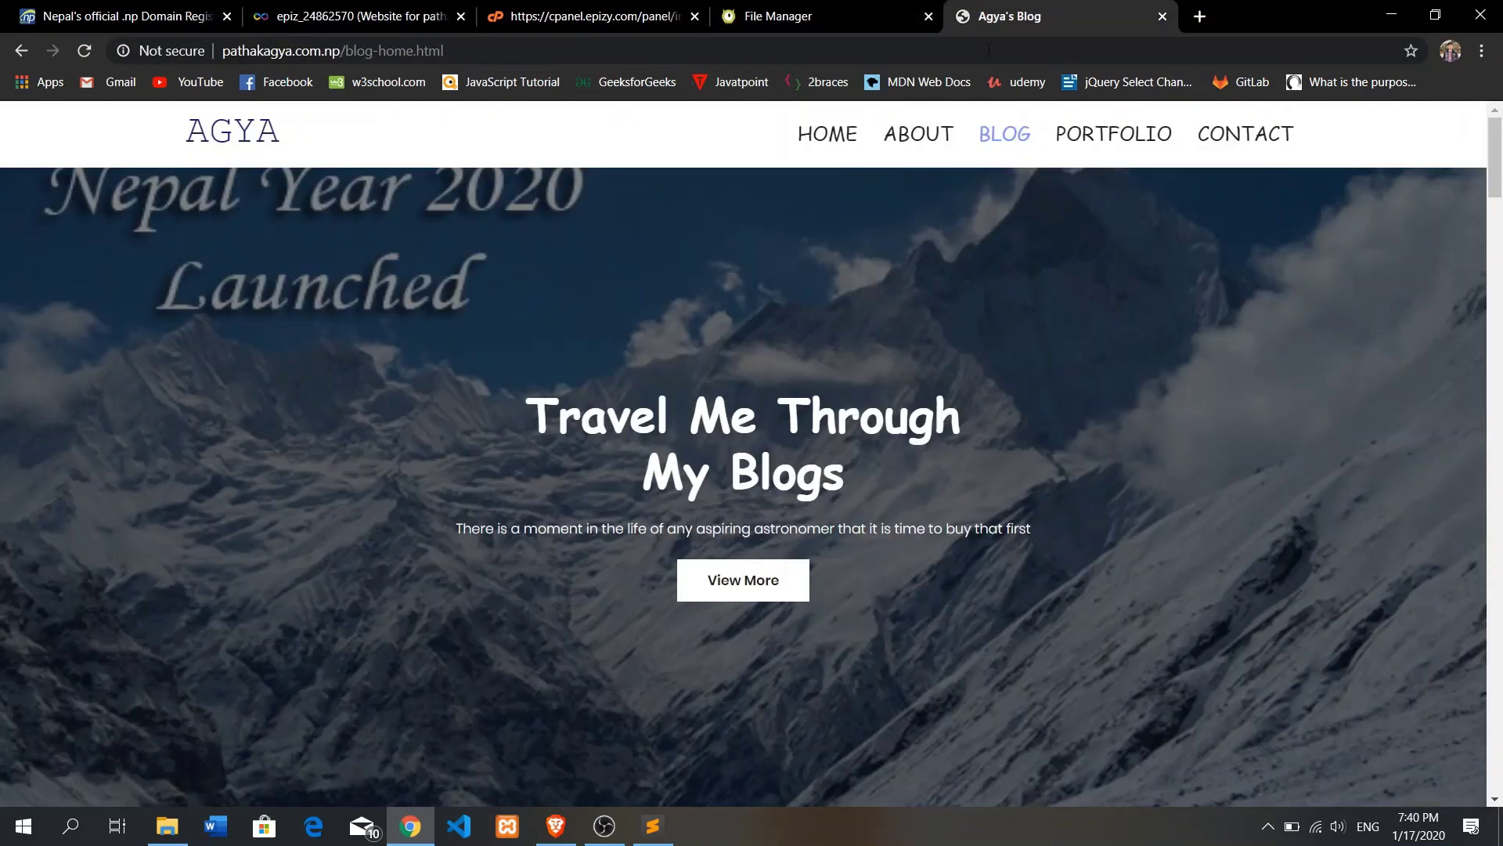
pyautogui.click(84, 52)
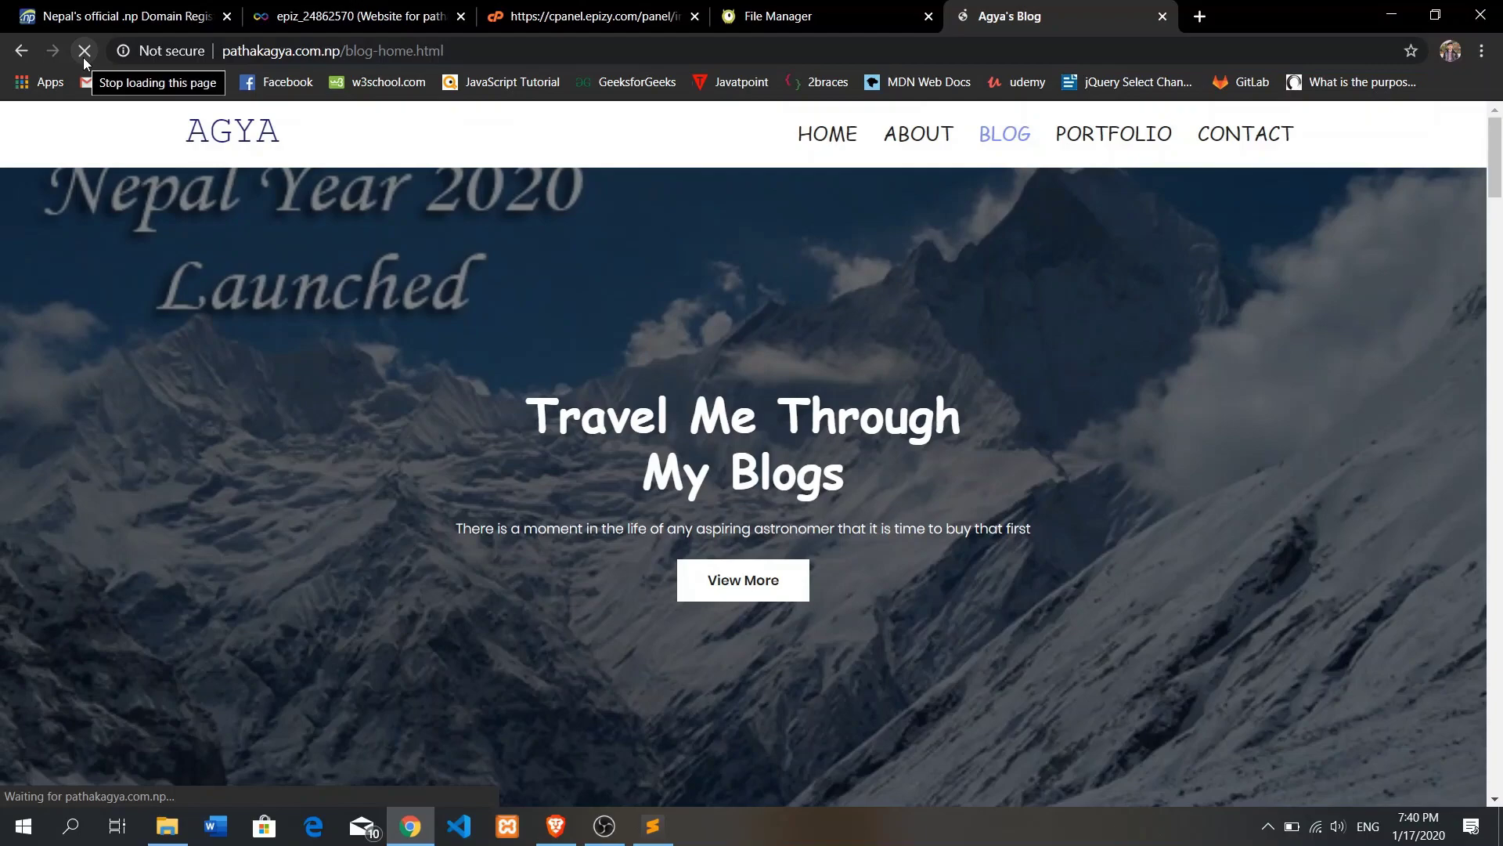
pyautogui.click(851, 142)
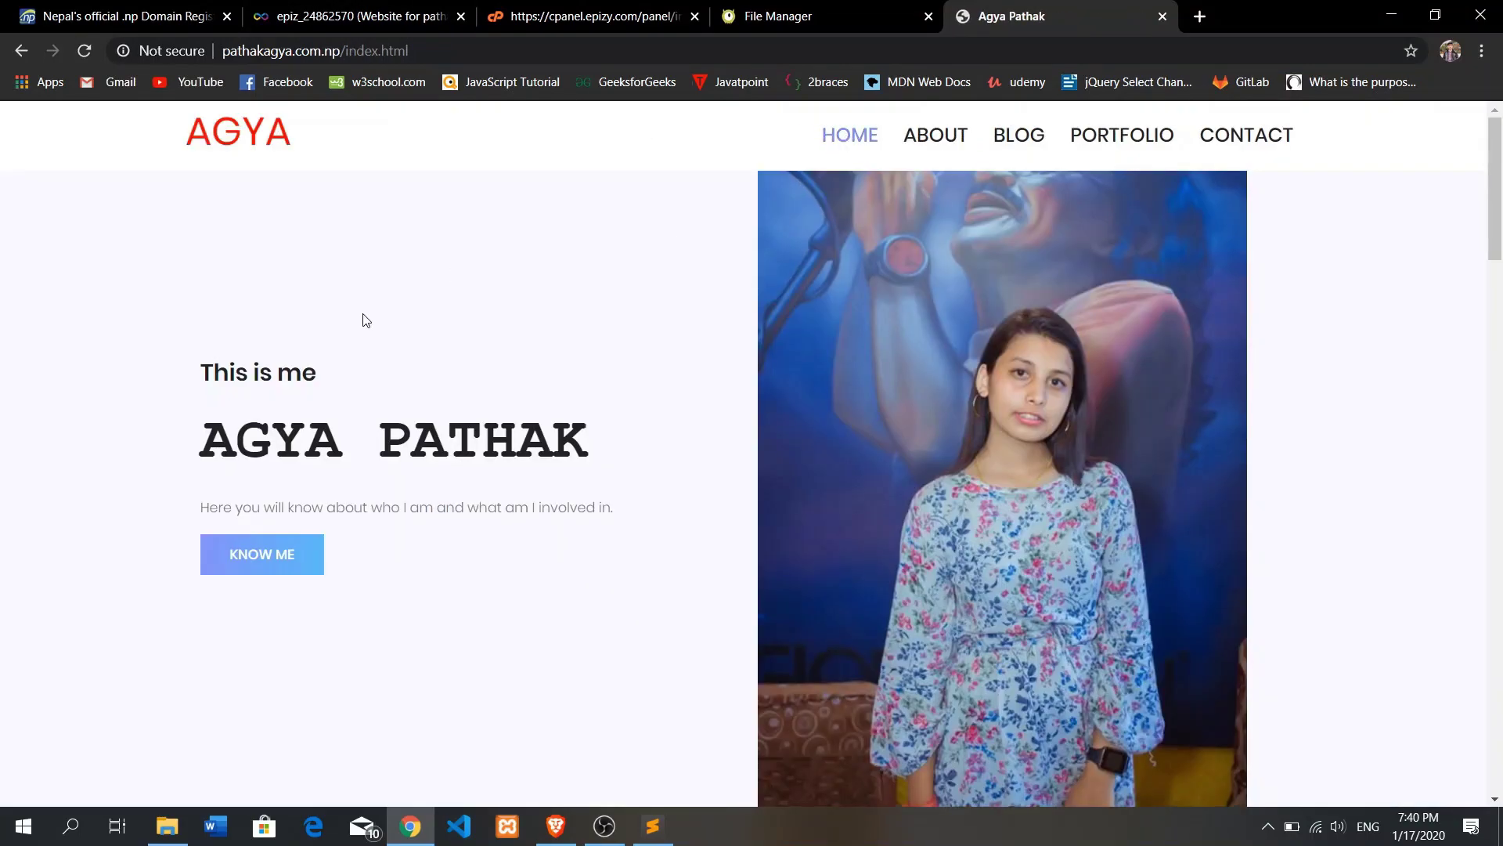
# Look through the live site's Home page from the photo gallery and blog posts down to the footer.
pyautogui.scroll(-15, 363, 315)
pyautogui.scroll(-10, 364, 321)
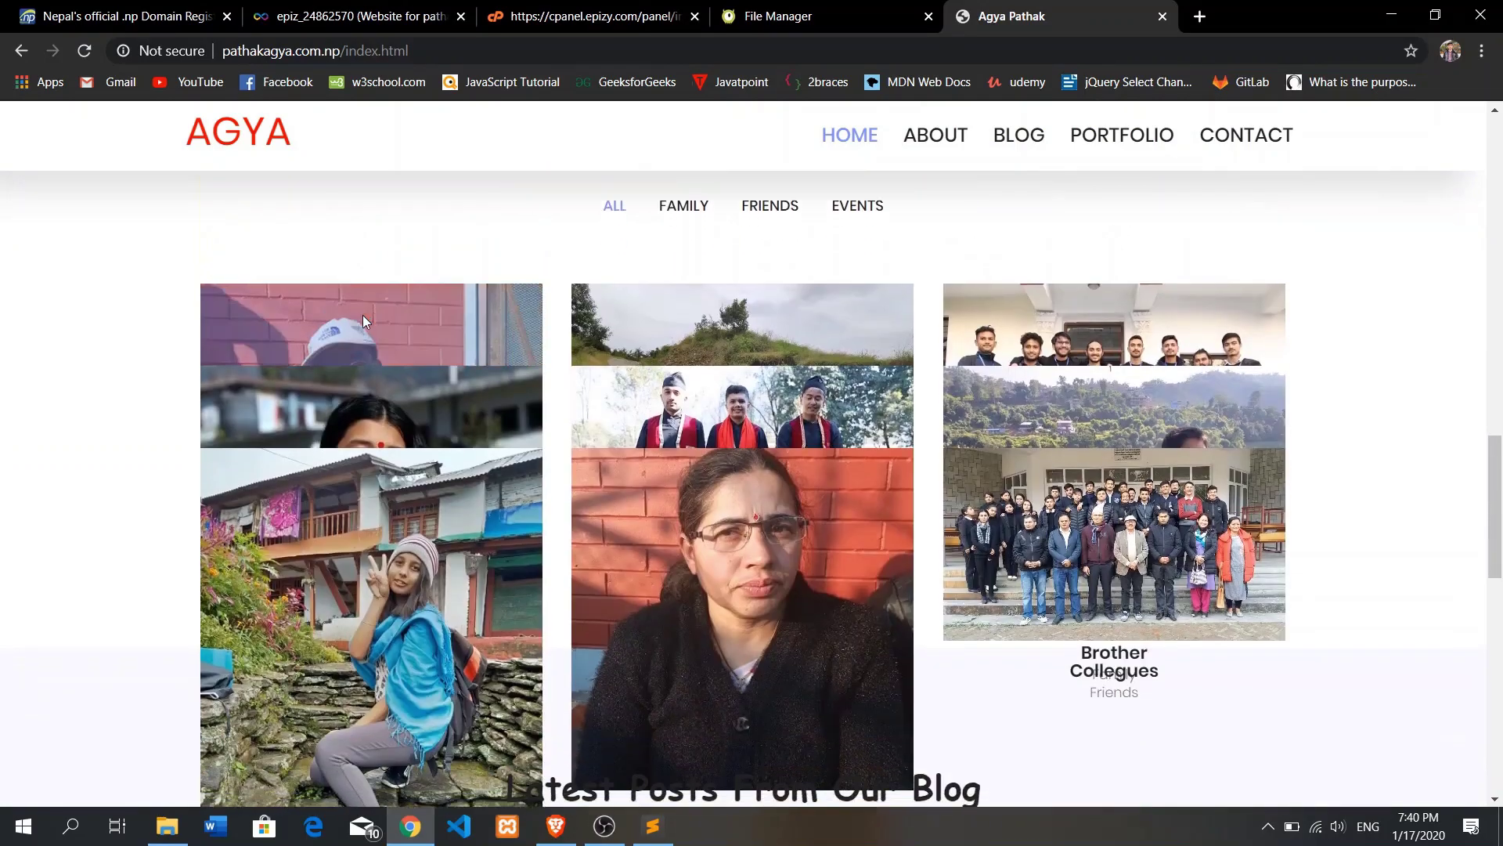
pyautogui.scroll(2, 363, 321)
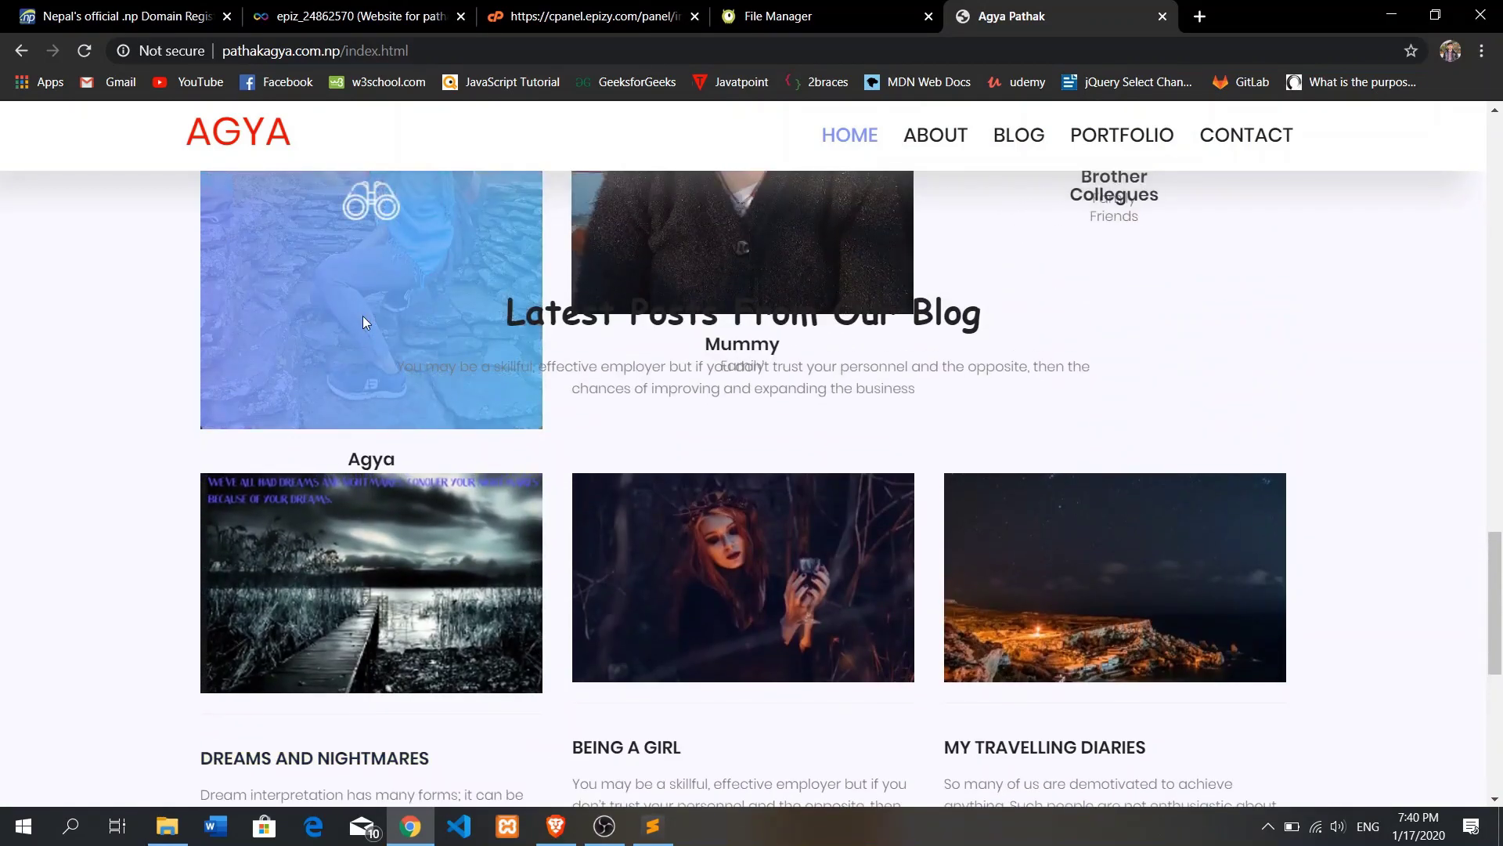
pyautogui.scroll(-8, 364, 321)
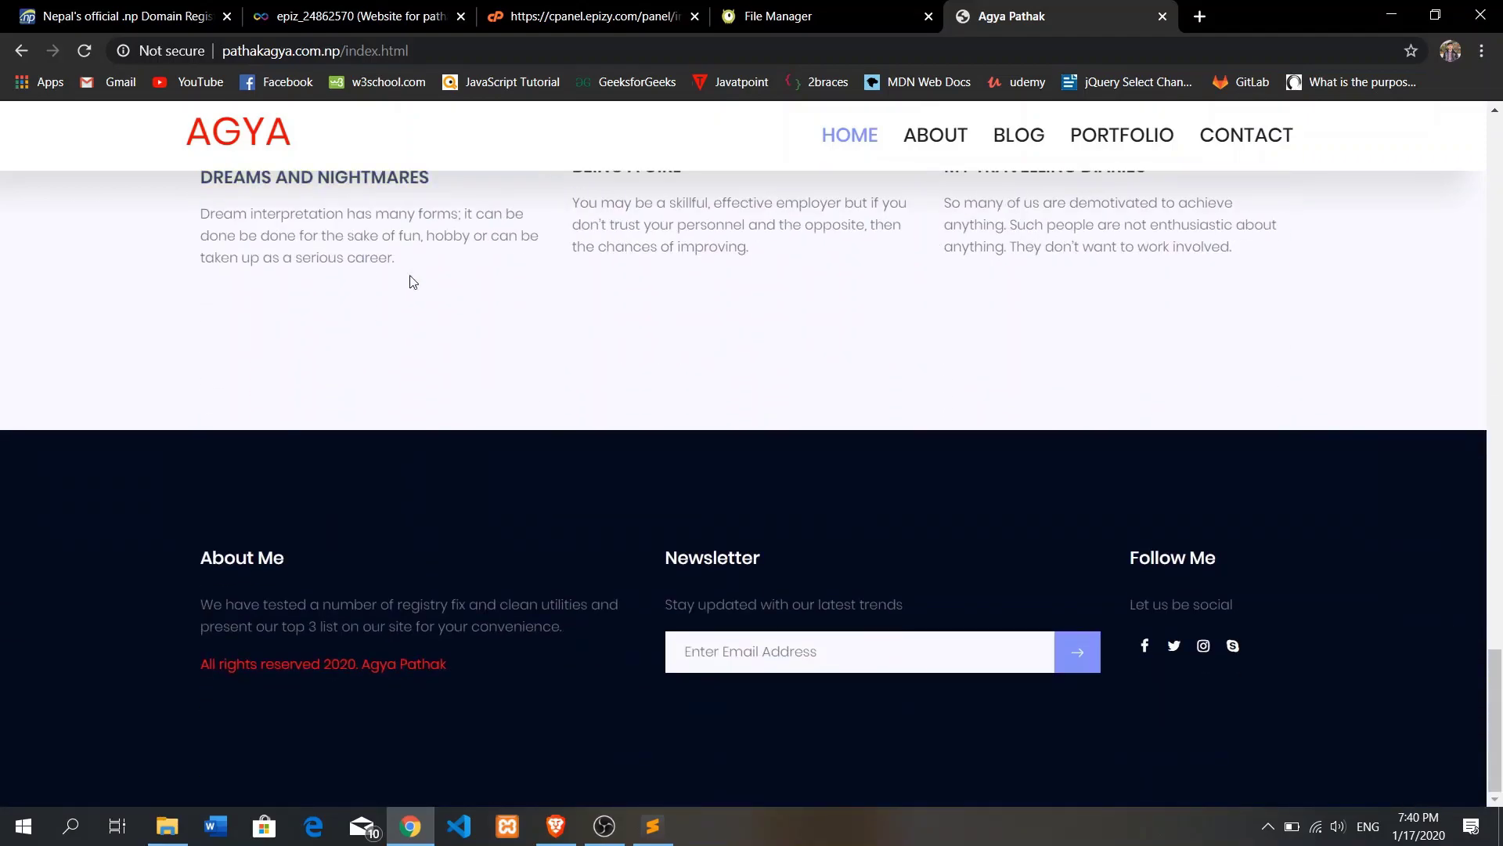
# Open the live site's About page and review it through the academic qualifications and workshop entries.
pyautogui.click(929, 136)
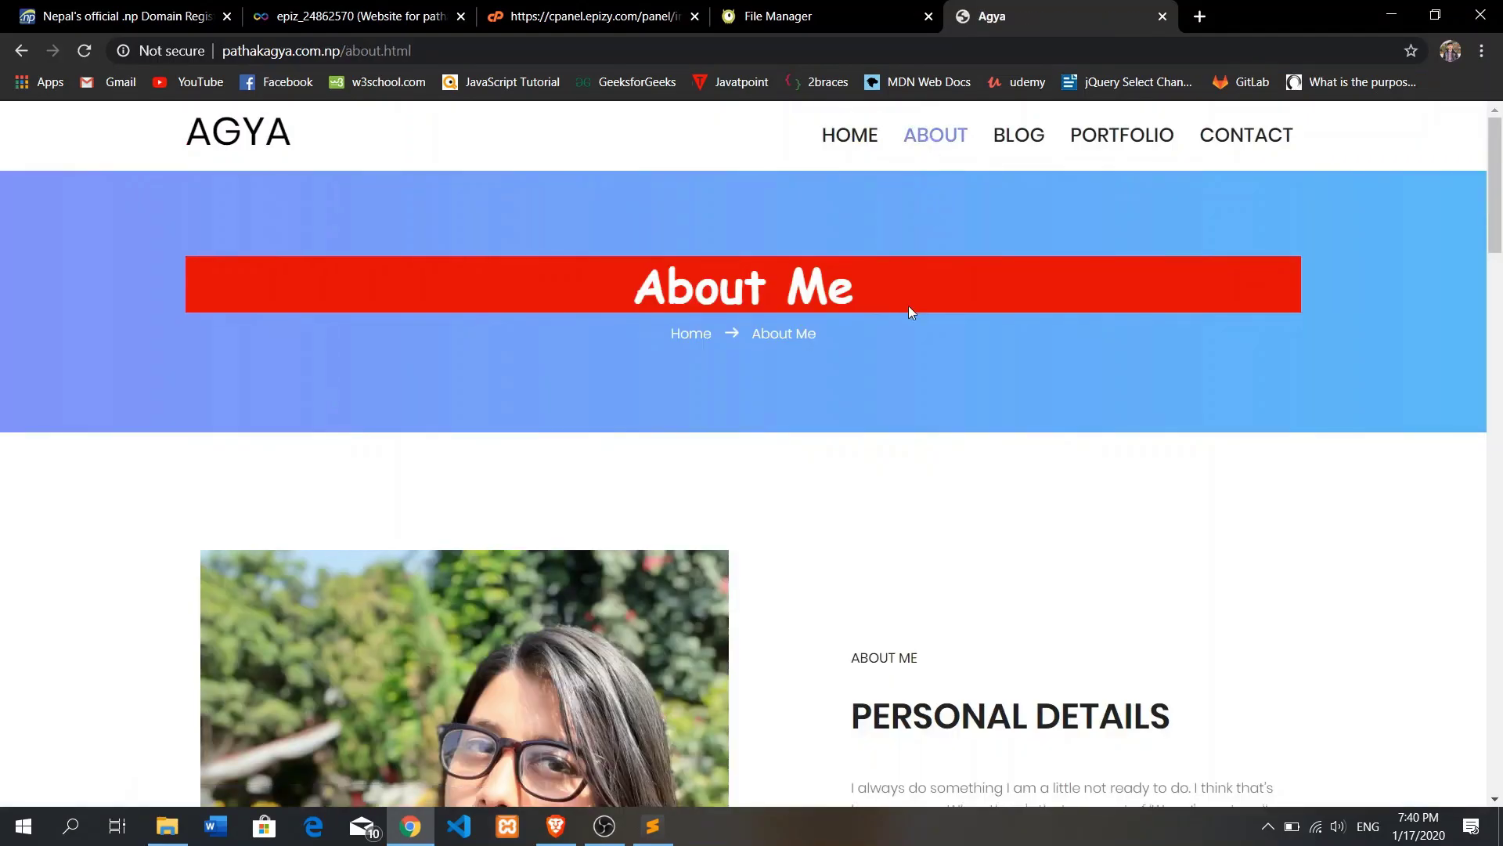
pyautogui.scroll(-6, 909, 306)
pyautogui.scroll(-10, 910, 305)
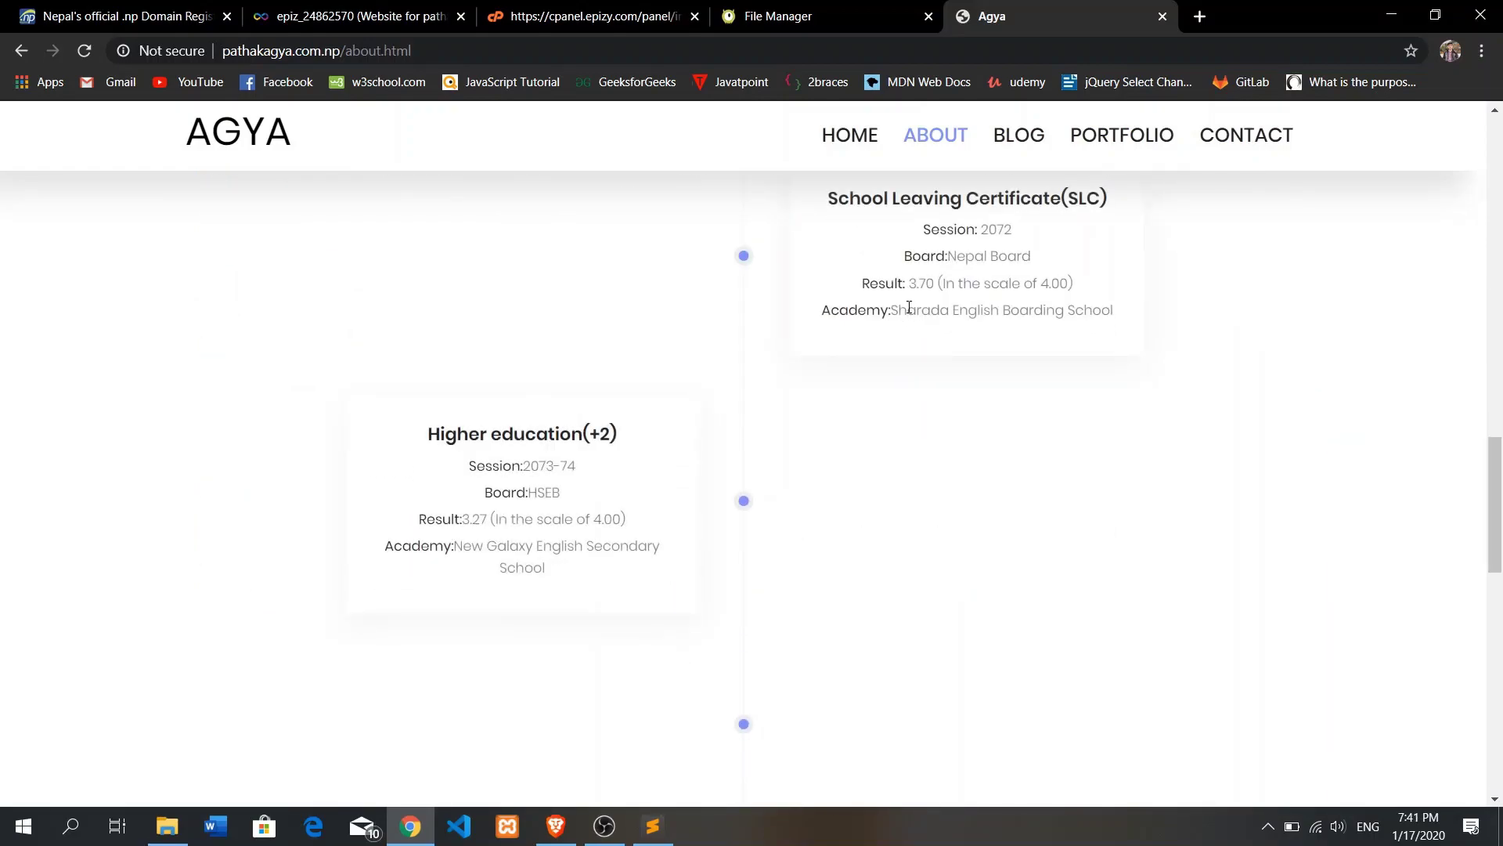
pyautogui.scroll(-10, 908, 308)
pyautogui.scroll(-3, 910, 315)
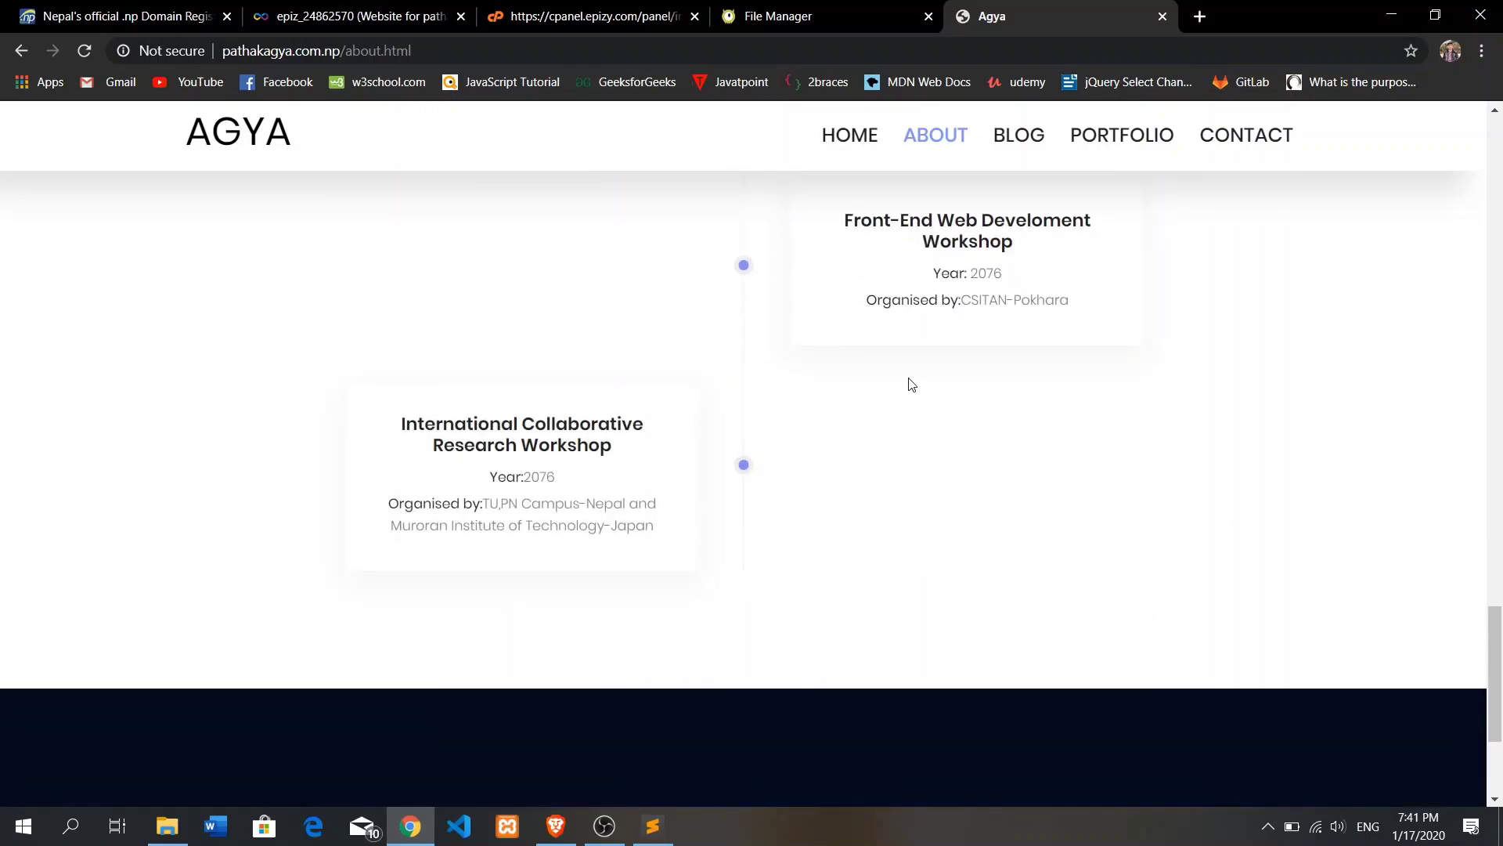
# Open the live site's Blog page and review its category cards, posts and sidebar.
pyautogui.click(1012, 155)
pyautogui.scroll(-8, 839, 365)
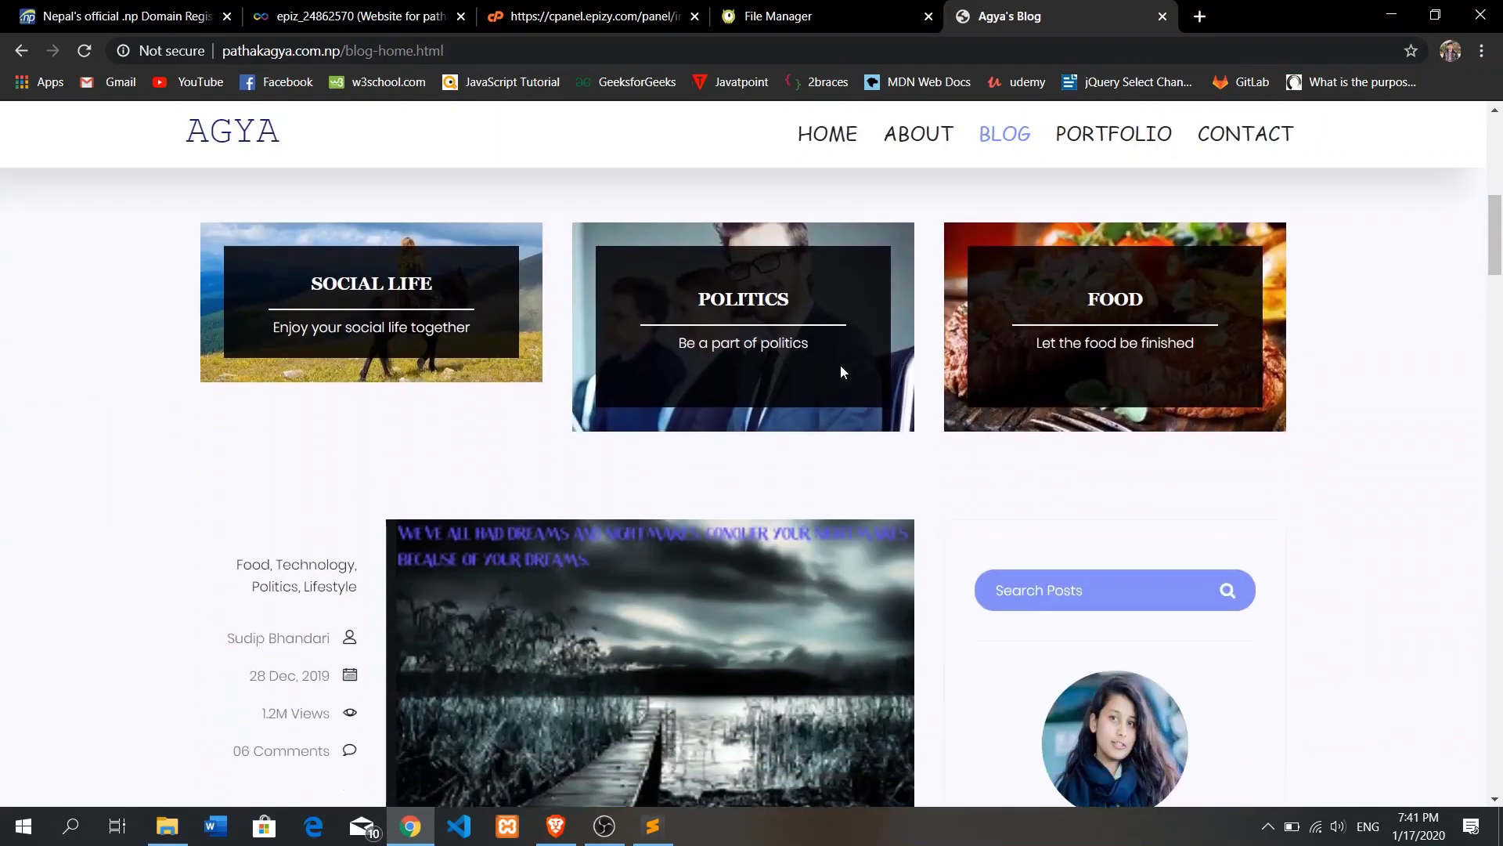
pyautogui.scroll(-15, 839, 365)
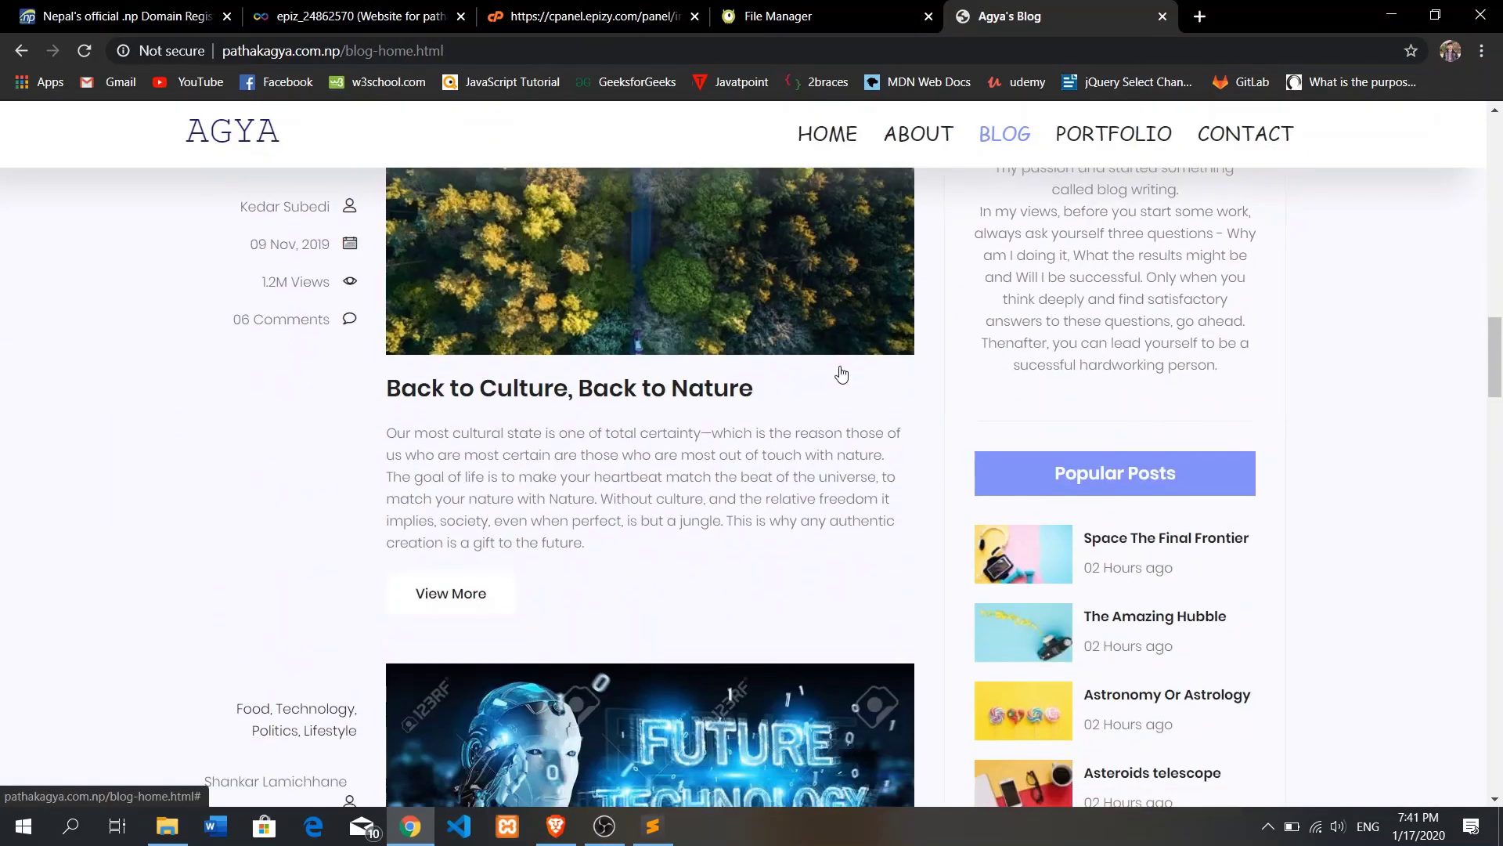
pyautogui.scroll(-20, 841, 375)
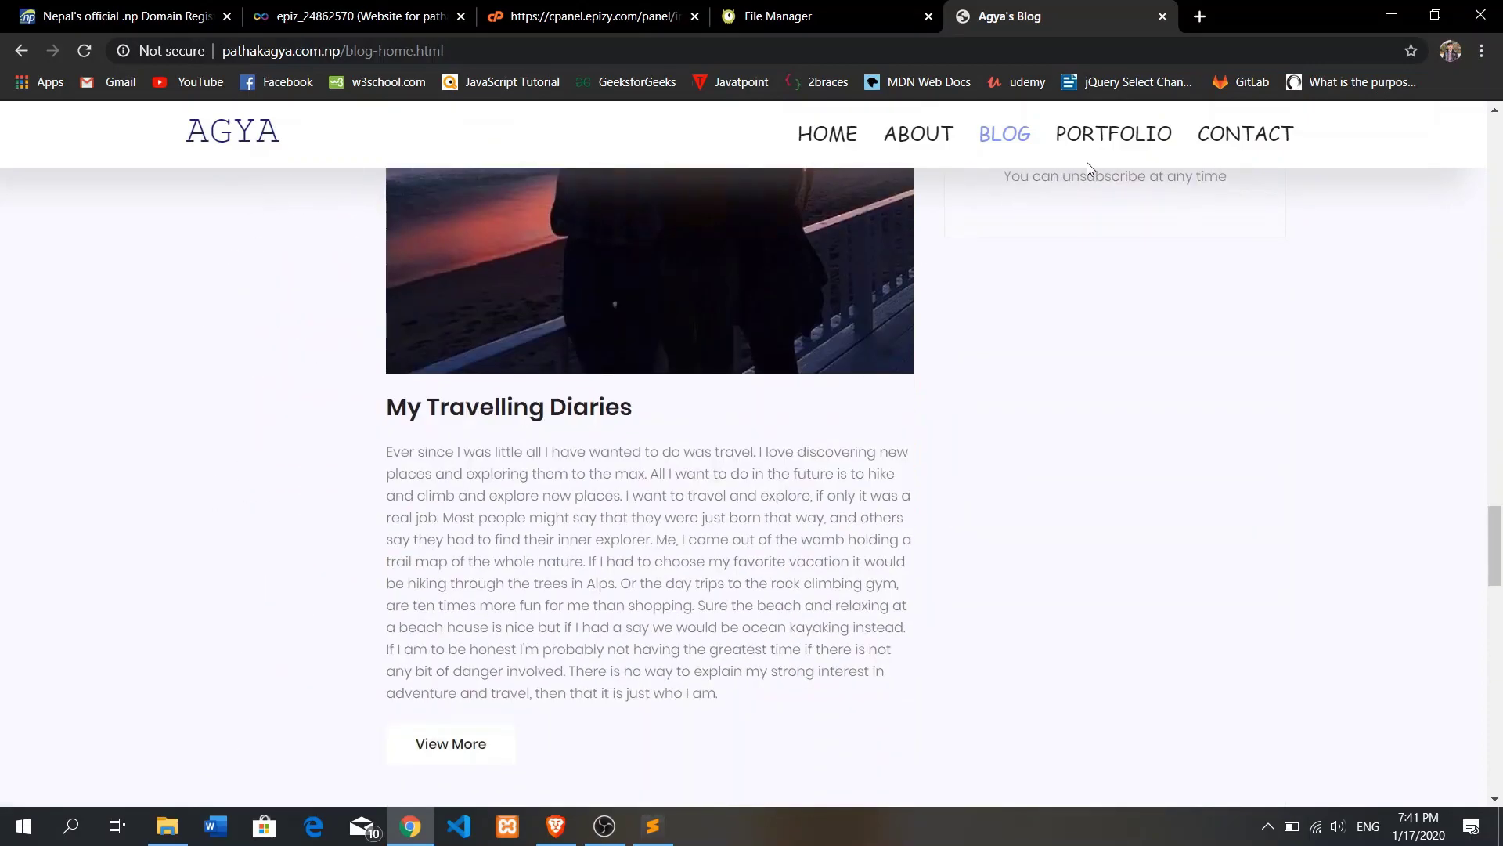
# Open the live site's Portfolio page and check the photo gallery with the Family, Friends and Events filters.
pyautogui.click(1136, 134)
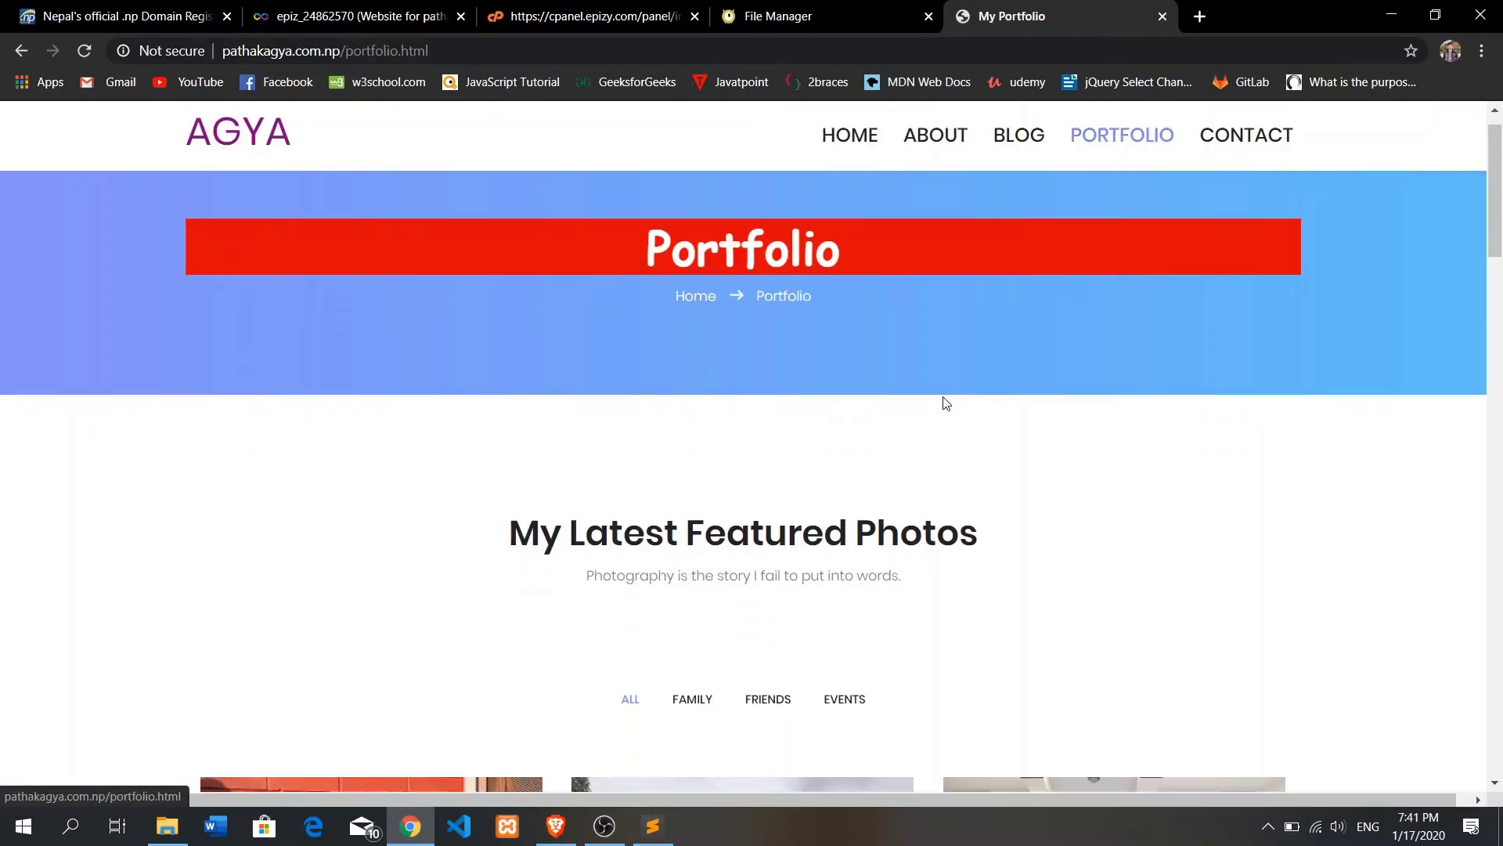
pyautogui.scroll(-7, 942, 396)
pyautogui.scroll(5, 943, 396)
pyautogui.click(688, 540)
pyautogui.click(772, 541)
pyautogui.click(845, 541)
pyautogui.scroll(-6, 856, 500)
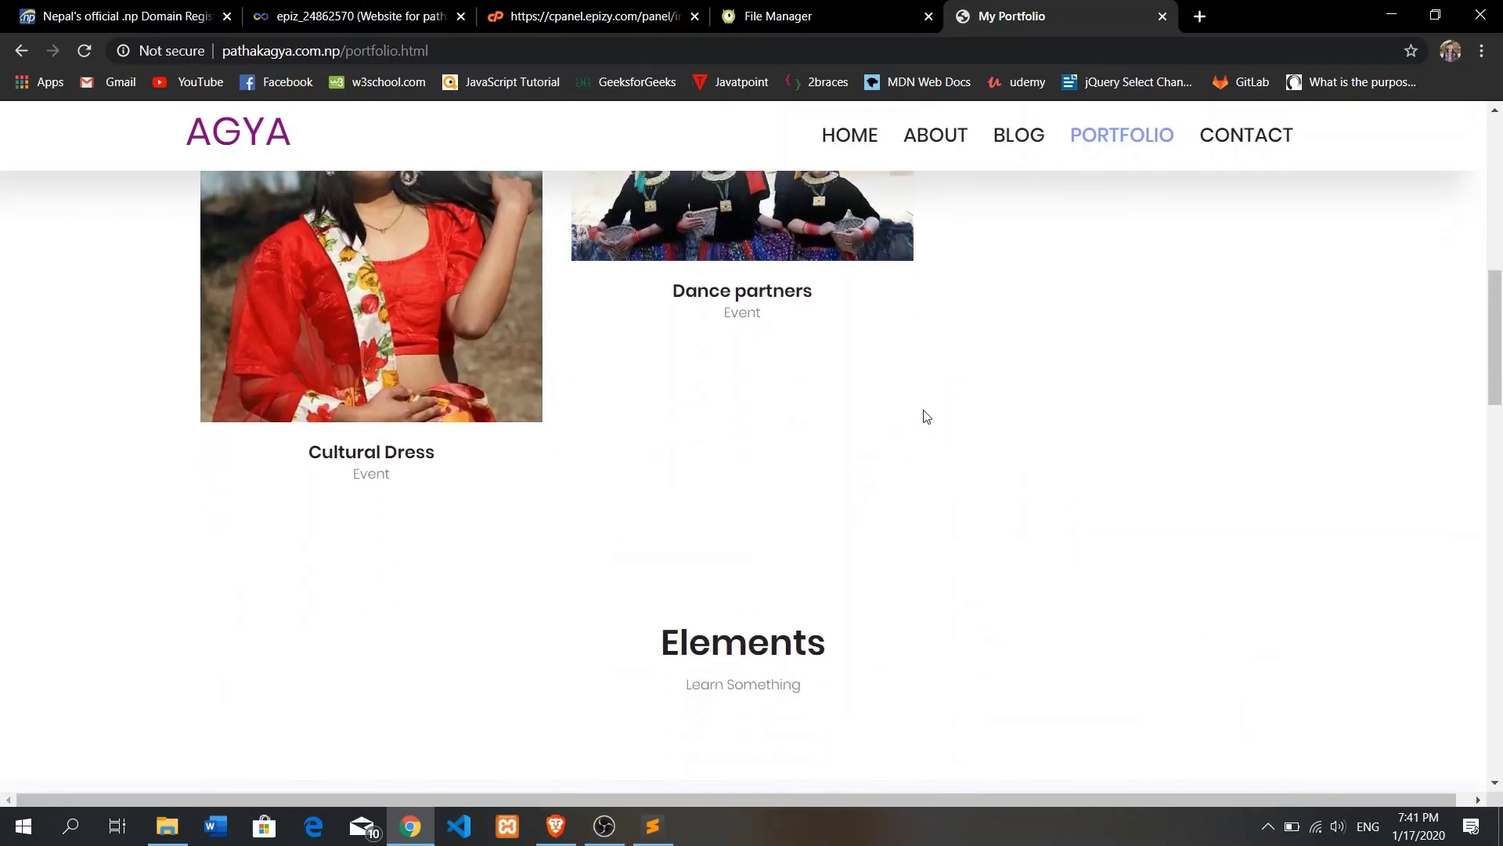
# Open the live site's Contact page and check its map, contact form and footer.
pyautogui.click(1243, 137)
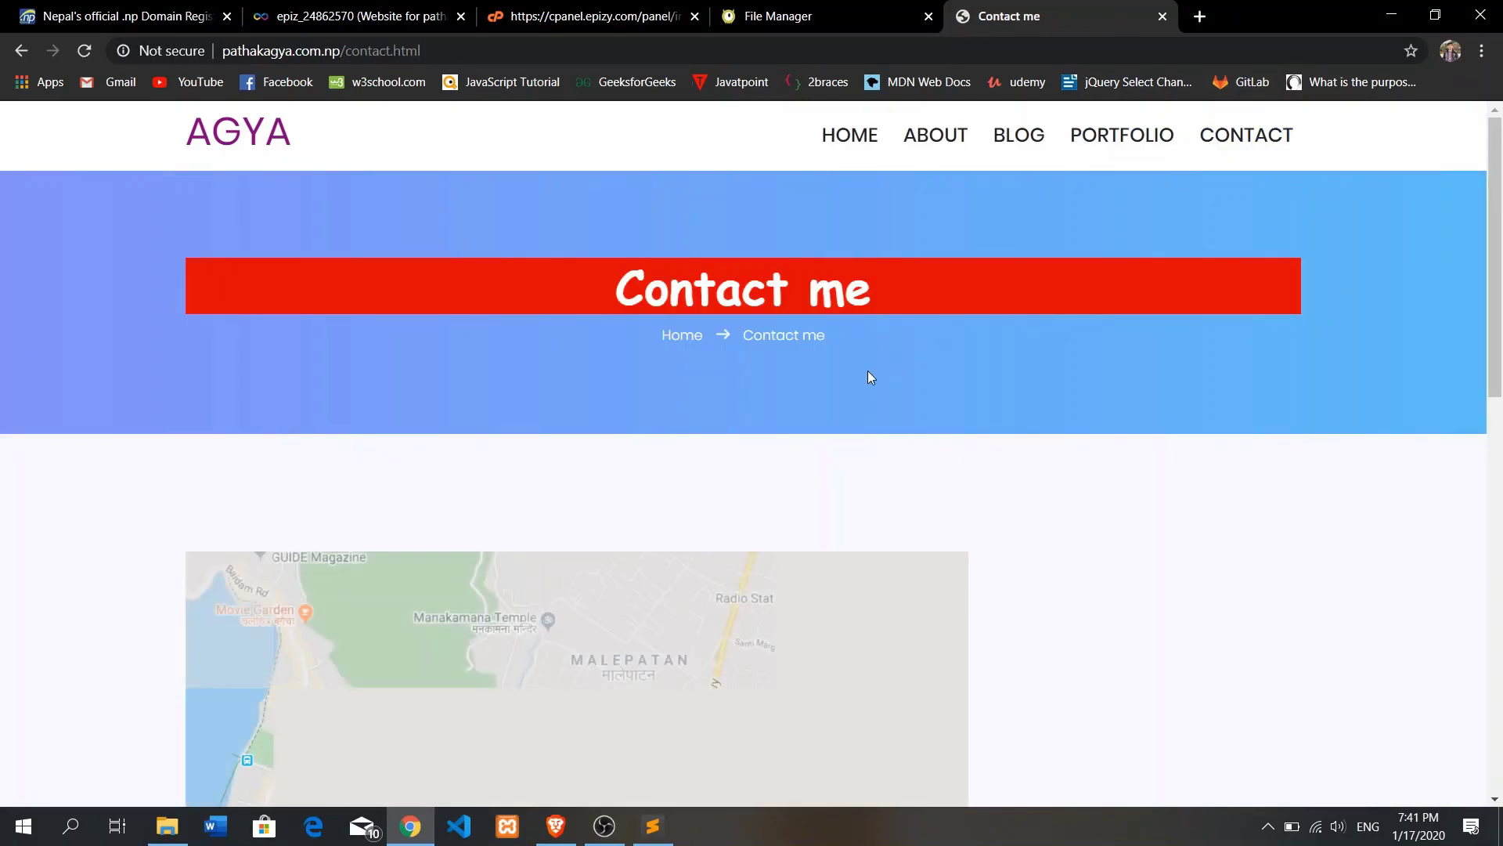
pyautogui.scroll(-2, 868, 377)
pyautogui.scroll(-6, 868, 377)
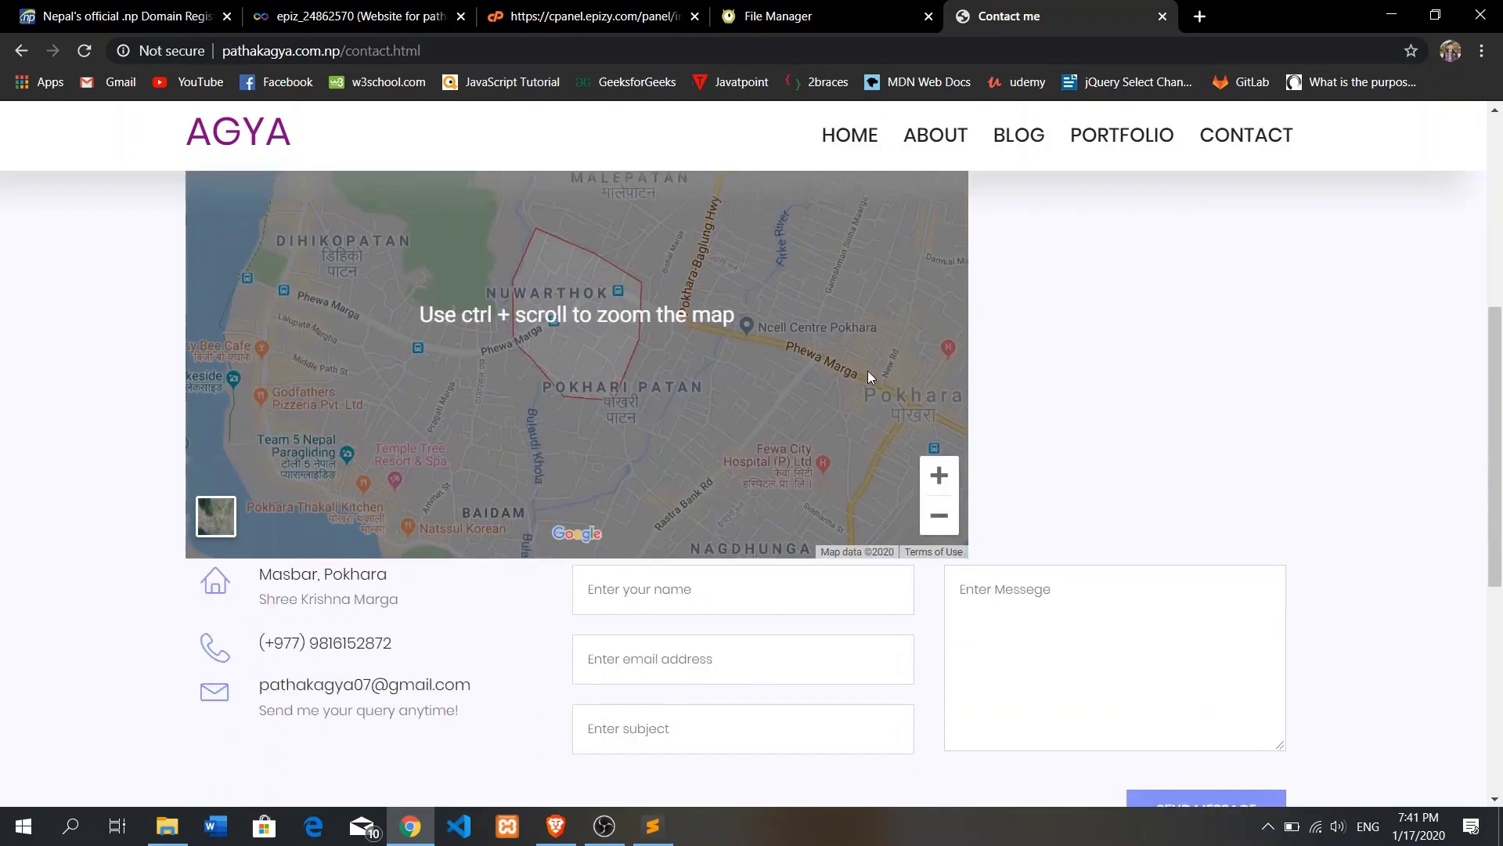
pyautogui.scroll(-1, 868, 377)
pyautogui.scroll(-4, 856, 354)
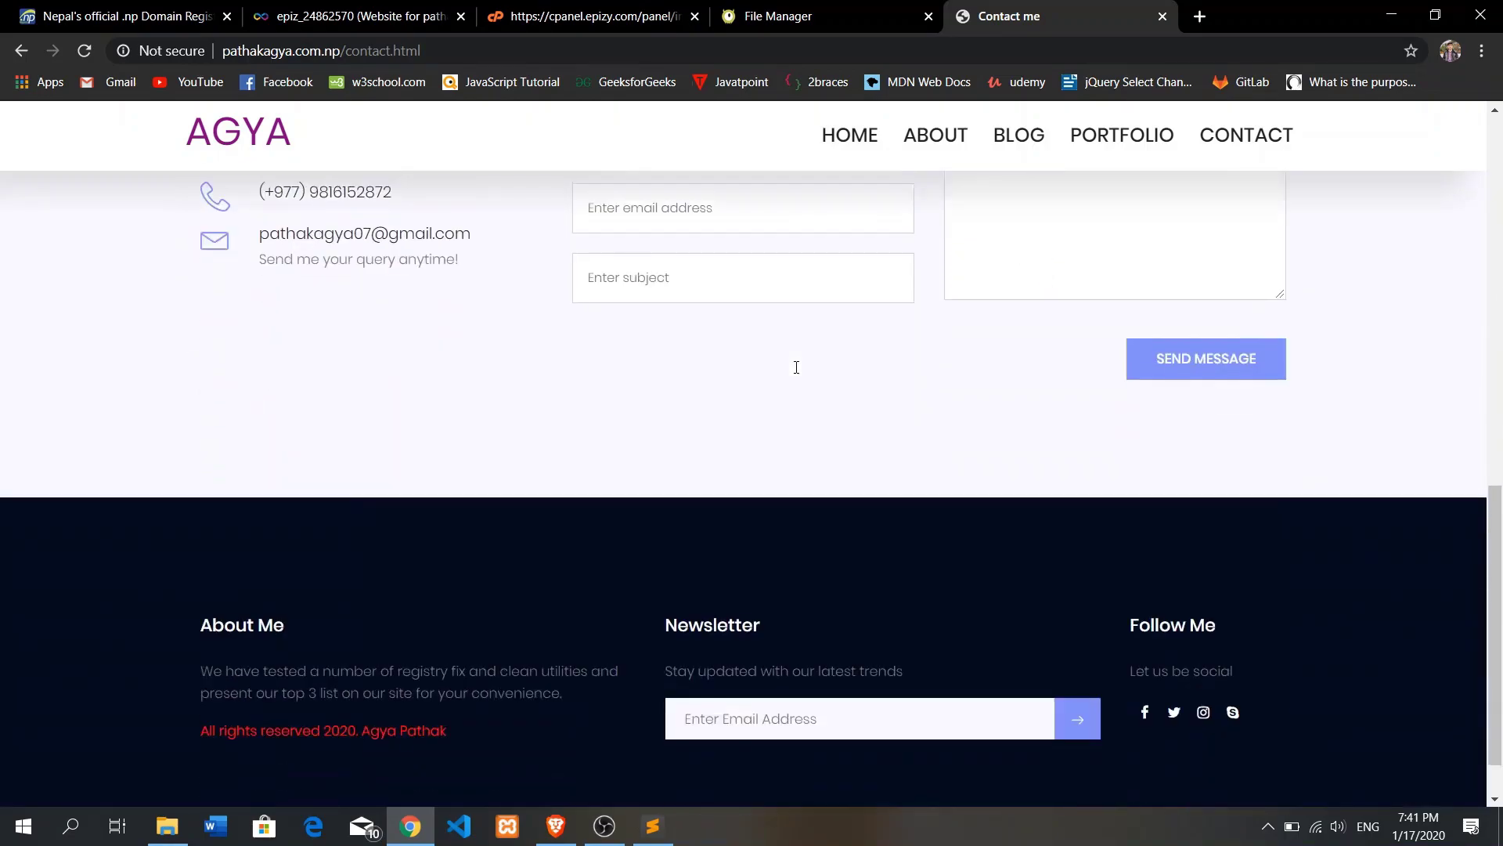
pyautogui.scroll(14, 798, 344)
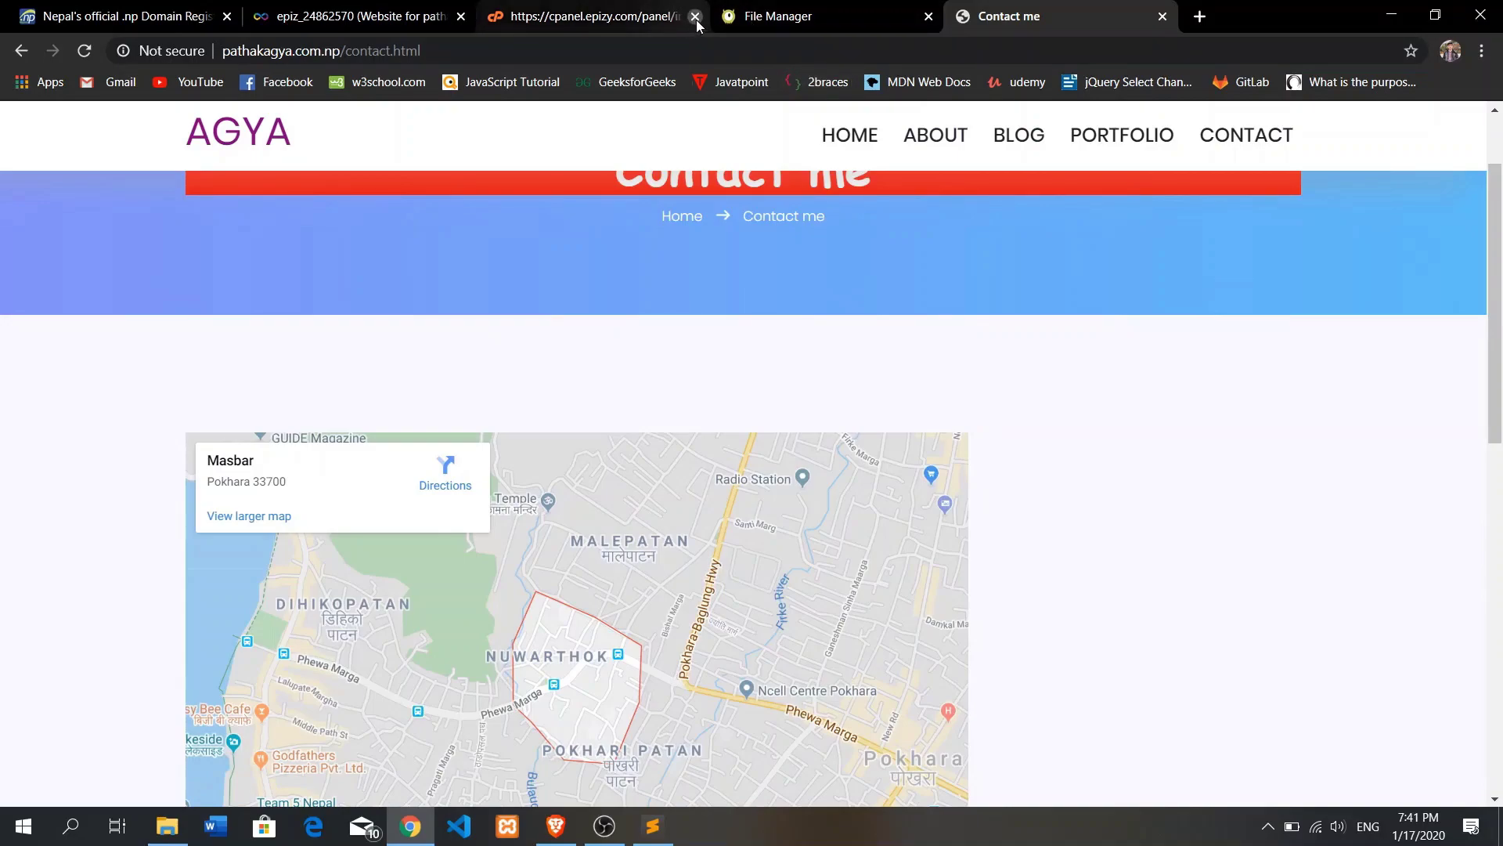
# Close the cPanel, hosting account and .np domain registration tabs, keeping the file manager and live site open.
pyautogui.click(694, 16)
pyautogui.click(461, 17)
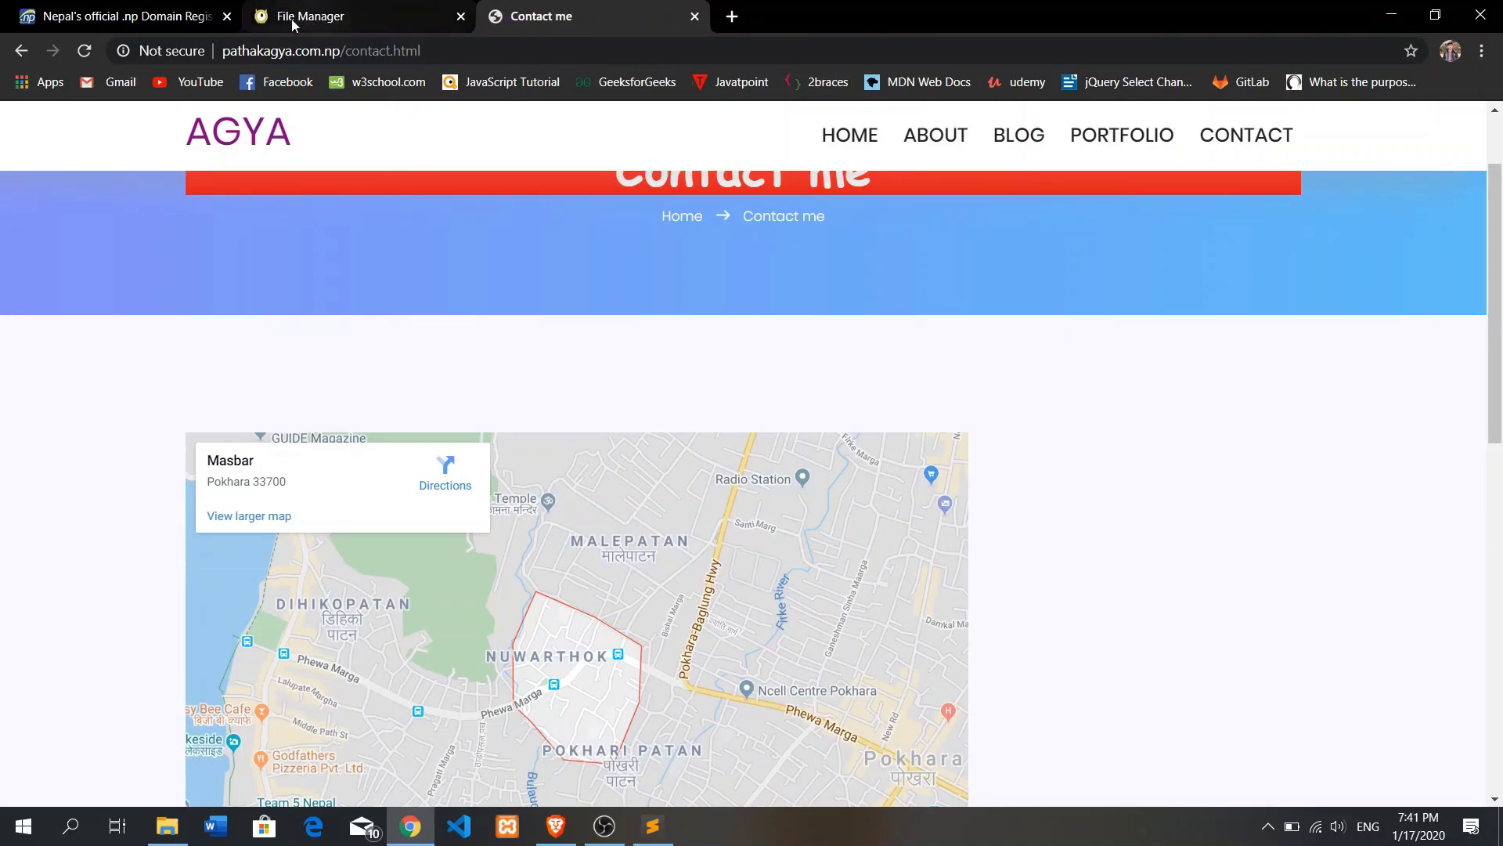
pyautogui.click(226, 18)
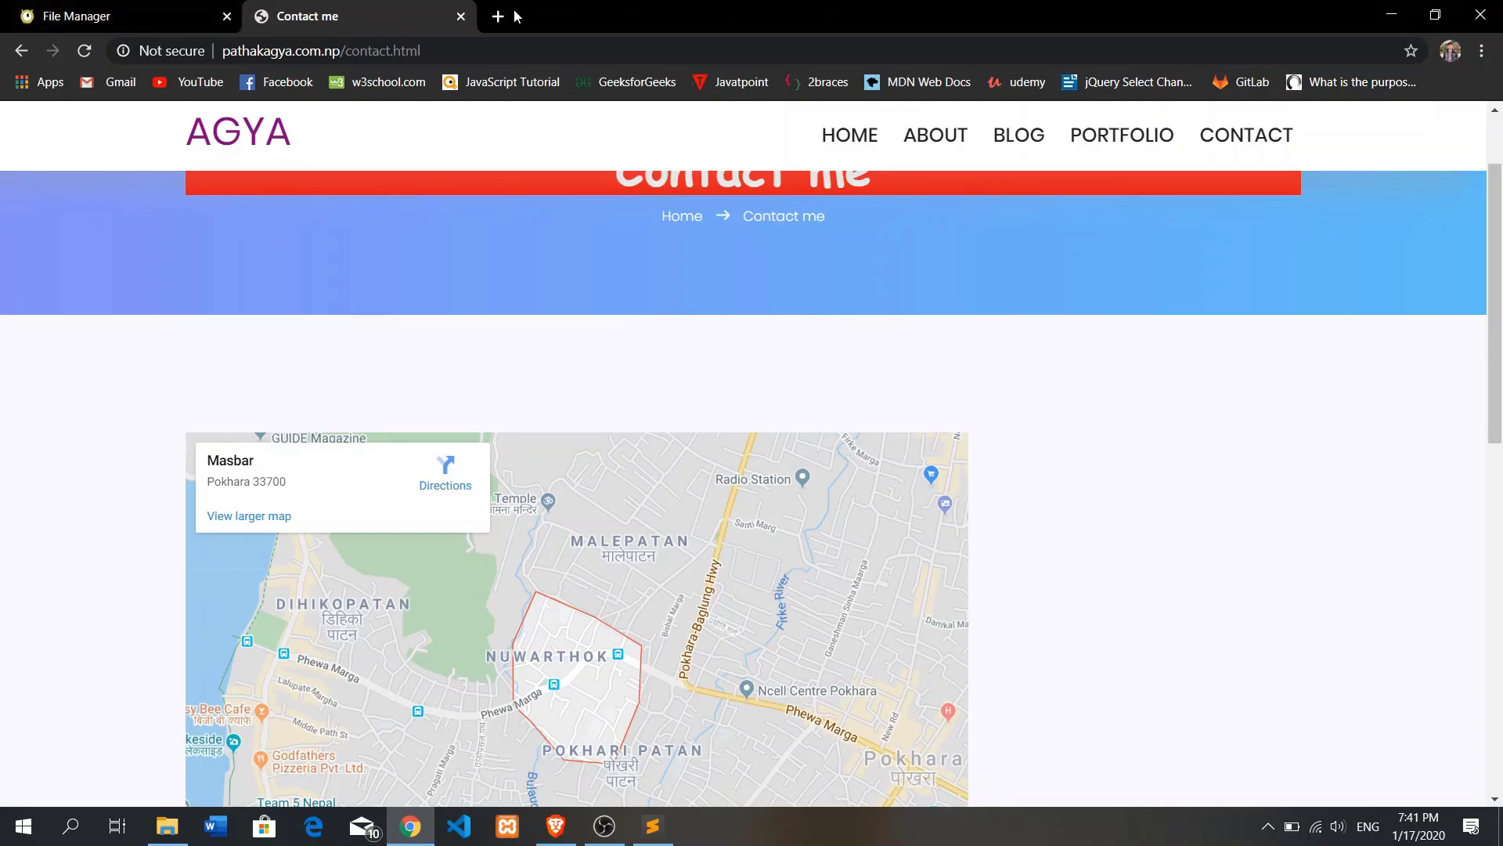
# Minimize the Chrome window and refresh the desktop.
pyautogui.click(1391, 15)
pyautogui.rightClick(983, 143)
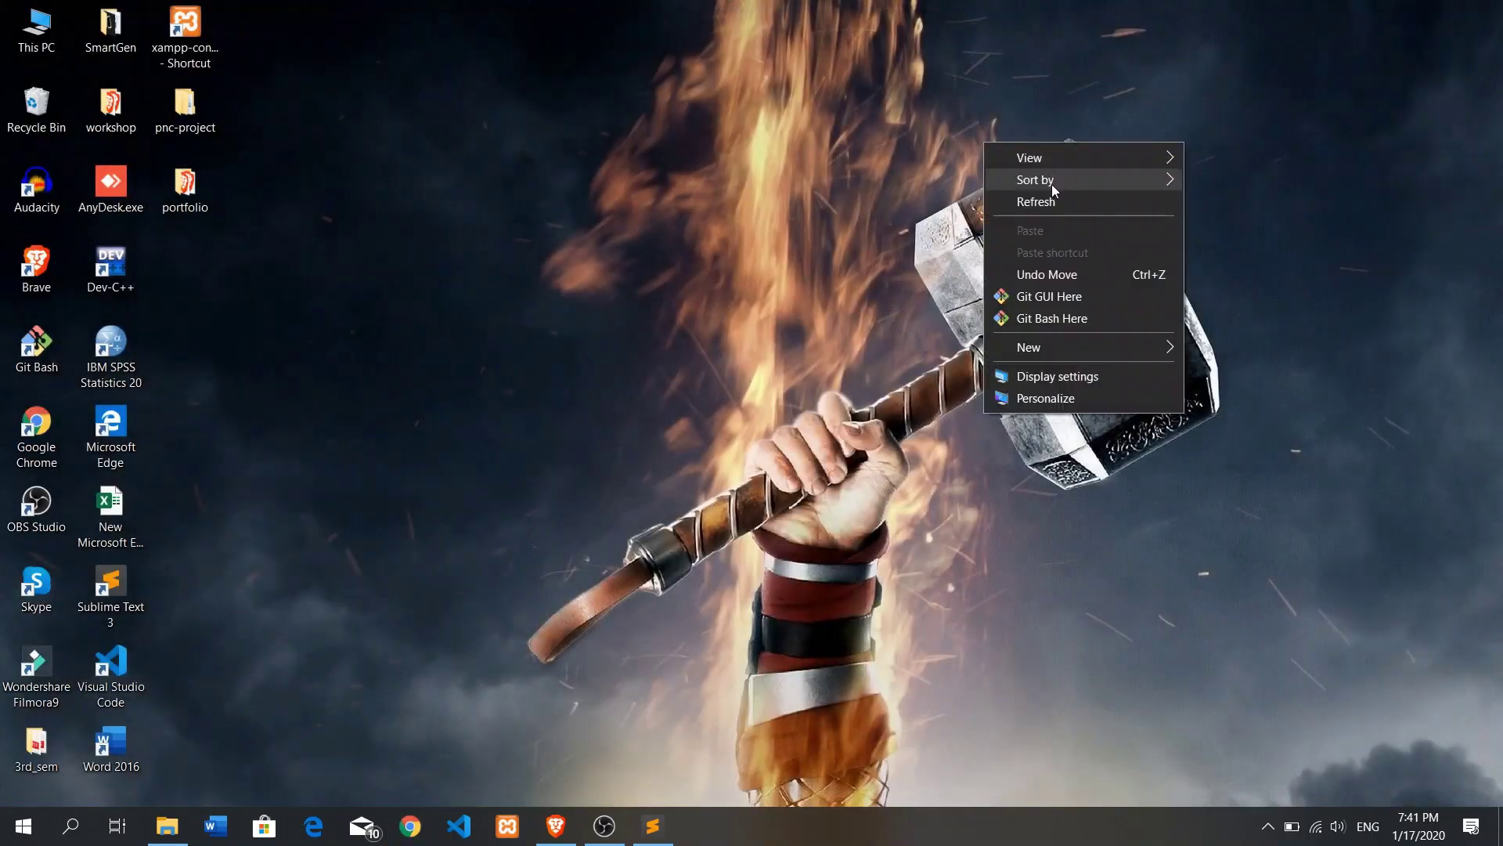
pyautogui.click(1051, 202)
# Switch to Brave, reload pathakagya.com.np in place of the old directory listing, and close the local copy's tab.
pyautogui.click(555, 826)
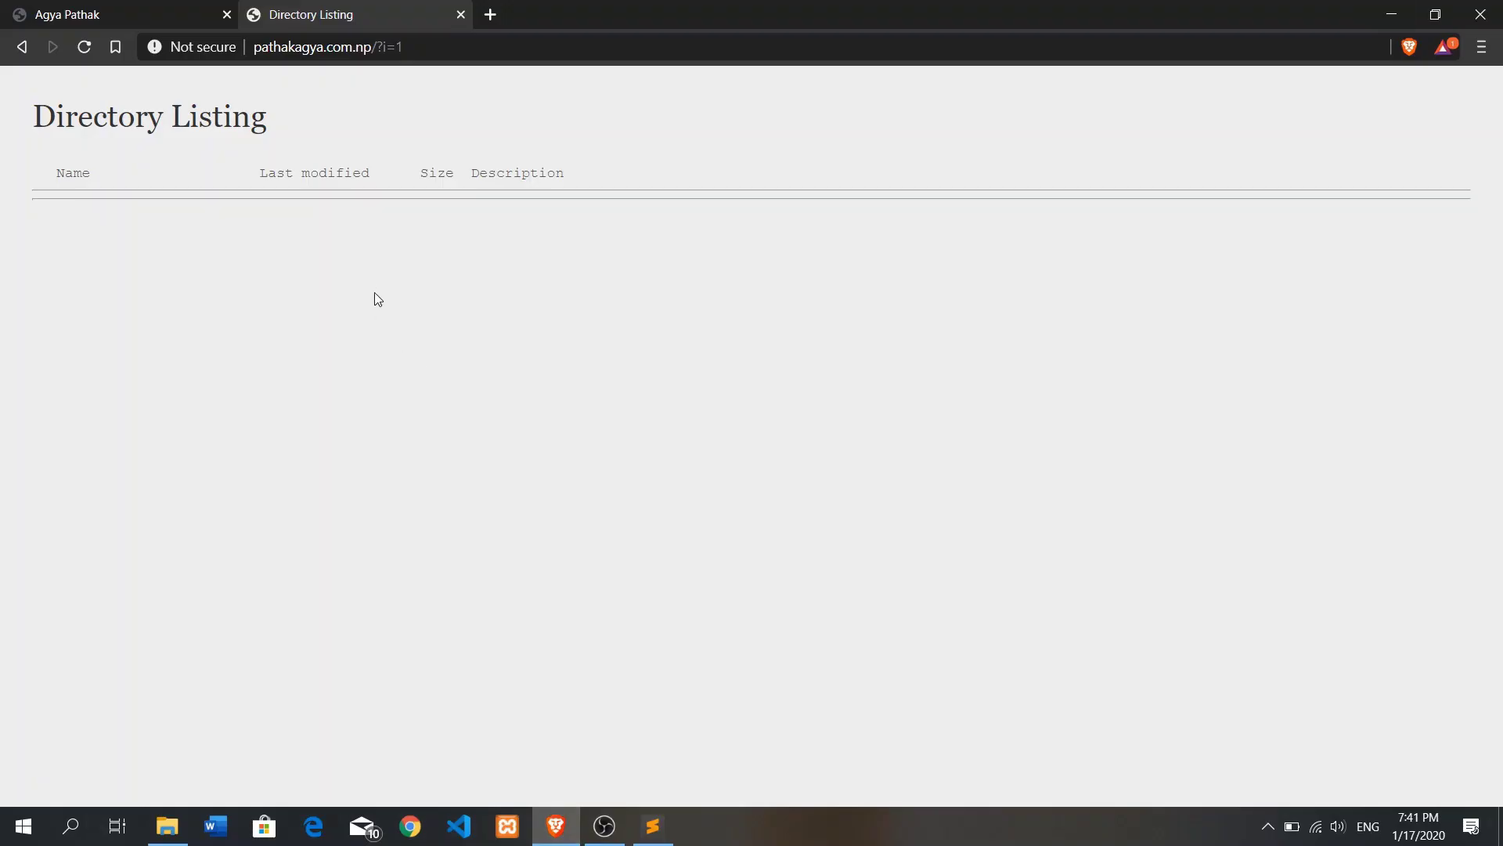
pyautogui.click(88, 51)
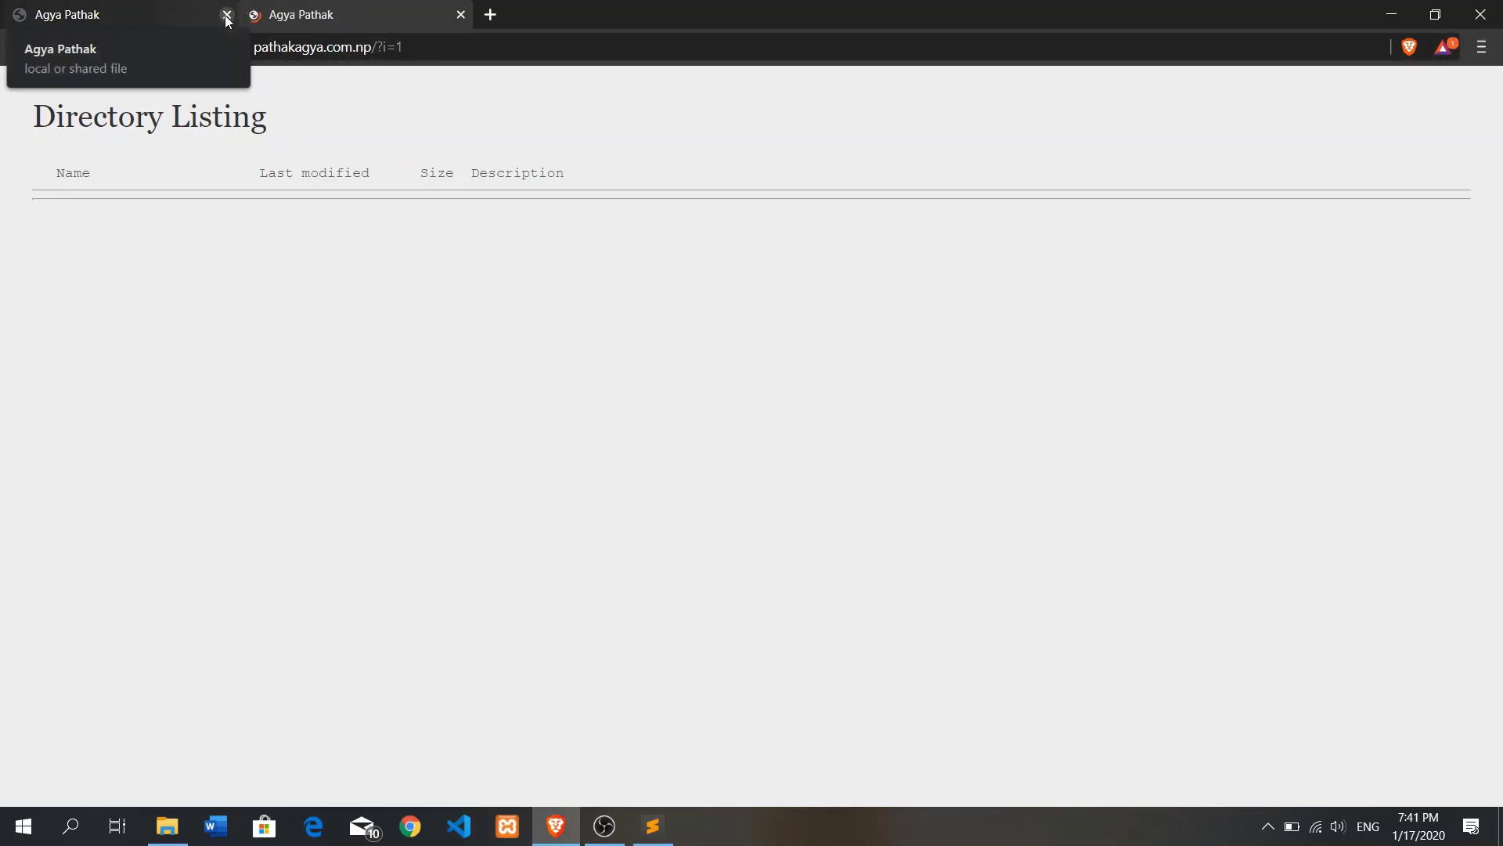
pyautogui.click(226, 14)
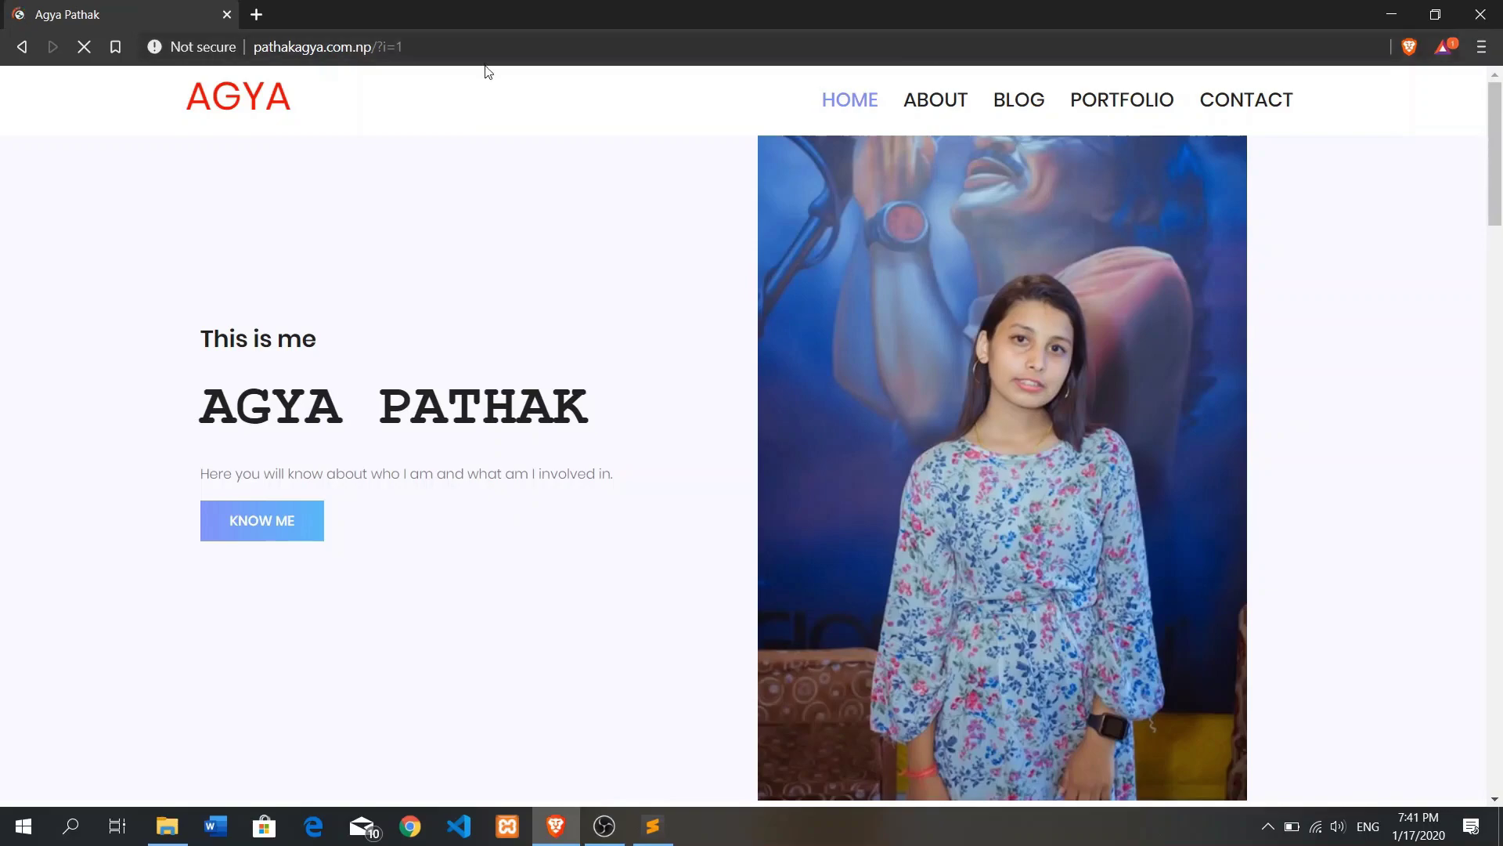
# Look through the reloaded Home page in Brave, from the personal details and photos down to the footer.
pyautogui.scroll(-10, 400, 294)
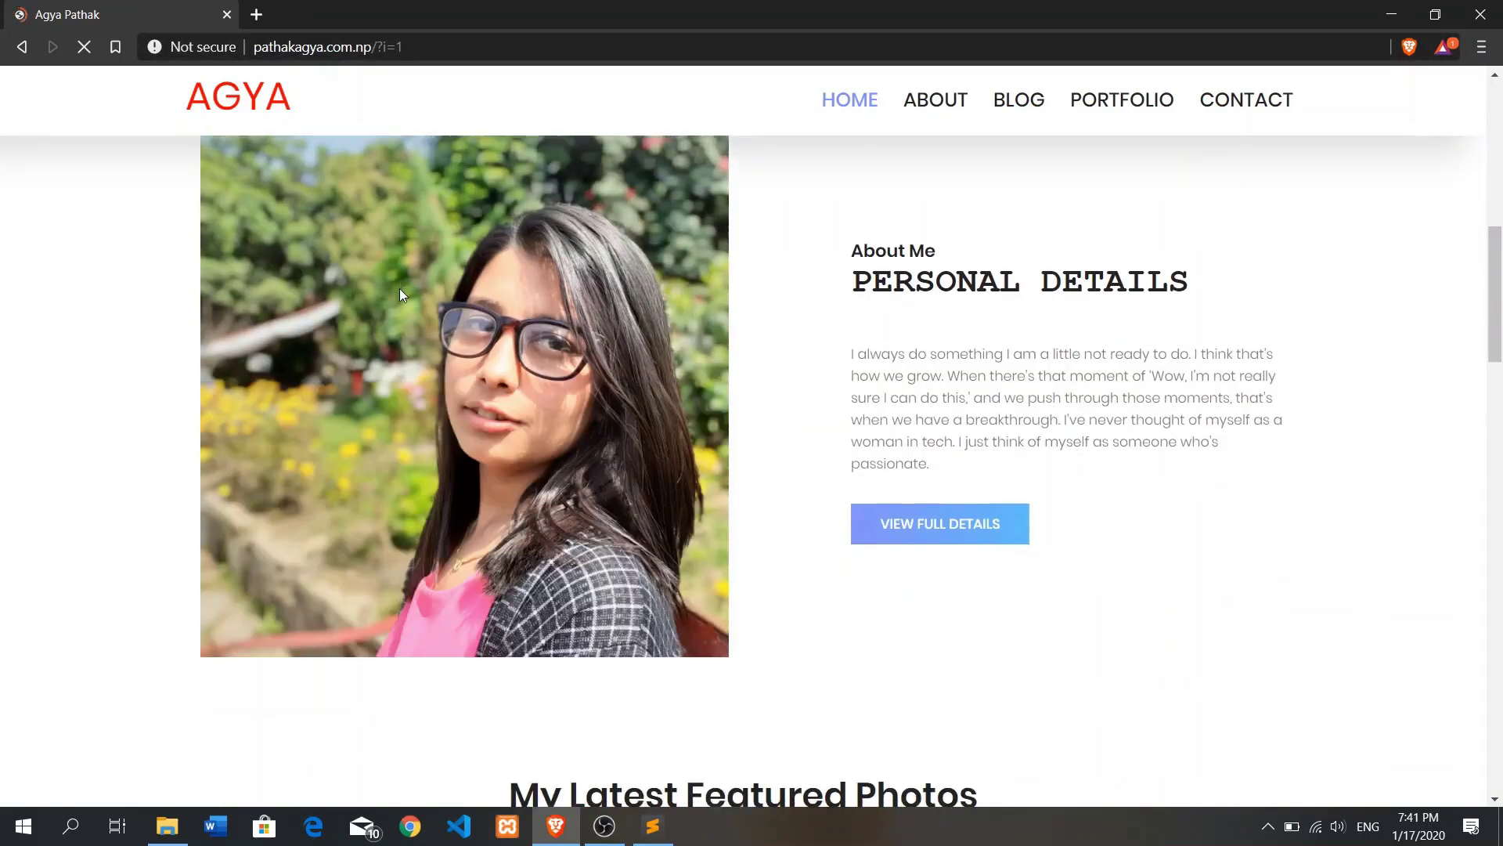
pyautogui.scroll(-8, 401, 295)
pyautogui.scroll(-10, 403, 295)
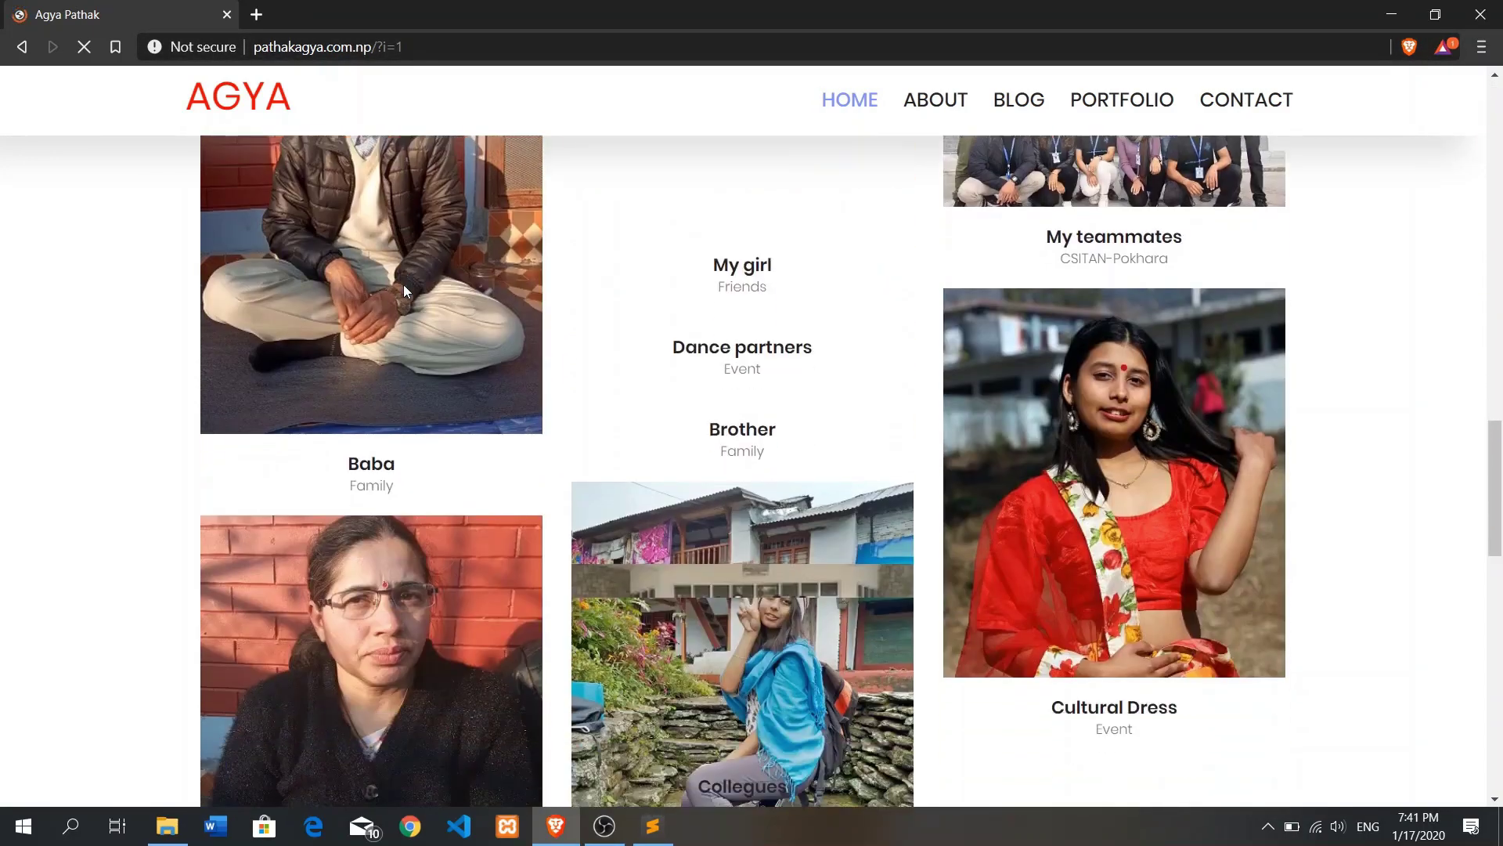
pyautogui.scroll(-7, 406, 289)
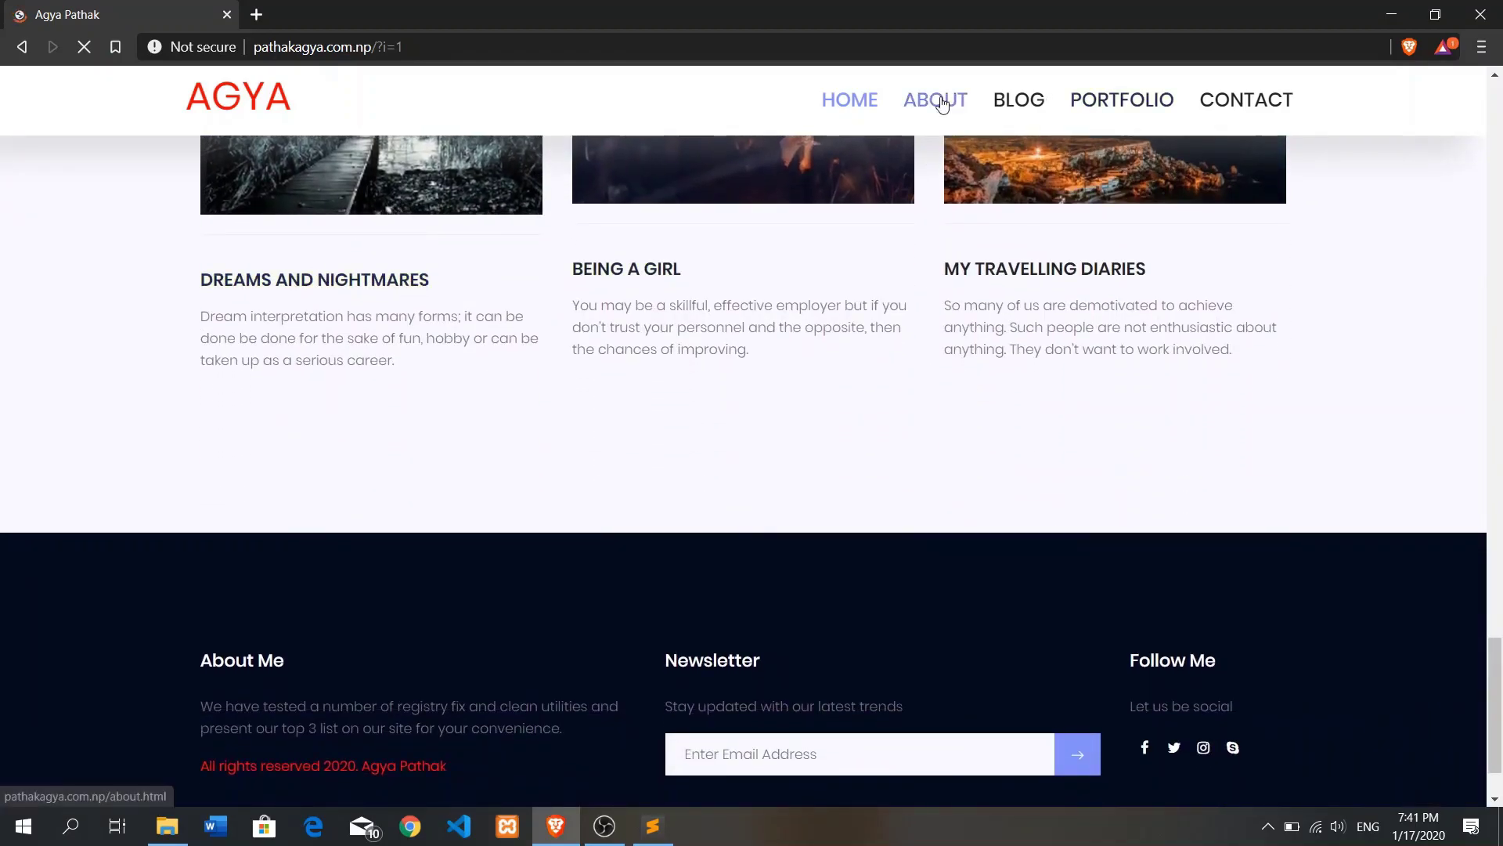
# Review the live site's About page in Brave down to the workshop entries and open its Blog page.
pyautogui.scroll(-4, 739, 236)
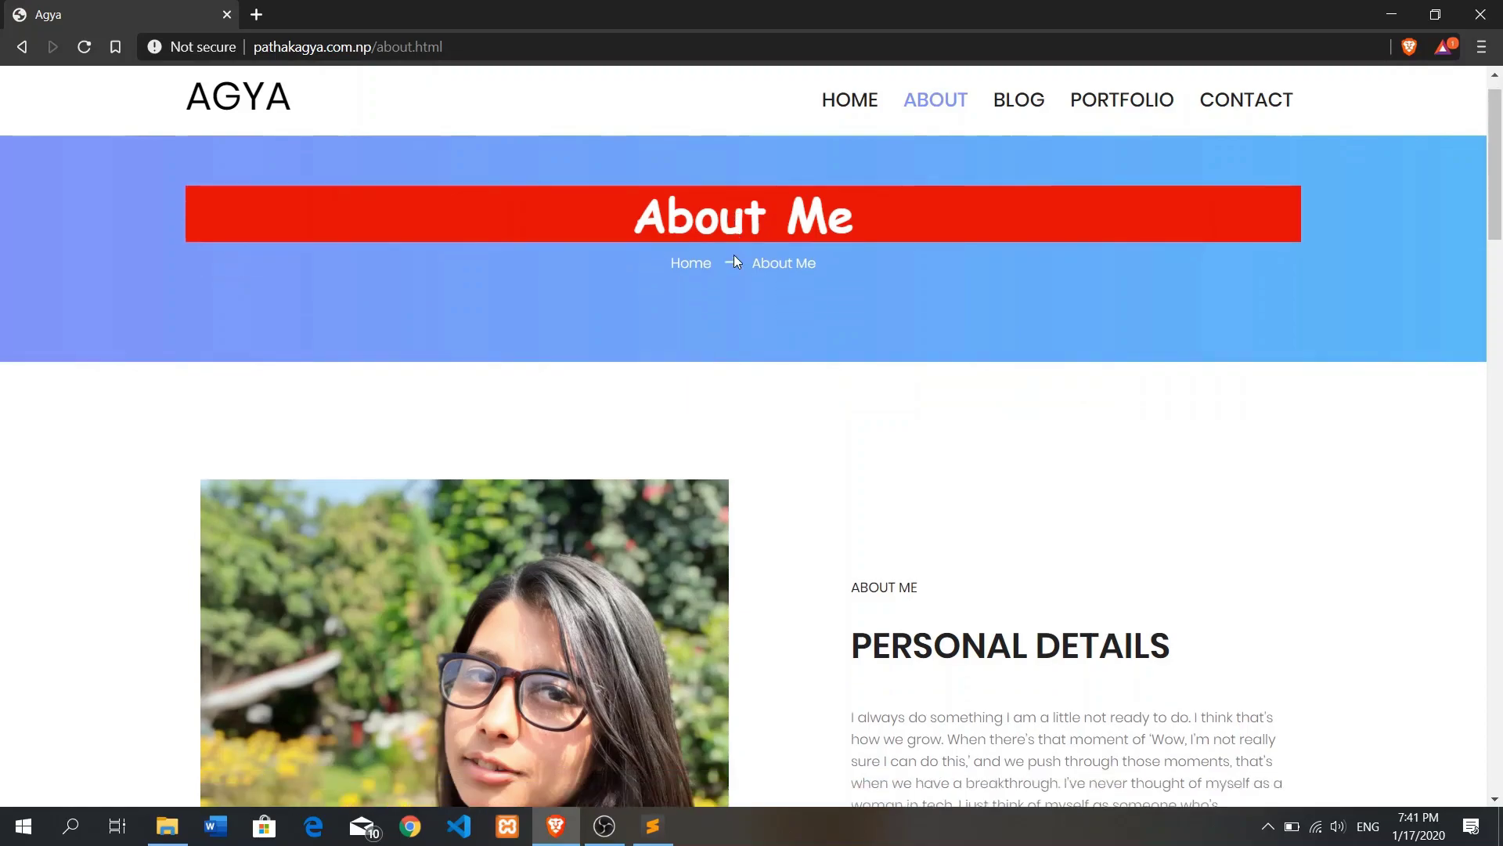
pyautogui.scroll(-10, 736, 261)
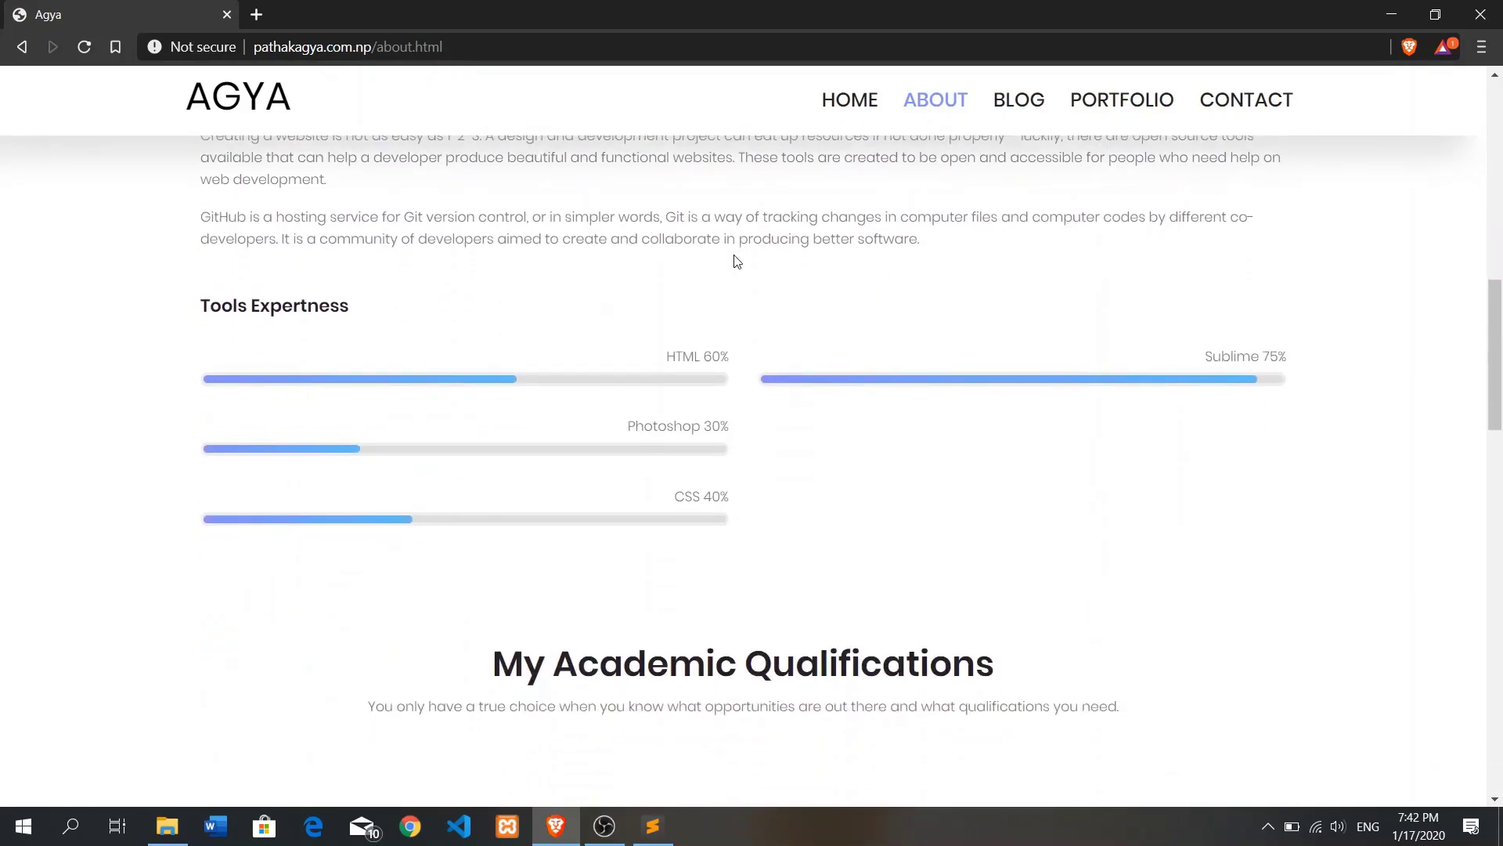
pyautogui.scroll(-12, 736, 261)
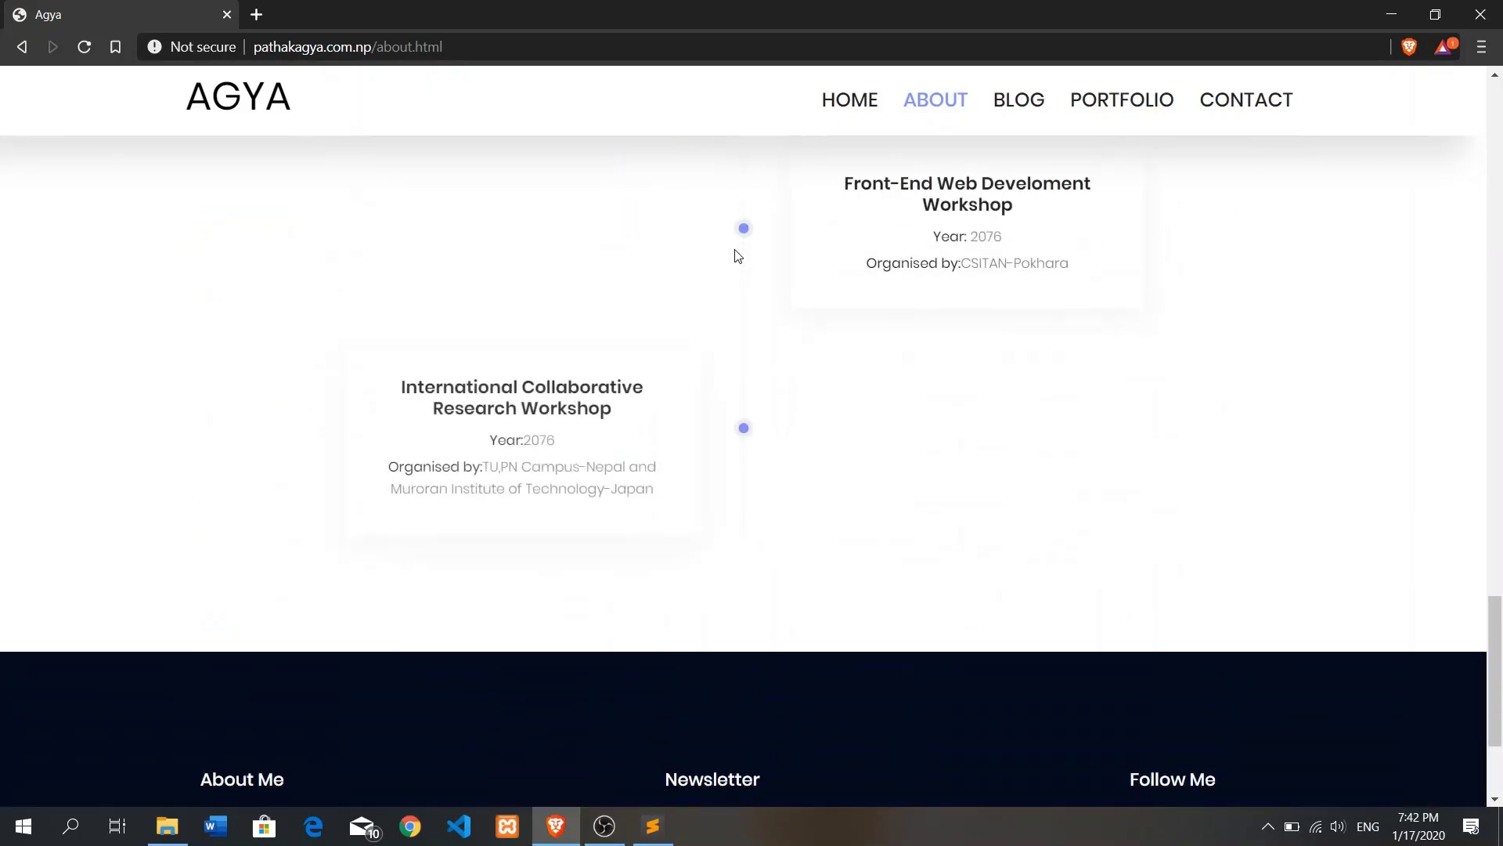
pyautogui.click(1044, 100)
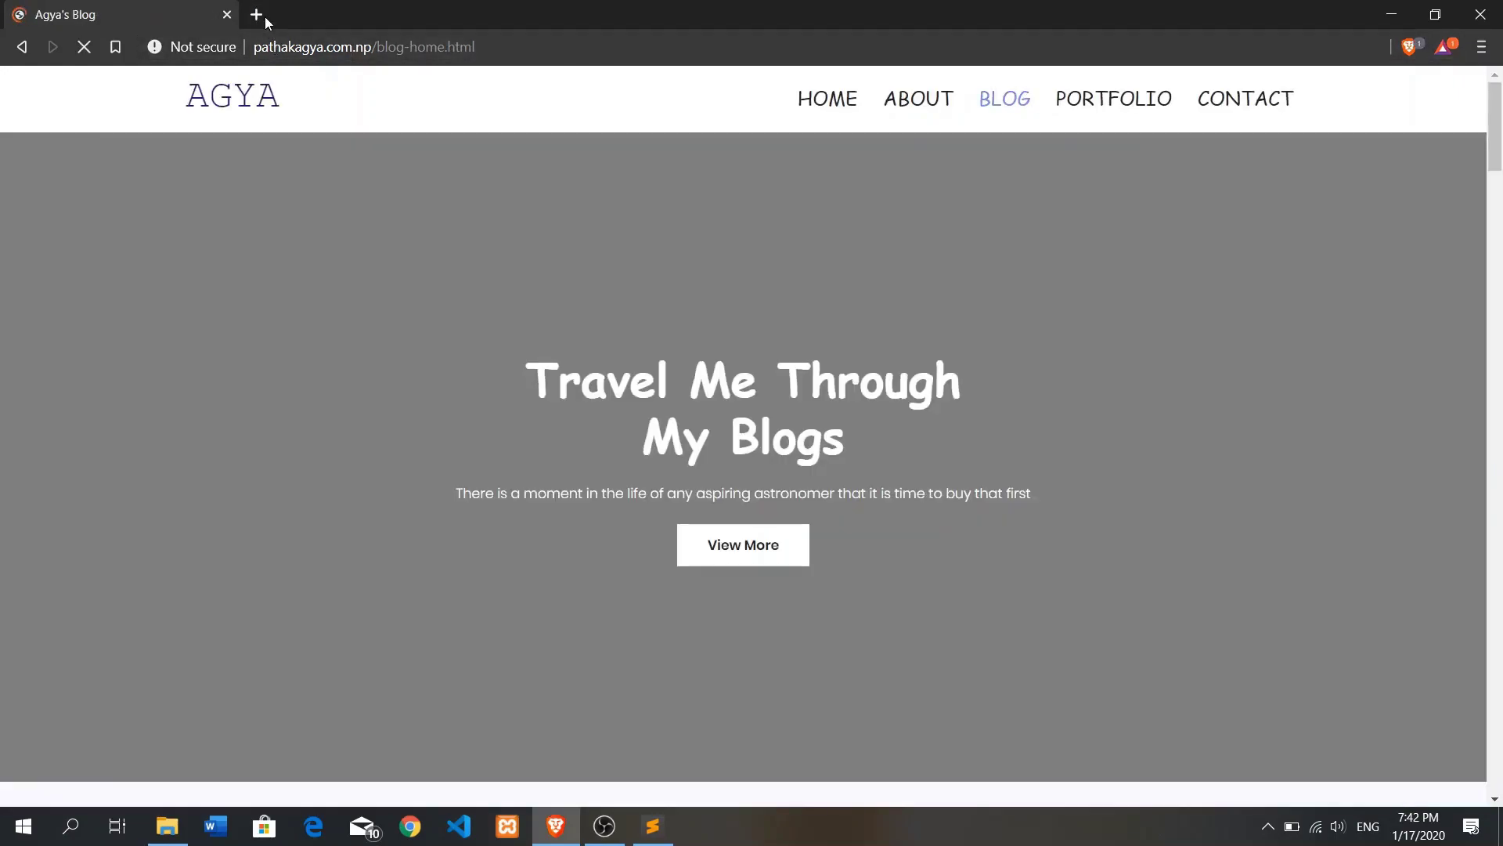
# Open a new browser tab in Brave.
pyautogui.click(258, 15)
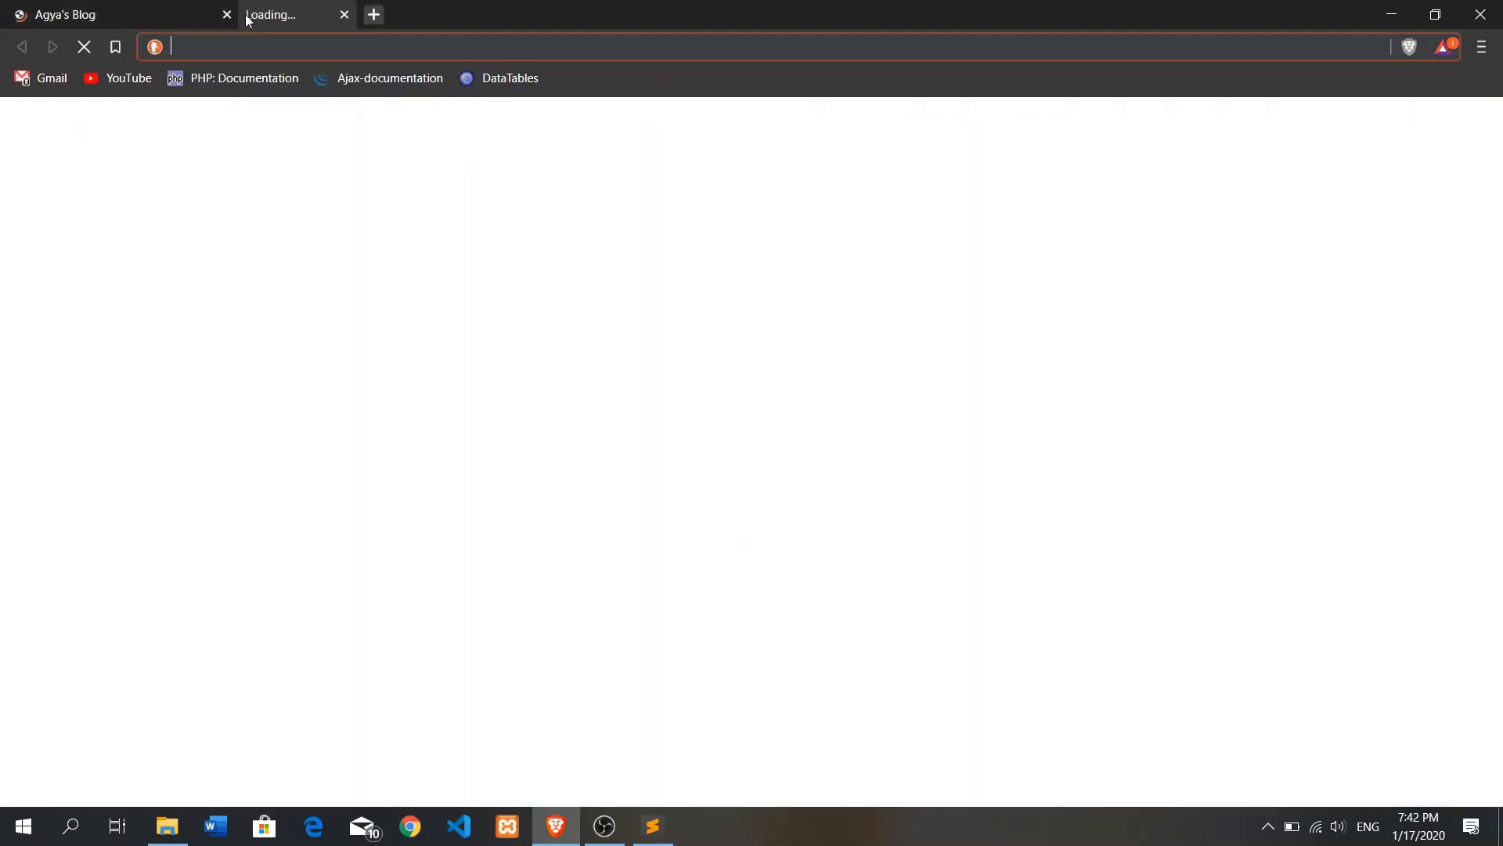